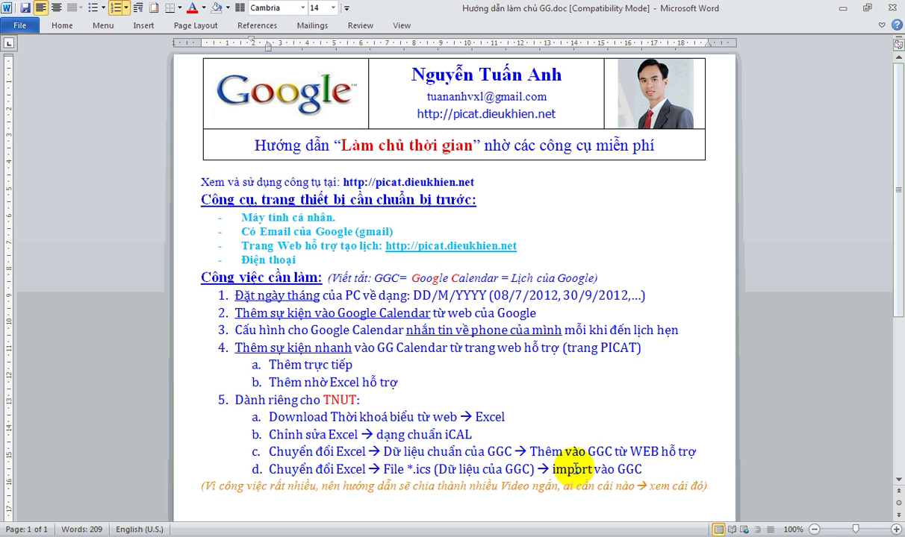
- Keep the broken workbook shortcut in the warning dialog and launch Microsoft Excel
{"action": "left_click", "coordinate": [664, 470]}
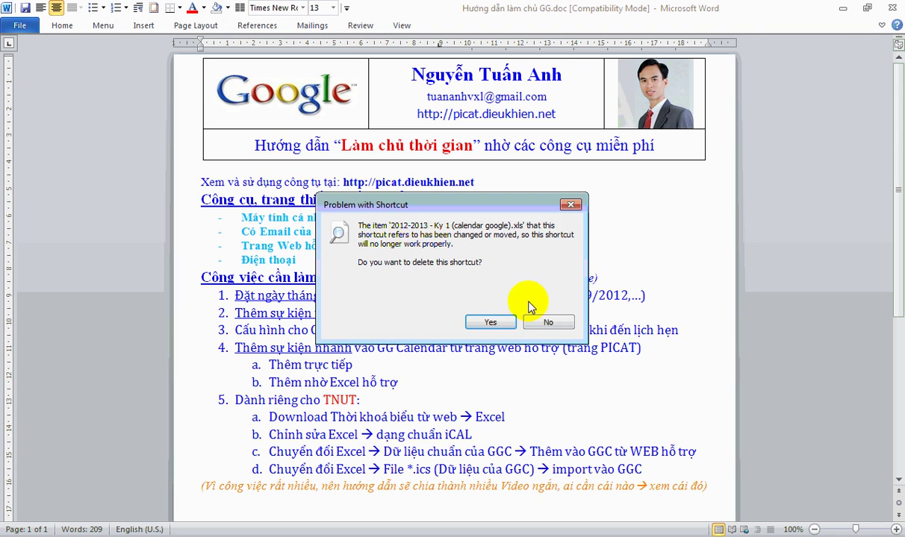
{"action": "left_click", "coordinate": [549, 322]}
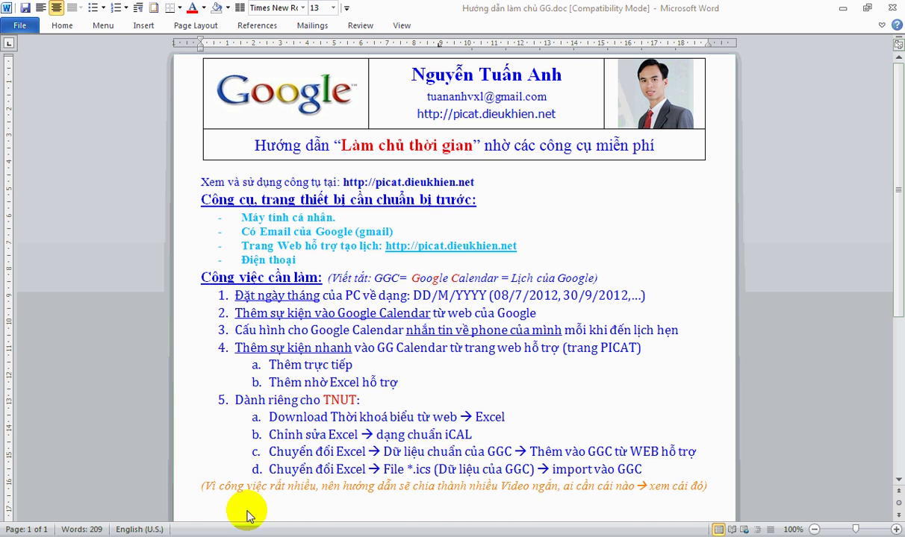
{"action": "left_click", "coordinate": [235, 534]}
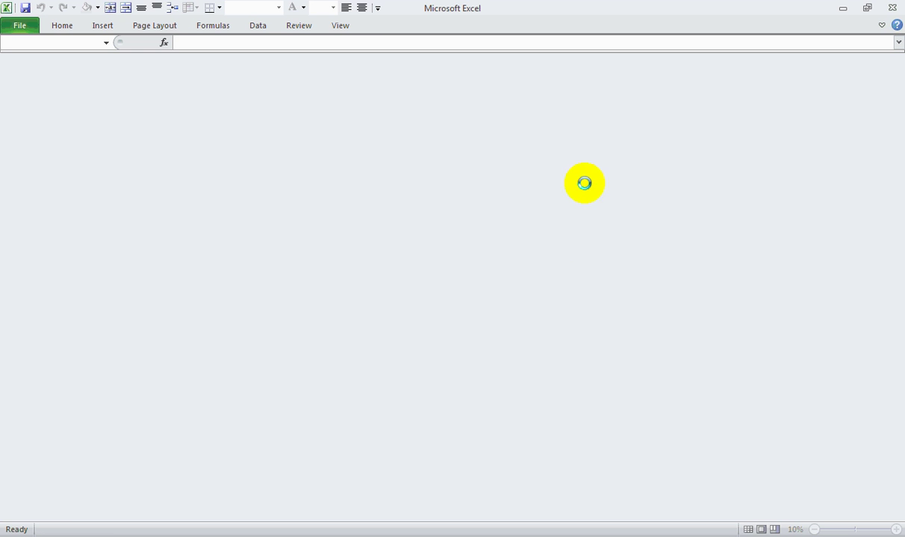
- Focus the TKB.xls window and scroll through the TEE403 timetable sessions
{"action": "scroll", "coordinate": [489, 235], "scroll_direction": "up", "scroll_amount": 5}
{"action": "scroll", "coordinate": [492, 243], "scroll_direction": "up", "scroll_amount": 8}
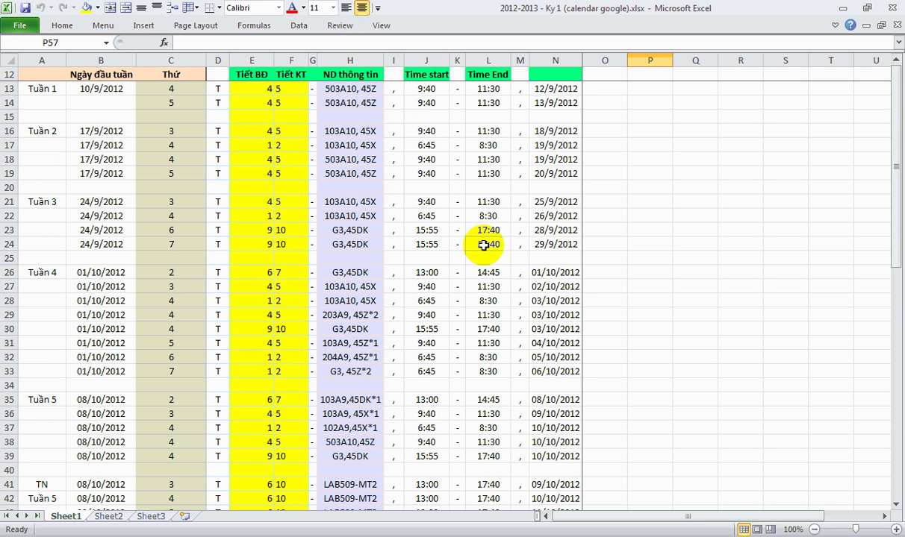
{"action": "scroll", "coordinate": [173, 319], "scroll_direction": "down", "scroll_amount": 6}
{"action": "scroll", "coordinate": [173, 319], "scroll_direction": "down", "scroll_amount": 2}
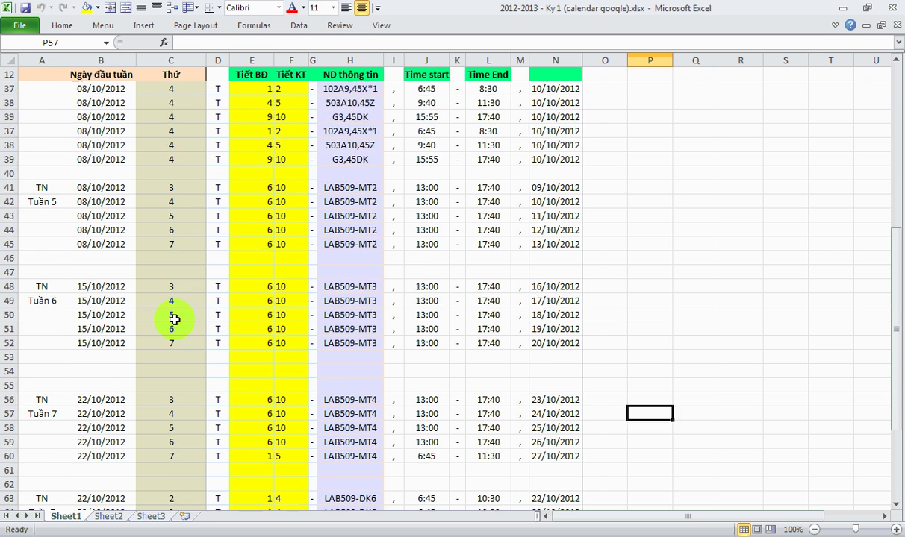
{"action": "scroll", "coordinate": [174, 318], "scroll_direction": "up", "scroll_amount": 8}
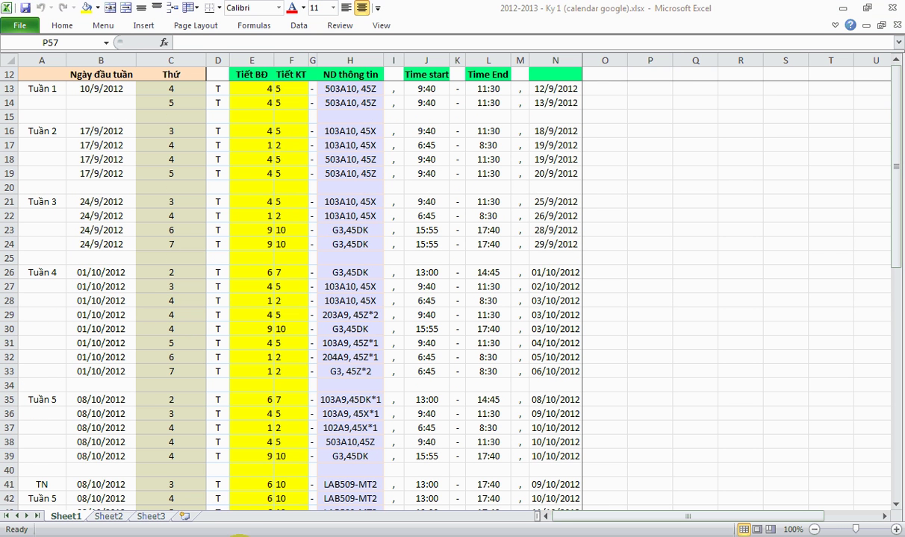
{"action": "left_click", "coordinate": [243, 152]}
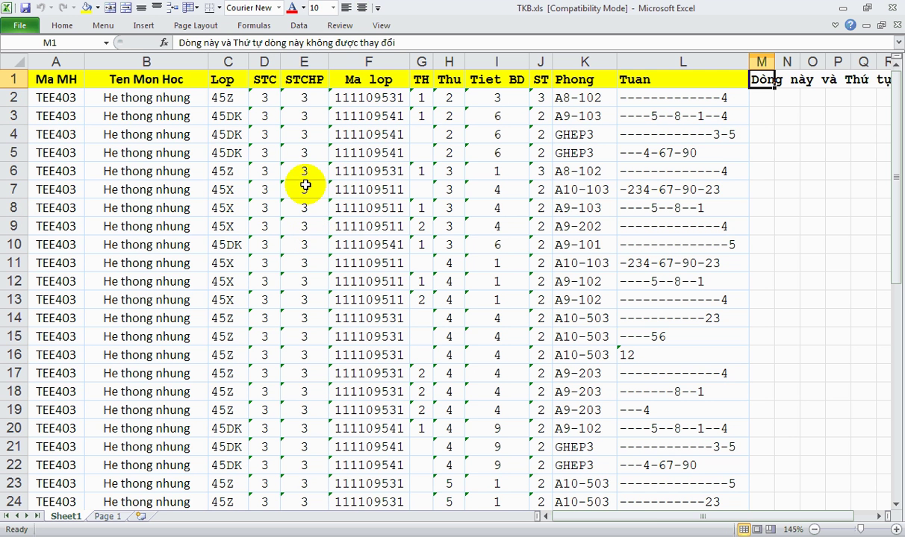
{"action": "scroll", "coordinate": [303, 184], "scroll_direction": "down", "scroll_amount": 6}
{"action": "scroll", "coordinate": [303, 206], "scroll_direction": "down", "scroll_amount": 5}
{"action": "scroll", "coordinate": [299, 228], "scroll_direction": "up", "scroll_amount": 10}
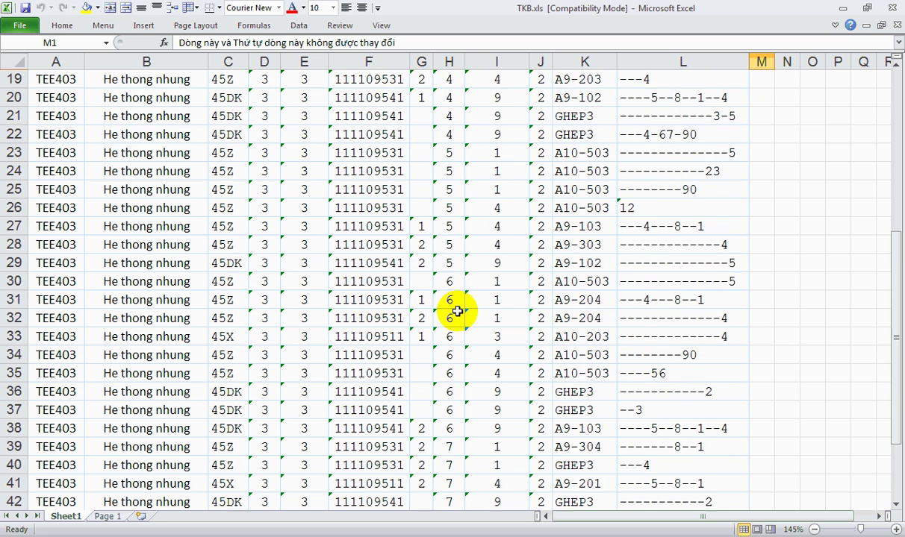
{"action": "scroll", "coordinate": [697, 150], "scroll_direction": "up", "scroll_amount": 1}
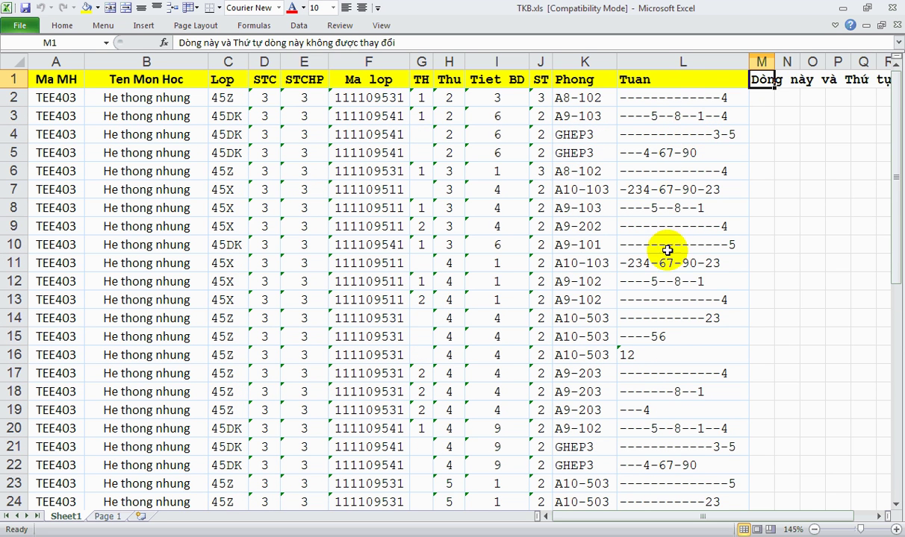
{"action": "scroll", "coordinate": [668, 296], "scroll_direction": "down", "scroll_amount": 3}
{"action": "scroll", "coordinate": [666, 357], "scroll_direction": "down", "scroll_amount": 5}
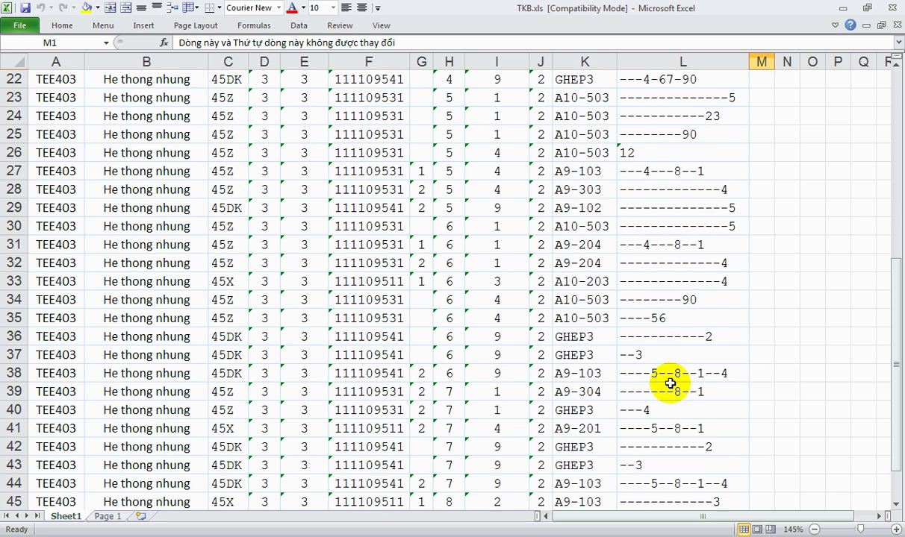
{"action": "scroll", "coordinate": [673, 317], "scroll_direction": "up", "scroll_amount": 8}
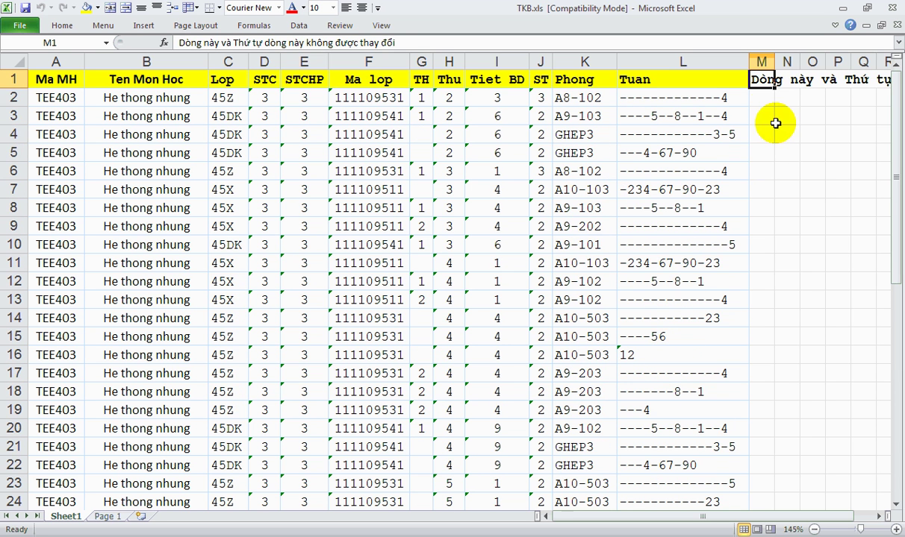
- Freeze panes at cell M2 to lock the header row and columns A–L
{"action": "left_click", "coordinate": [762, 102]}
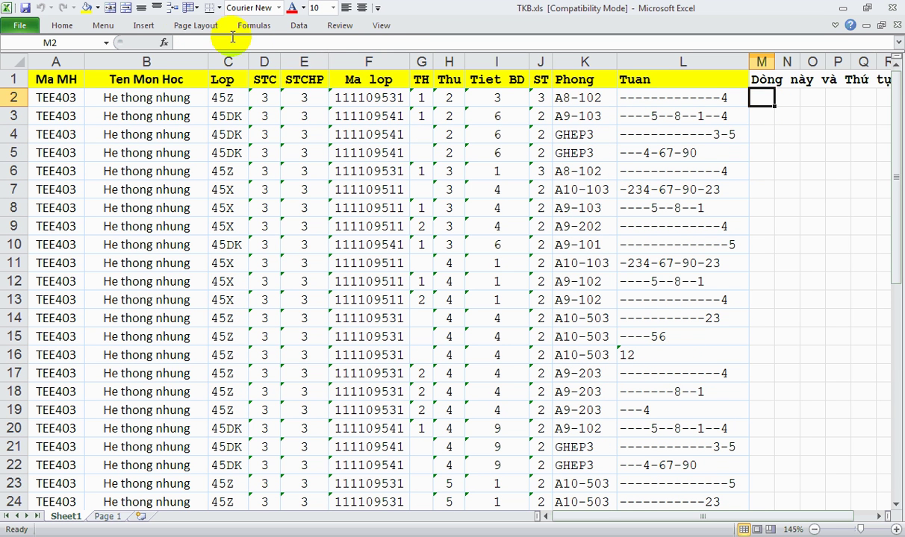
{"action": "left_click", "coordinate": [191, 8]}
{"action": "left_click", "coordinate": [200, 33]}
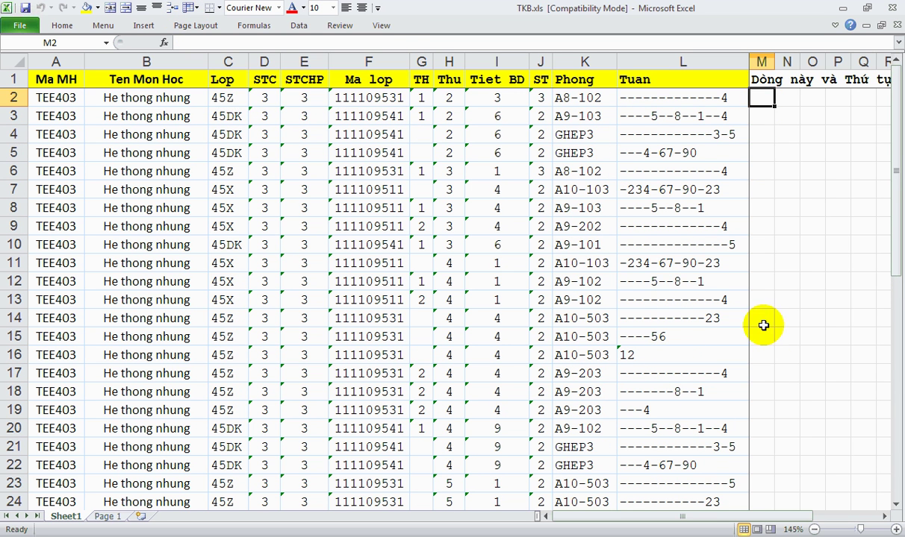
{"action": "scroll", "coordinate": [606, 340], "scroll_direction": "down", "scroll_amount": 10}
{"action": "scroll", "coordinate": [606, 348], "scroll_direction": "up", "scroll_amount": 10}
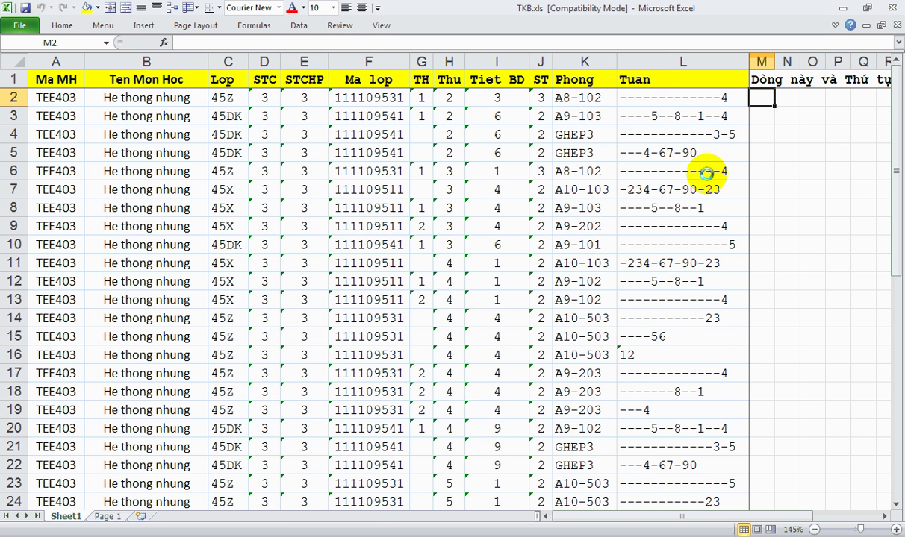
- Minimize Excel, highlight 'DD/M/YYYY' in item 1 of the Word guide, and show the taskbar calendar
{"action": "left_click", "coordinate": [843, 9]}
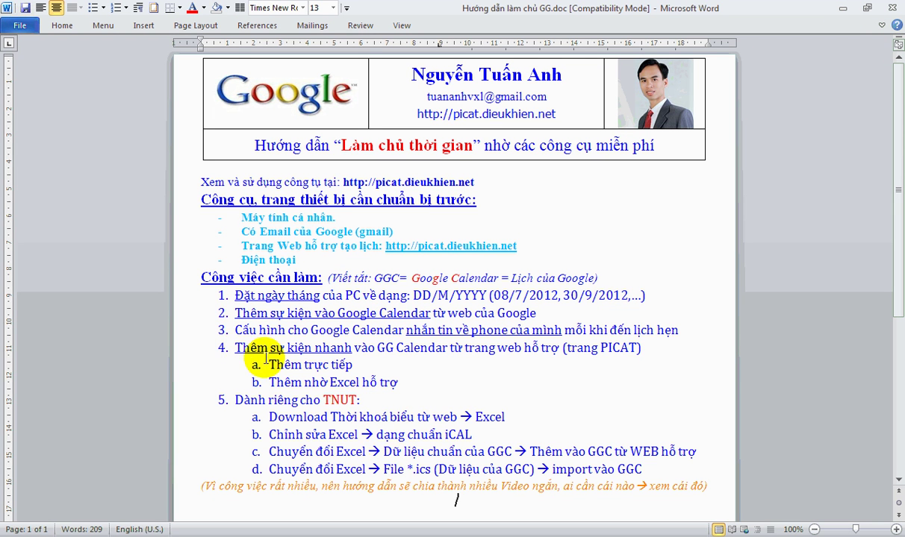
{"action": "left_click", "coordinate": [641, 295]}
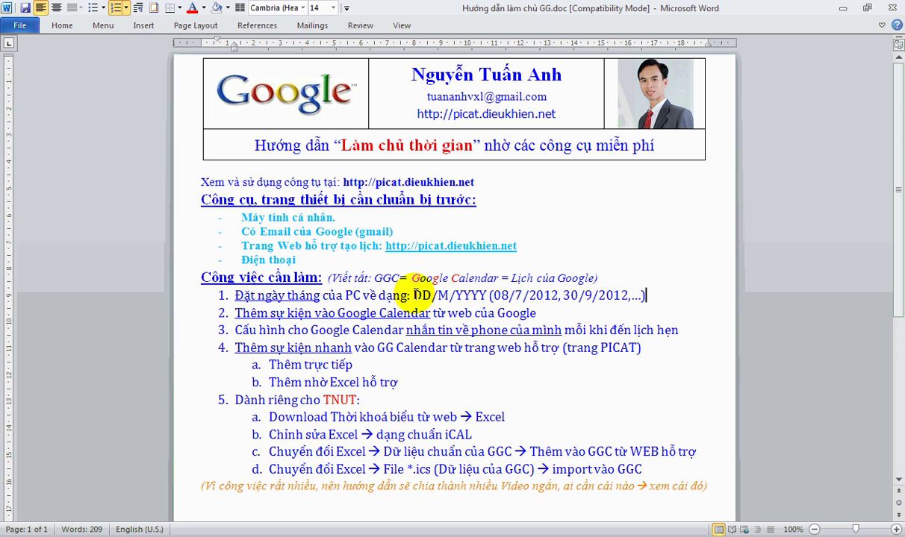
{"action": "left_click_drag", "start_coordinate": [414, 295], "coordinate": [452, 295]}
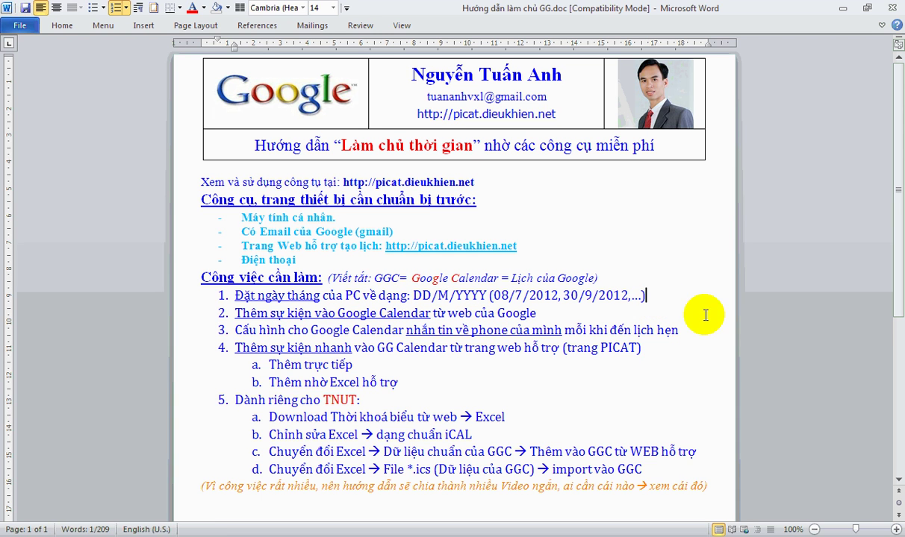
{"action": "left_click", "coordinate": [862, 536]}
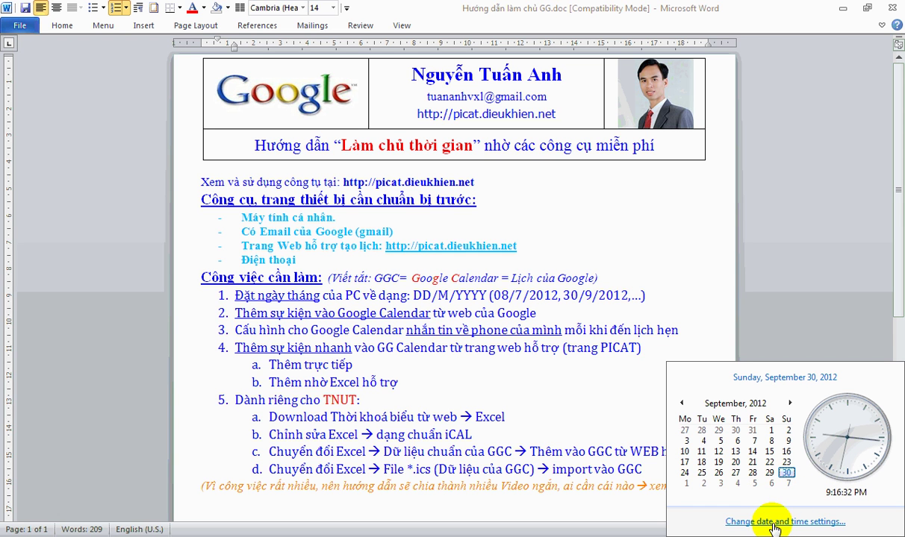
- Open the Customize Format date settings from the Date and Time panel
{"action": "left_click", "coordinate": [795, 523]}
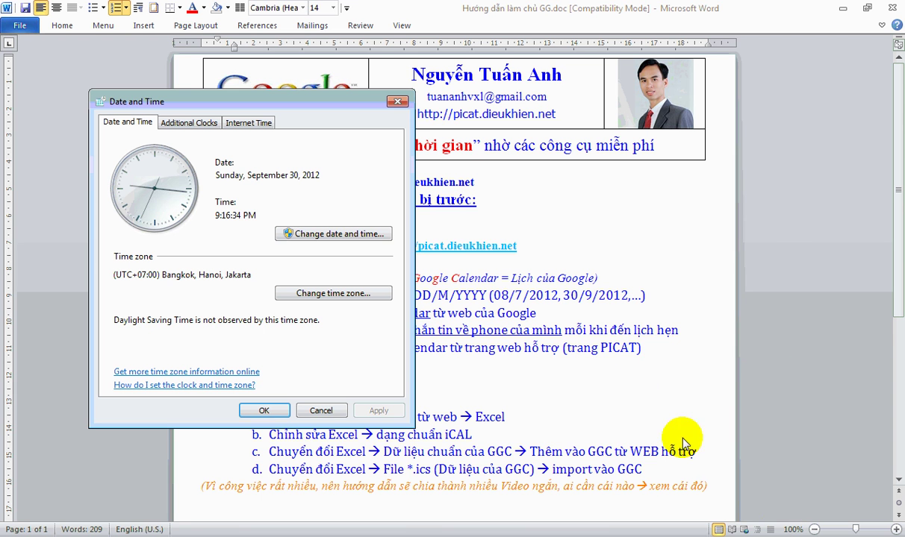
{"action": "left_click", "coordinate": [386, 237]}
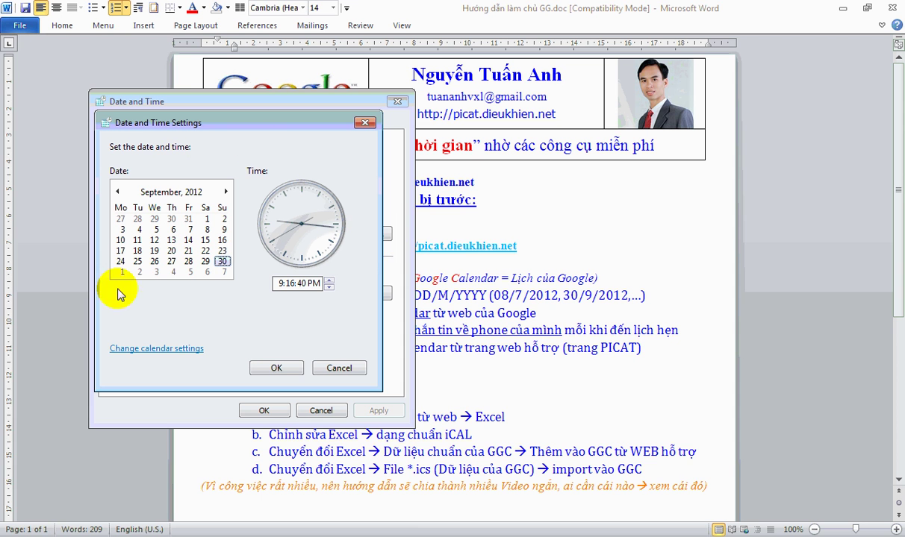
{"action": "left_click", "coordinate": [179, 353]}
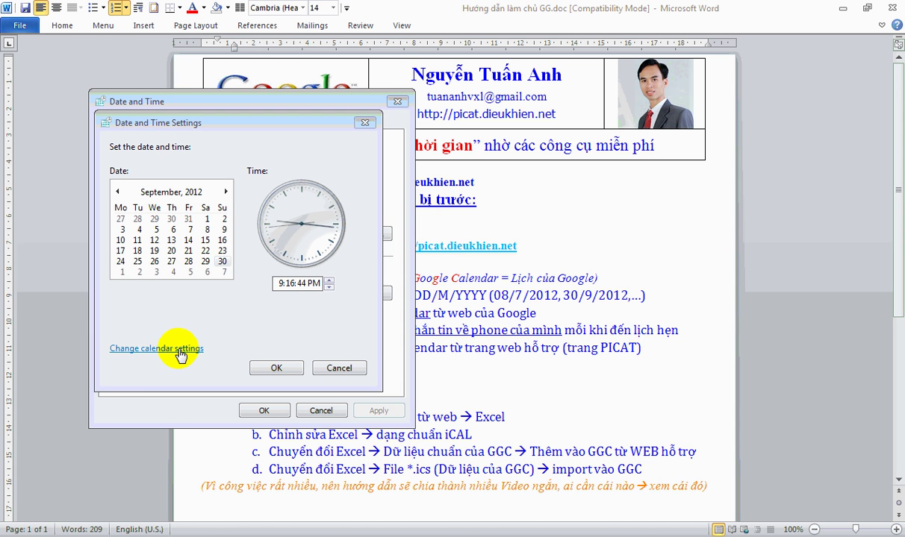
{"action": "left_click_drag", "start_coordinate": [323, 143], "coordinate": [442, 94]}
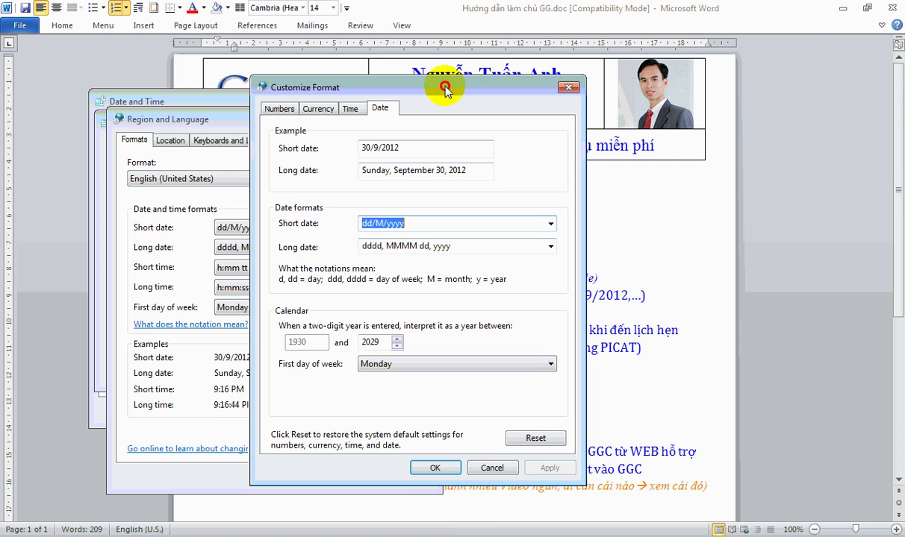
- Set the Short date format to dd/M/yyyy
{"action": "left_click_drag", "start_coordinate": [417, 223], "coordinate": [347, 220]}
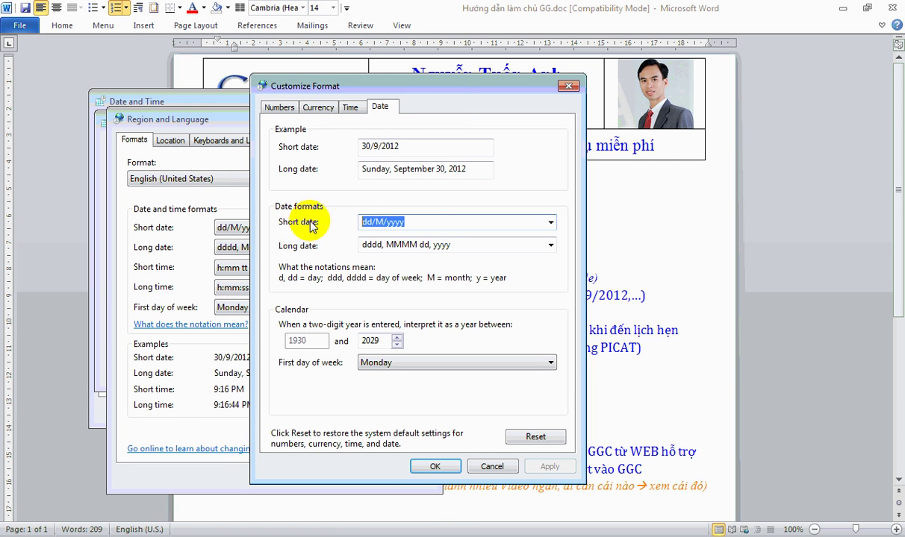
{"action": "left_click", "coordinate": [435, 222]}
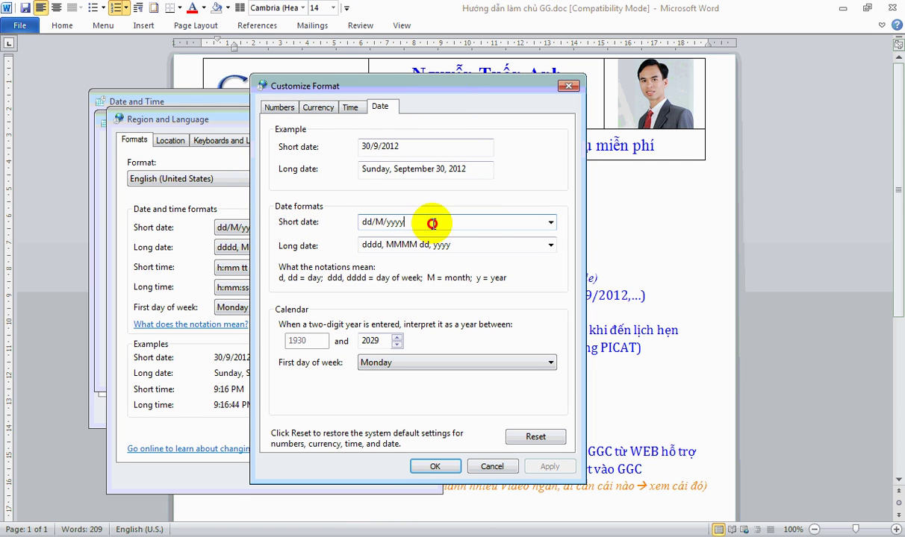
{"action": "left_click", "coordinate": [550, 222]}
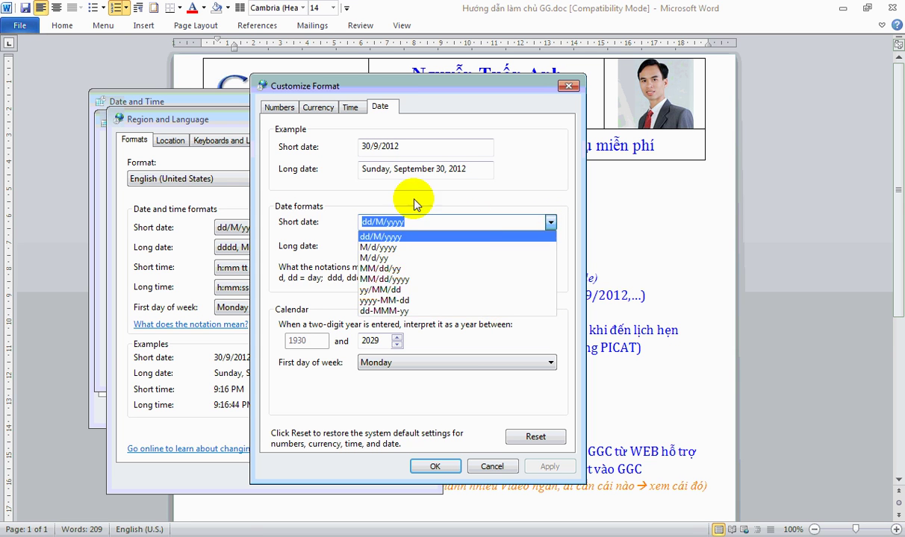
{"action": "left_click", "coordinate": [321, 190]}
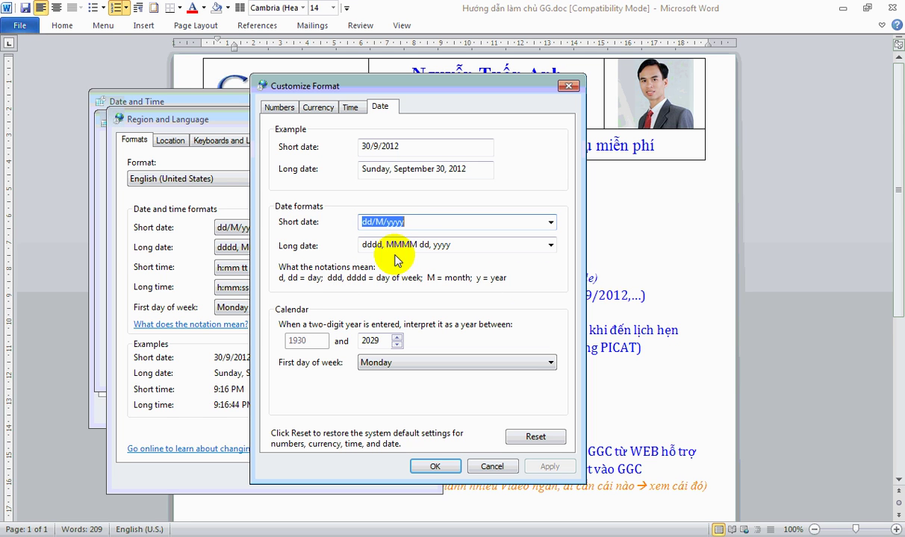
{"action": "left_click", "coordinate": [375, 223]}
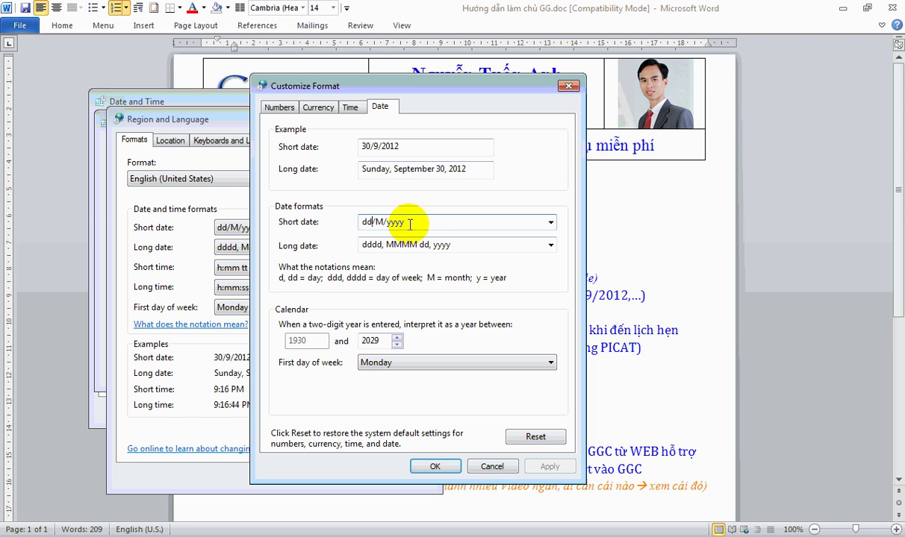
{"action": "left_click_drag", "start_coordinate": [409, 224], "coordinate": [333, 223]}
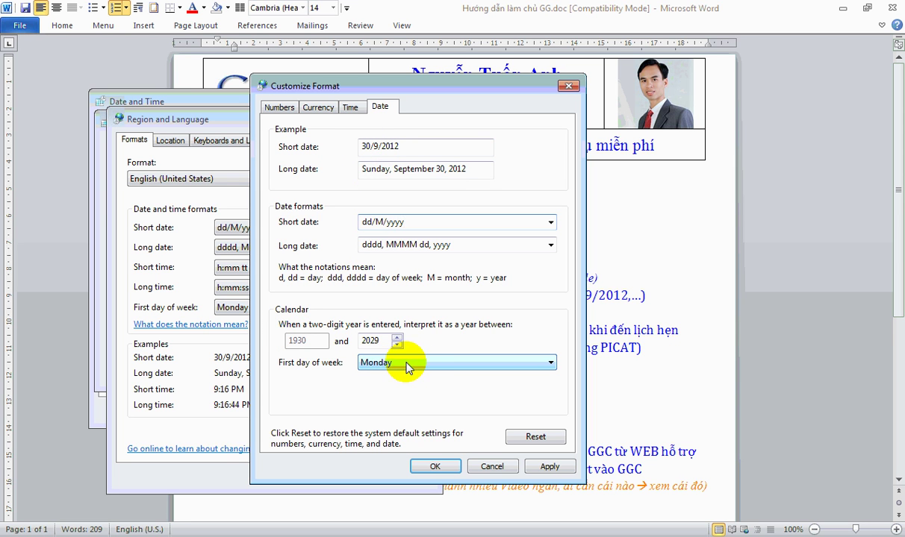
- Keep Monday as first day of week, then apply and confirm the format and region dialogs
{"action": "left_click", "coordinate": [538, 364]}
{"action": "left_click", "coordinate": [537, 364]}
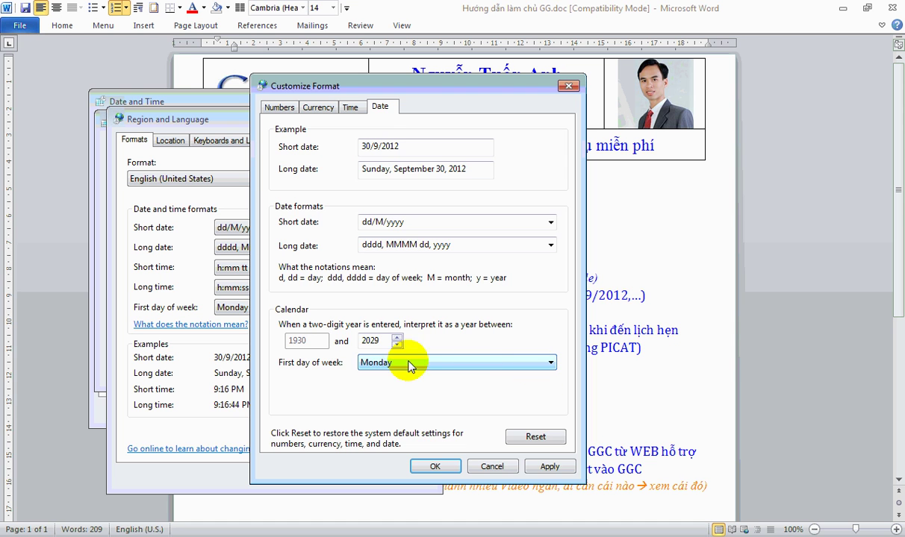
{"action": "left_click", "coordinate": [534, 466]}
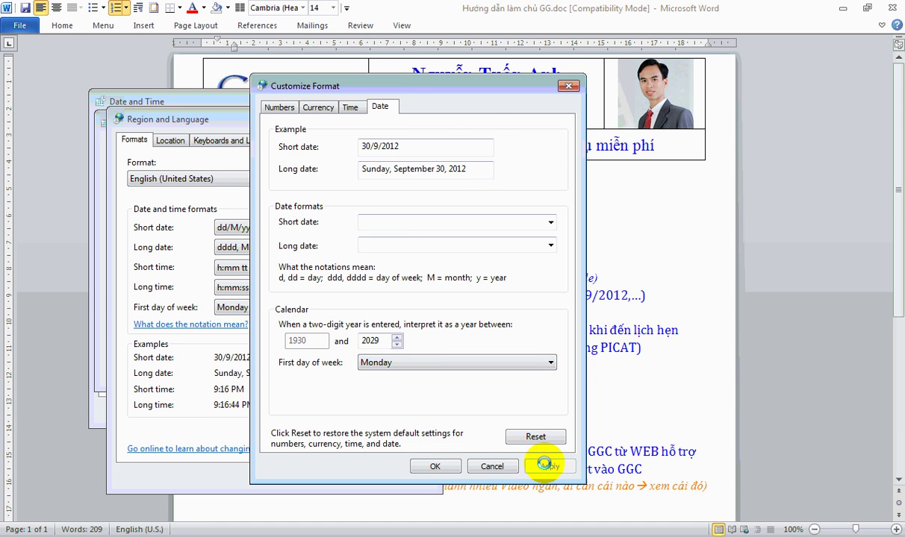
{"action": "left_click", "coordinate": [436, 467]}
{"action": "left_click", "coordinate": [292, 476]}
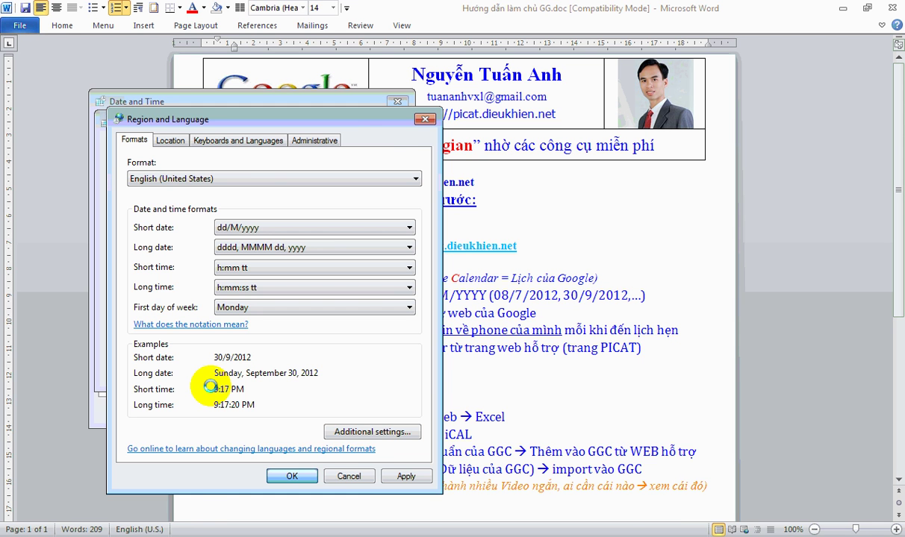
{"action": "left_click", "coordinate": [276, 366]}
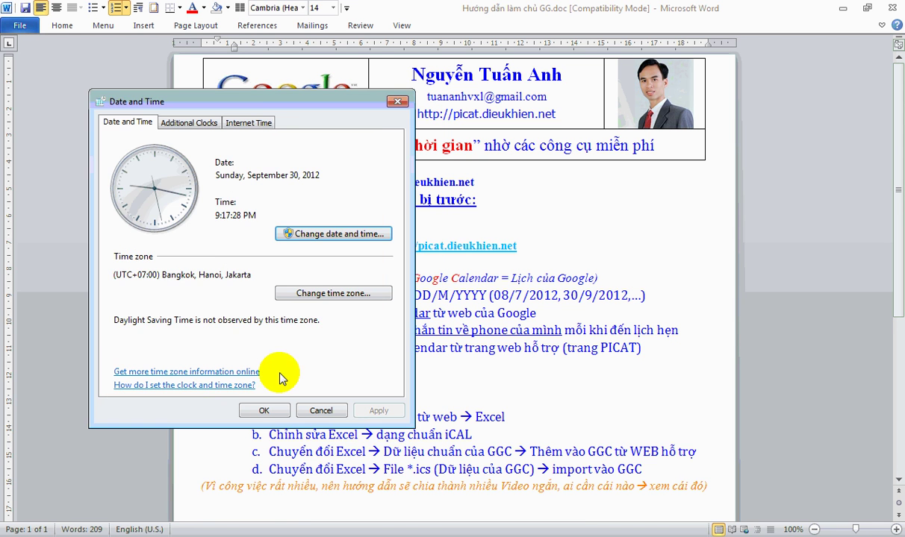
- Close Date and Time settings and mark DD/M/YYYY in item 1 of the Word guide
{"action": "left_click", "coordinate": [265, 410]}
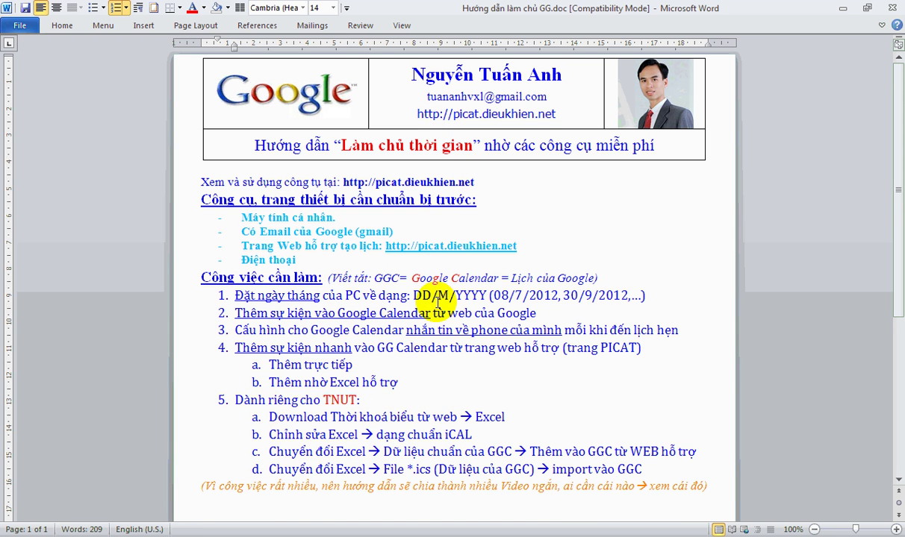
{"action": "left_click_drag", "start_coordinate": [413, 296], "coordinate": [465, 296]}
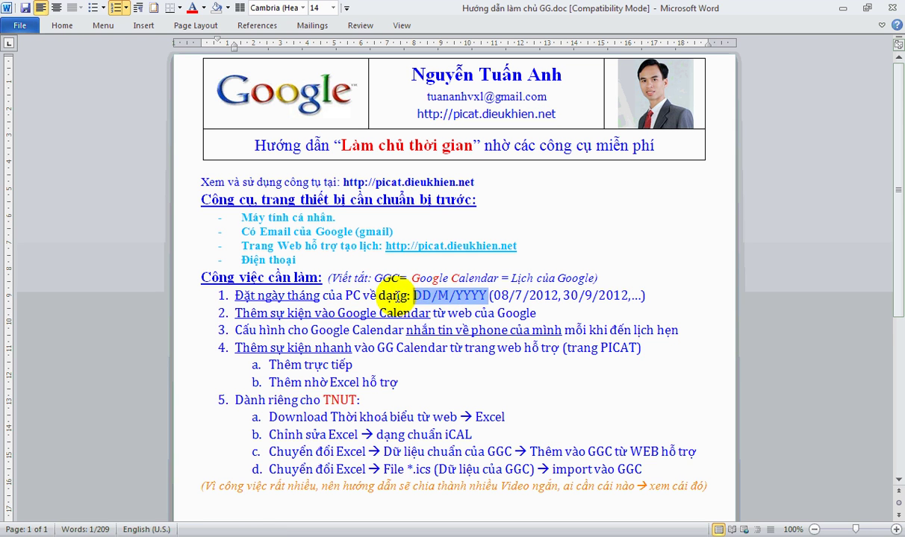
{"action": "left_click", "coordinate": [390, 295]}
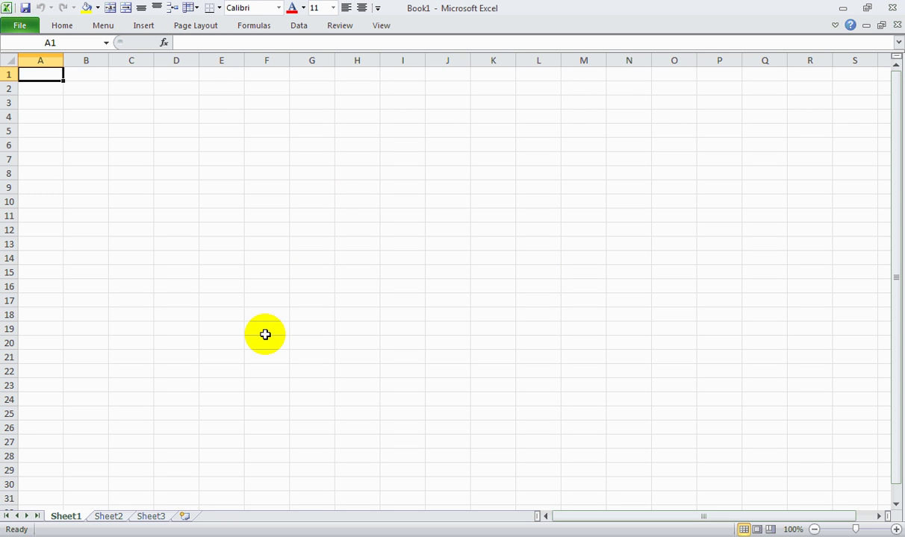
- Enter 8, 9, 2012 and 8/9/2012 into cells A1–A4
{"action": "type", "text": "8"}
{"action": "key", "text": "Return"}
{"action": "type", "text": "9"}
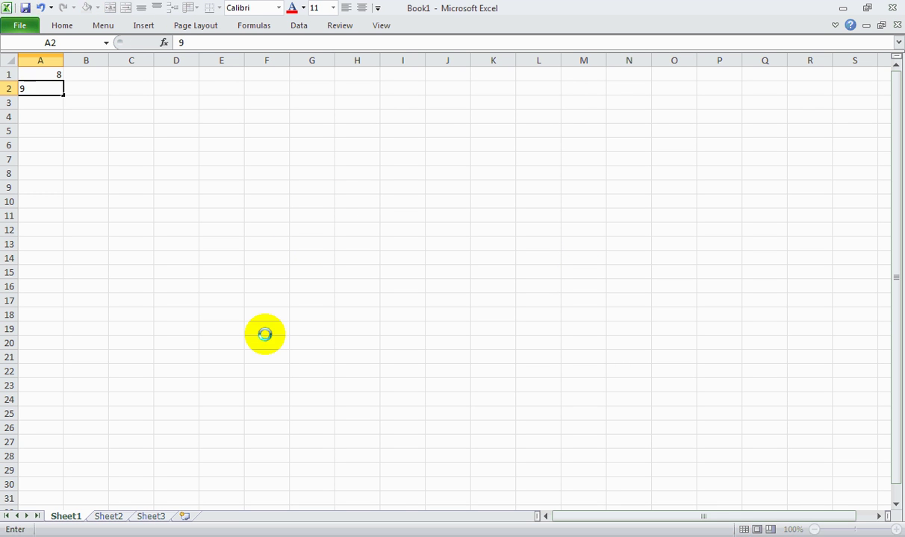
{"action": "key", "text": "Return"}
{"action": "type", "text": "2"}
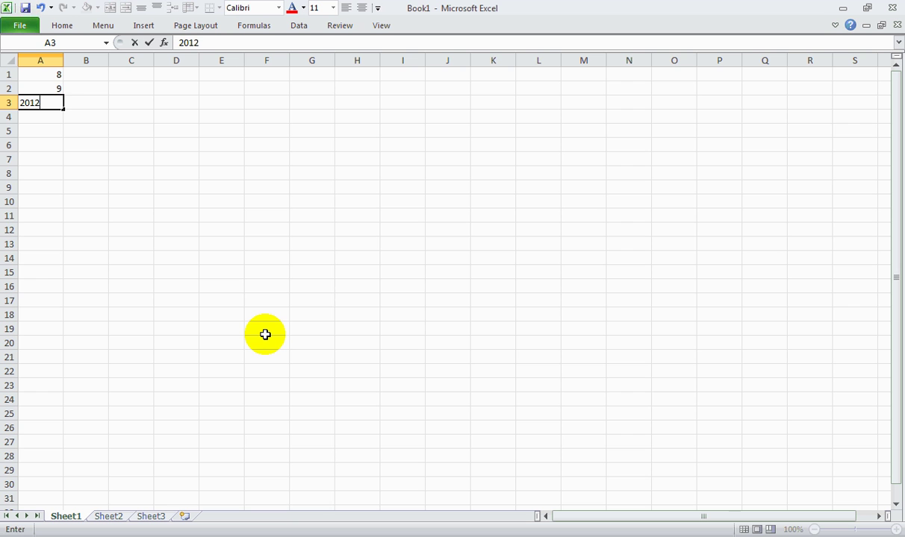
{"action": "type", "text": "112"}
{"action": "key", "text": "Return"}
{"action": "type", "text": "8"}
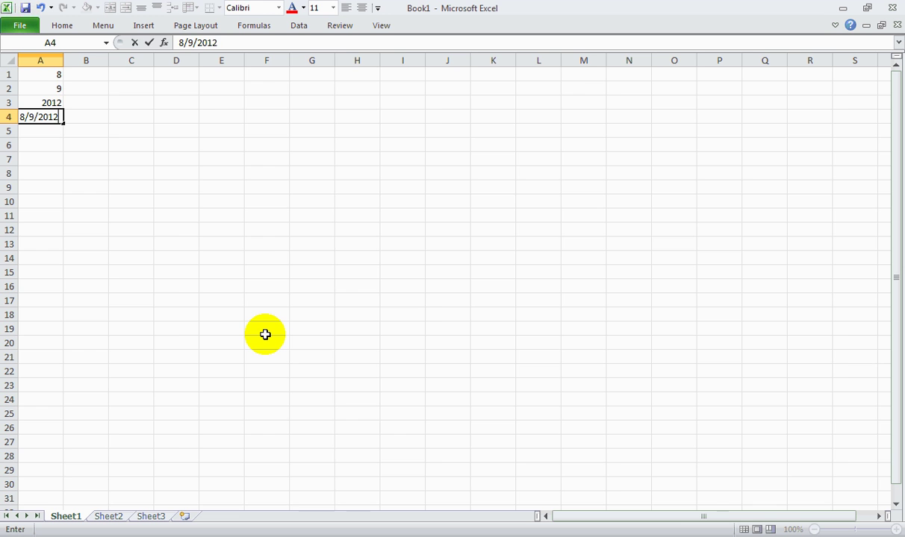
{"action": "key", "text": "Return"}
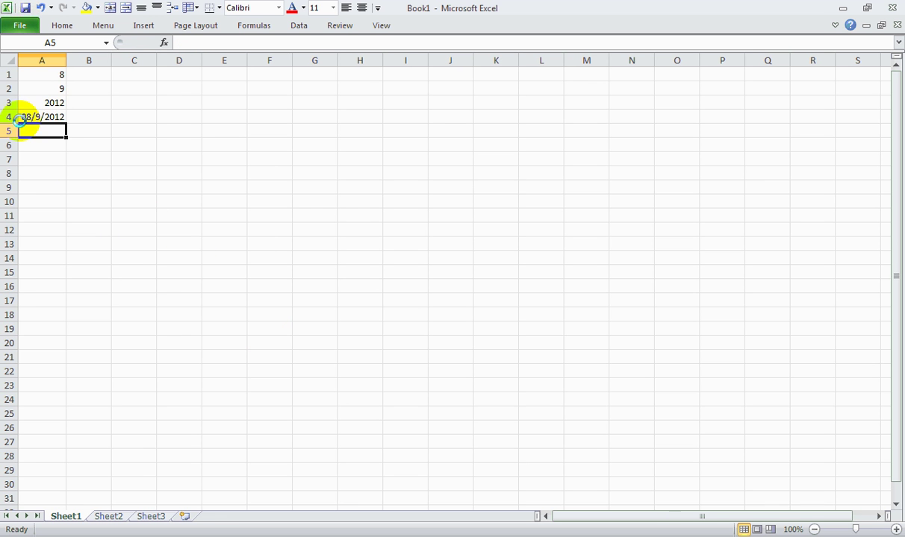
- Widen column A and enter the date 29/5/2013 into A5
{"action": "scroll", "coordinate": [10, 117], "scroll_direction": "up", "scroll_amount": 8, "text": "ctrl"}
{"action": "left_click_drag", "start_coordinate": [146, 75], "coordinate": [224, 80]}
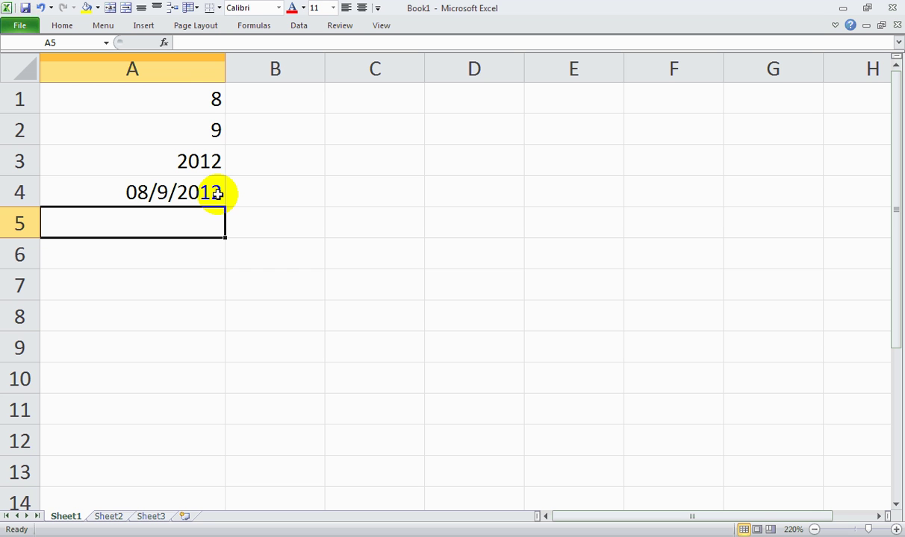
{"action": "type", "text": "29/5/2013"}
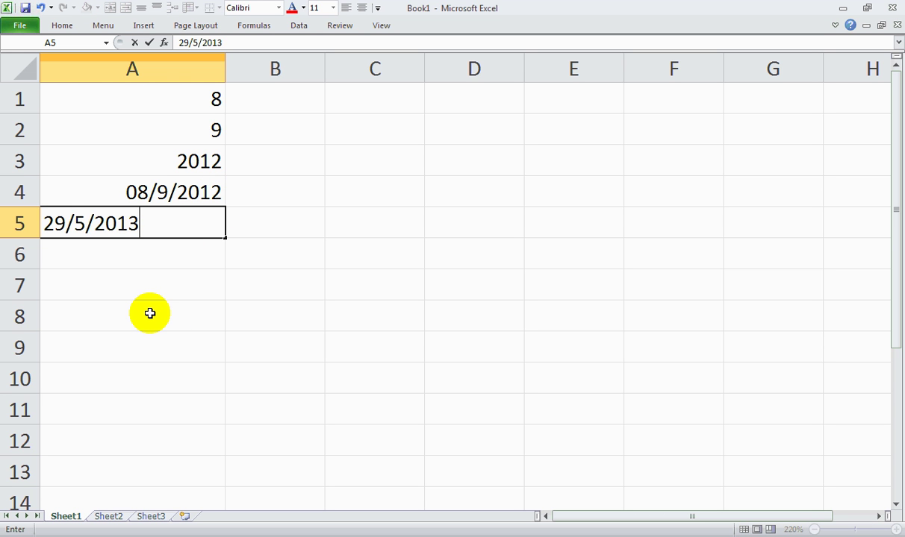
{"action": "key", "text": "Return"}
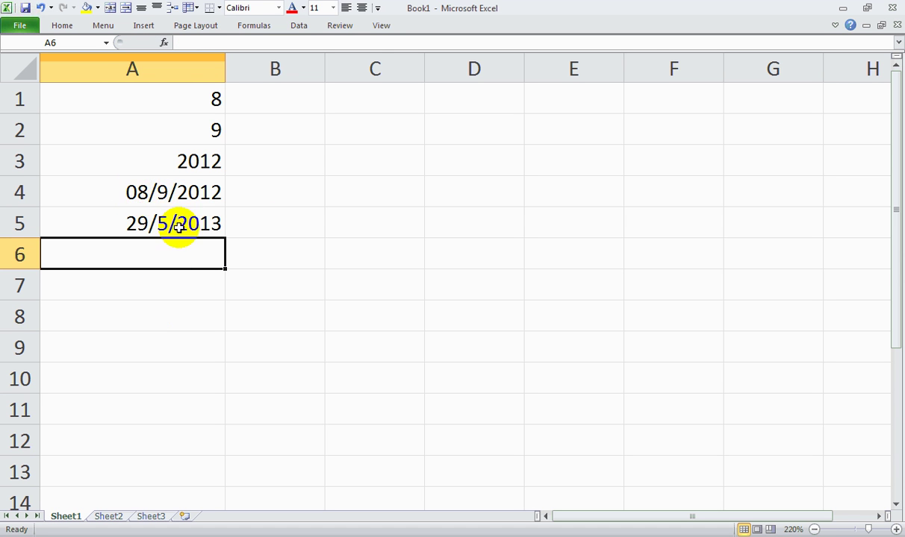
{"action": "scroll", "coordinate": [183, 235], "scroll_direction": "down", "scroll_amount": 5}
{"action": "scroll", "coordinate": [184, 235], "scroll_direction": "down", "scroll_amount": 4}
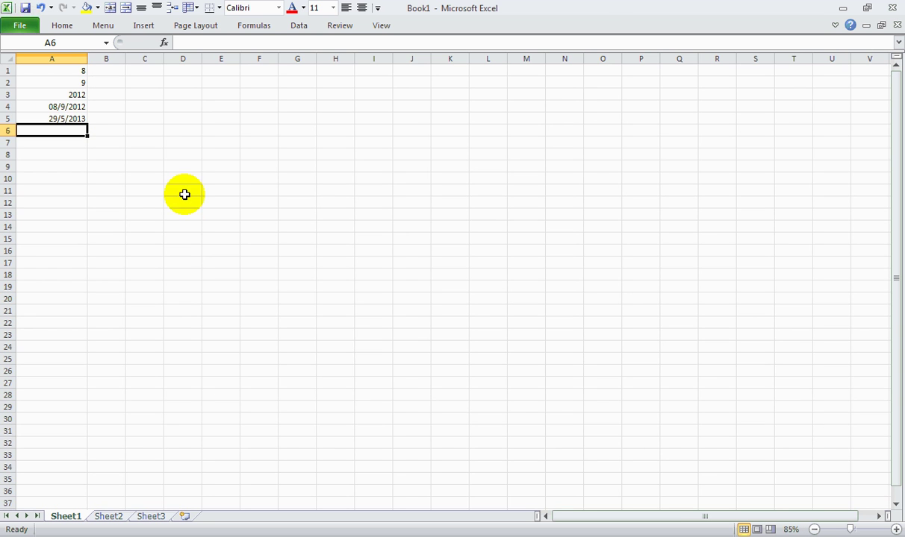
- Colour list item 1 of the Word guide light blue, then switch to the PICAT page in Firefox
{"action": "left_click", "coordinate": [842, 9]}
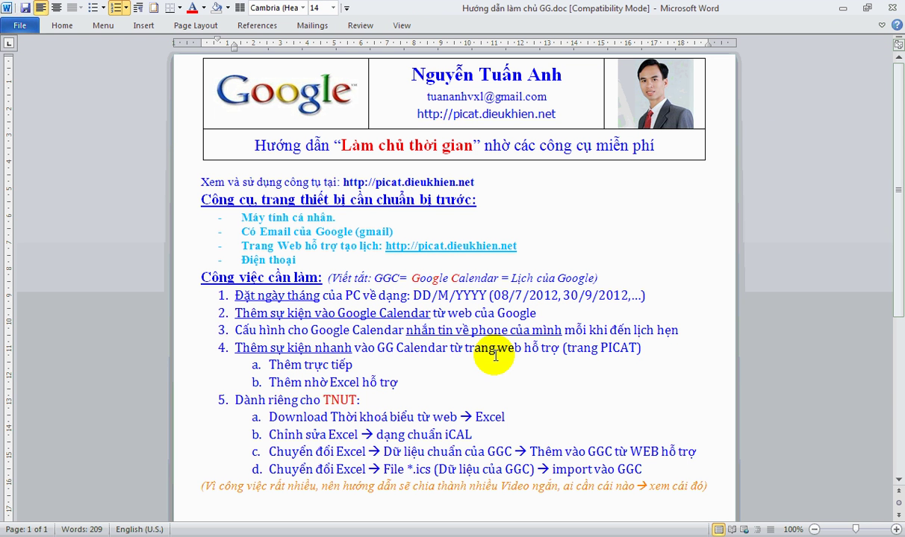
{"action": "left_click_drag", "start_coordinate": [599, 278], "coordinate": [654, 289]}
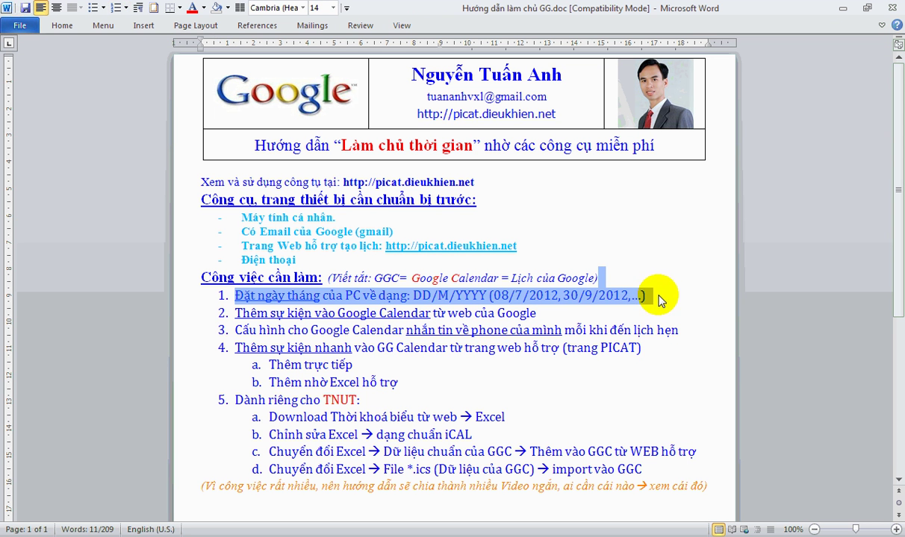
{"action": "left_click", "coordinate": [435, 296]}
{"action": "left_click", "coordinate": [236, 295]}
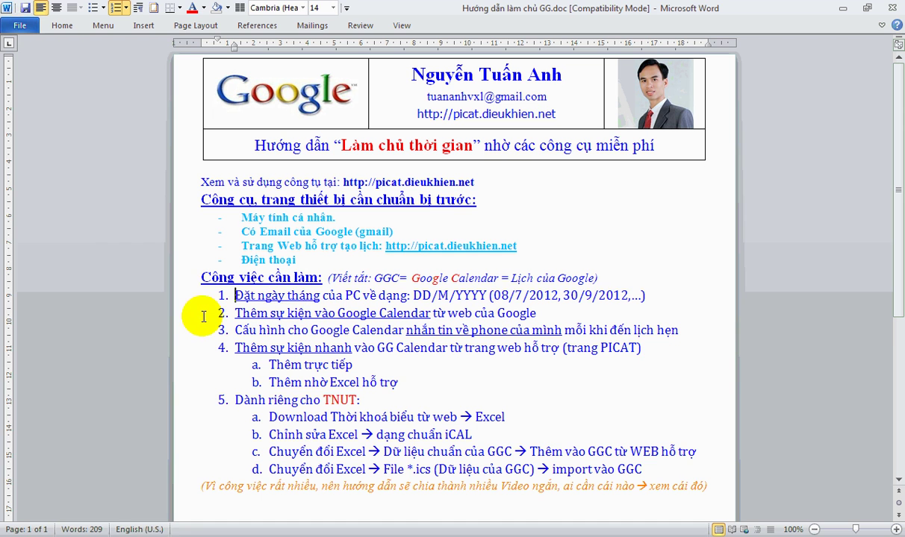
{"action": "left_click", "coordinate": [181, 297]}
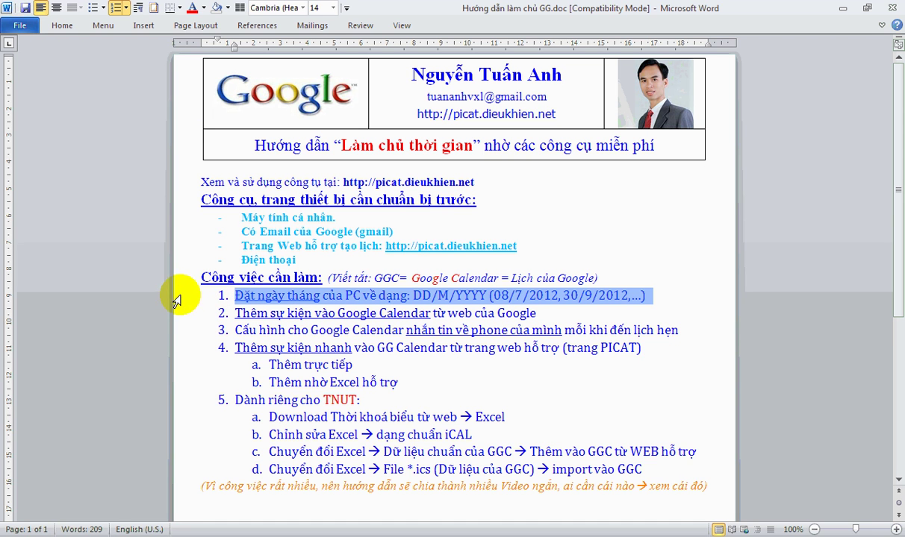
{"action": "left_click", "coordinate": [203, 9]}
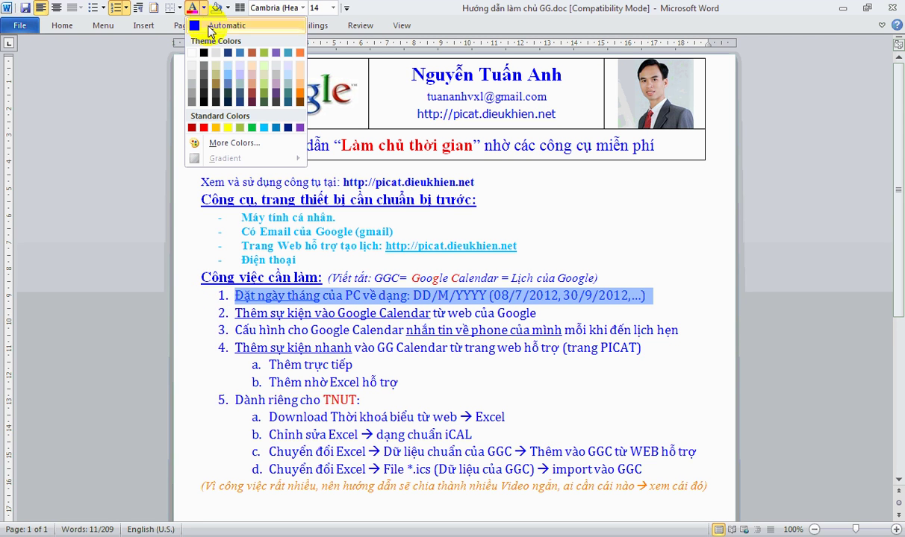
{"action": "left_click", "coordinate": [265, 129]}
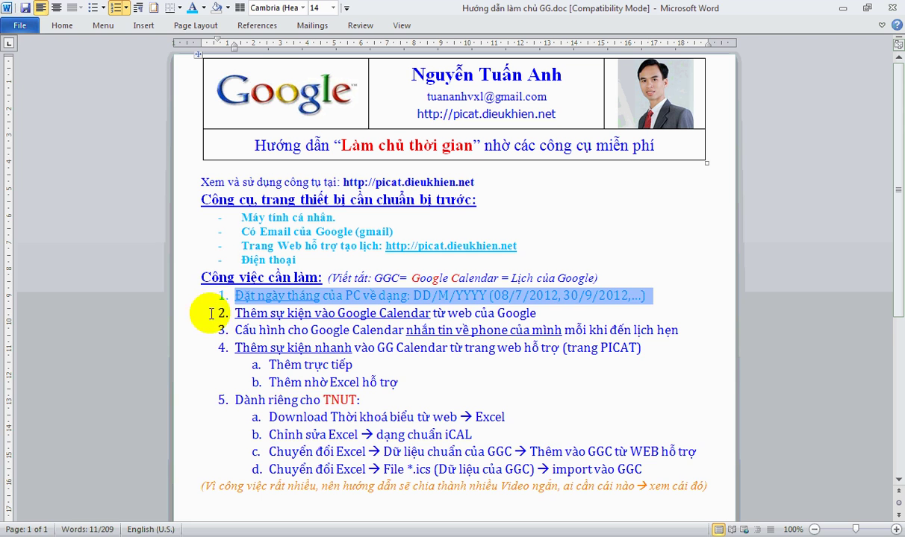
{"action": "left_click", "coordinate": [263, 314]}
{"action": "left_click", "coordinate": [537, 307]}
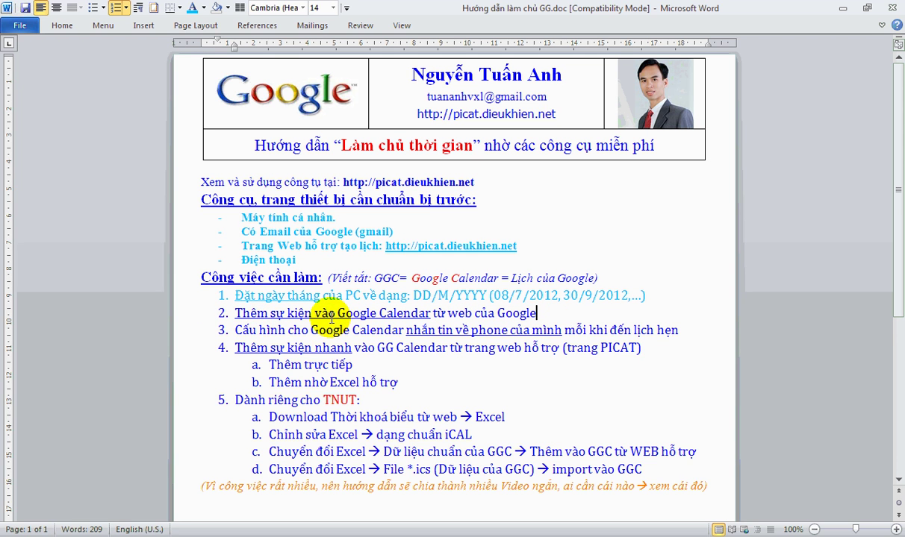
{"action": "left_click", "coordinate": [508, 295]}
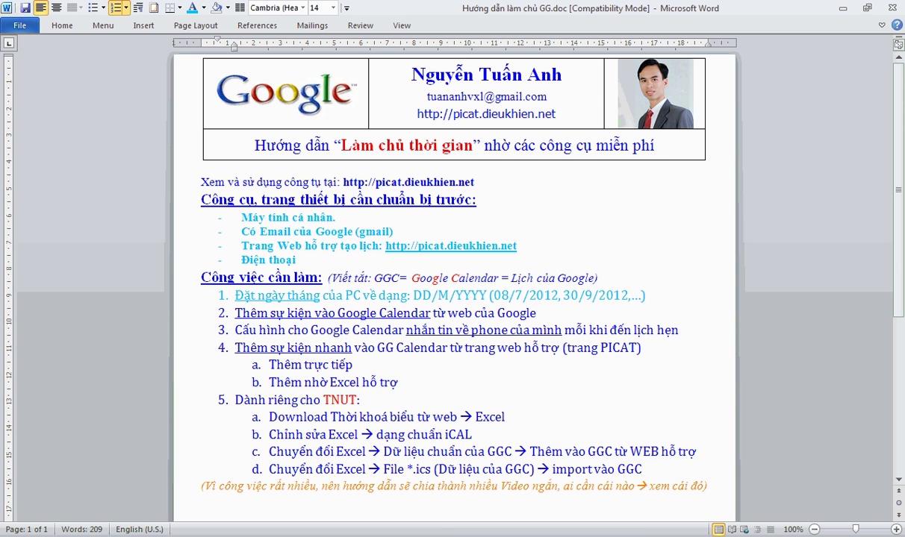
{"action": "key", "text": "alt+Tab"}
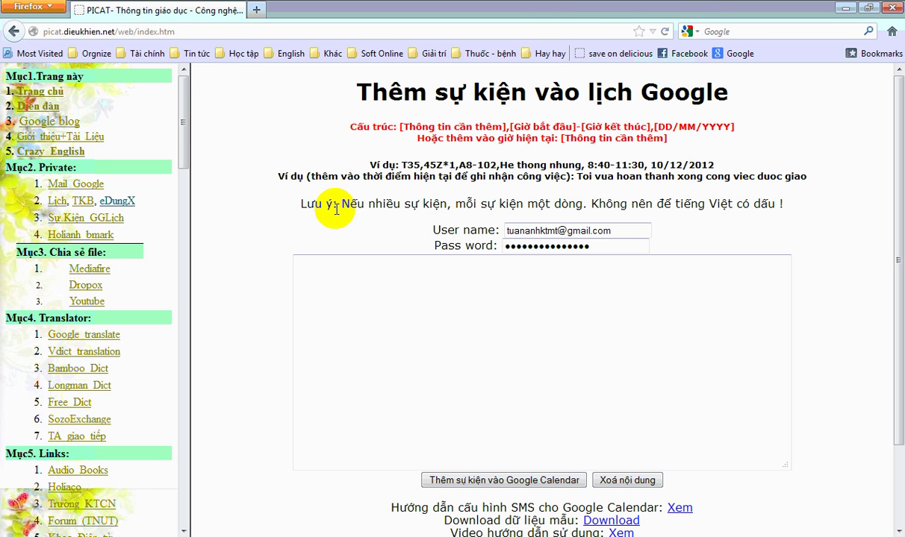
- Go to calendar.google.com in Firefox
{"action": "left_click", "coordinate": [123, 32]}
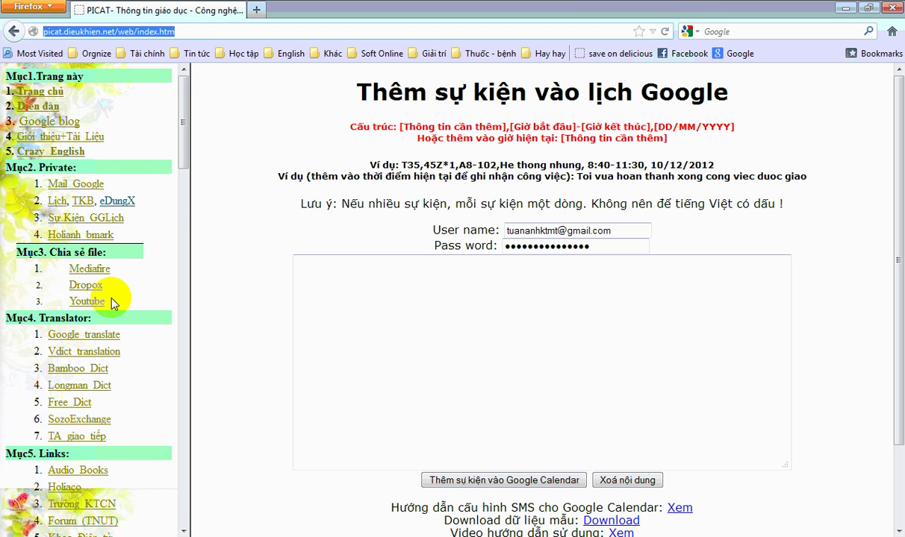
{"action": "type", "text": "cal"}
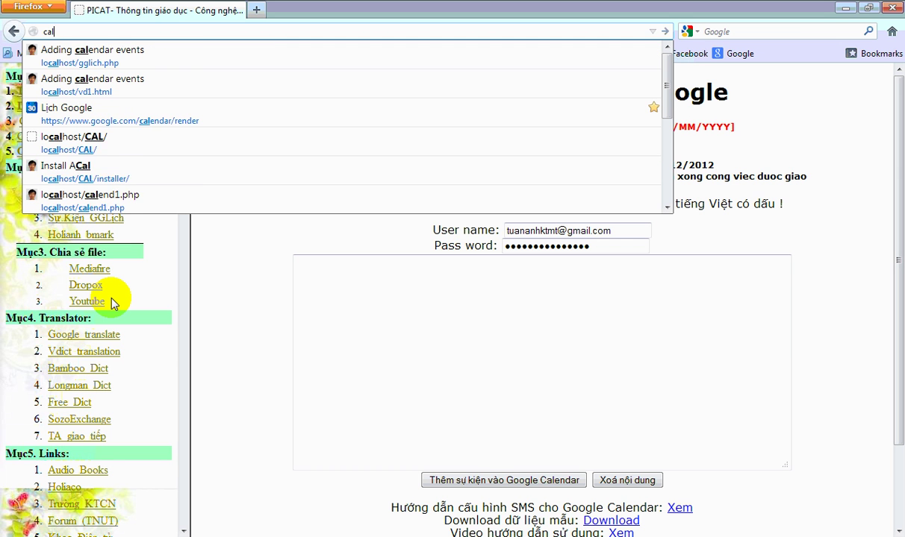
{"action": "type", "text": "enda"}
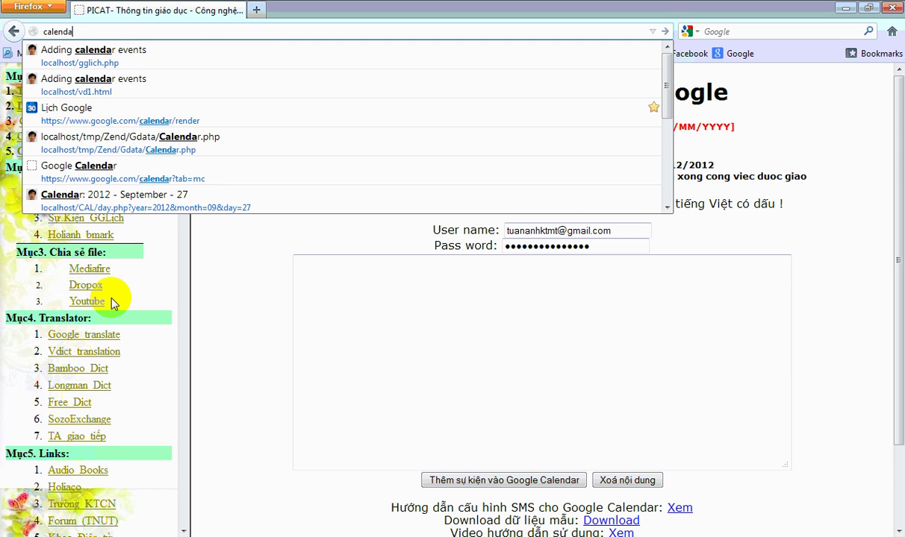
{"action": "type", "text": "r.goo"}
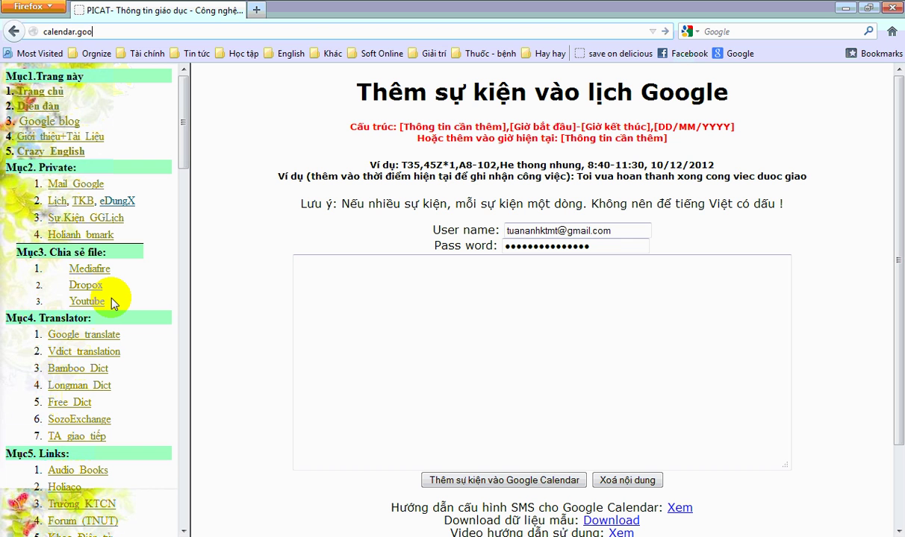
{"action": "type", "text": "gle.com"}
{"action": "key", "text": "Return"}
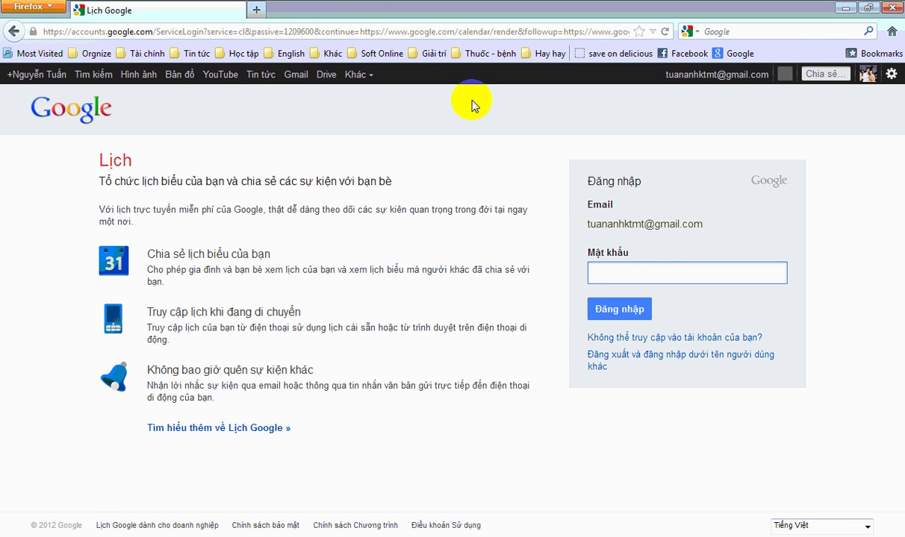
- Load picat.dieukhien.net and open its calendar link in a new tab
{"action": "left_click", "coordinate": [375, 30]}
{"action": "type", "text": "picat.dieukhien.net/"}
{"action": "key", "text": "Return"}
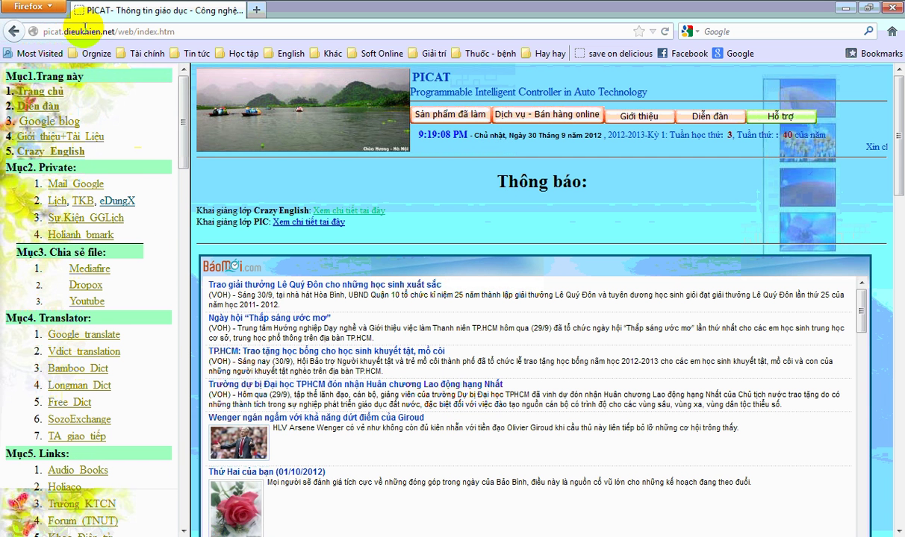
{"action": "left_click", "coordinate": [58, 205]}
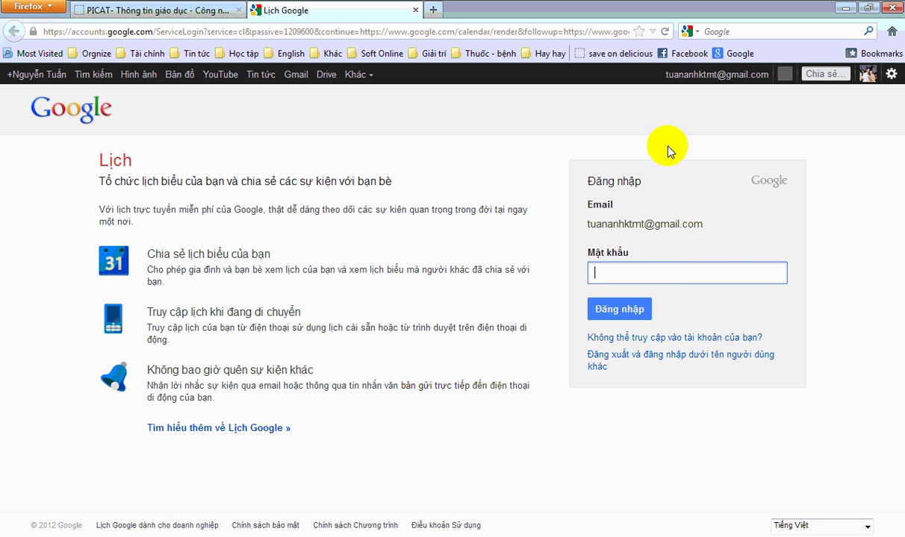
- Sign out and log in with the other saved account from the e-mail suggestions
{"action": "left_click", "coordinate": [635, 356]}
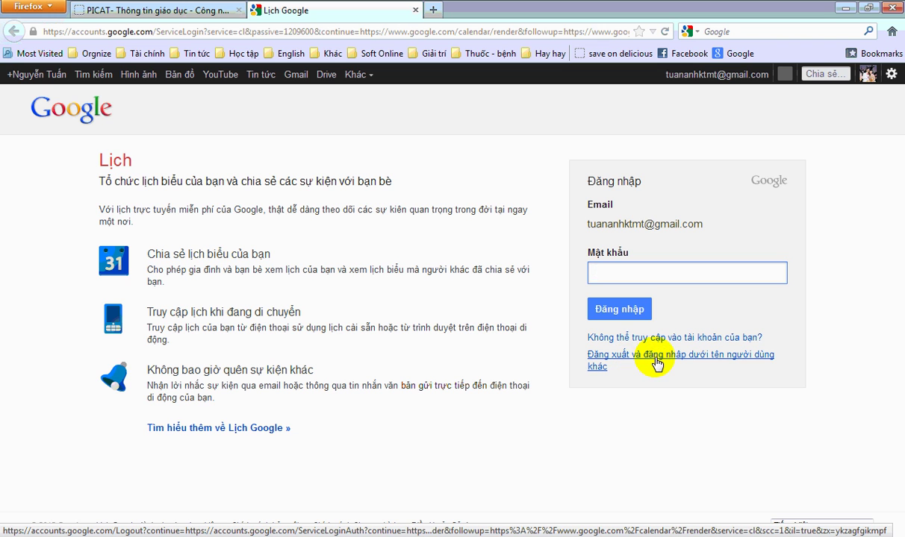
{"action": "left_click", "coordinate": [640, 361]}
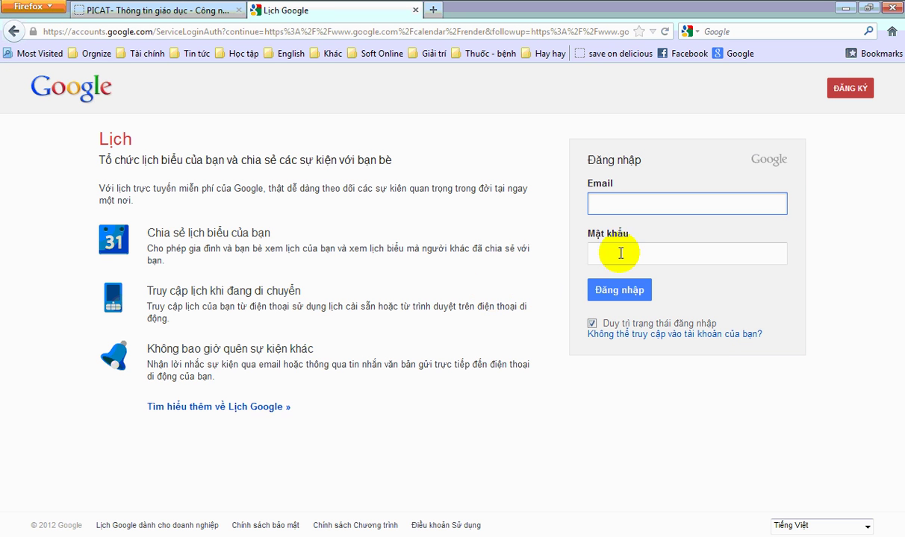
{"action": "type", "text": "tu"}
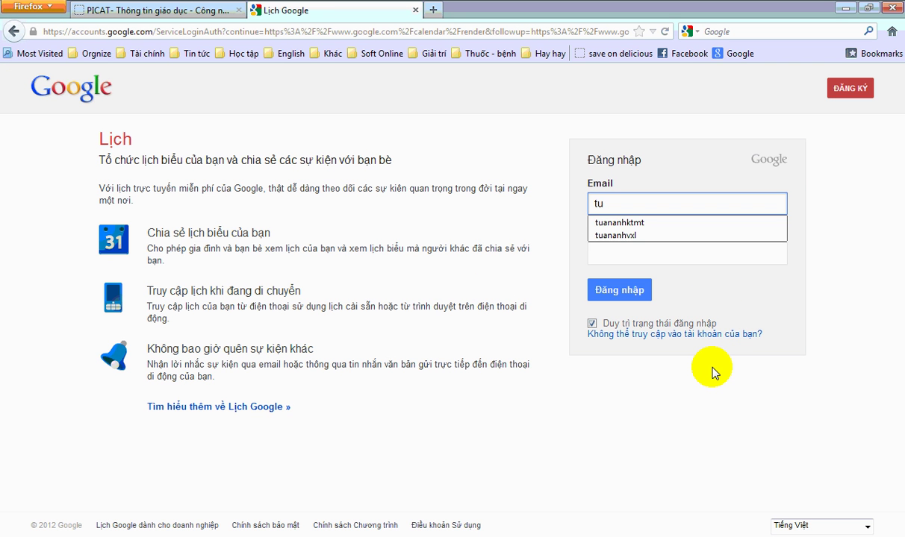
{"action": "key", "text": "Down"}
{"action": "key", "text": "Down"}
{"action": "key", "text": "Return"}
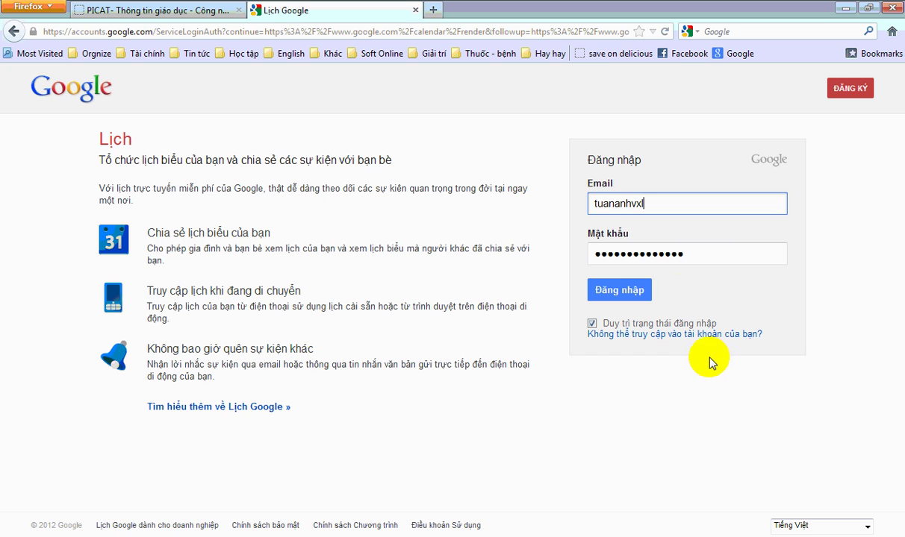
{"action": "left_click", "coordinate": [697, 257]}
{"action": "left_click", "coordinate": [638, 291]}
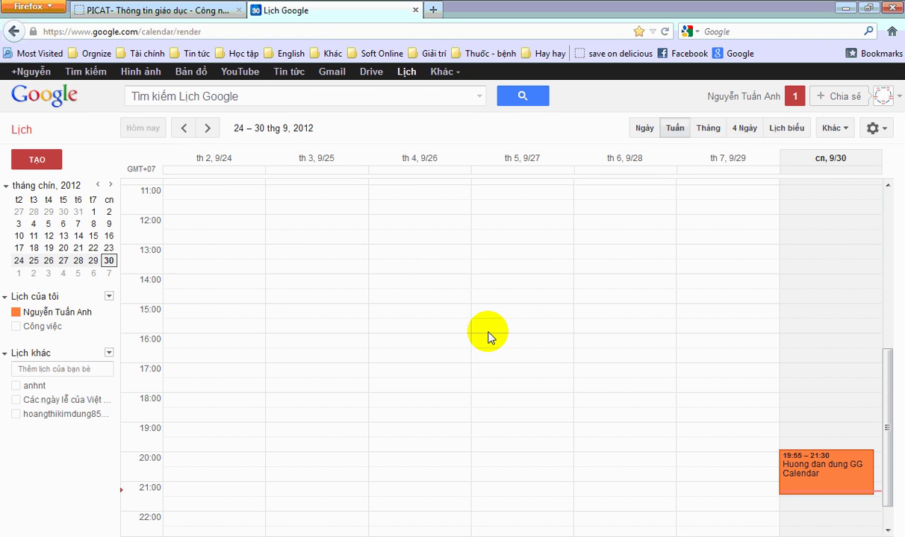
- Cycle through the Day, Week, Month, 4 Days and Agenda calendar views
{"action": "left_click", "coordinate": [647, 134]}
{"action": "scroll", "coordinate": [416, 303], "scroll_direction": "up", "scroll_amount": 5}
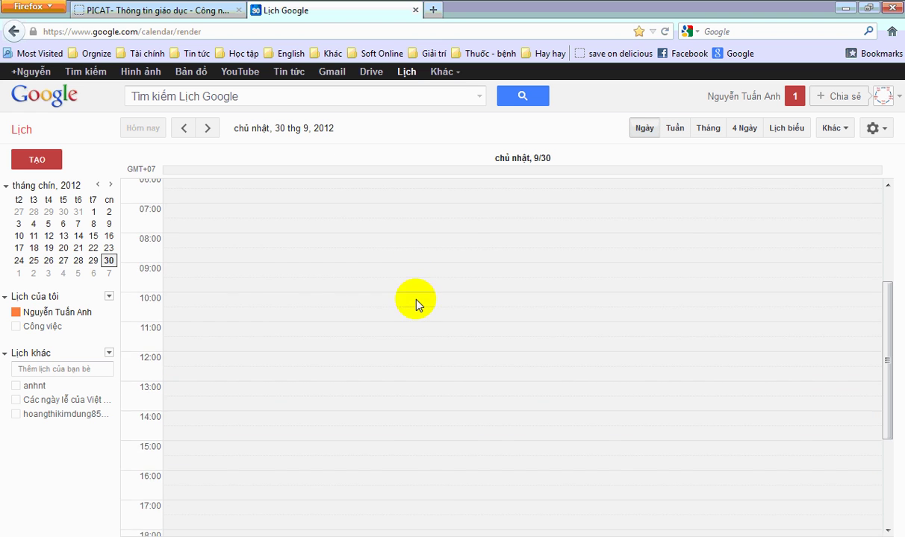
{"action": "scroll", "coordinate": [416, 303], "scroll_direction": "down", "scroll_amount": 5}
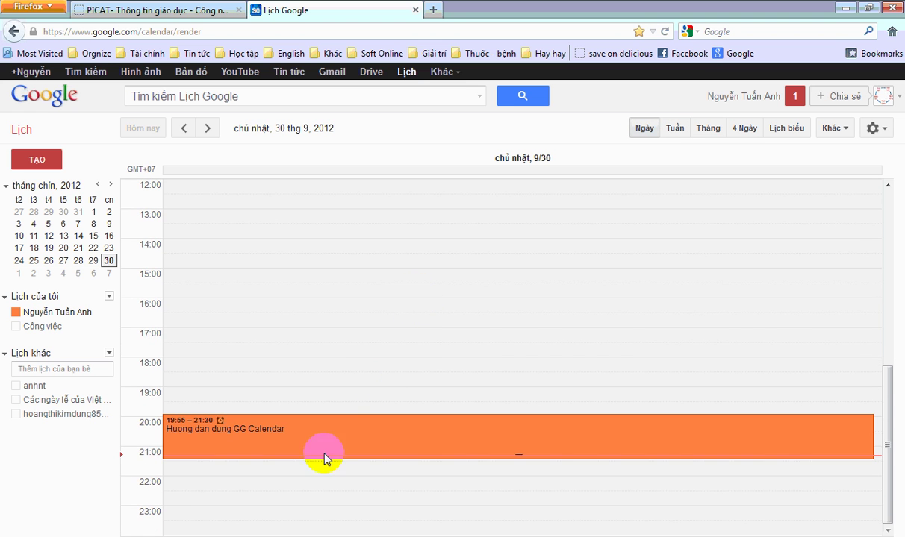
{"action": "scroll", "coordinate": [234, 499], "scroll_direction": "up", "scroll_amount": 10}
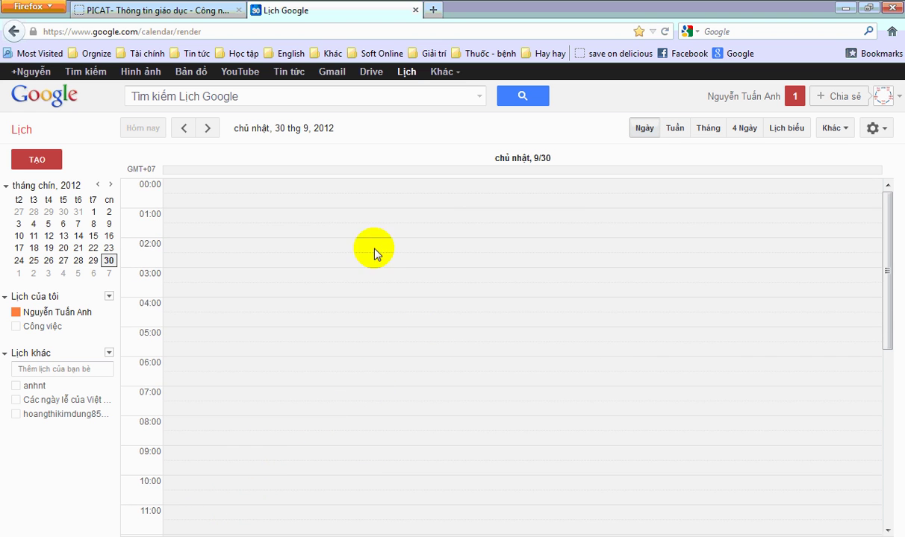
{"action": "scroll", "coordinate": [384, 283], "scroll_direction": "down", "scroll_amount": 10}
{"action": "left_click", "coordinate": [675, 130]}
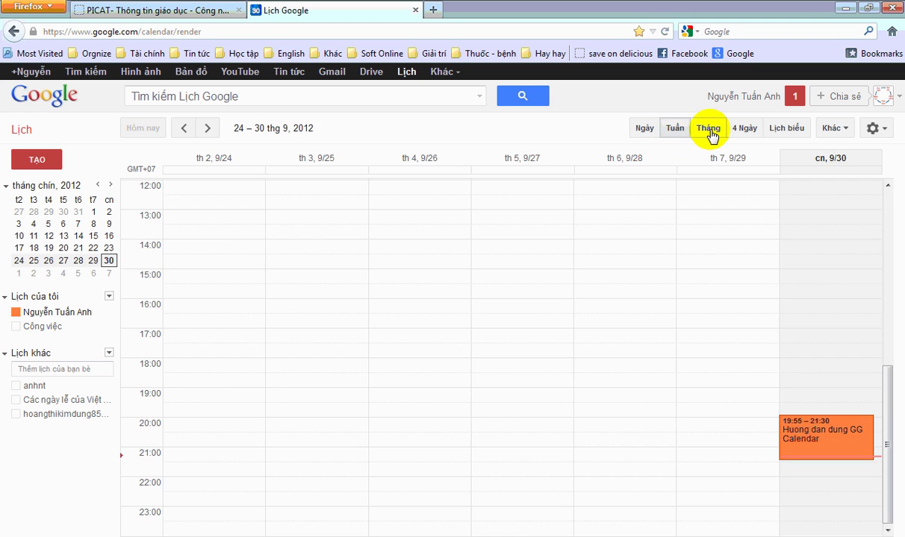
{"action": "left_click", "coordinate": [709, 131]}
{"action": "left_click", "coordinate": [746, 130]}
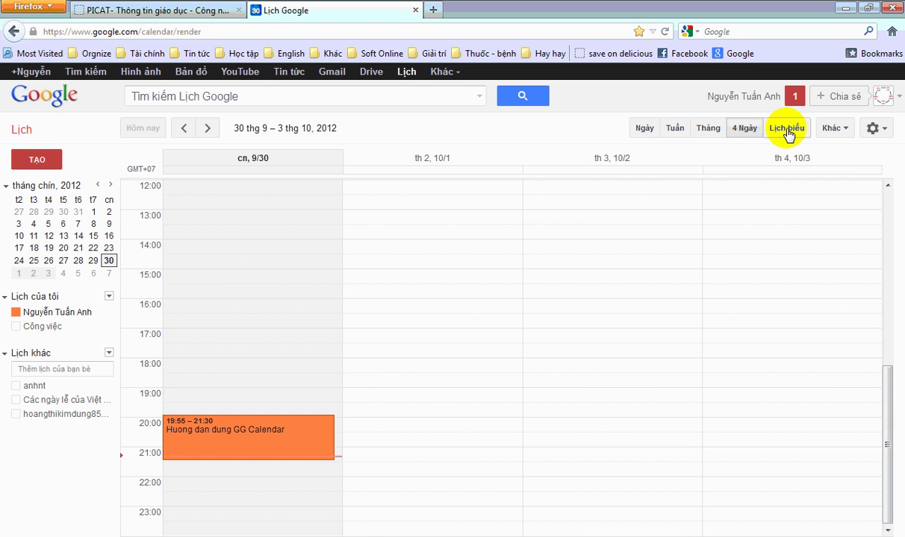
{"action": "left_click", "coordinate": [787, 130]}
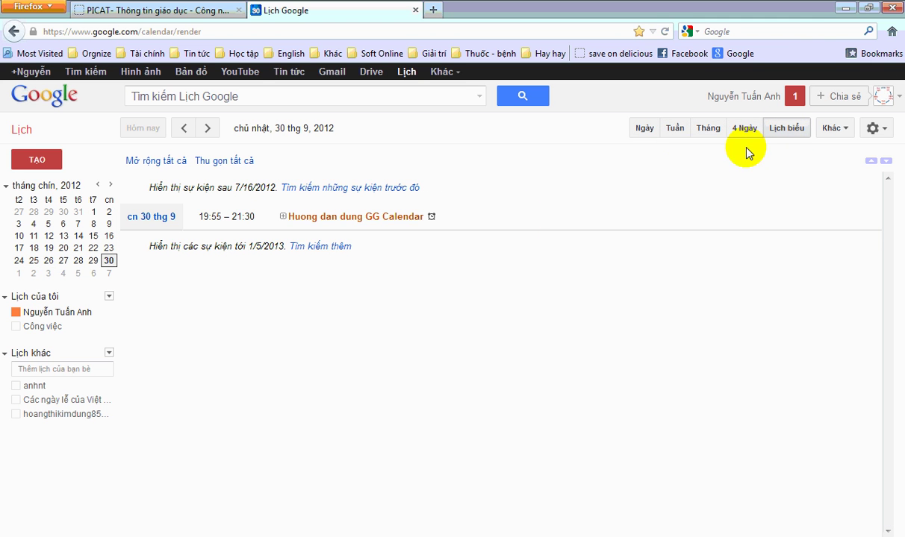
- Refresh the calendar via Khác > Làm mới and open the settings gear menu
{"action": "left_click", "coordinate": [833, 133]}
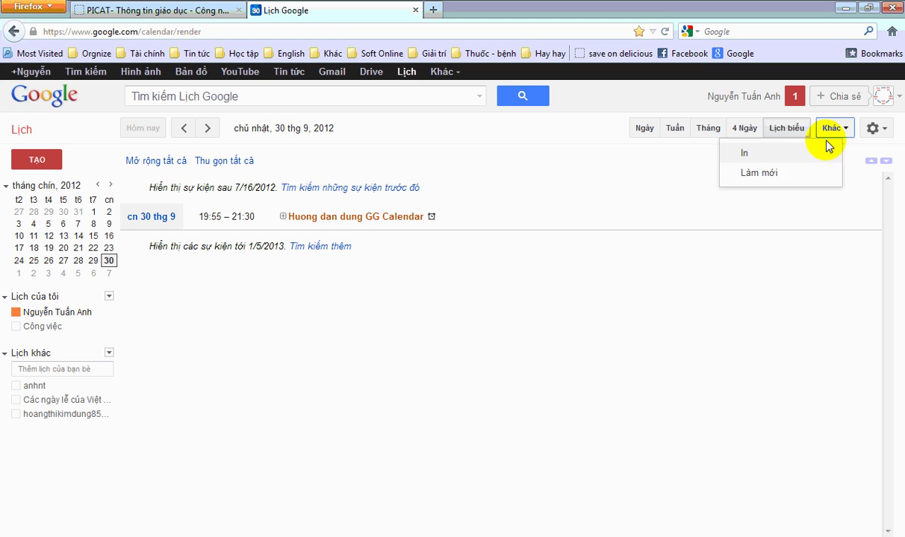
{"action": "left_click", "coordinate": [757, 173]}
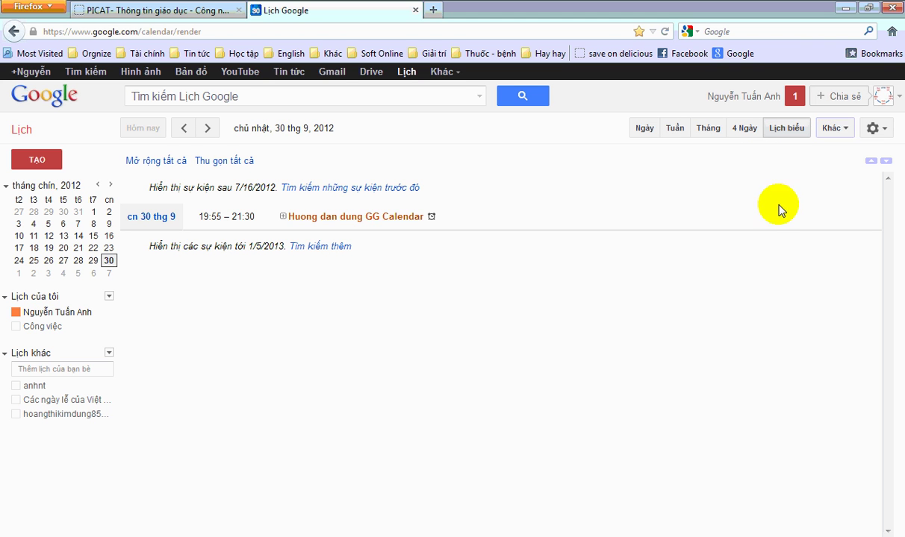
{"action": "left_click", "coordinate": [879, 133]}
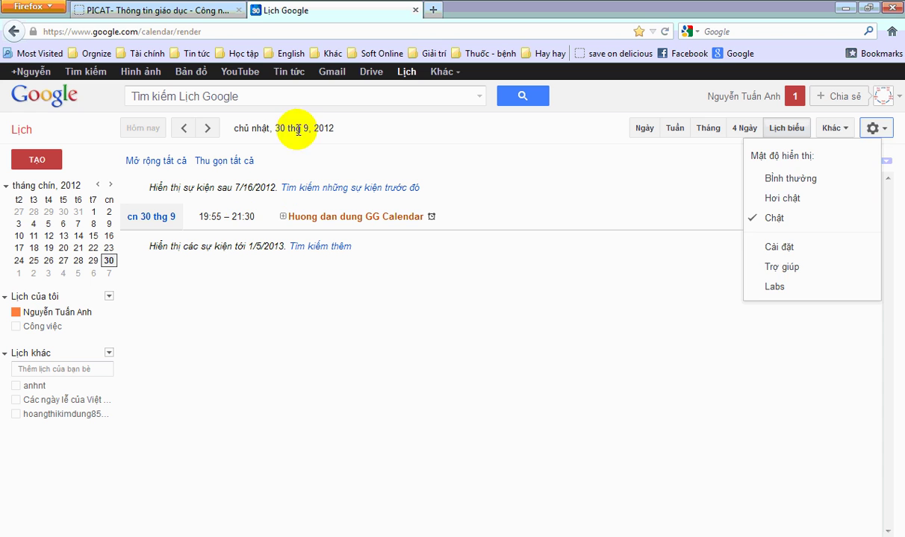
{"action": "left_click", "coordinate": [303, 303]}
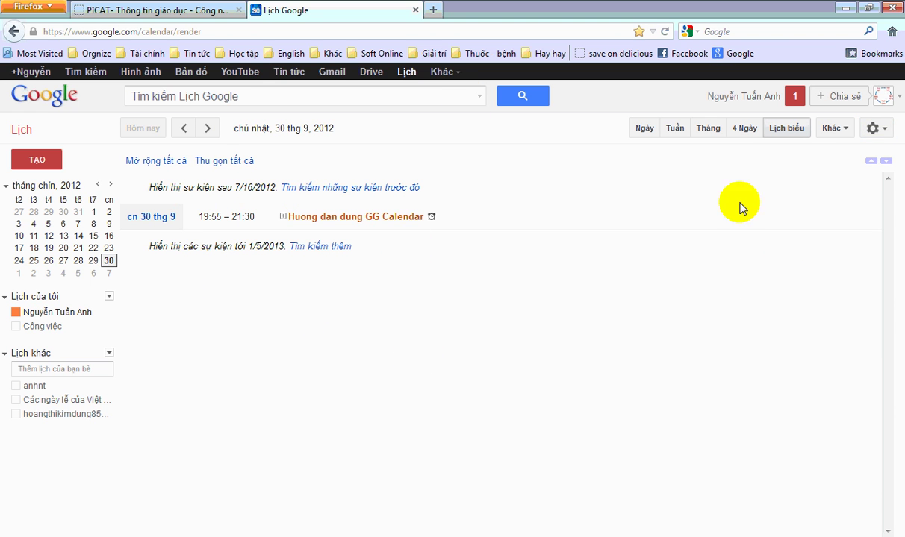
{"action": "left_click", "coordinate": [873, 128]}
- Switch the calendar's display language to English (US) and save
{"action": "left_click", "coordinate": [776, 247]}
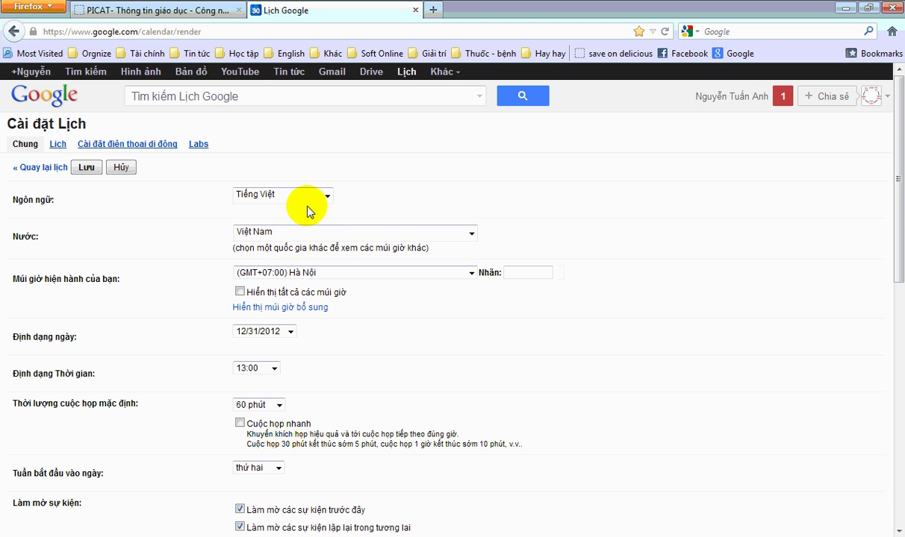
{"action": "left_click", "coordinate": [327, 194]}
{"action": "left_click", "coordinate": [318, 228]}
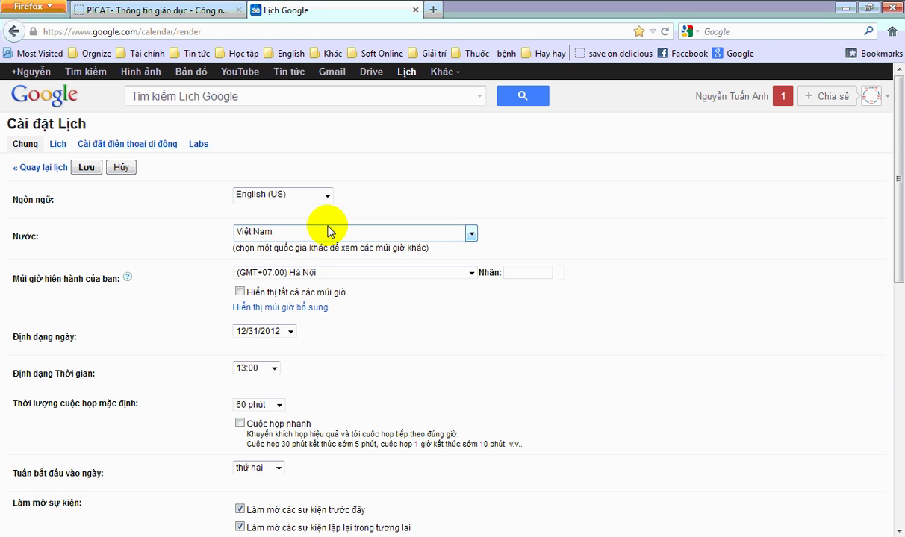
{"action": "left_click", "coordinate": [83, 168]}
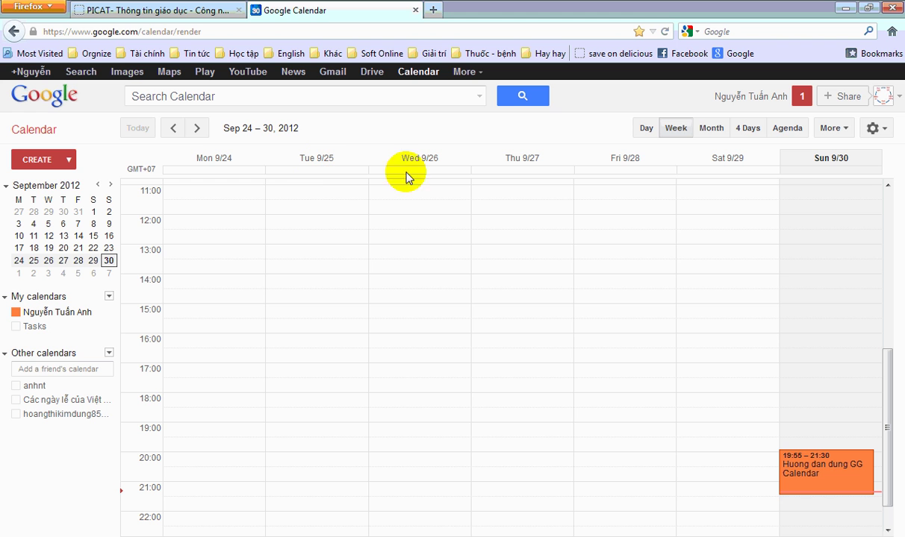
- Set the display language back to Tiếng Việt and save
{"action": "left_click", "coordinate": [873, 128]}
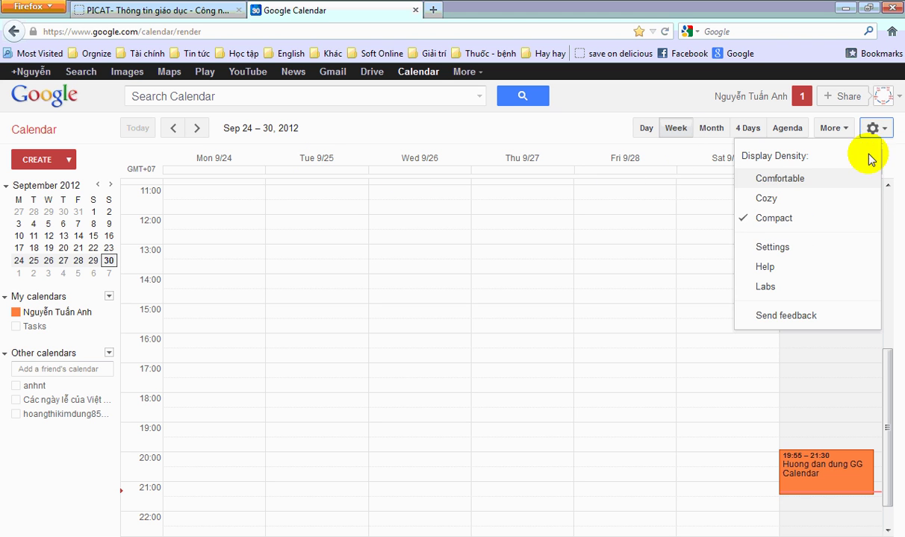
{"action": "left_click", "coordinate": [783, 250]}
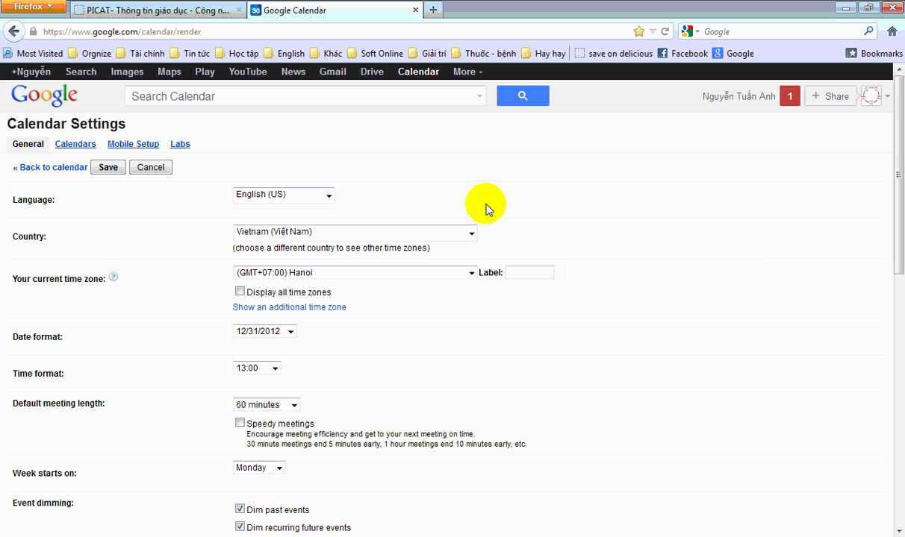
{"action": "left_click", "coordinate": [328, 195]}
{"action": "left_click_drag", "start_coordinate": [332, 211], "coordinate": [326, 362]}
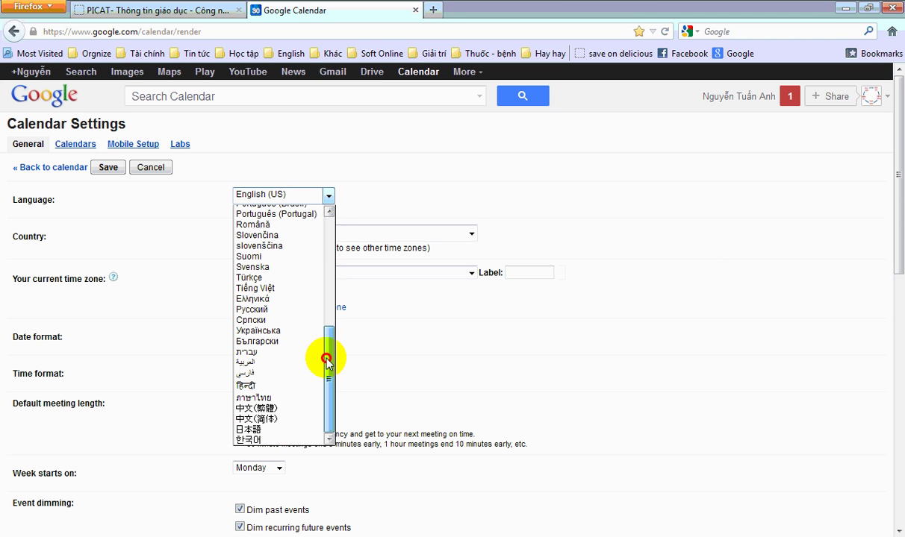
{"action": "left_click", "coordinate": [283, 288]}
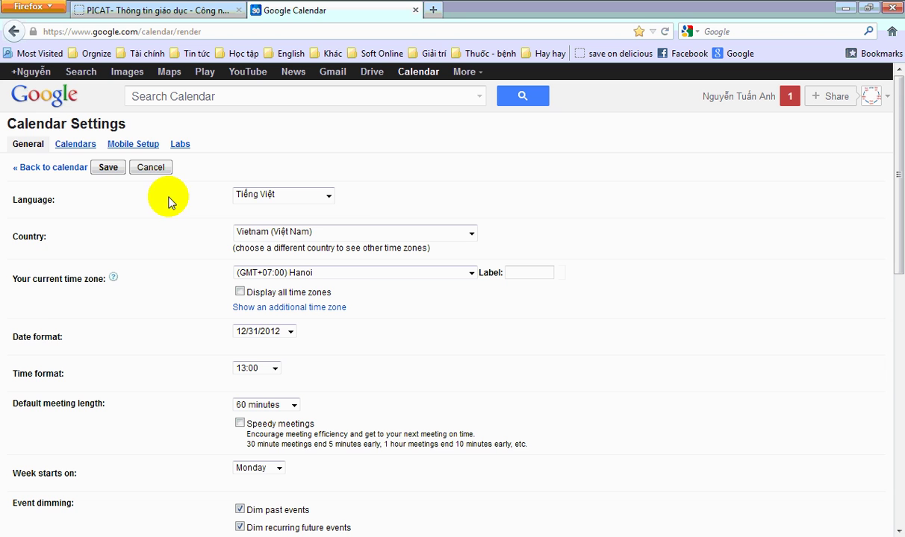
{"action": "left_click", "coordinate": [102, 172]}
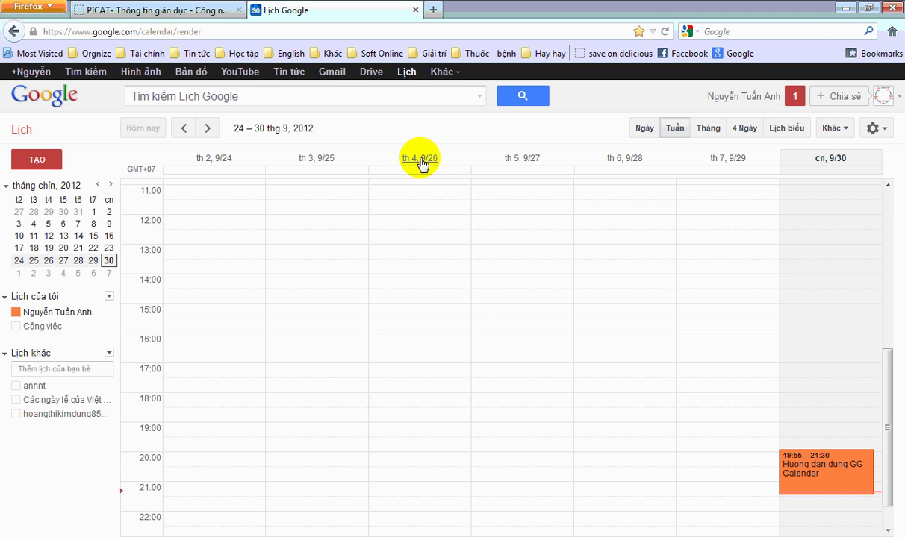
- Set the date format to day-first 31/12/2012 in Cài đặt and save
{"action": "left_click", "coordinate": [873, 128]}
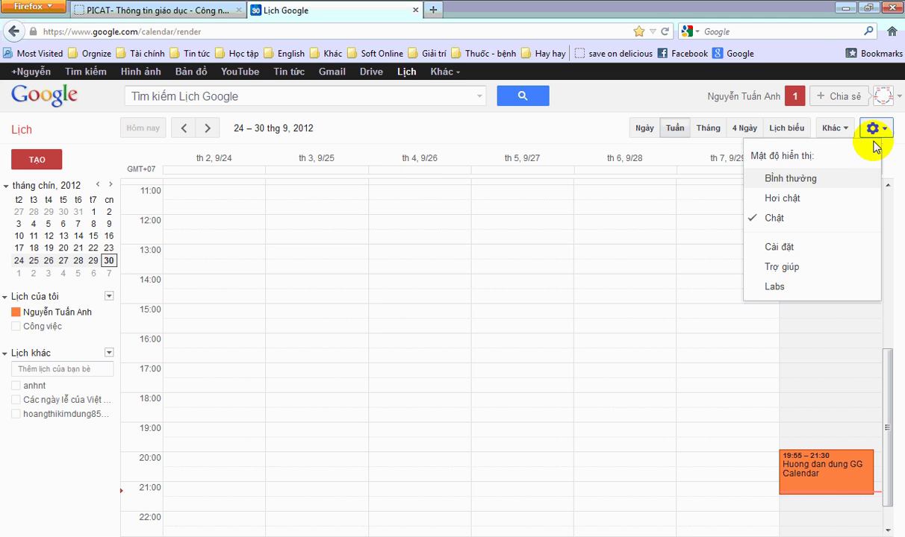
{"action": "left_click", "coordinate": [792, 249]}
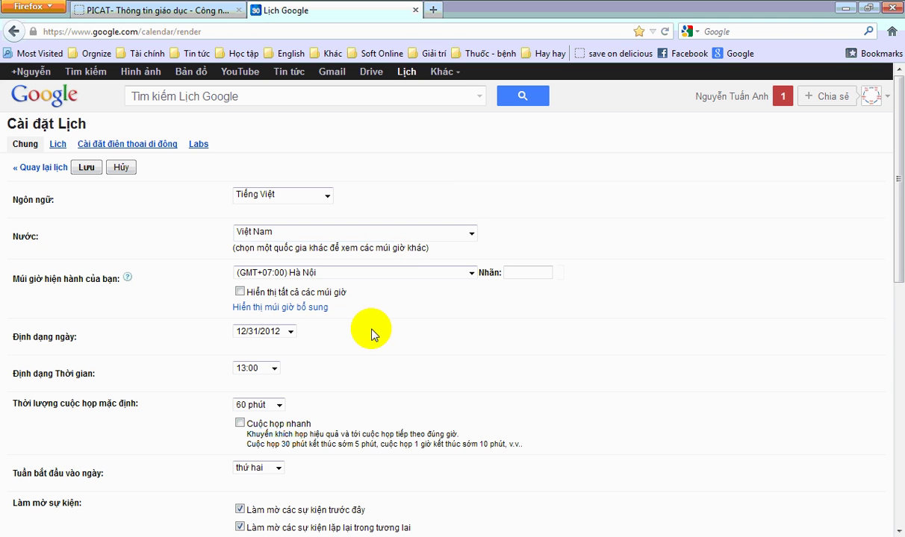
{"action": "left_click", "coordinate": [290, 333]}
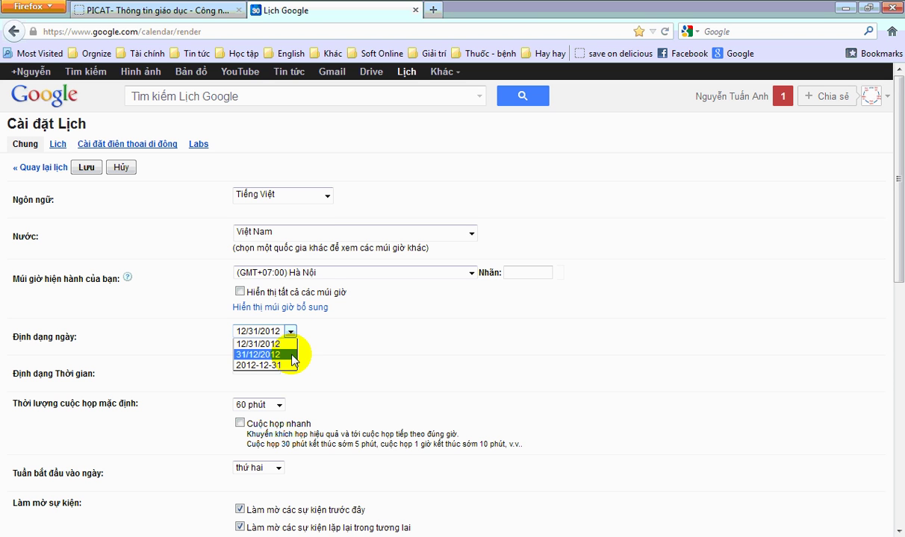
{"action": "left_click", "coordinate": [292, 355]}
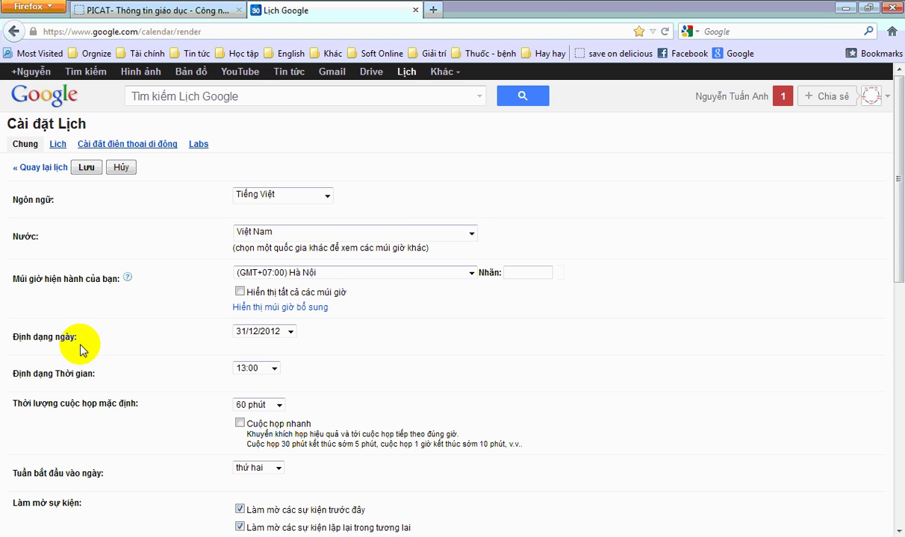
{"action": "left_click", "coordinate": [87, 168]}
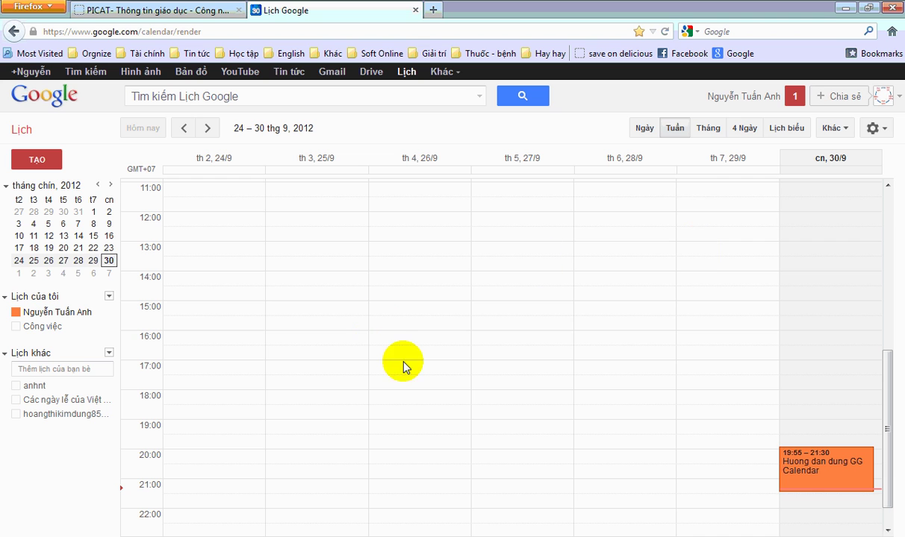
- Browse ahead into October, viewing single days around 12–19 October in the day view
{"action": "left_click", "coordinate": [210, 131]}
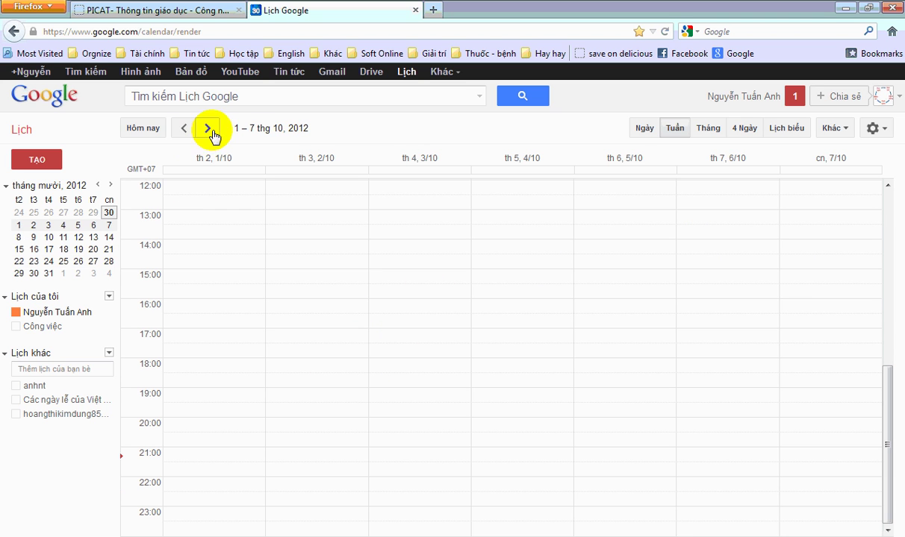
{"action": "left_click", "coordinate": [78, 251]}
{"action": "left_click", "coordinate": [79, 251]}
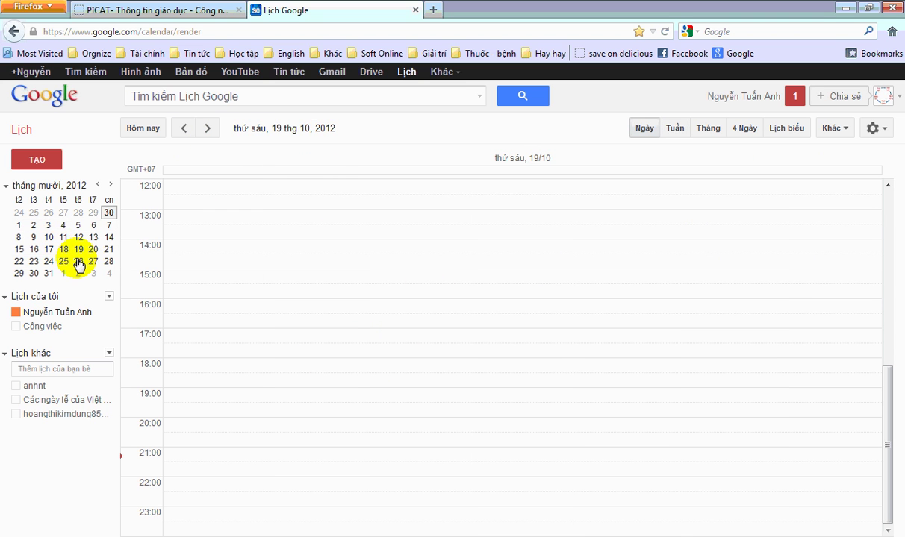
{"action": "left_click", "coordinate": [78, 236]}
{"action": "left_click", "coordinate": [184, 128]}
{"action": "left_click", "coordinate": [211, 130]}
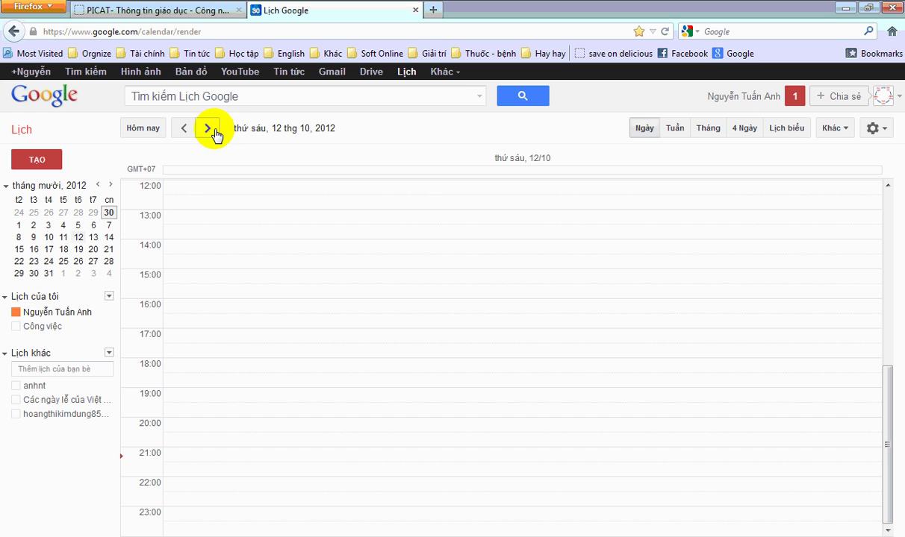
{"action": "left_click", "coordinate": [212, 132]}
- Show the full week of 1–7 October 2012, scrolled to the morning hours
{"action": "left_click", "coordinate": [674, 129]}
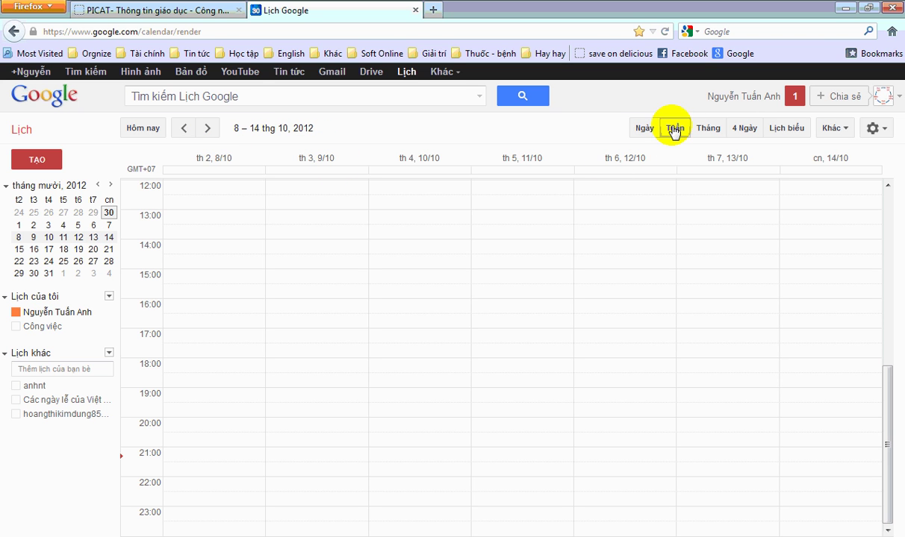
{"action": "scroll", "coordinate": [555, 267], "scroll_direction": "up", "scroll_amount": 8}
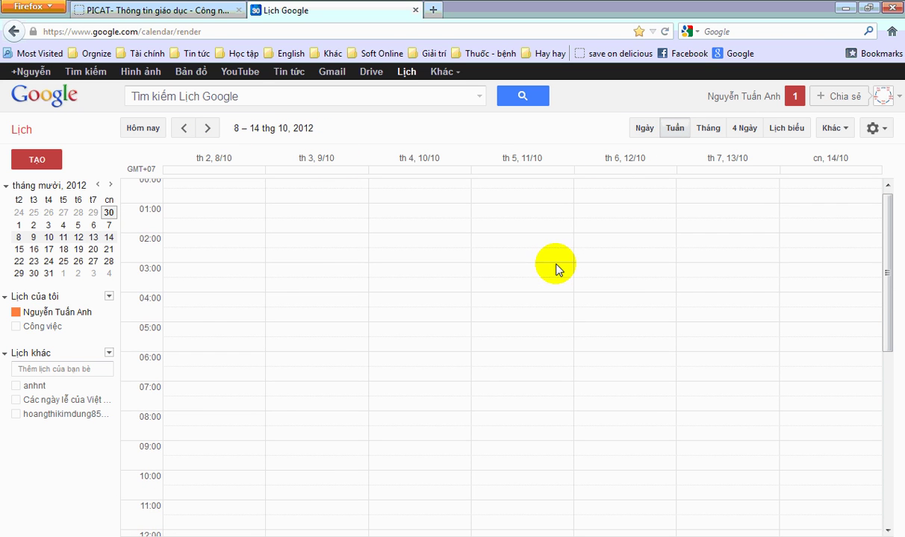
{"action": "scroll", "coordinate": [269, 219], "scroll_direction": "up", "scroll_amount": 1}
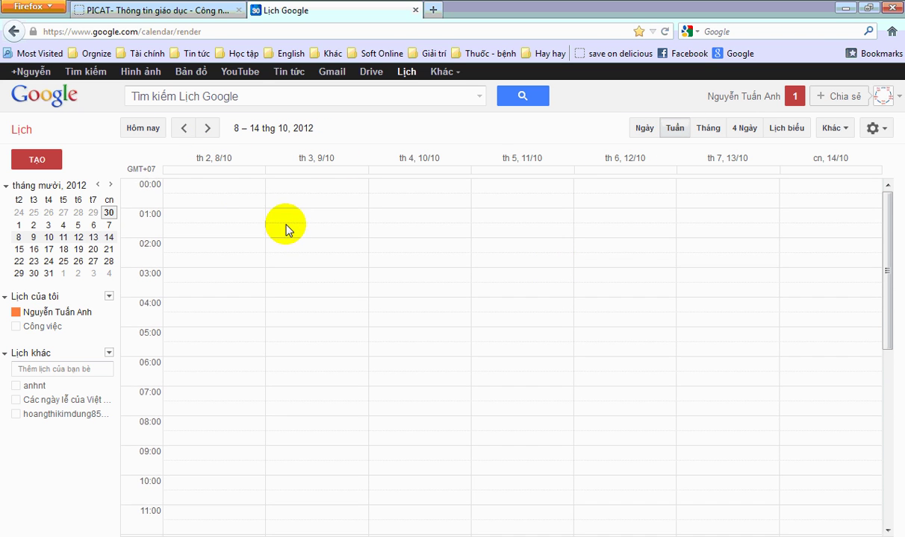
{"action": "left_click", "coordinate": [181, 131]}
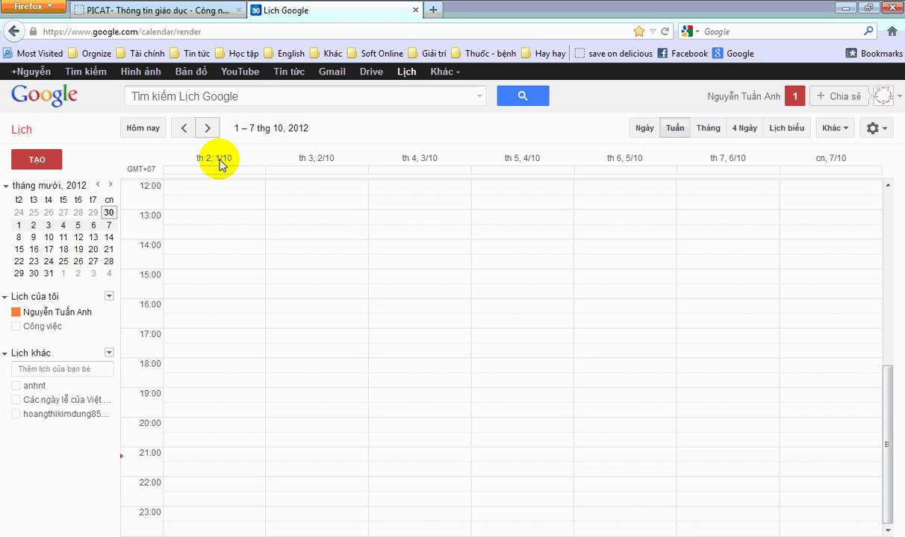
{"action": "scroll", "coordinate": [274, 278], "scroll_direction": "up", "scroll_amount": 2}
{"action": "scroll", "coordinate": [254, 269], "scroll_direction": "up", "scroll_amount": 5}
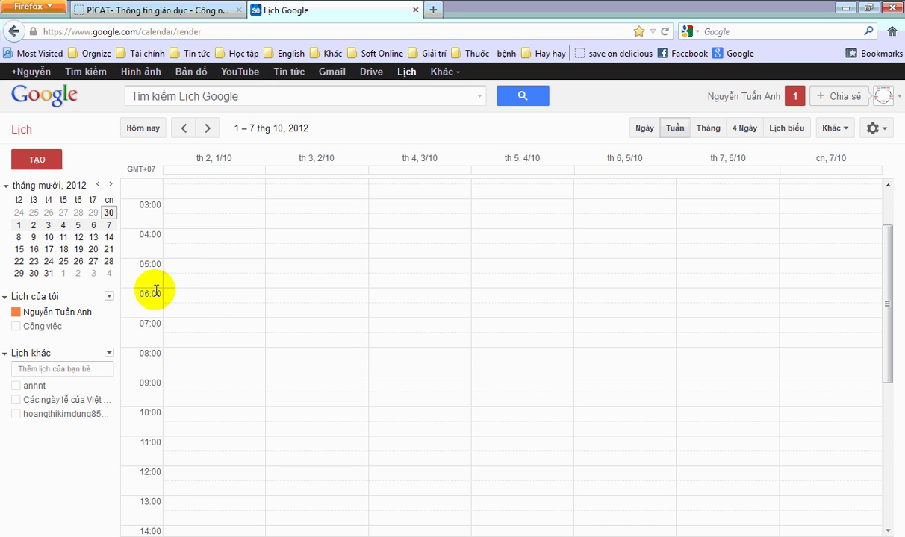
{"action": "scroll", "coordinate": [218, 336], "scroll_direction": "down", "scroll_amount": 2}
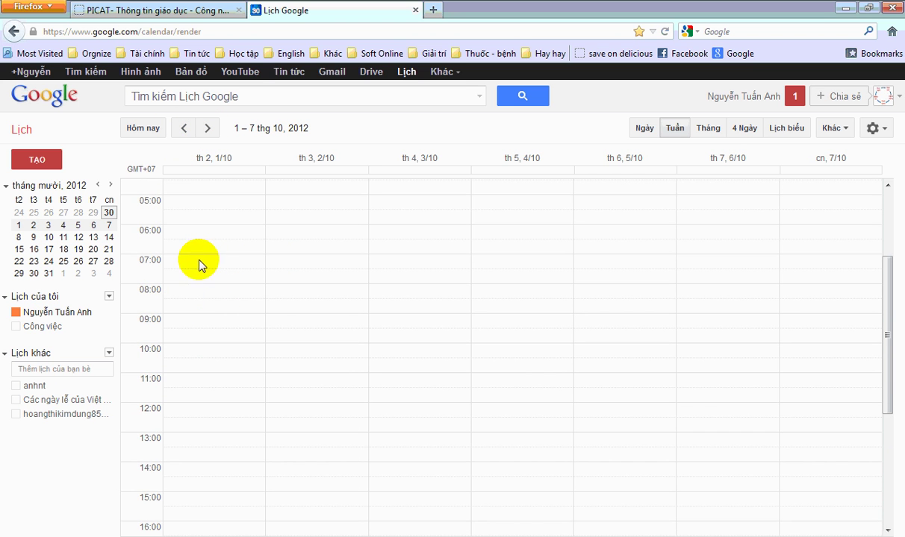
- Quick-create a 'Dạy học' event in Tuesday 2/10's 07:00 slot
{"action": "left_click", "coordinate": [313, 263]}
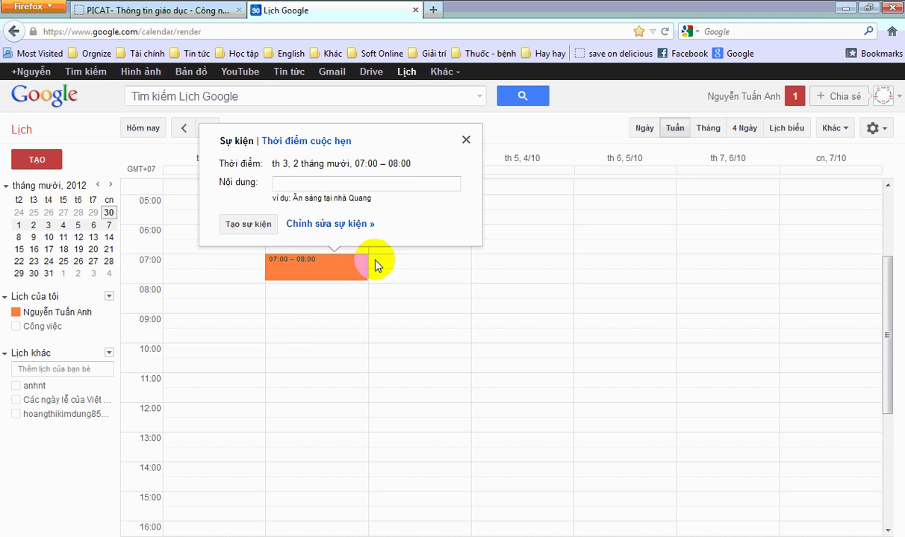
{"action": "type", "text": "Day hoc"}
{"action": "key", "text": "Return"}
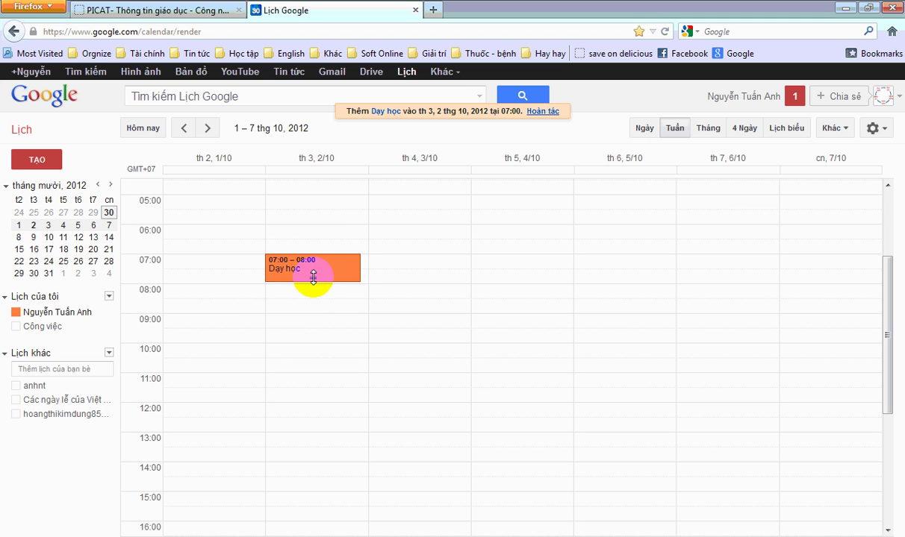
- Stretch and drag 'Dạy học' to Tuesday 07:30–11:00, then open its details page
{"action": "left_click_drag", "start_coordinate": [312, 277], "coordinate": [308, 359]}
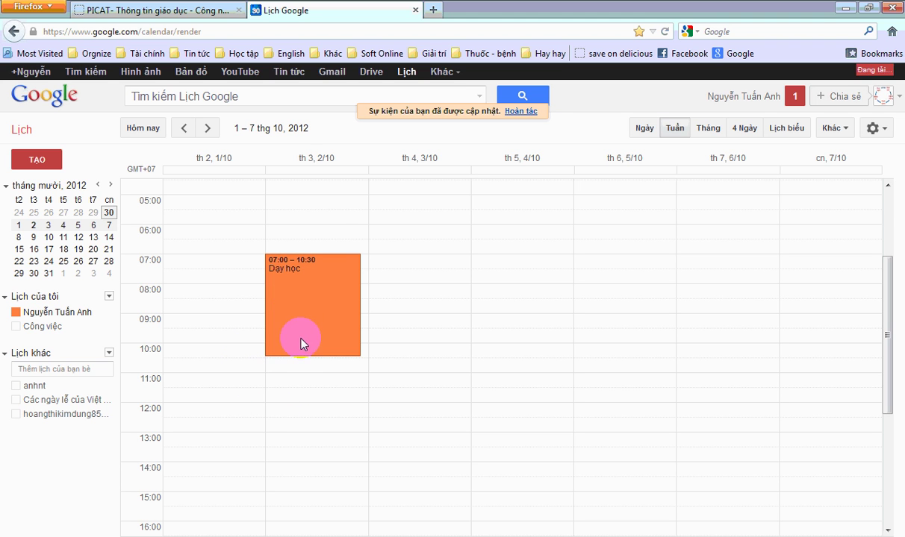
{"action": "left_click_drag", "start_coordinate": [299, 306], "coordinate": [423, 263]}
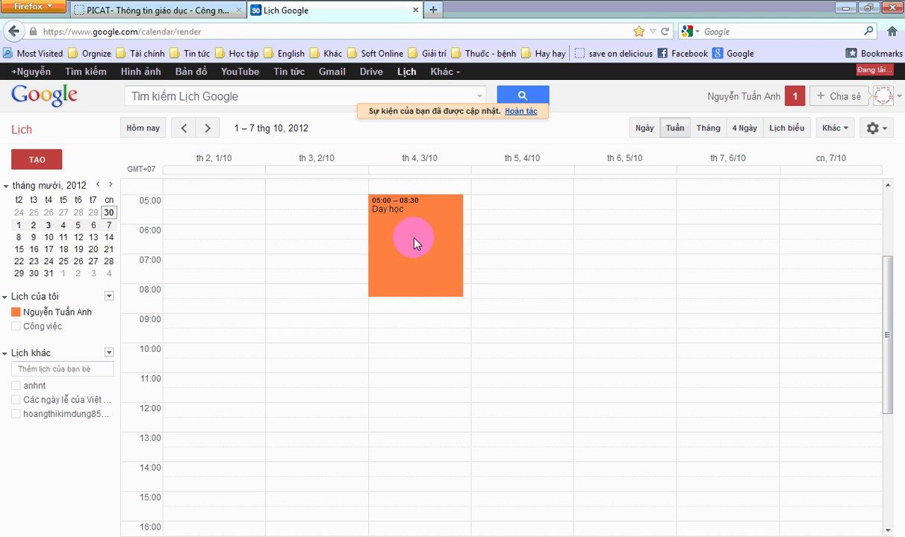
{"action": "left_click_drag", "start_coordinate": [416, 237], "coordinate": [314, 330]}
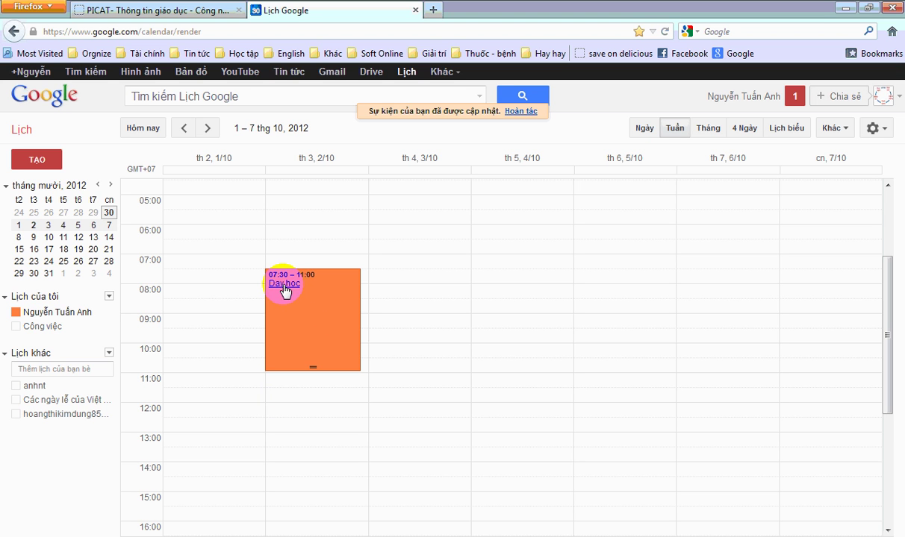
{"action": "left_click", "coordinate": [339, 308]}
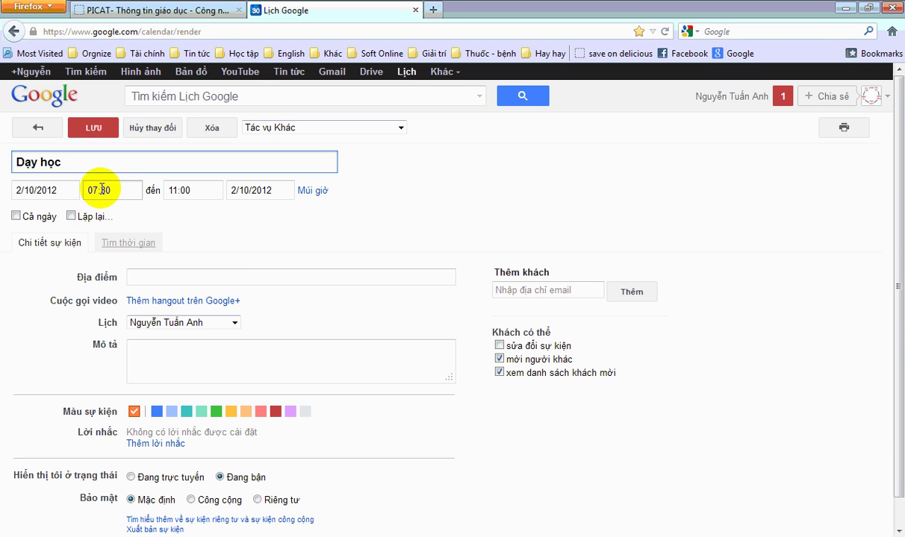
- Change the Dạy học event's times to 06:45–08:30 and save
{"action": "left_click_drag", "start_coordinate": [101, 189], "coordinate": [76, 191]}
{"action": "type", "text": "6:4"}
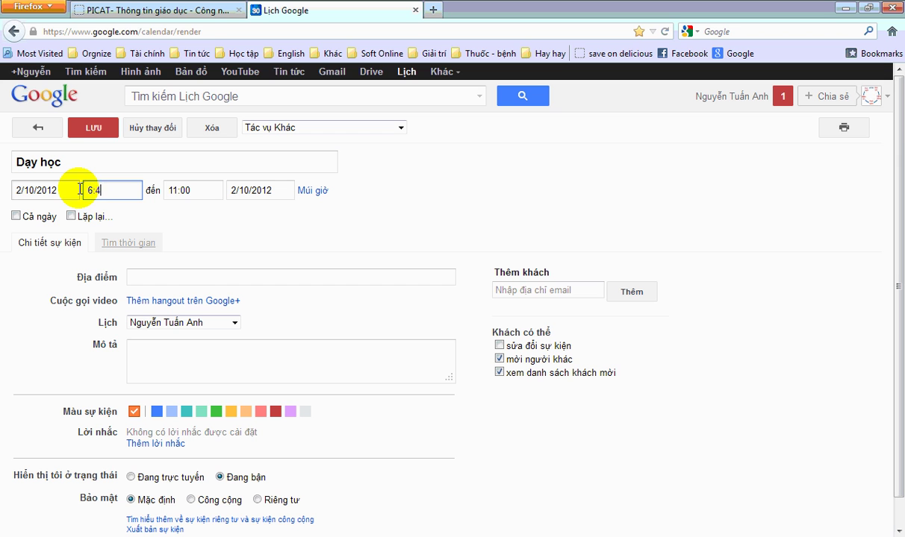
{"action": "type", "text": "5"}
{"action": "key", "text": "Tab"}
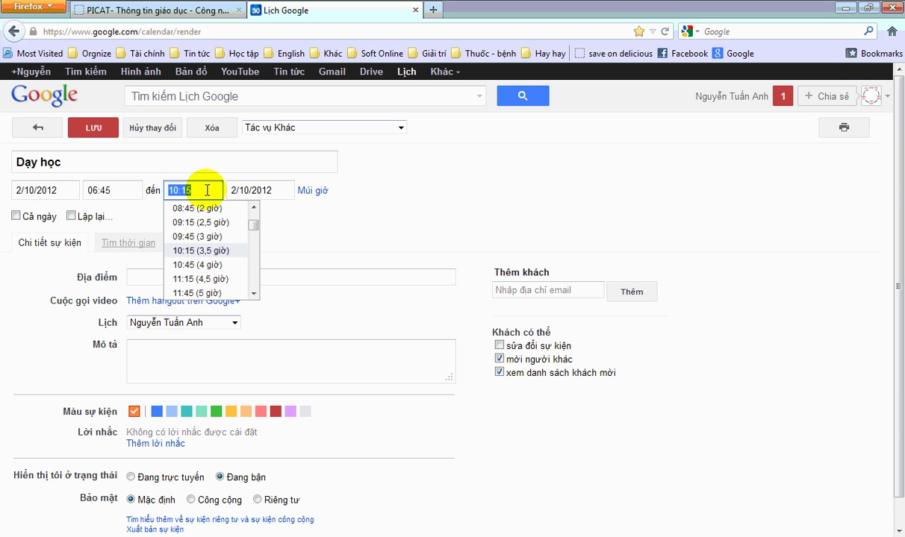
{"action": "type", "text": "8:30"}
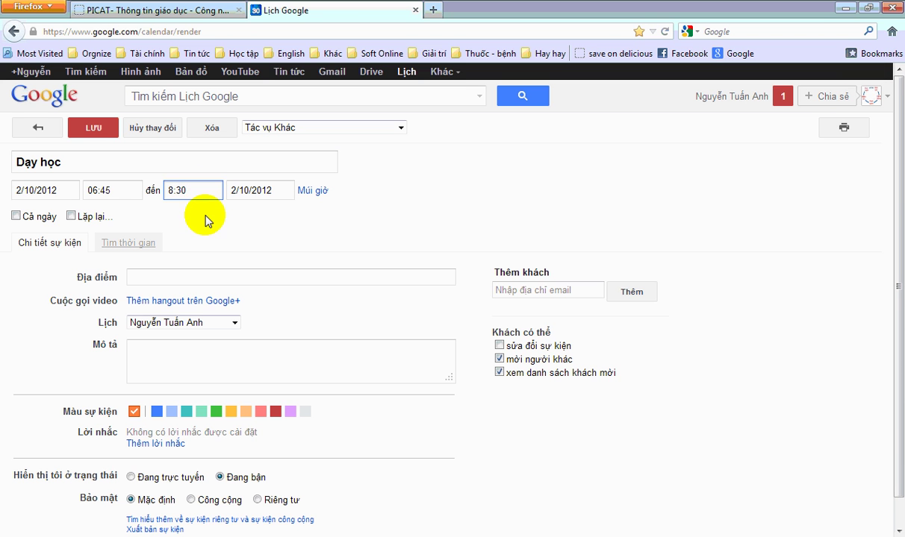
{"action": "left_click", "coordinate": [91, 127]}
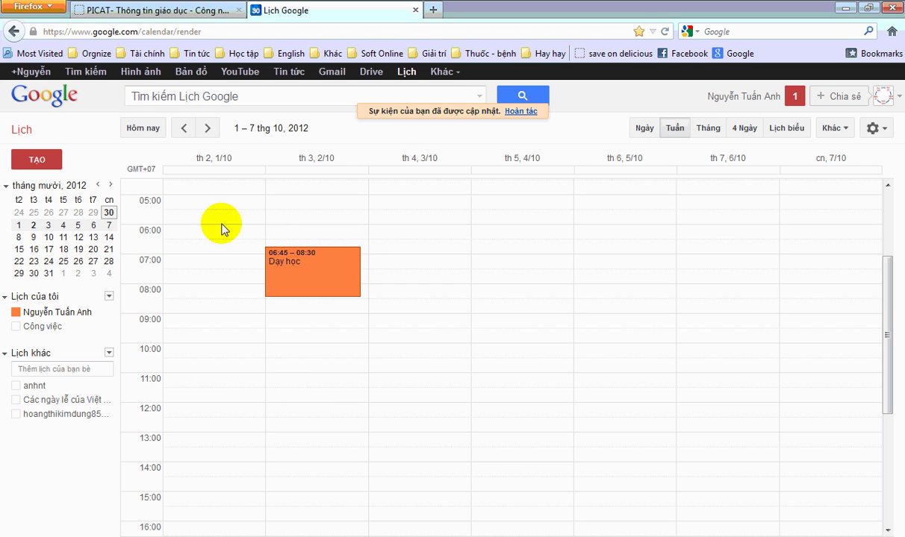
- Switch from the calendar to the TKB.xls workbook in Excel
{"action": "left_click_drag", "start_coordinate": [325, 289], "coordinate": [396, 279]}
{"action": "left_click_drag", "start_coordinate": [323, 291], "coordinate": [342, 269]}
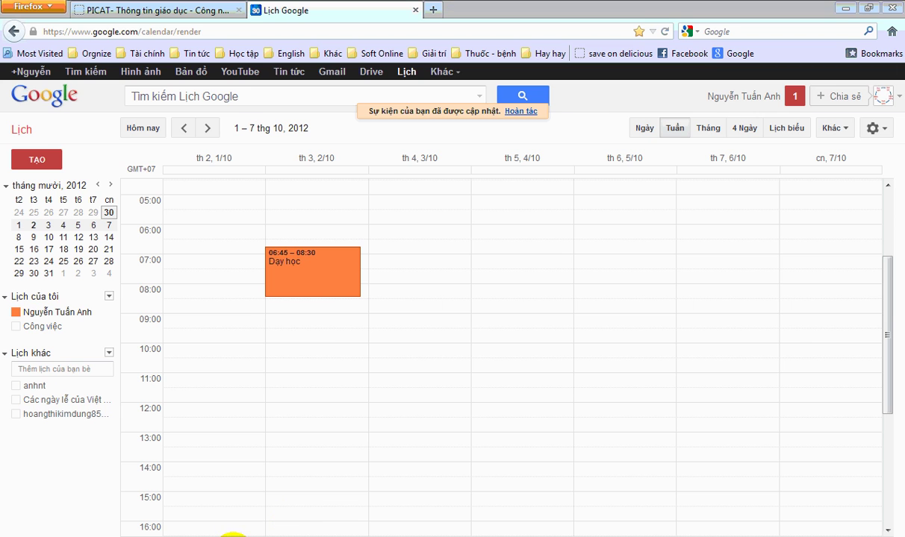
{"action": "key", "text": "alt+Tab"}
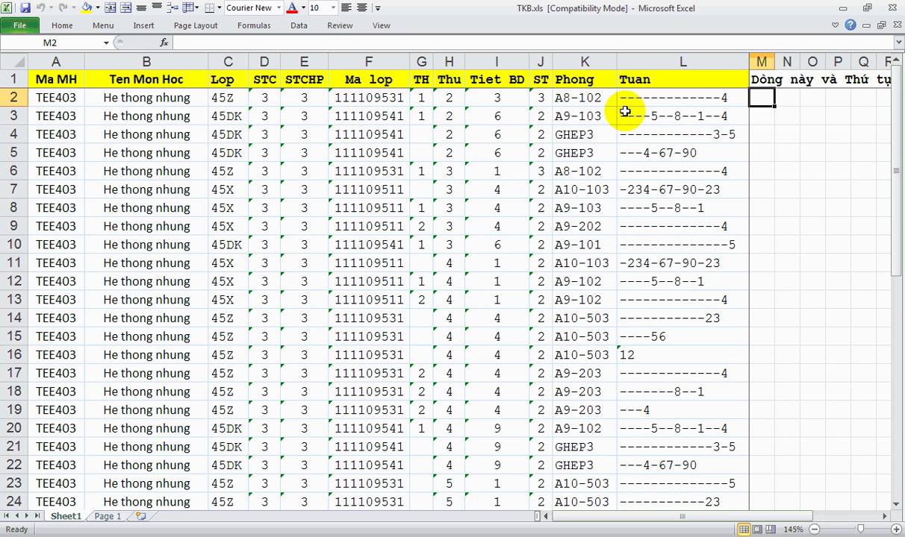
- Review the first course row of TKB.xls, cells A2 through L2
{"action": "left_click", "coordinate": [647, 96]}
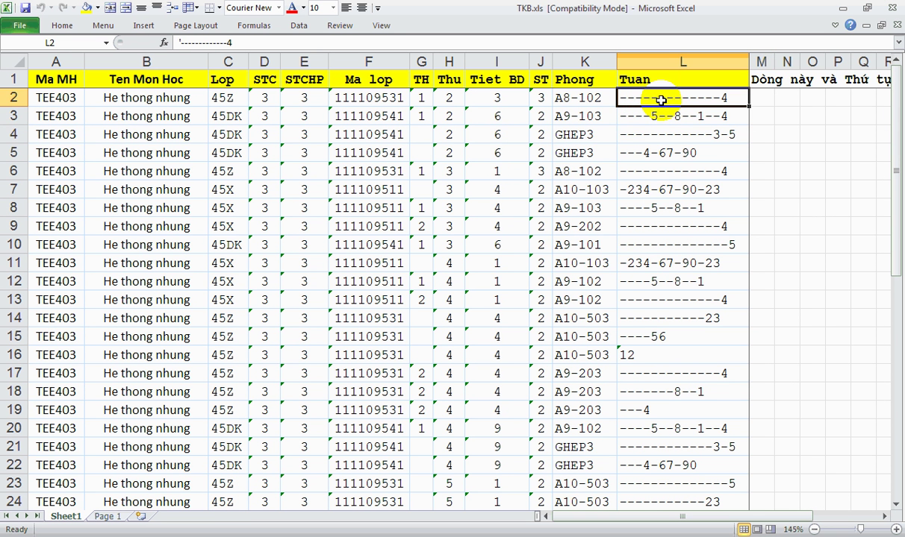
{"action": "left_click", "coordinate": [446, 97]}
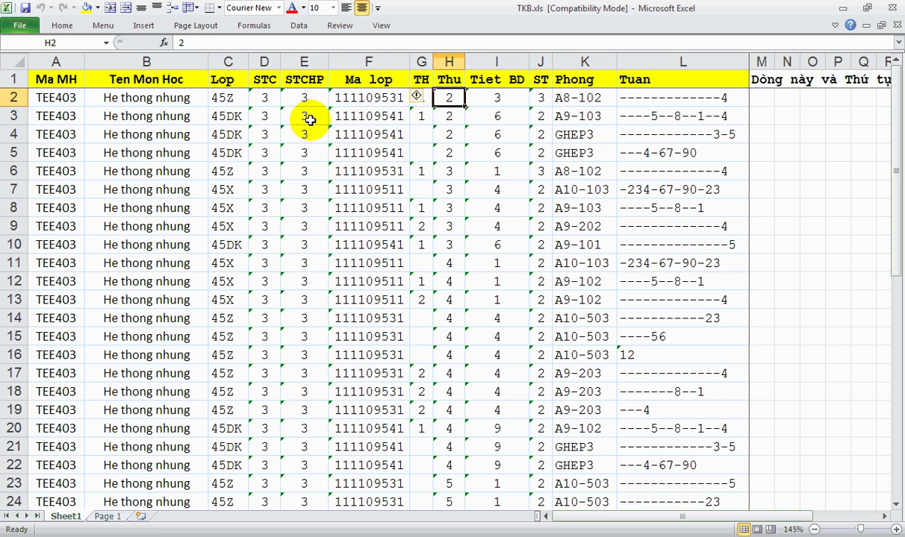
{"action": "left_click", "coordinate": [65, 95]}
{"action": "left_click", "coordinate": [133, 97]}
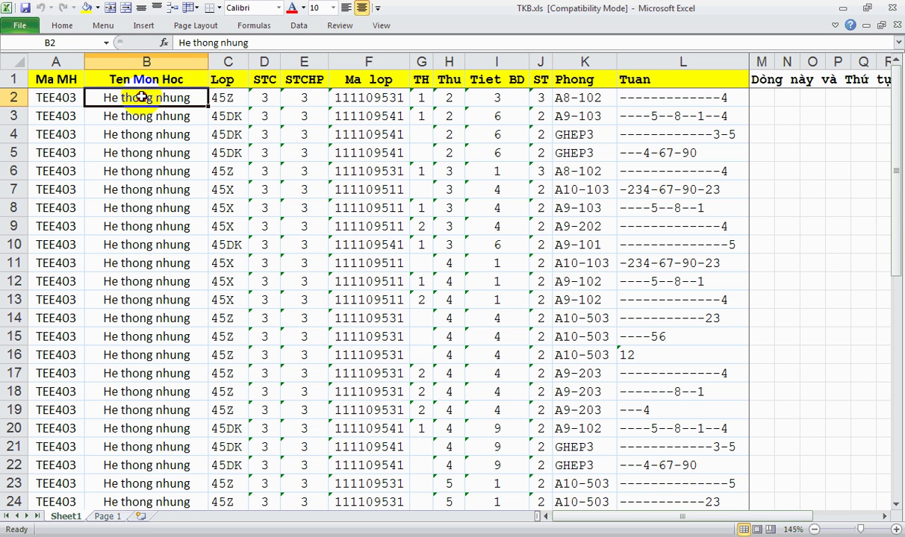
{"action": "left_click", "coordinate": [231, 97]}
{"action": "left_click", "coordinate": [265, 96]}
{"action": "left_click", "coordinate": [306, 98]}
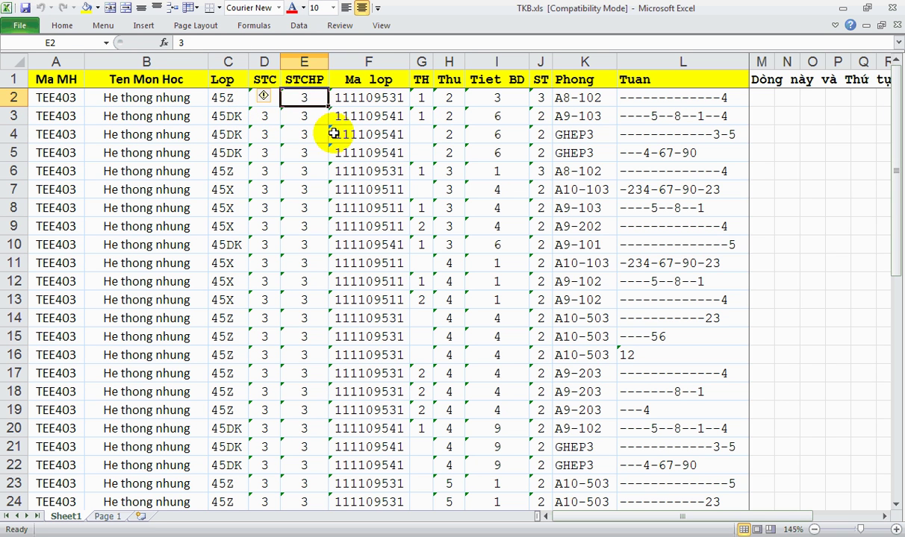
{"action": "left_click", "coordinate": [373, 98]}
{"action": "left_click", "coordinate": [420, 97]}
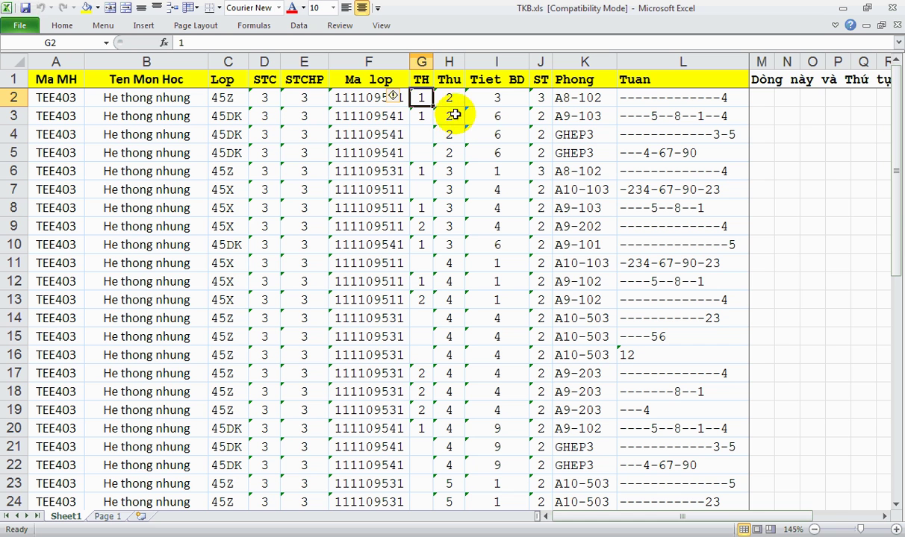
{"action": "left_click", "coordinate": [451, 100]}
{"action": "left_click", "coordinate": [496, 95]}
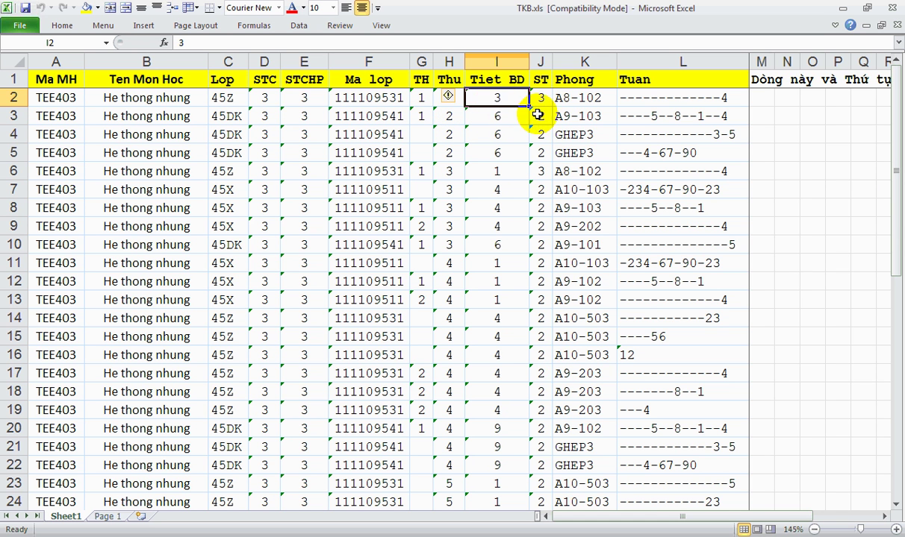
{"action": "left_click", "coordinate": [546, 97]}
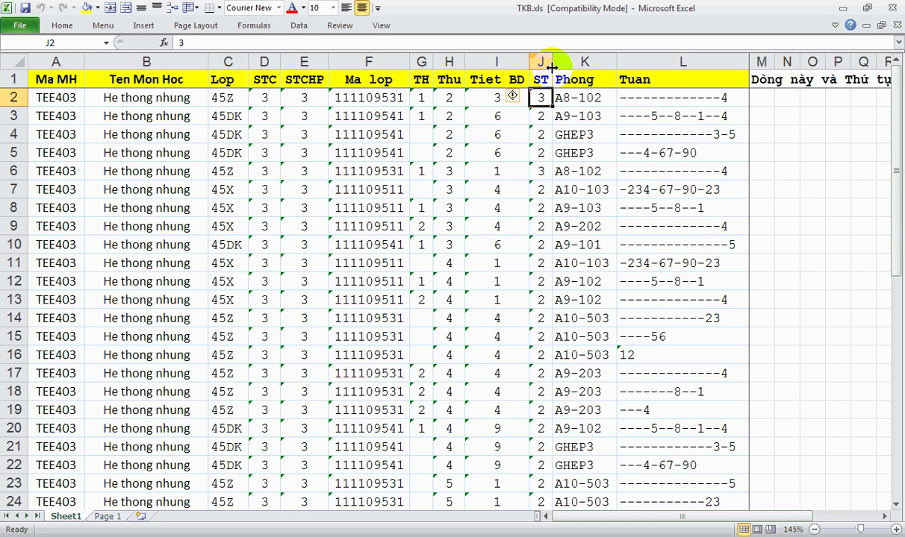
{"action": "left_click", "coordinate": [576, 99]}
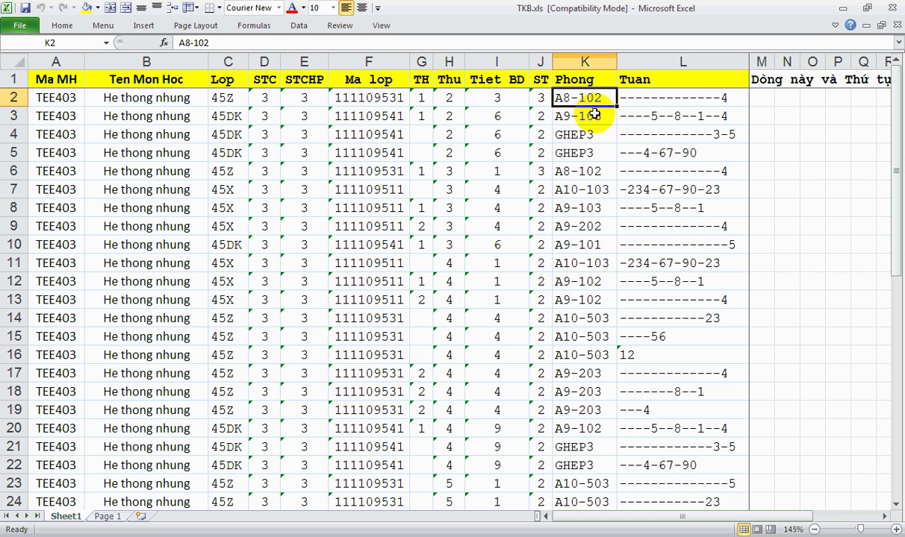
{"action": "left_click", "coordinate": [650, 98]}
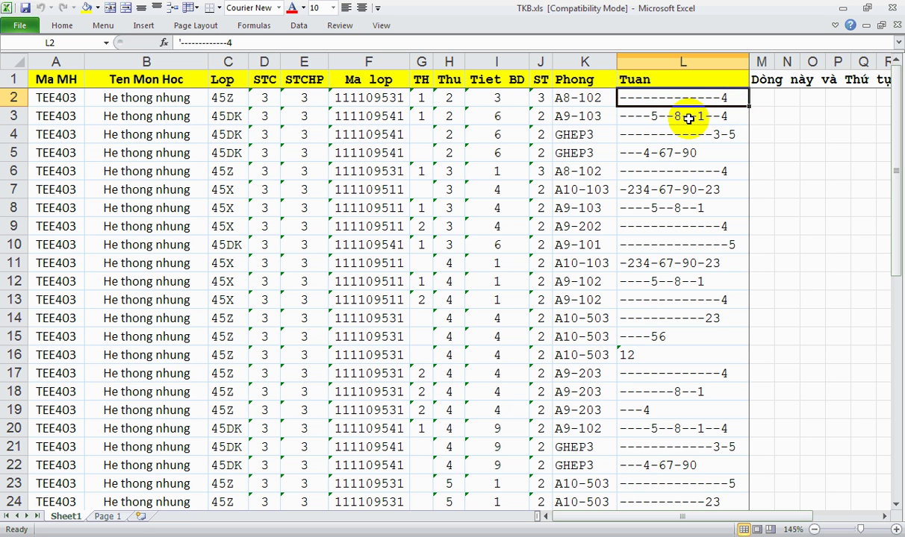
- Check the week pattern in cell L11, then minimize Excel
{"action": "left_click", "coordinate": [657, 261]}
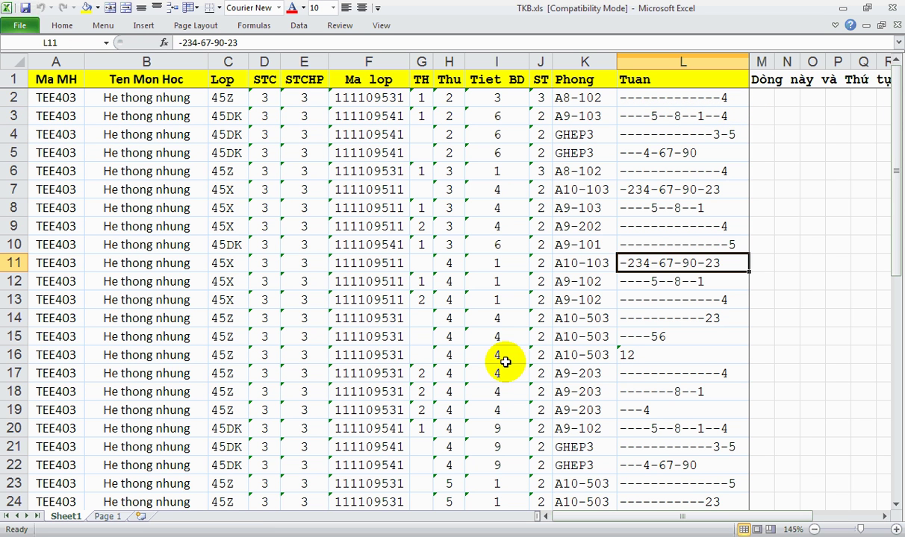
{"action": "scroll", "coordinate": [506, 362], "scroll_direction": "down", "scroll_amount": 7}
{"action": "scroll", "coordinate": [468, 358], "scroll_direction": "up", "scroll_amount": 7}
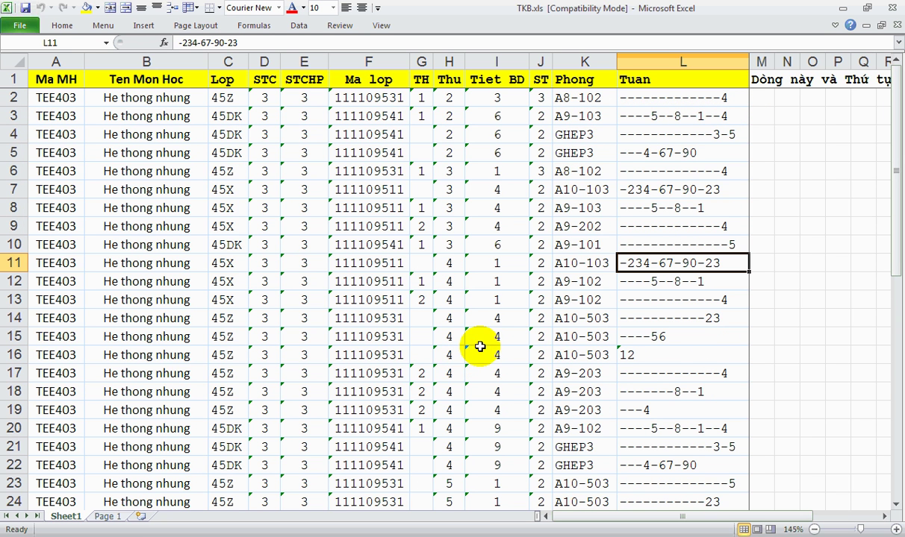
{"action": "left_click", "coordinate": [845, 8]}
- In the current week, drag Sunday's 'Huong dan dung GG Calendar' up to 17:55–19:30
{"action": "left_click_drag", "start_coordinate": [287, 280], "coordinate": [358, 265]}
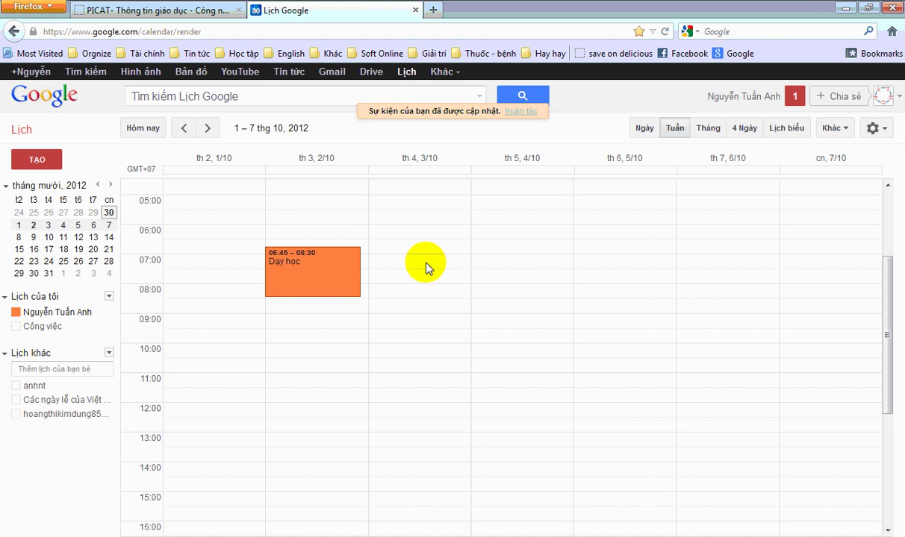
{"action": "scroll", "coordinate": [199, 200], "scroll_direction": "up", "scroll_amount": 1}
{"action": "left_click", "coordinate": [144, 127]}
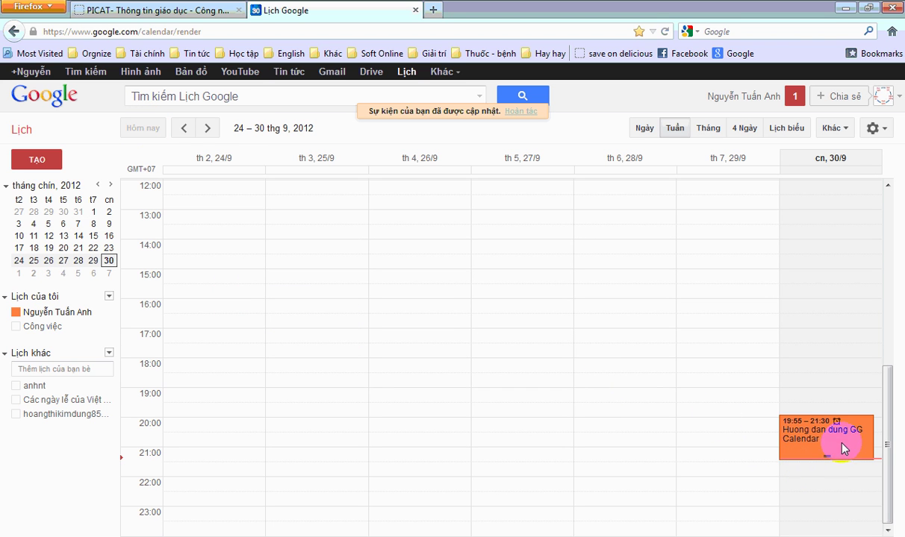
{"action": "left_click_drag", "start_coordinate": [844, 448], "coordinate": [828, 385]}
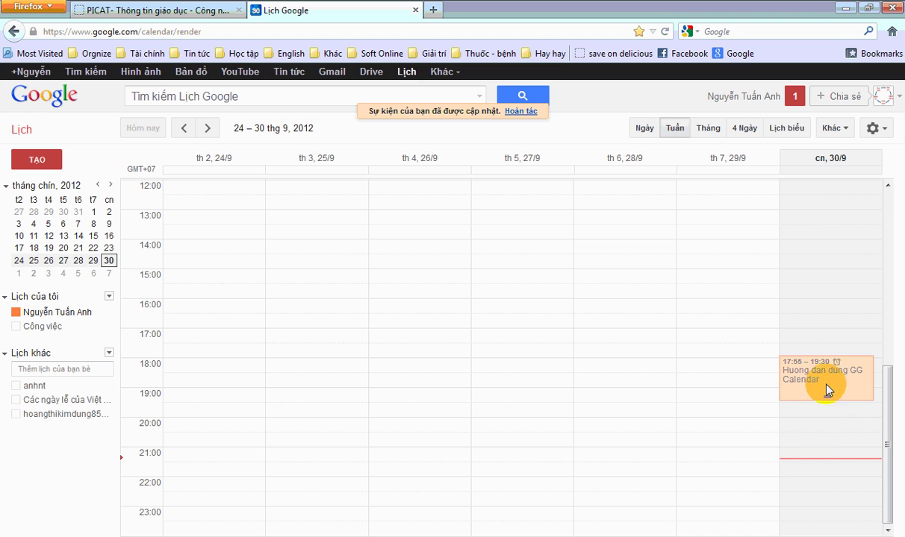
{"action": "left_click", "coordinate": [208, 128]}
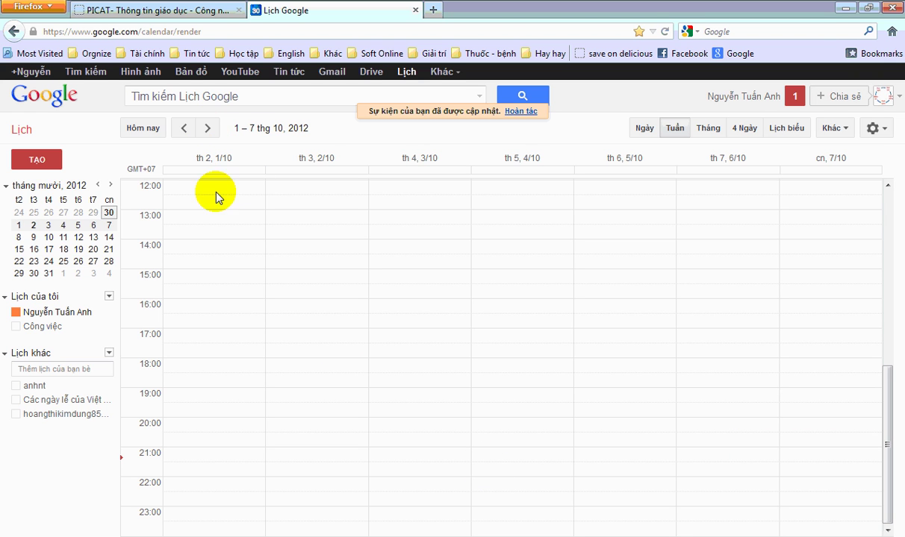
- Pick the green swatch for 'Huong dan dung GG Calendar' in the expanded agenda, then show 8–14 October
{"action": "left_click", "coordinate": [787, 133]}
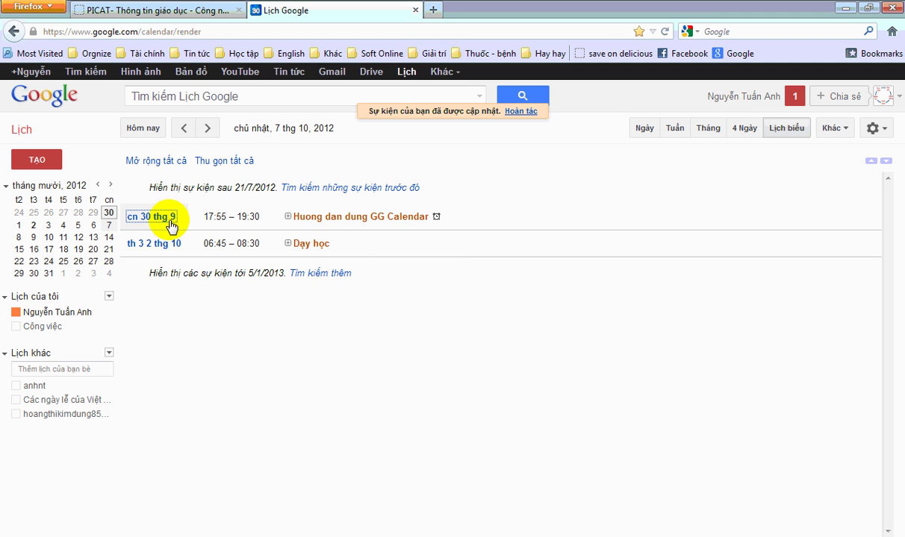
{"action": "left_click_drag", "start_coordinate": [179, 188], "coordinate": [238, 187]}
{"action": "left_click", "coordinate": [239, 187]}
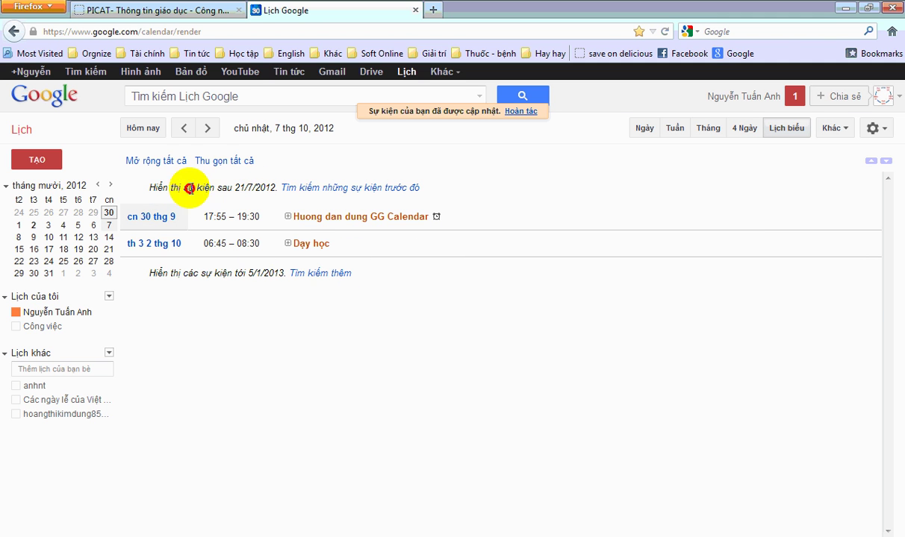
{"action": "left_click", "coordinate": [160, 161]}
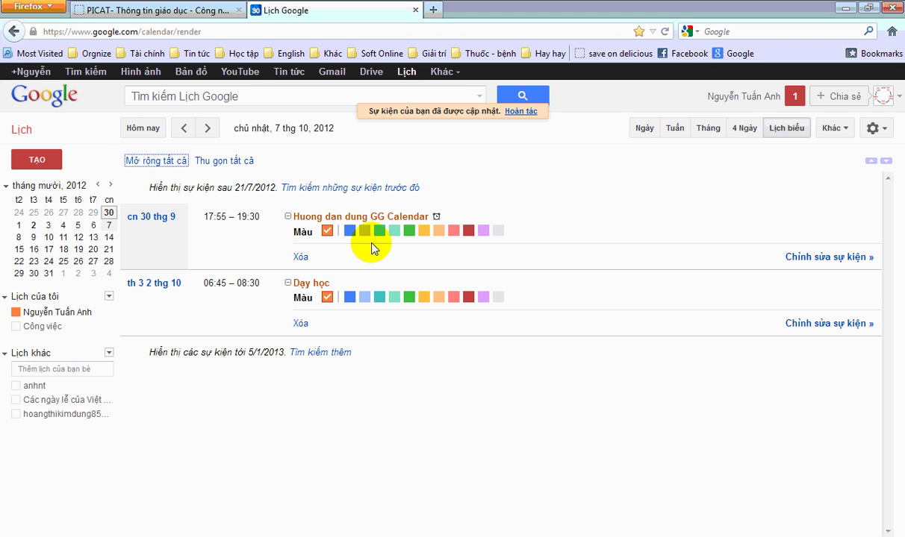
{"action": "left_click", "coordinate": [409, 231]}
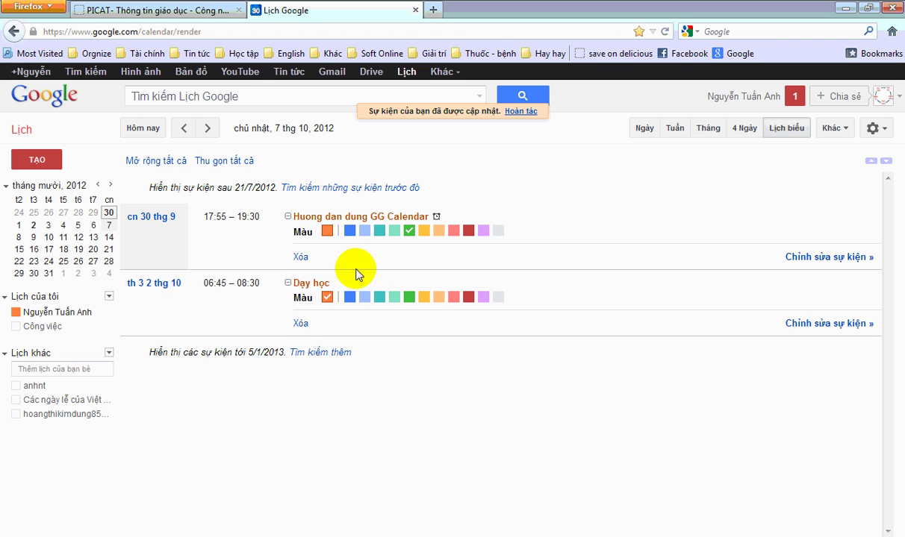
{"action": "left_click", "coordinate": [668, 142]}
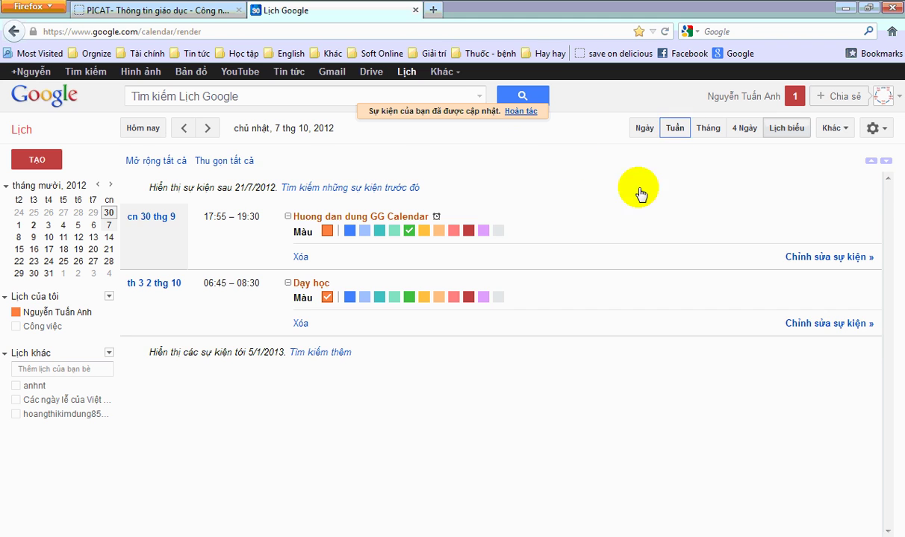
{"action": "left_click", "coordinate": [209, 128]}
- Move 'Huong dan dung GG Calendar' to Saturday 29/9, 19:25–21:00
{"action": "scroll", "coordinate": [266, 237], "scroll_direction": "up", "scroll_amount": 8}
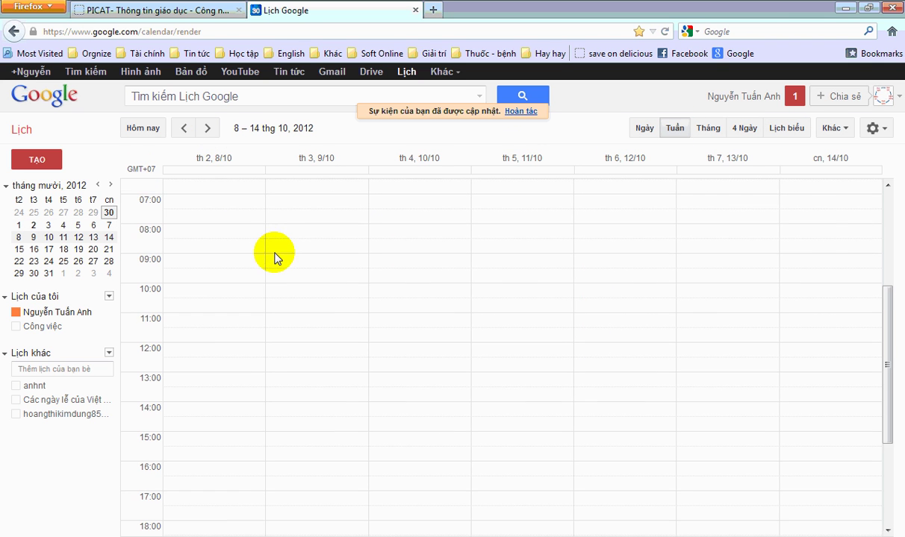
{"action": "left_click", "coordinate": [184, 130]}
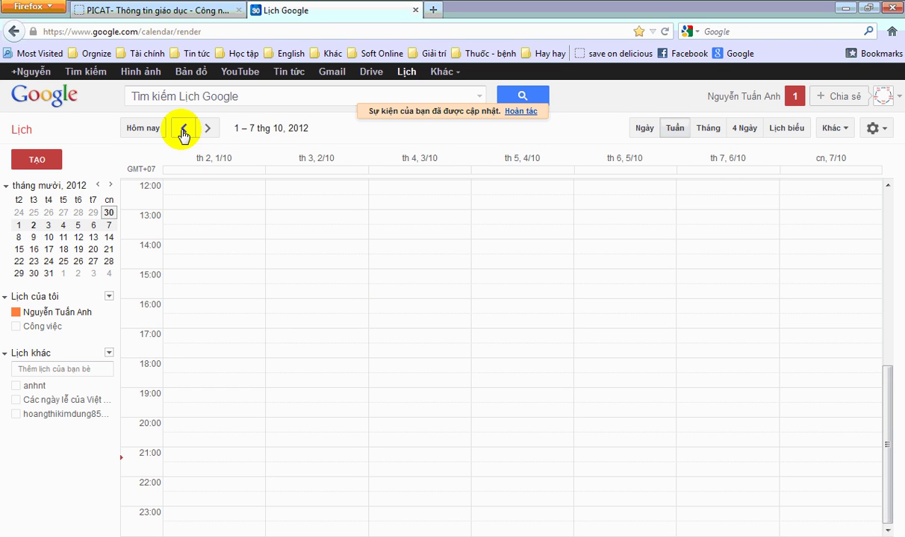
{"action": "left_click", "coordinate": [184, 132]}
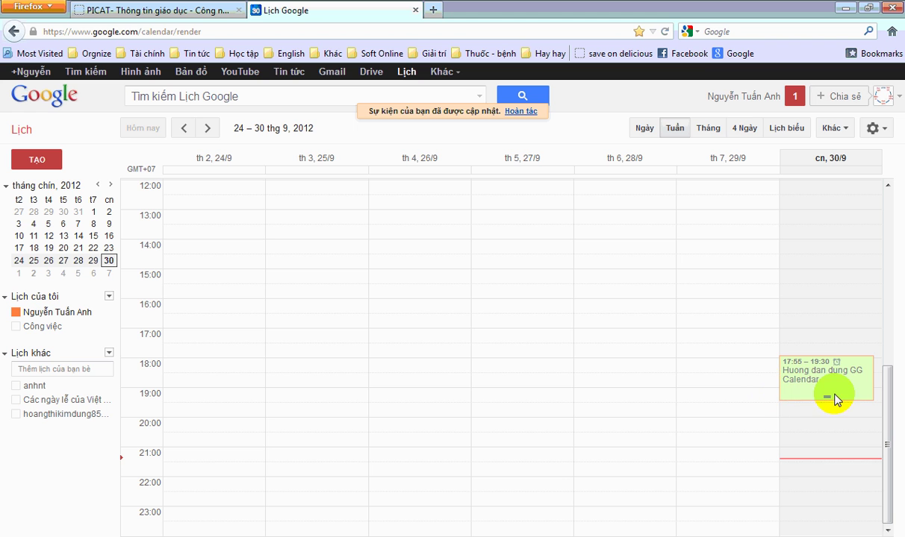
{"action": "left_click_drag", "start_coordinate": [717, 395], "coordinate": [824, 481]}
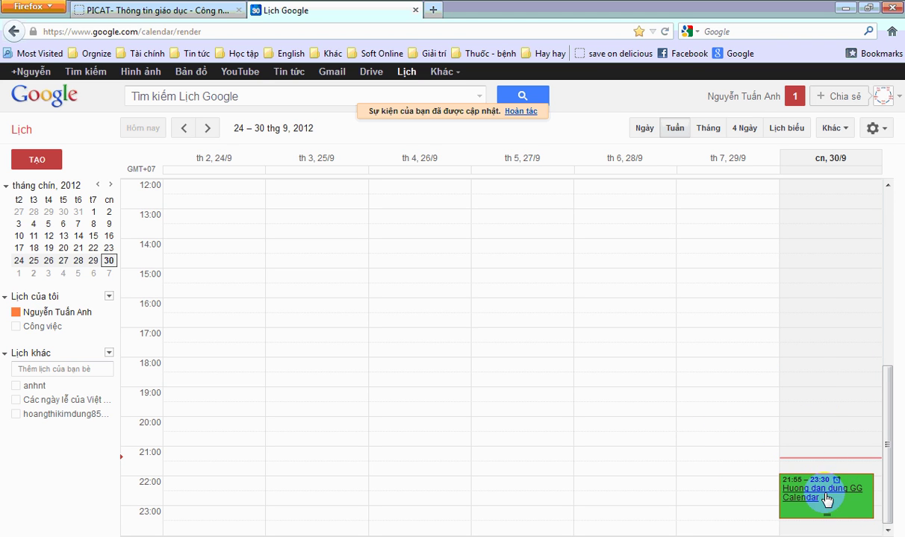
{"action": "left_click_drag", "start_coordinate": [841, 508], "coordinate": [739, 433]}
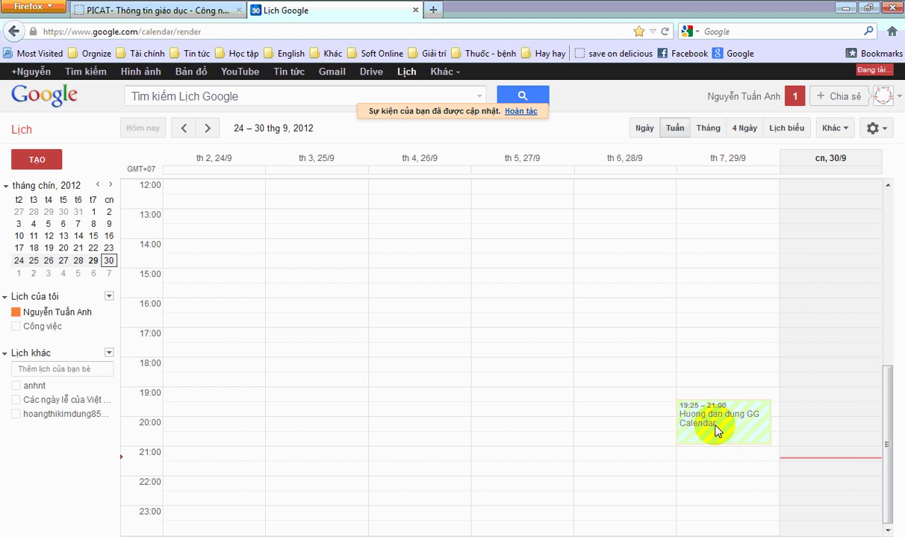
- Recolour the Dạy học event on Tuesday 2/10 teal
{"action": "left_click", "coordinate": [207, 130]}
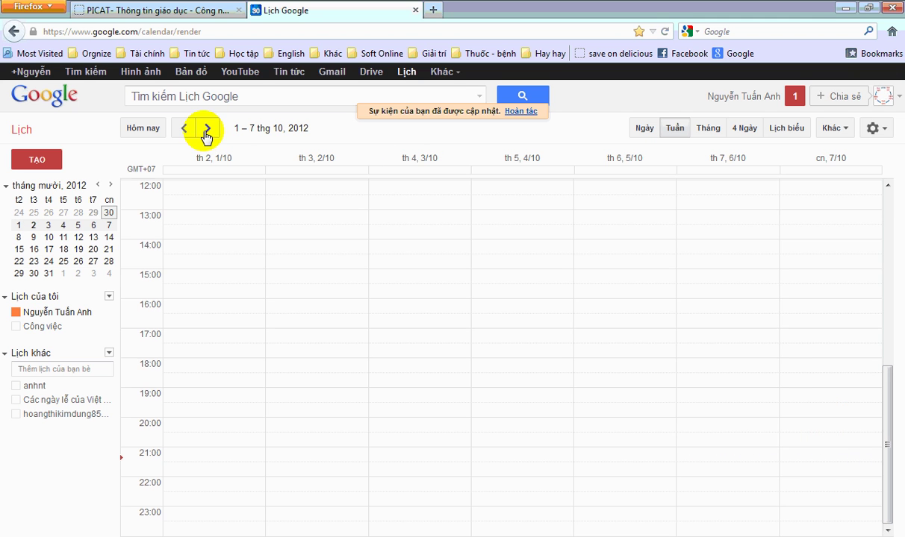
{"action": "scroll", "coordinate": [241, 241], "scroll_direction": "up", "scroll_amount": 5}
{"action": "left_click", "coordinate": [339, 307]}
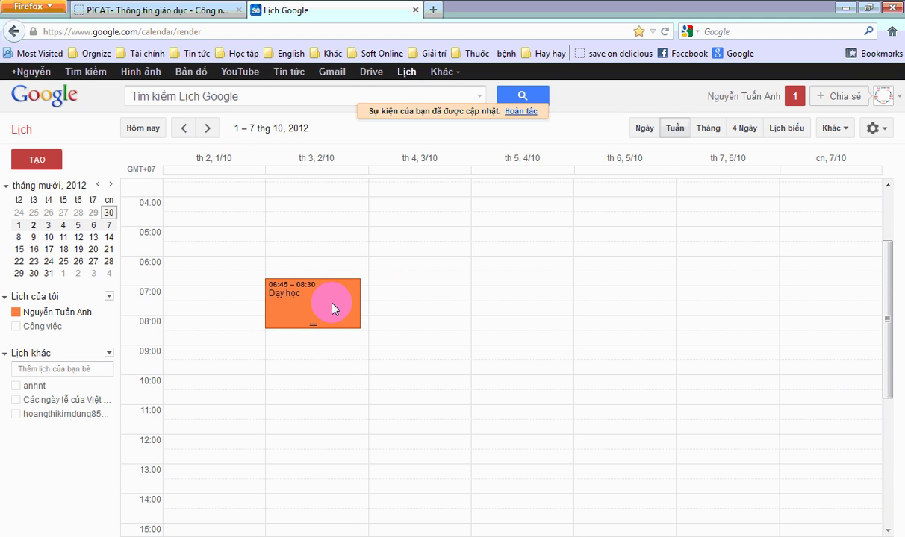
{"action": "left_click", "coordinate": [221, 218]}
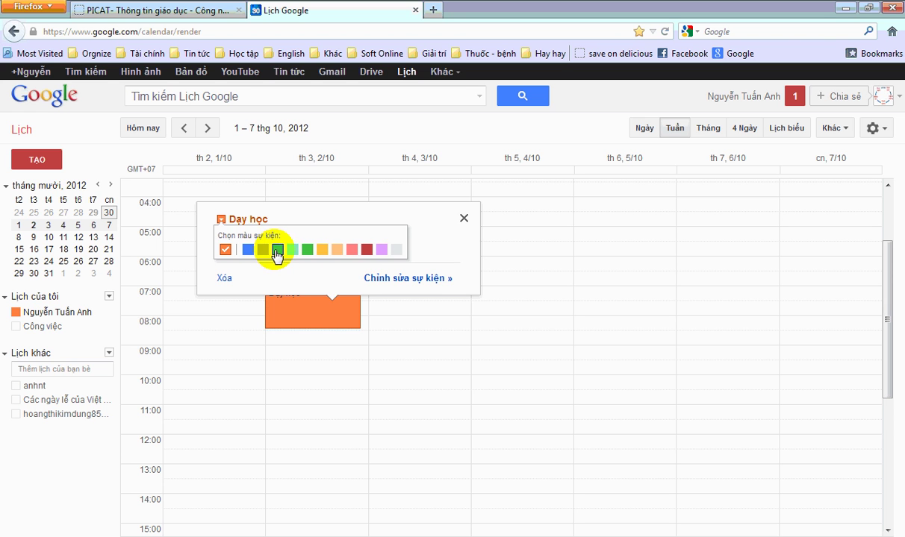
{"action": "left_click", "coordinate": [275, 250]}
- Start and discard trial events at 10:00, Thursday and Friday, then bring up the Word guide
{"action": "left_click", "coordinate": [344, 379]}
{"action": "left_click", "coordinate": [341, 386]}
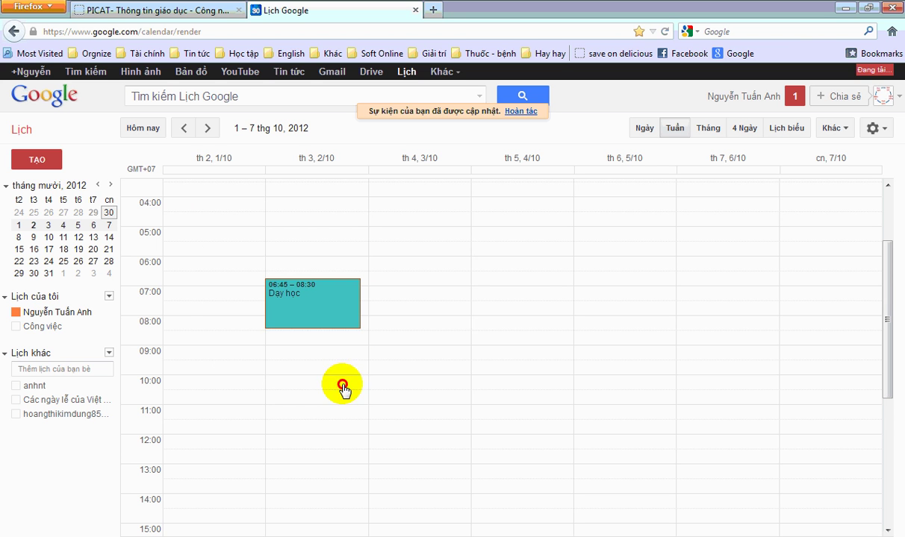
{"action": "left_click", "coordinate": [541, 306]}
{"action": "left_click", "coordinate": [543, 313]}
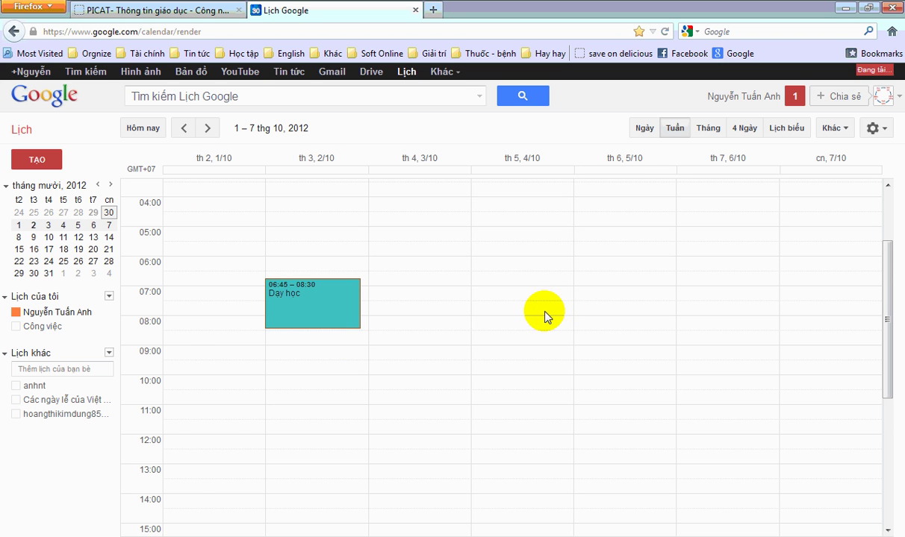
{"action": "left_click", "coordinate": [544, 316]}
{"action": "left_click", "coordinate": [44, 128]}
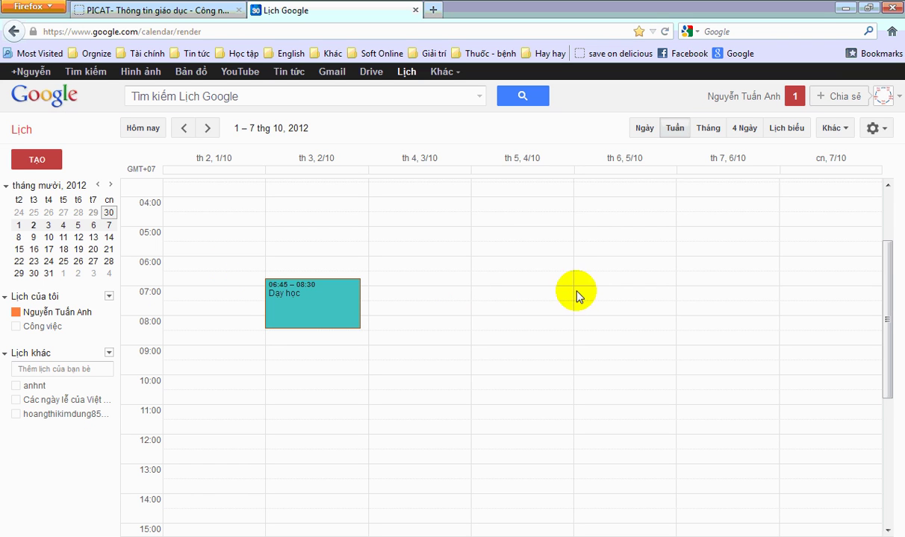
{"action": "left_click", "coordinate": [582, 300]}
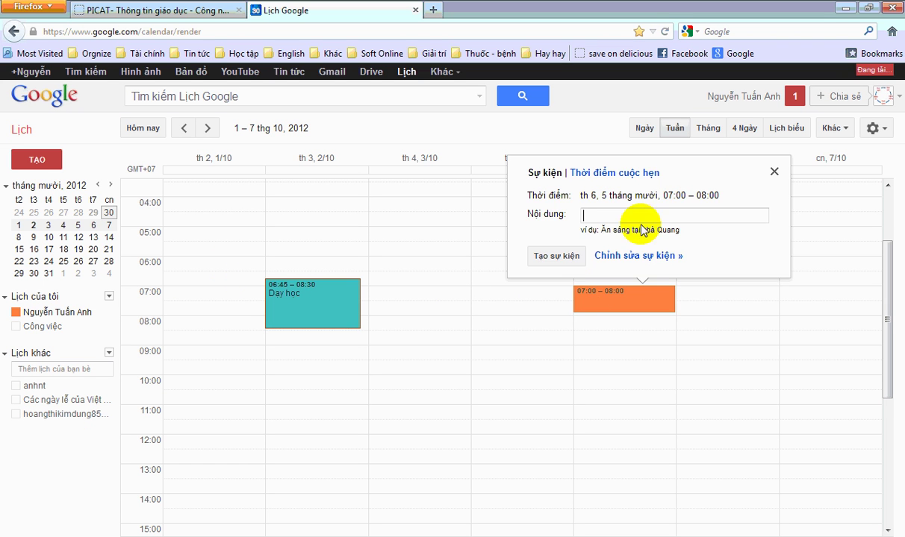
{"action": "left_click", "coordinate": [633, 301]}
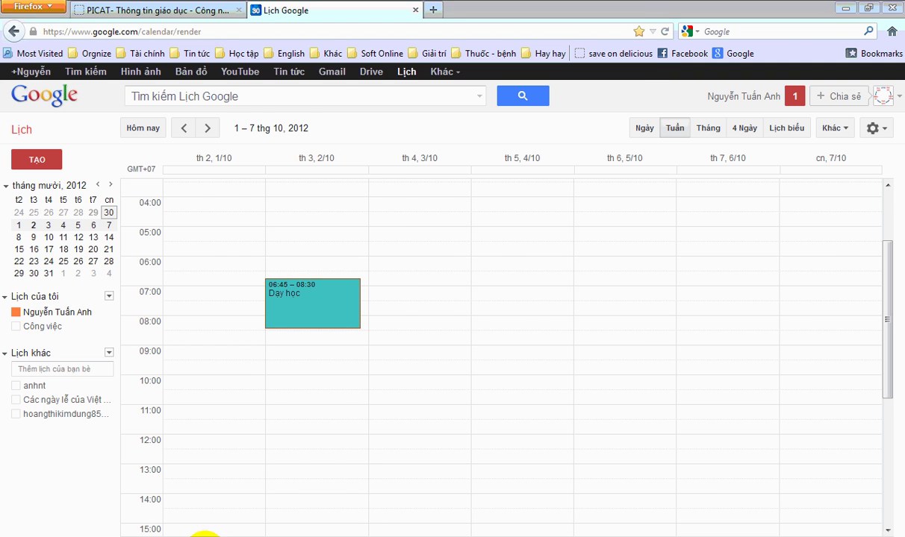
{"action": "left_click", "coordinate": [202, 535]}
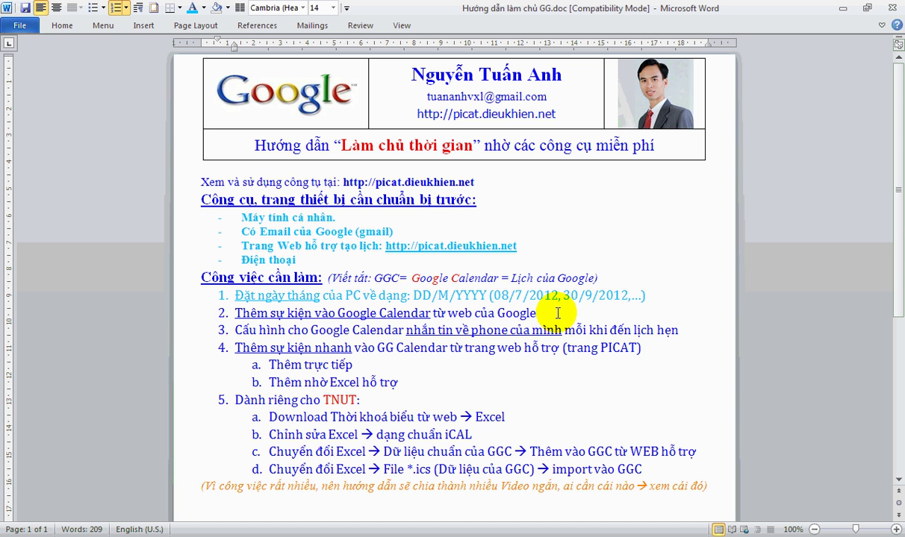
- Select list step 2 about adding events in the Word guide
{"action": "mouse_move", "coordinate": [535, 312]}
{"action": "left_mouse_down"}
{"action": "mouse_move", "coordinate": [418, 312]}
{"action": "mouse_move", "coordinate": [529, 331]}
{"action": "mouse_move", "coordinate": [539, 313]}
{"action": "left_mouse_up"}
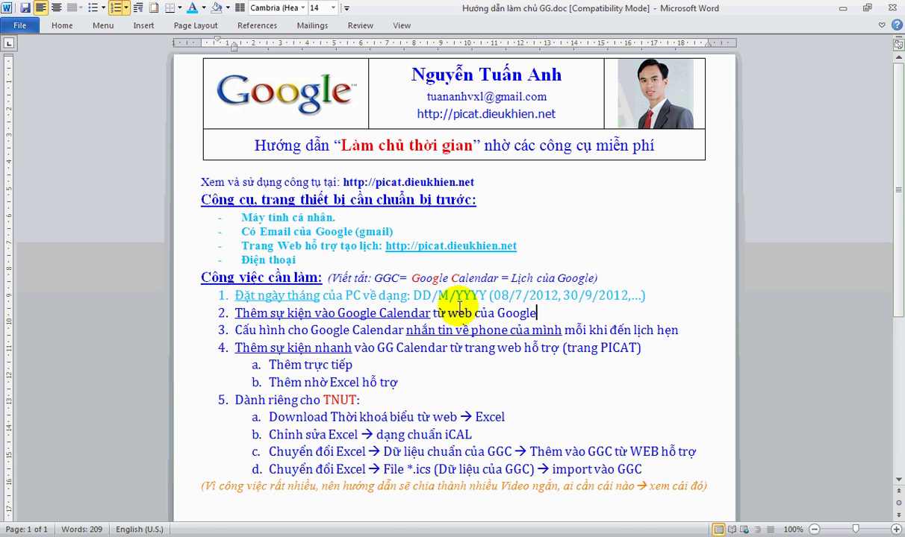
{"action": "left_click", "coordinate": [178, 313]}
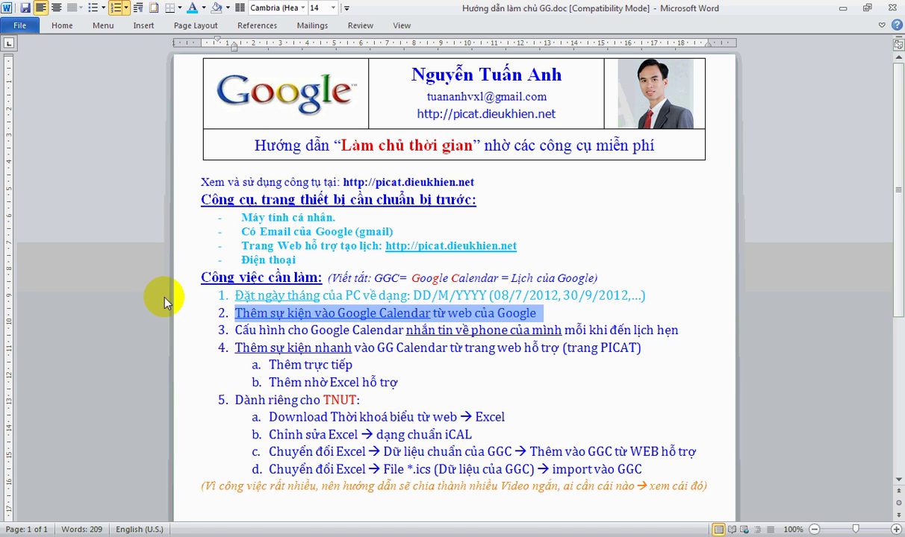
{"action": "left_click", "coordinate": [226, 329]}
- Go over the wording of list step 3, then return to Google Calendar in Firefox
{"action": "left_click", "coordinate": [370, 329]}
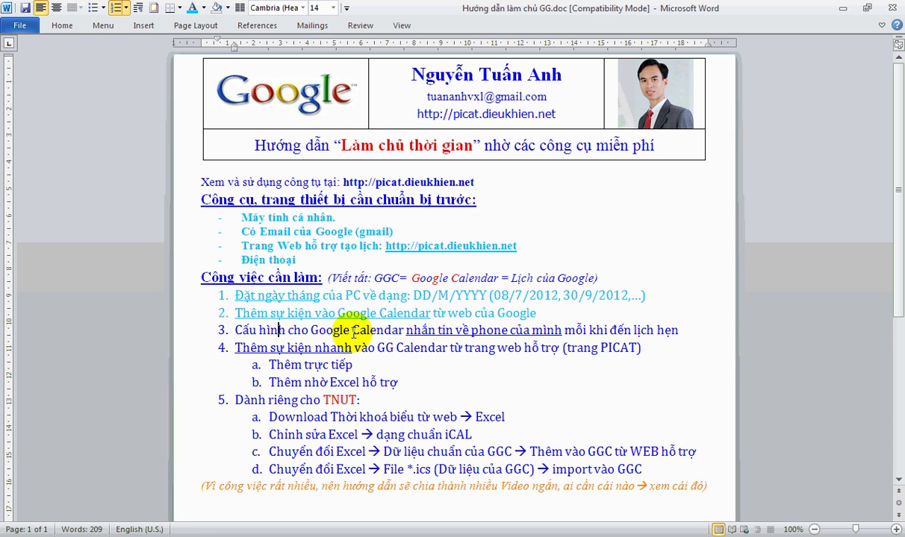
{"action": "left_click", "coordinate": [352, 330]}
{"action": "left_click", "coordinate": [589, 330]}
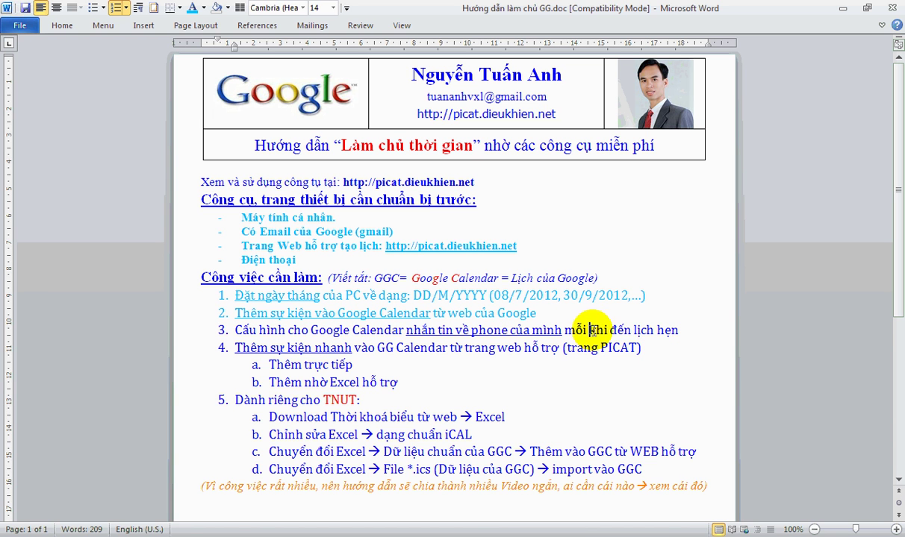
{"action": "left_click", "coordinate": [682, 329]}
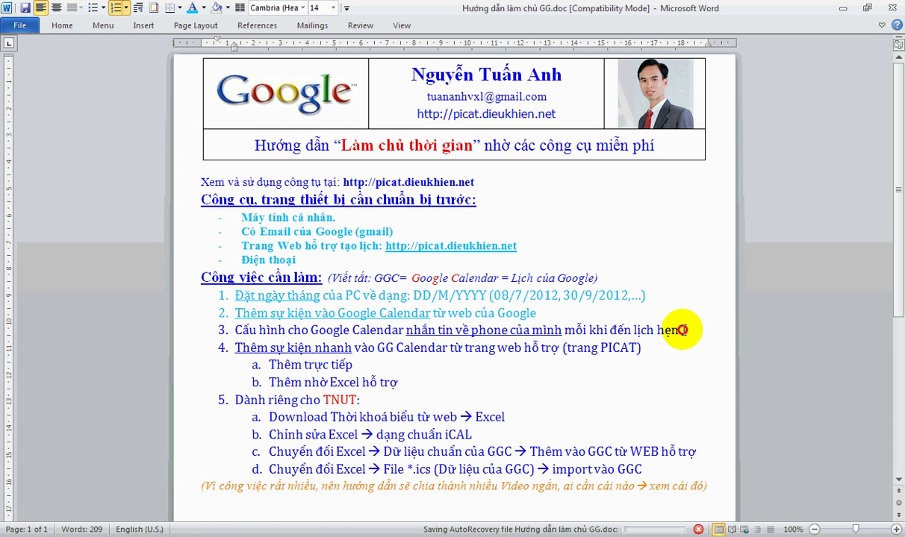
{"action": "left_click", "coordinate": [682, 330]}
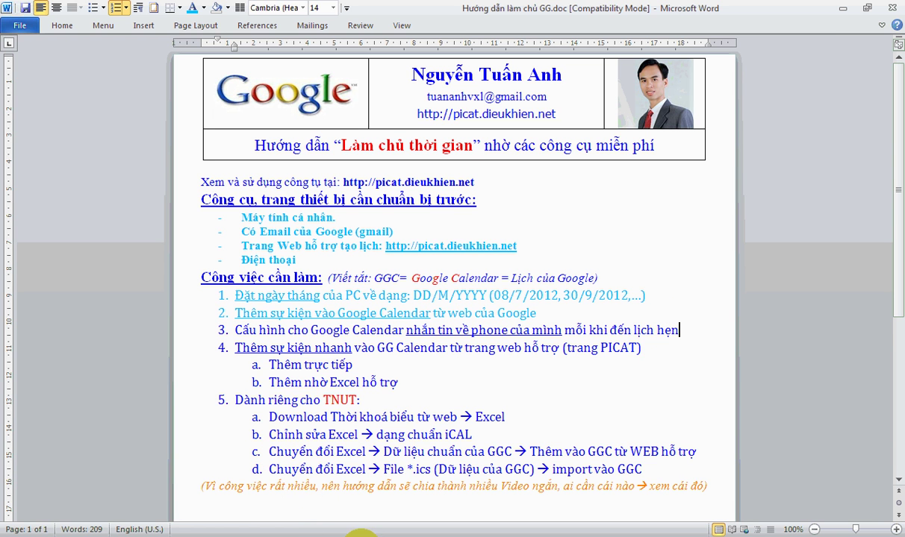
{"action": "left_click", "coordinate": [404, 531]}
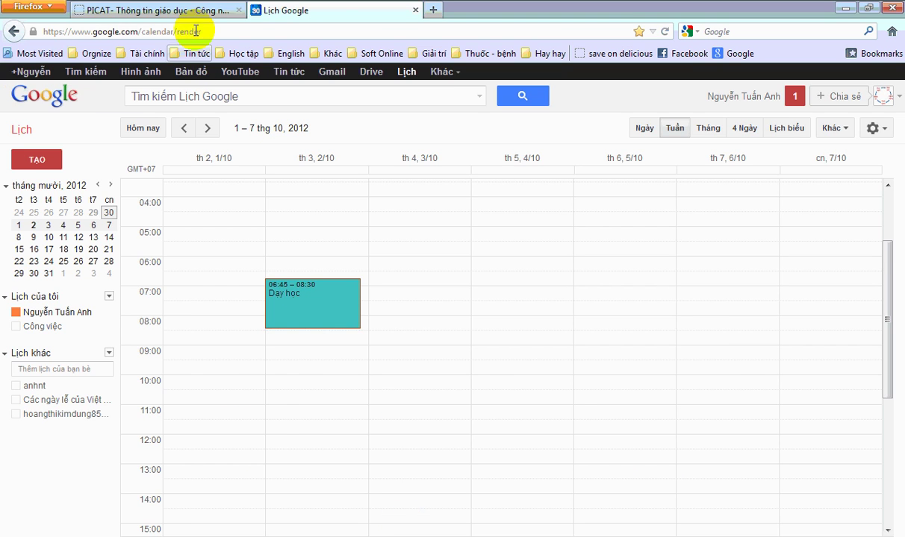
- Close Google Calendar, point out the PICAT site address and open the 'Sự.Kiện GGLich' form
{"action": "left_click", "coordinate": [415, 10]}
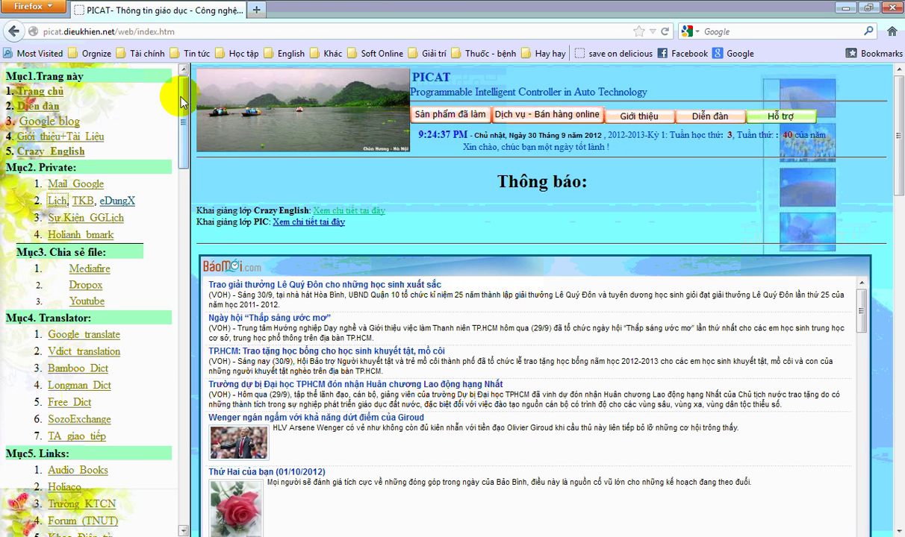
{"action": "left_click_drag", "start_coordinate": [115, 31], "coordinate": [157, 125]}
{"action": "left_click", "coordinate": [190, 149]}
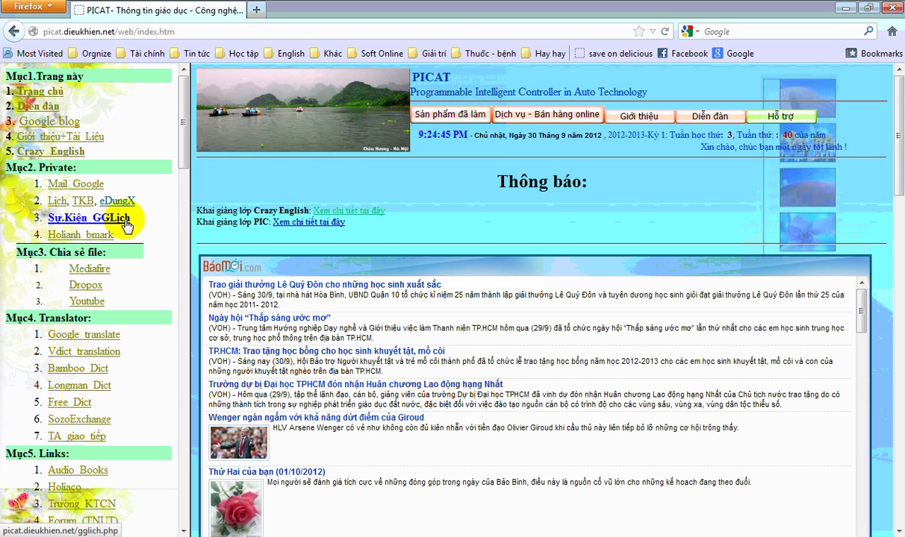
{"action": "left_click", "coordinate": [124, 221]}
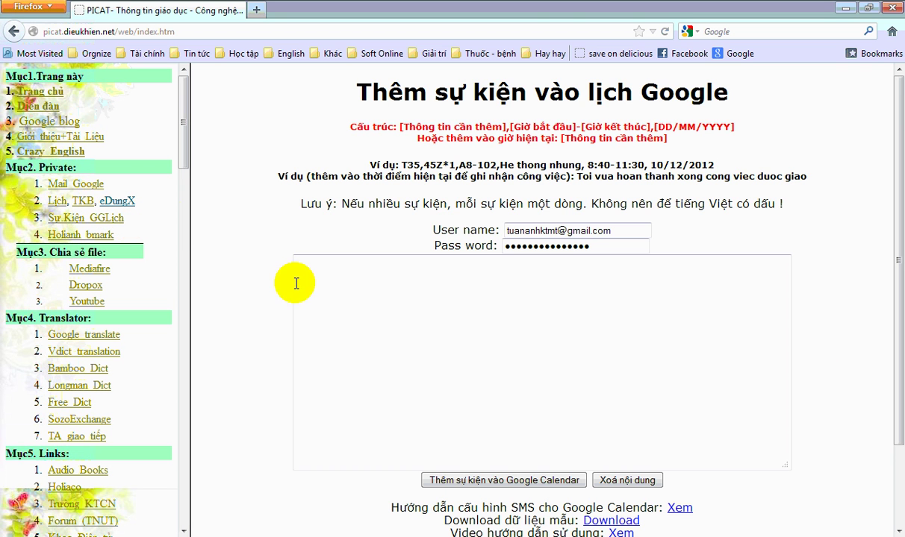
- Highlight the SMS configuration guide line in the page footer links
{"action": "double_click", "coordinate": [409, 508]}
{"action": "scroll", "coordinate": [488, 498], "scroll_direction": "down", "scroll_amount": 2}
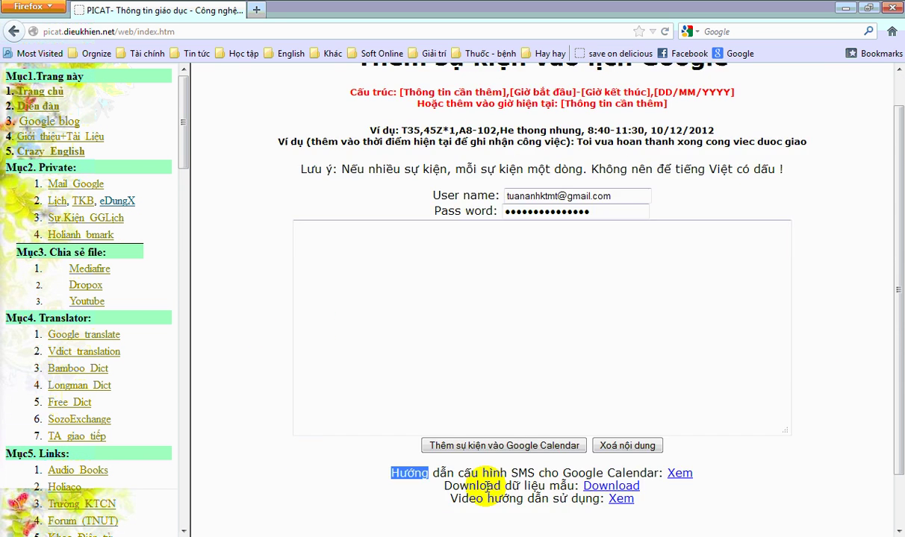
{"action": "left_click_drag", "start_coordinate": [433, 416], "coordinate": [603, 414]}
{"action": "left_click", "coordinate": [608, 415]}
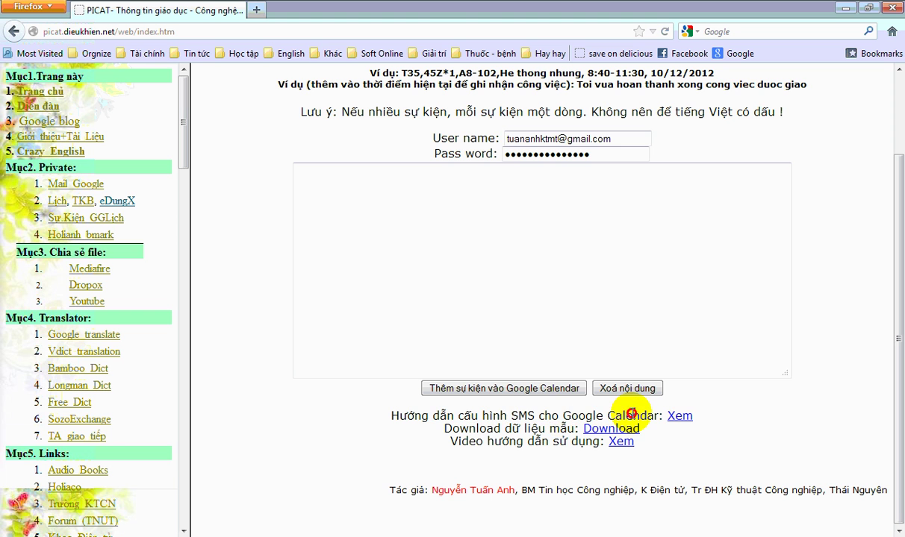
- Open the SMS reminder setup guide and highlight its six registration steps
{"action": "left_click", "coordinate": [680, 417]}
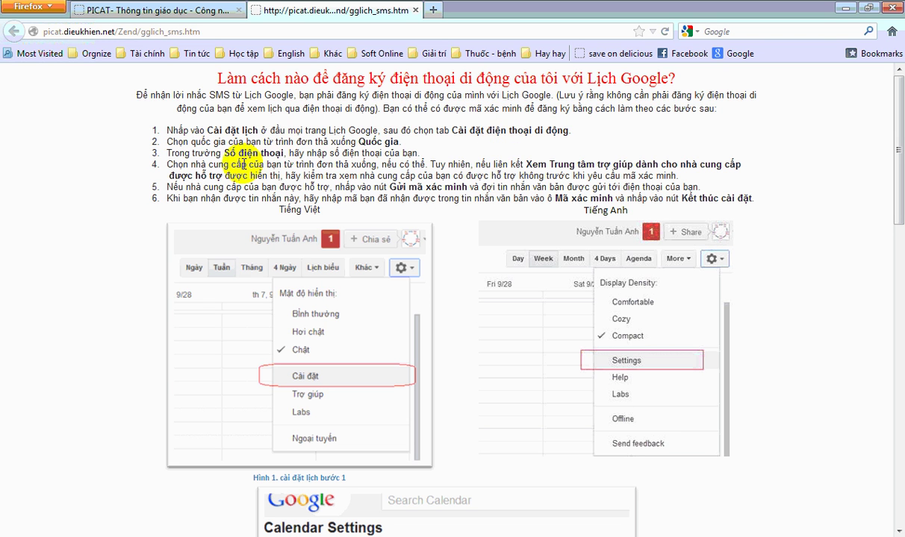
{"action": "left_click_drag", "start_coordinate": [187, 126], "coordinate": [359, 200]}
{"action": "left_click", "coordinate": [328, 293]}
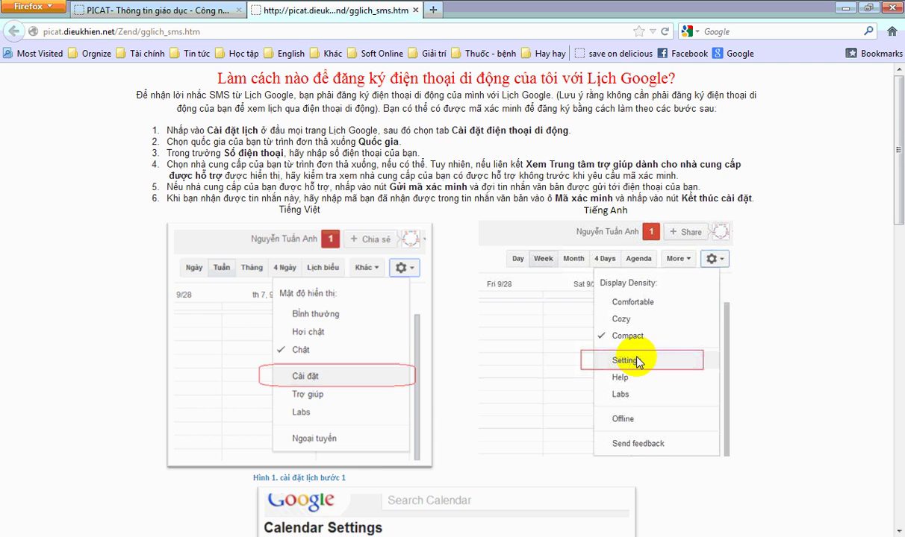
- Scroll through the guide's steps and screenshots
{"action": "scroll", "coordinate": [634, 359], "scroll_direction": "down", "scroll_amount": 4}
{"action": "scroll", "coordinate": [649, 298], "scroll_direction": "down", "scroll_amount": 2}
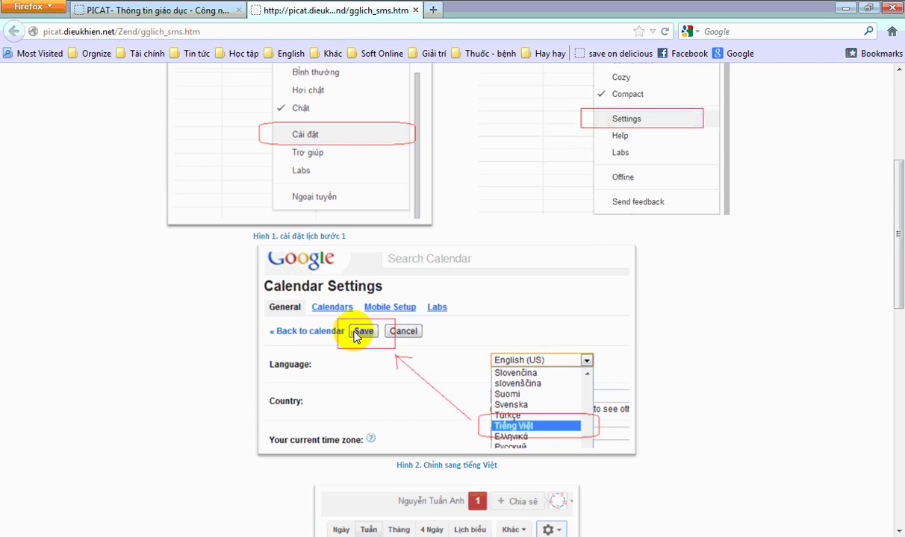
{"action": "scroll", "coordinate": [303, 224], "scroll_direction": "down", "scroll_amount": 6}
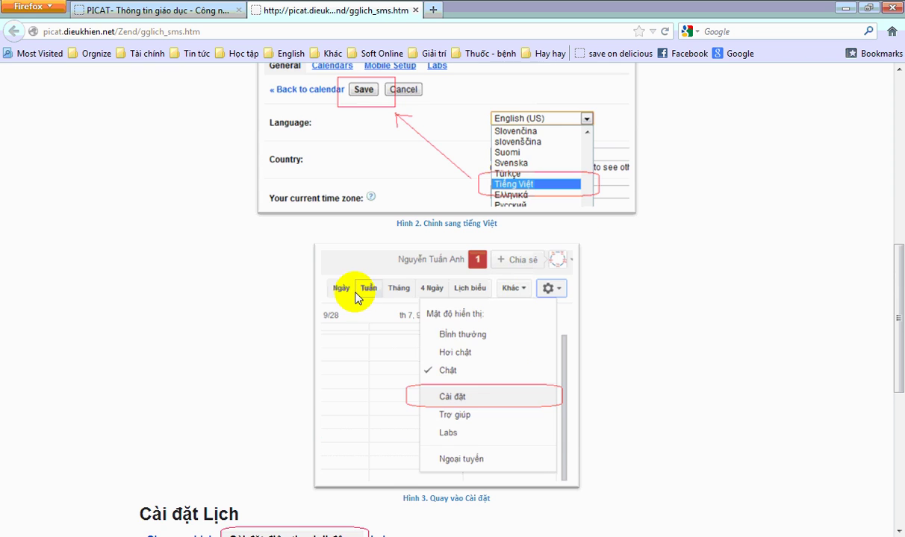
{"action": "scroll", "coordinate": [474, 401], "scroll_direction": "down", "scroll_amount": 8}
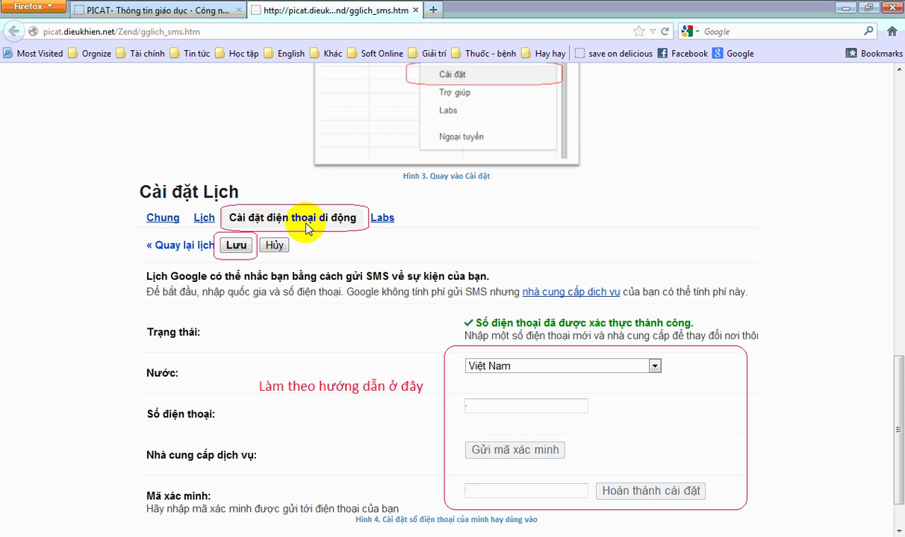
{"action": "scroll", "coordinate": [335, 224], "scroll_direction": "down", "scroll_amount": 1}
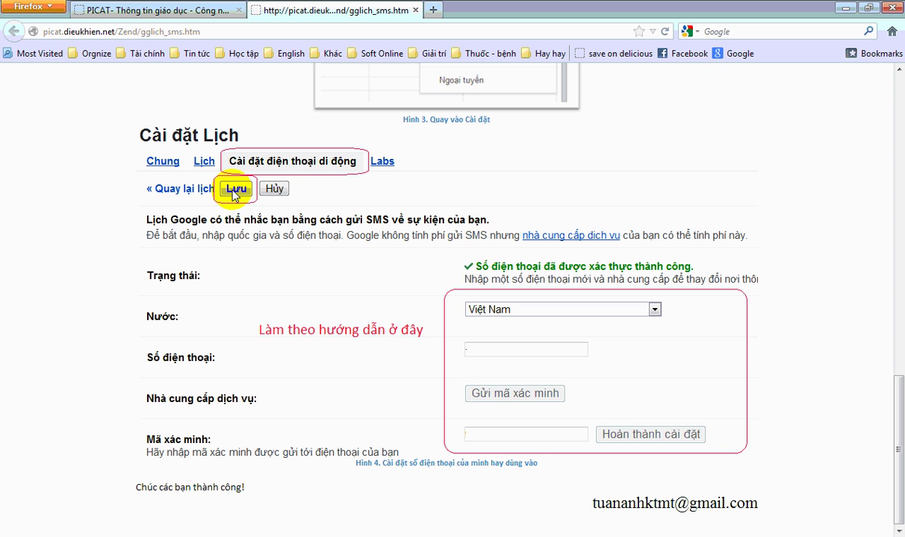
{"action": "scroll", "coordinate": [197, 297], "scroll_direction": "up", "scroll_amount": 5}
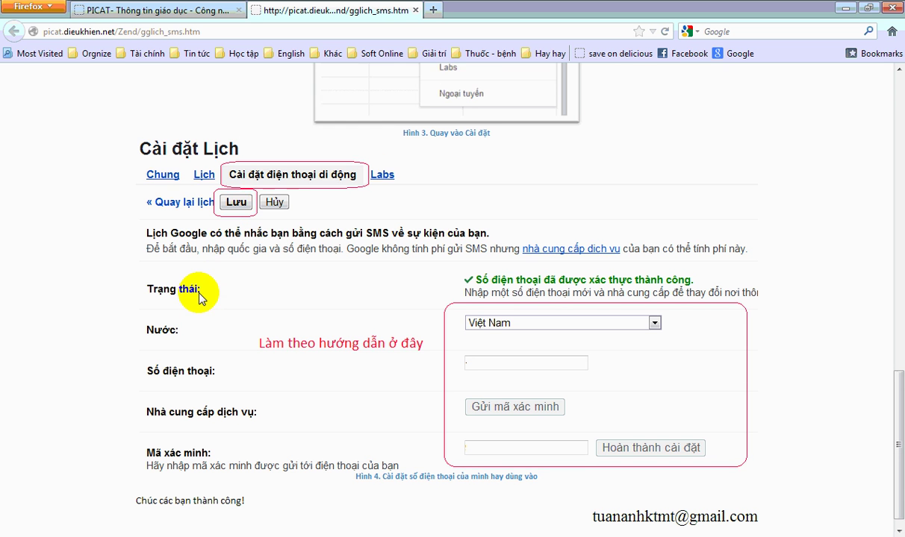
{"action": "scroll", "coordinate": [199, 297], "scroll_direction": "up", "scroll_amount": 6}
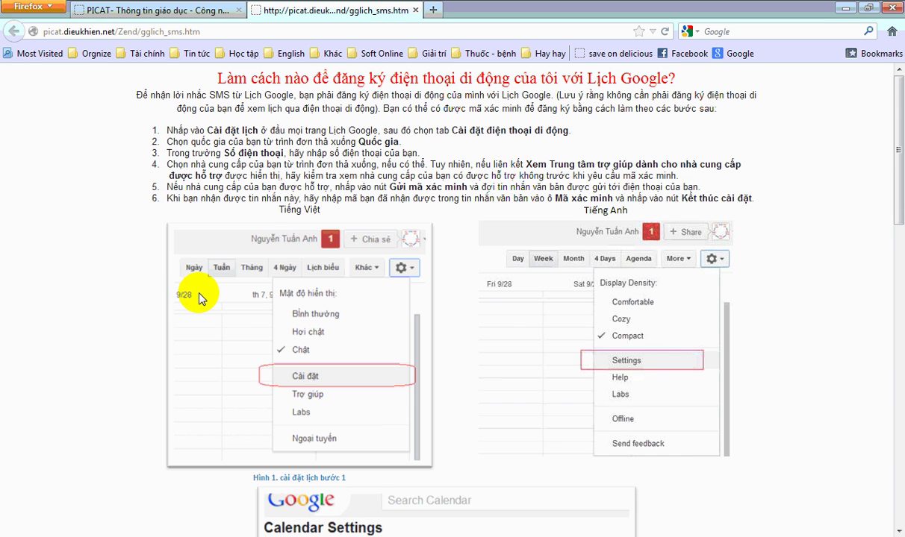
{"action": "scroll", "coordinate": [199, 297], "scroll_direction": "down", "scroll_amount": 6}
{"action": "scroll", "coordinate": [199, 297], "scroll_direction": "down", "scroll_amount": 5}
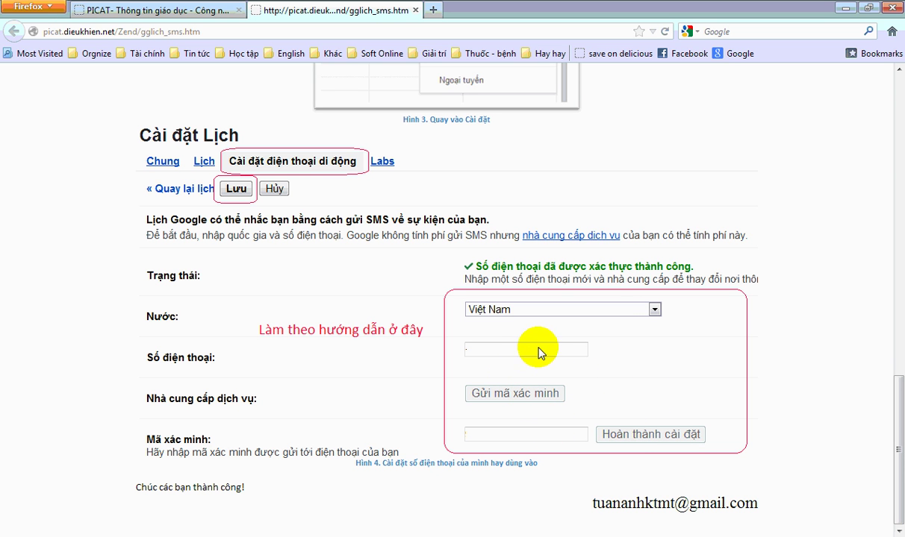
{"action": "scroll", "coordinate": [340, 360], "scroll_direction": "up", "scroll_amount": 10}
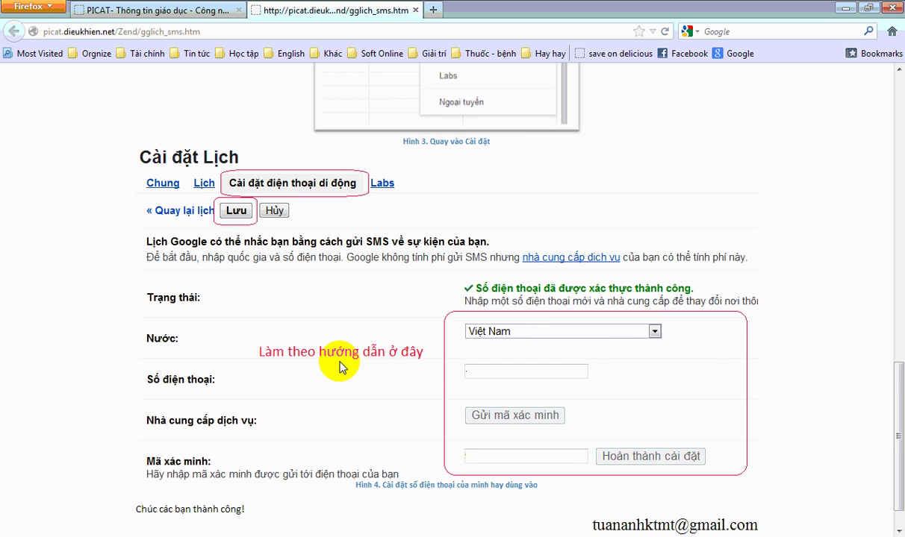
{"action": "scroll", "coordinate": [344, 364], "scroll_direction": "up", "scroll_amount": 3}
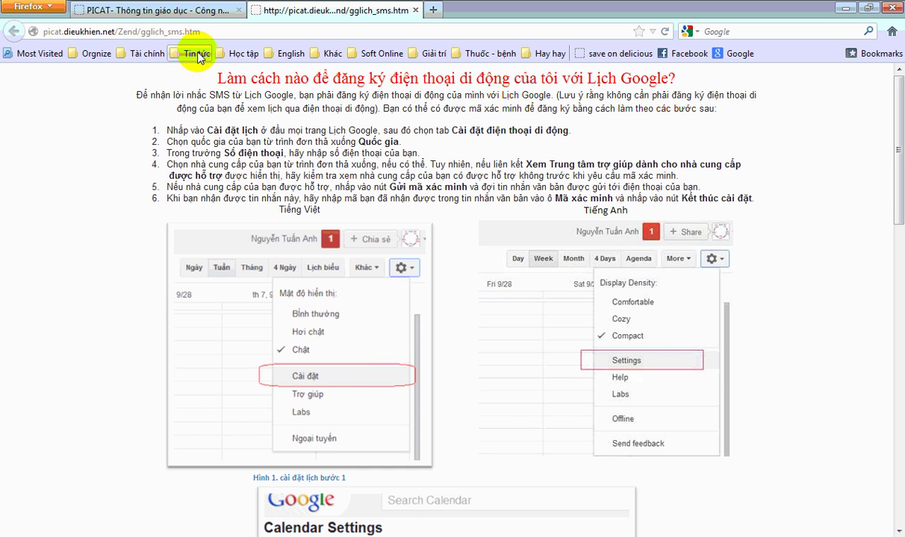
- Go back to the PICAT event form tab and highlight the SMS guide line, then show the Word guide
{"action": "left_click", "coordinate": [187, 12]}
{"action": "left_click_drag", "start_coordinate": [425, 416], "coordinate": [507, 416]}
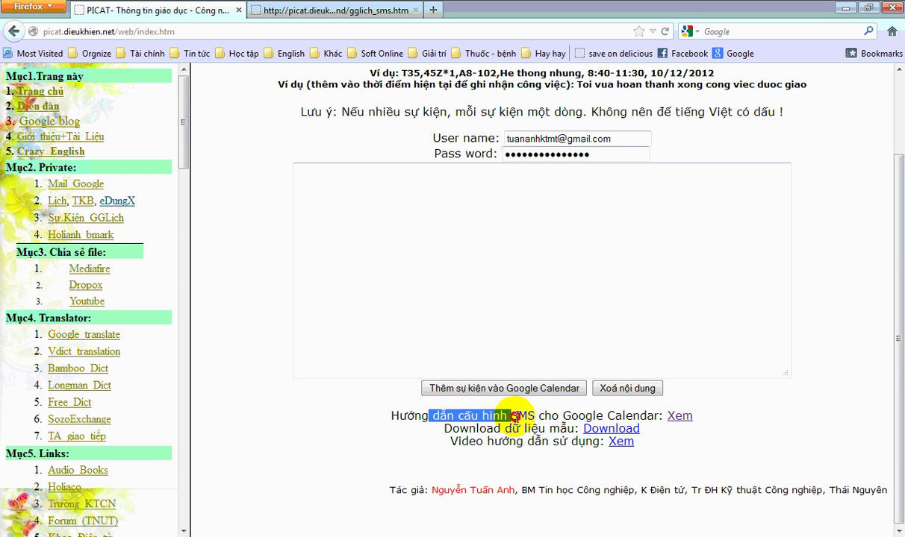
{"action": "left_click", "coordinate": [523, 416]}
{"action": "scroll", "coordinate": [265, 427], "scroll_direction": "up", "scroll_amount": 2}
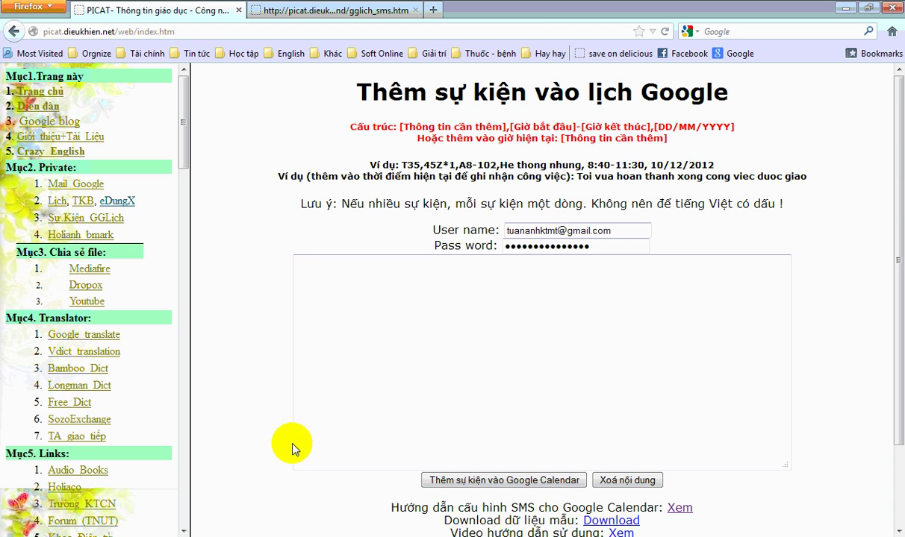
{"action": "left_click", "coordinate": [223, 534]}
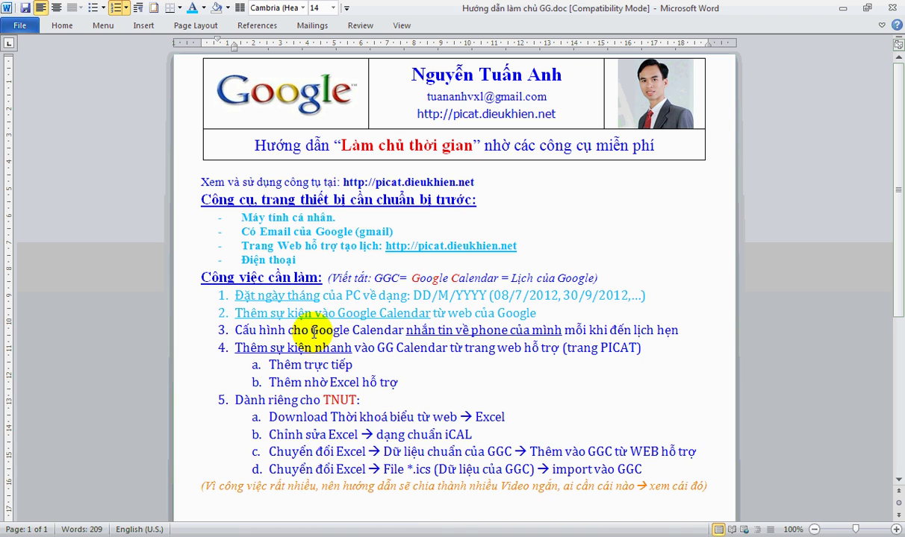
- Highlight the Google Calendar and reminder wording in guide step 3, then return to Firefox
{"action": "left_click_drag", "start_coordinate": [311, 330], "coordinate": [405, 330]}
{"action": "left_click_drag", "start_coordinate": [328, 338], "coordinate": [353, 329]}
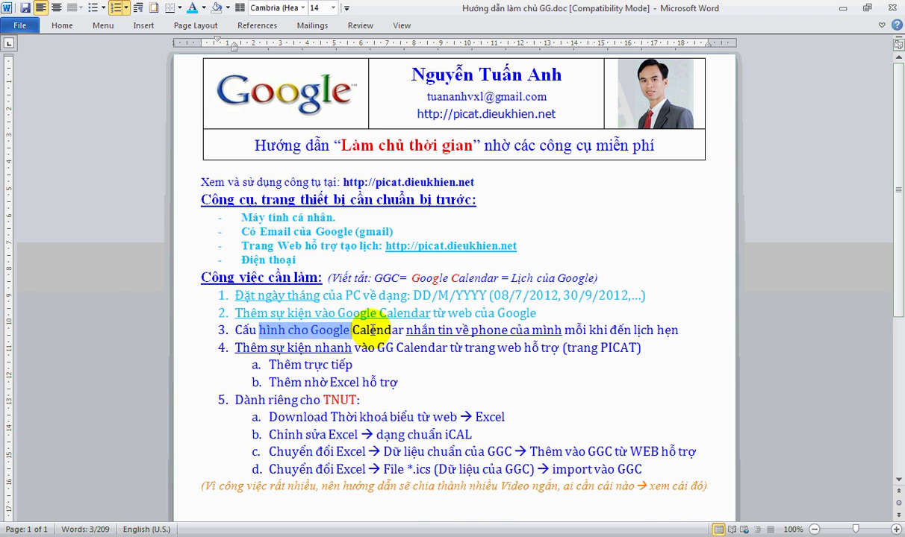
{"action": "left_click", "coordinate": [359, 329]}
{"action": "left_click_drag", "start_coordinate": [608, 330], "coordinate": [510, 330]}
{"action": "left_click", "coordinate": [338, 330]}
{"action": "left_click_drag", "start_coordinate": [374, 328], "coordinate": [311, 330]}
{"action": "left_click", "coordinate": [291, 330]}
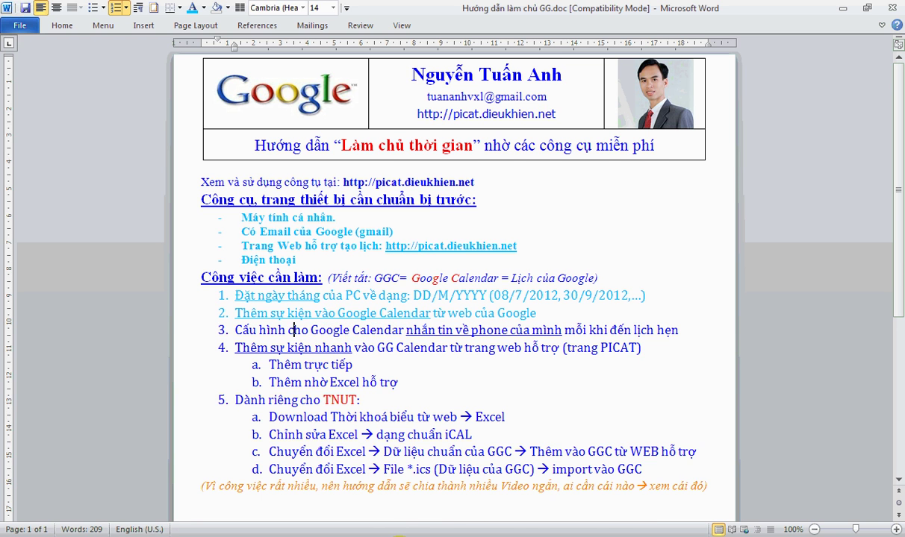
{"action": "left_click", "coordinate": [374, 534]}
{"action": "left_click", "coordinate": [292, 11]}
- Open Google Calendar from PICAT in a new tab and go to the week of 1–7 October 2012
{"action": "left_click", "coordinate": [216, 11]}
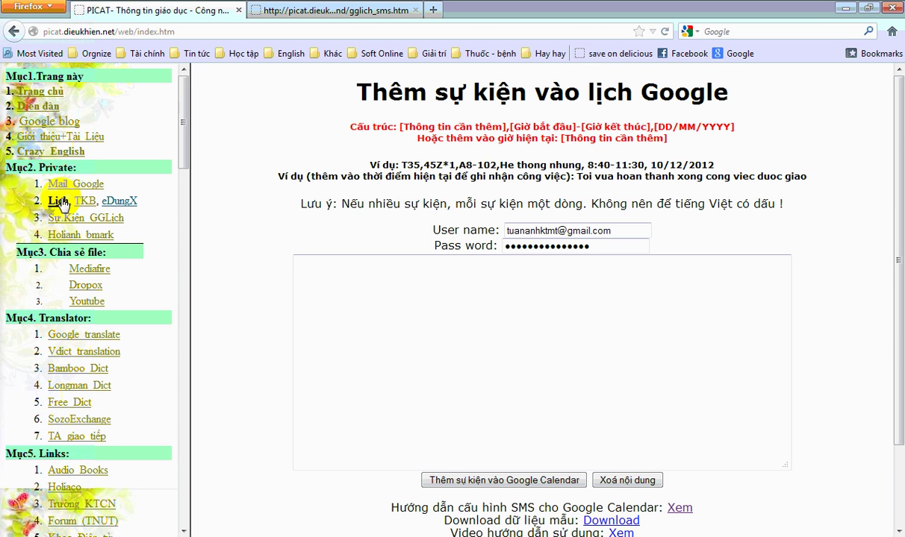
{"action": "left_click", "coordinate": [59, 203]}
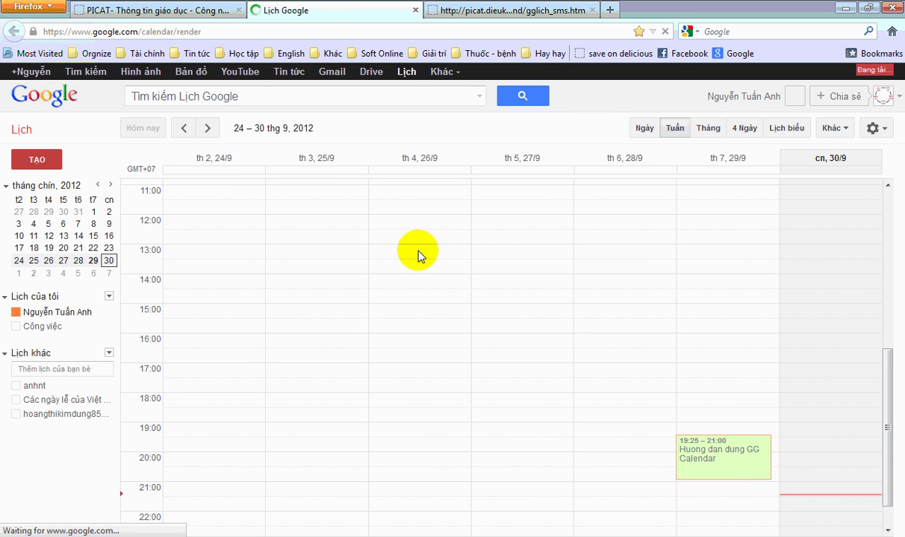
{"action": "left_click", "coordinate": [207, 128]}
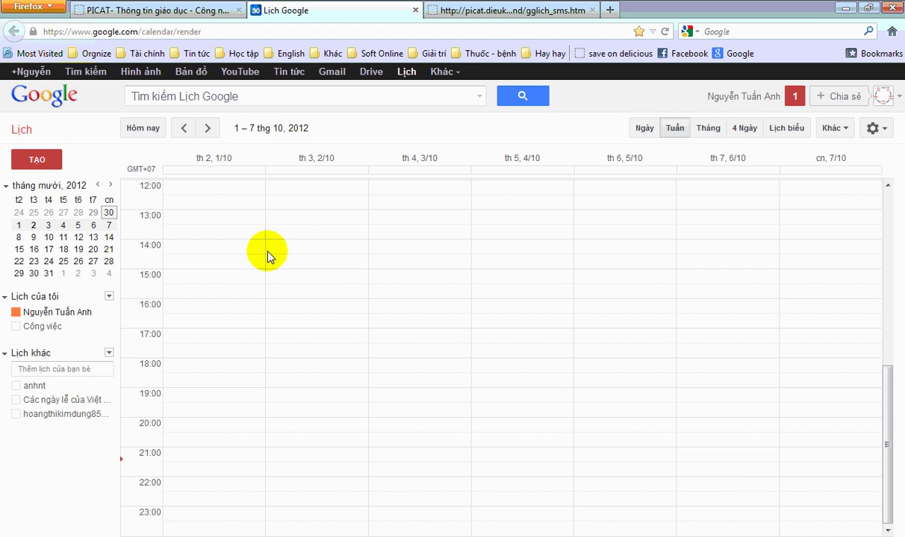
{"action": "scroll", "coordinate": [373, 317], "scroll_direction": "up", "scroll_amount": 4}
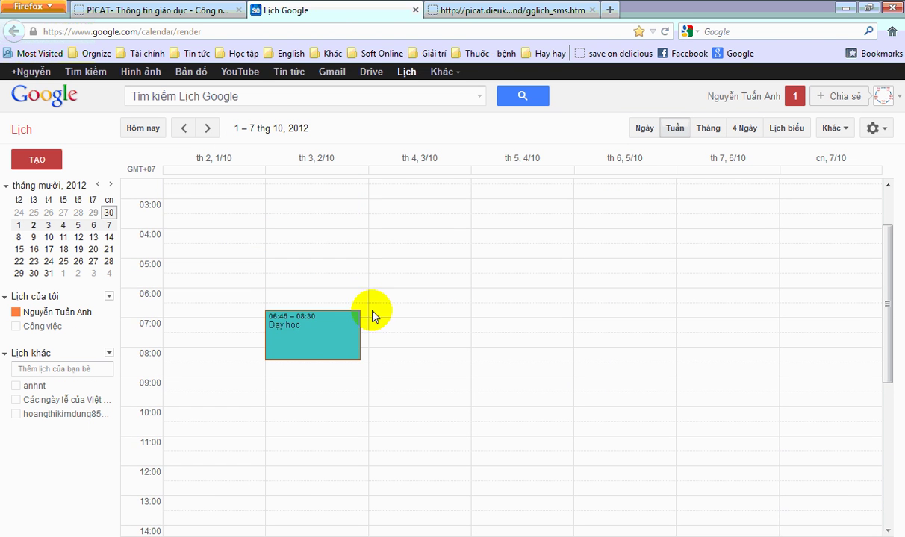
- Open the Dạy học event and add an SMS reminder 5 minutes before
{"action": "double_click", "coordinate": [326, 338]}
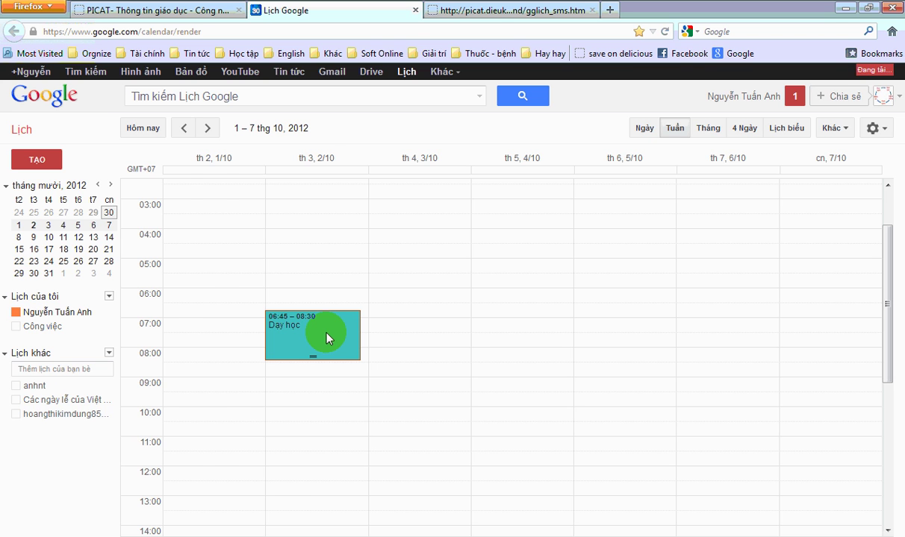
{"action": "scroll", "coordinate": [291, 328], "scroll_direction": "down", "scroll_amount": 1}
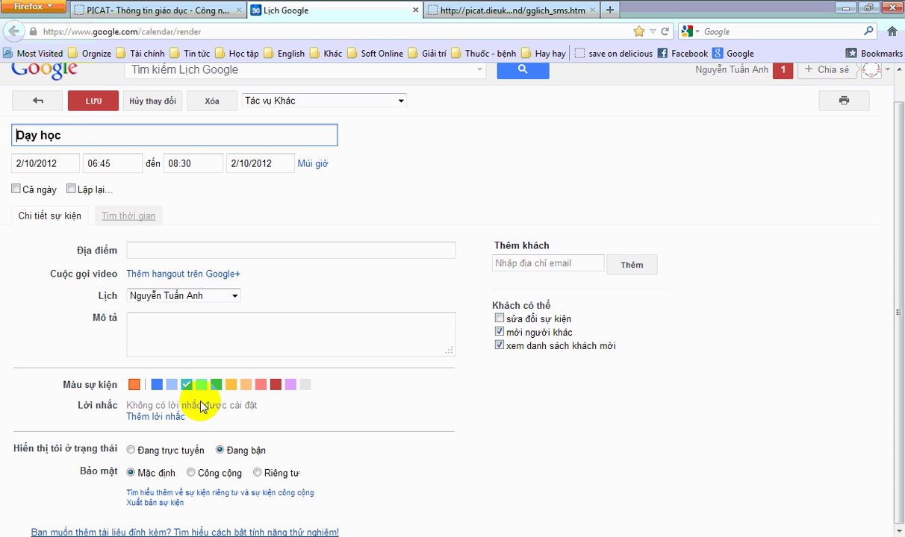
{"action": "left_click", "coordinate": [165, 423]}
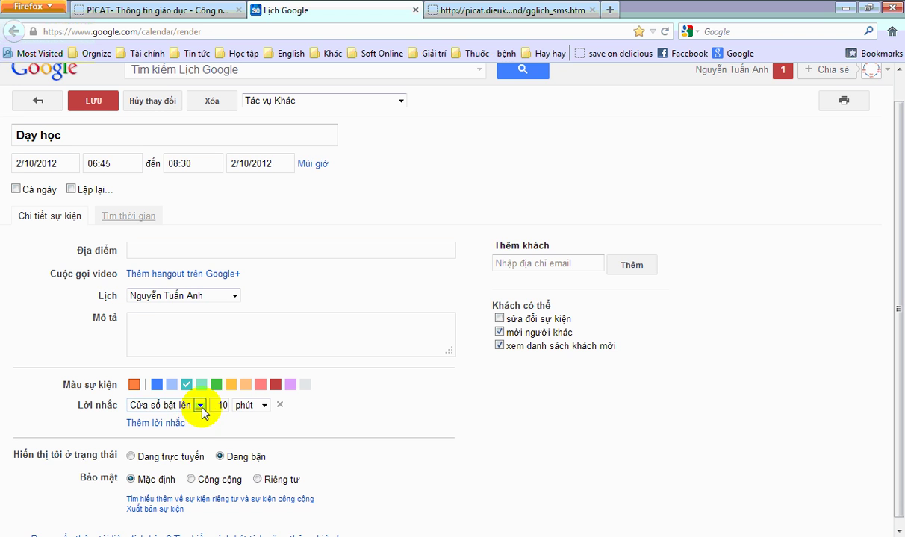
{"action": "left_click", "coordinate": [200, 408]}
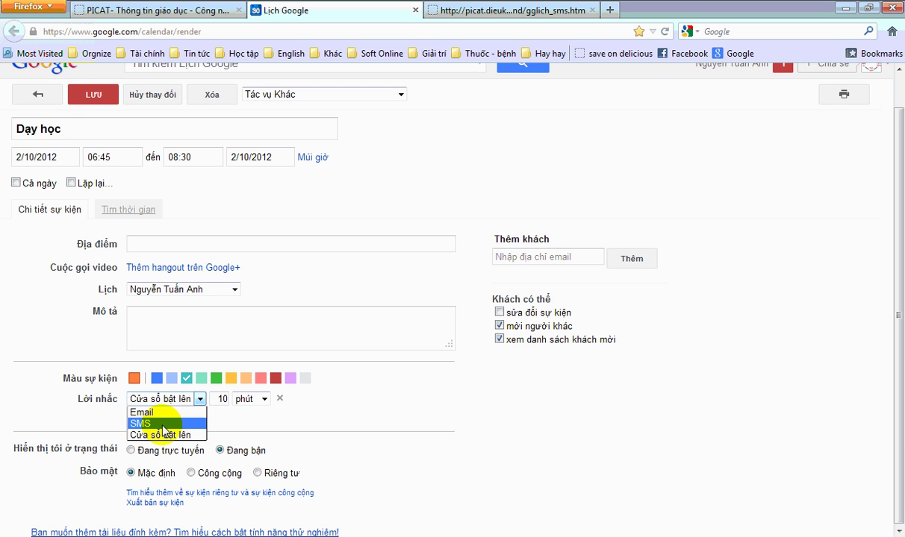
{"action": "left_click", "coordinate": [163, 425]}
{"action": "double_click", "coordinate": [224, 399]}
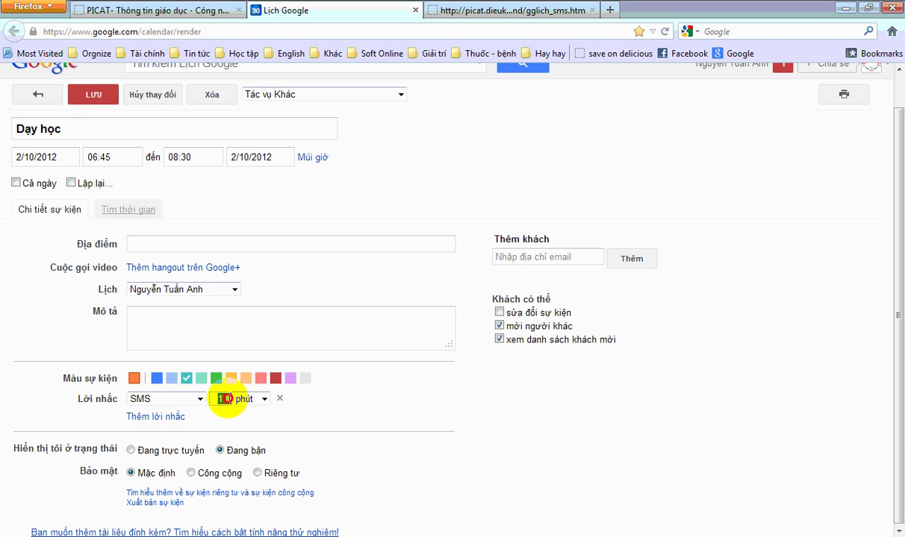
{"action": "type", "text": "5"}
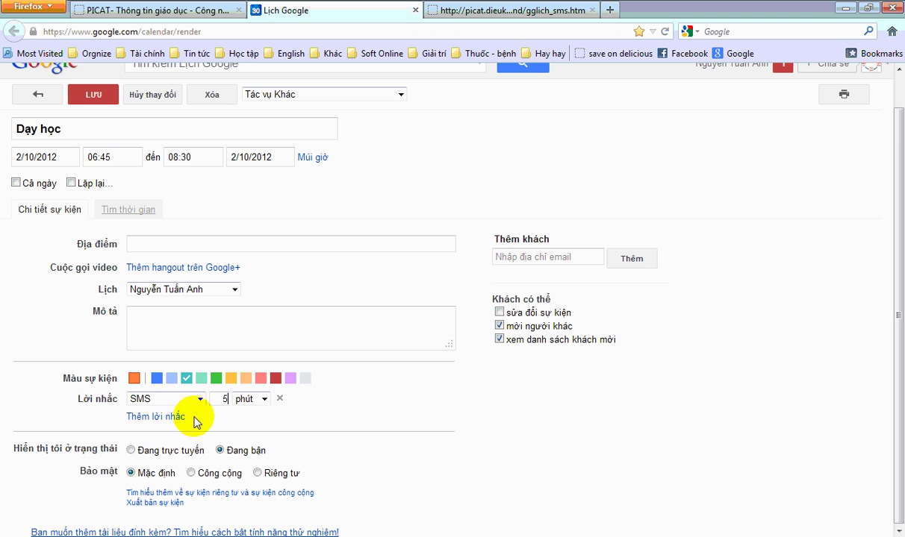
- Add a second SMS reminder 15 minutes before and save the event
{"action": "left_click", "coordinate": [179, 417]}
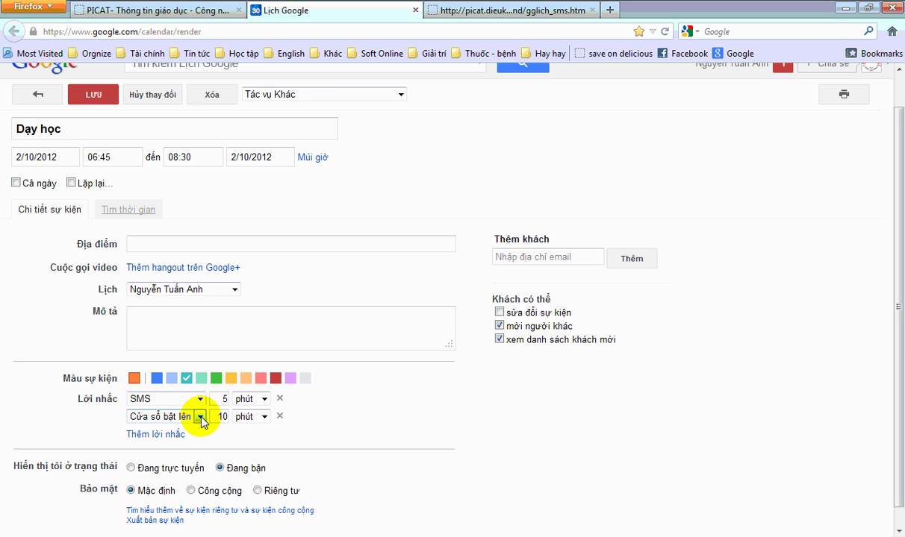
{"action": "left_click", "coordinate": [199, 416]}
{"action": "left_click", "coordinate": [180, 441]}
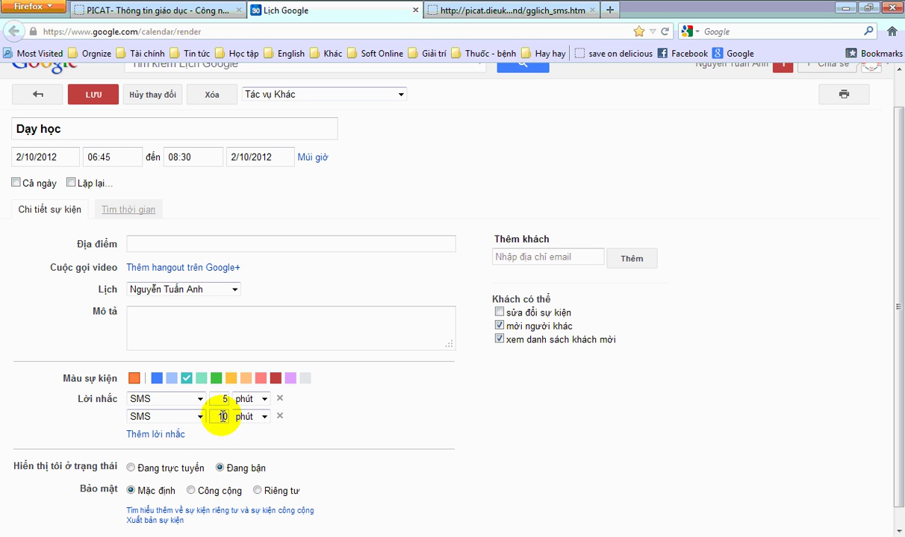
{"action": "left_click", "coordinate": [226, 417]}
{"action": "key", "text": "BackSpace"}
{"action": "type", "text": "5"}
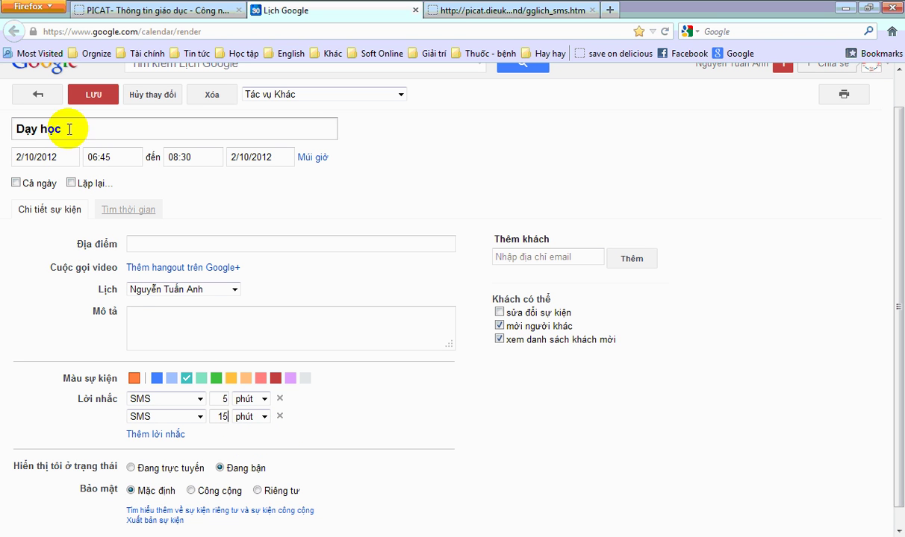
{"action": "left_click", "coordinate": [89, 97]}
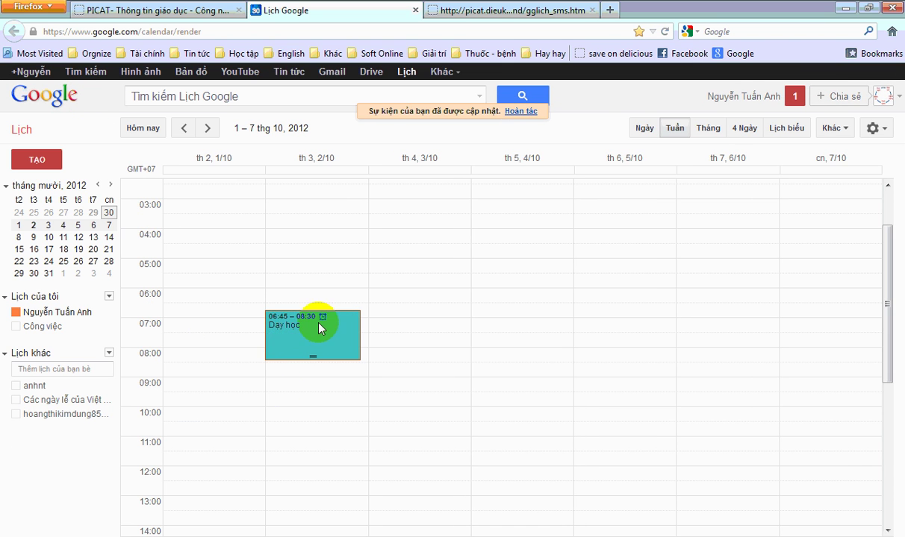
{"action": "left_click", "coordinate": [316, 331]}
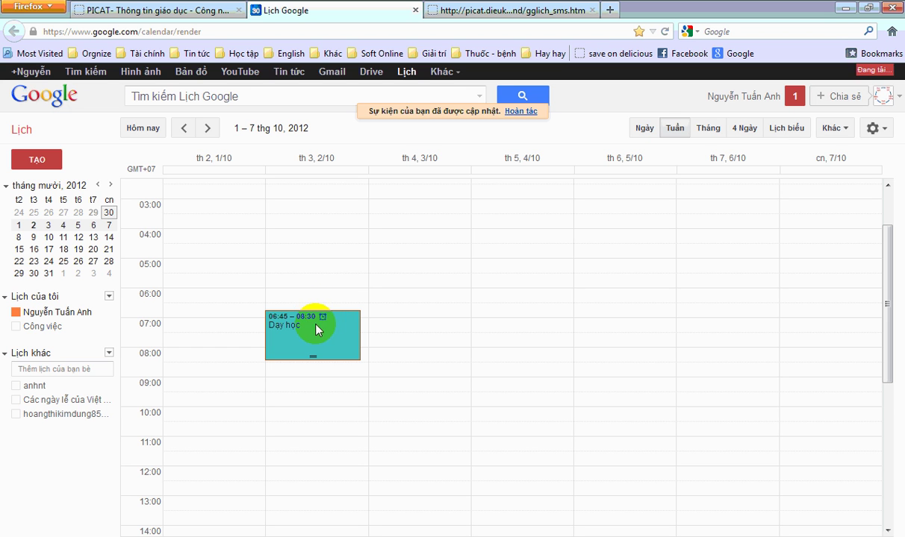
{"action": "left_click", "coordinate": [321, 330]}
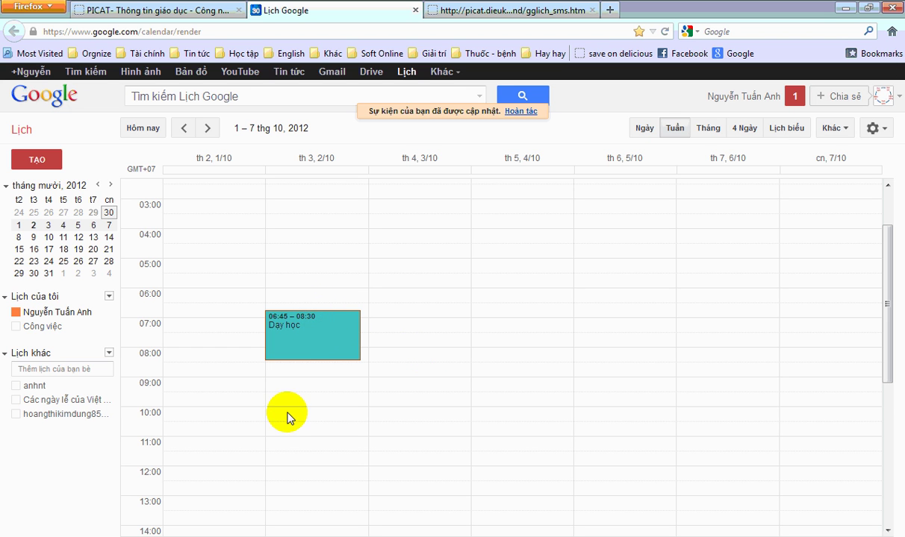
{"action": "left_click", "coordinate": [183, 127]}
{"action": "left_click", "coordinate": [207, 128]}
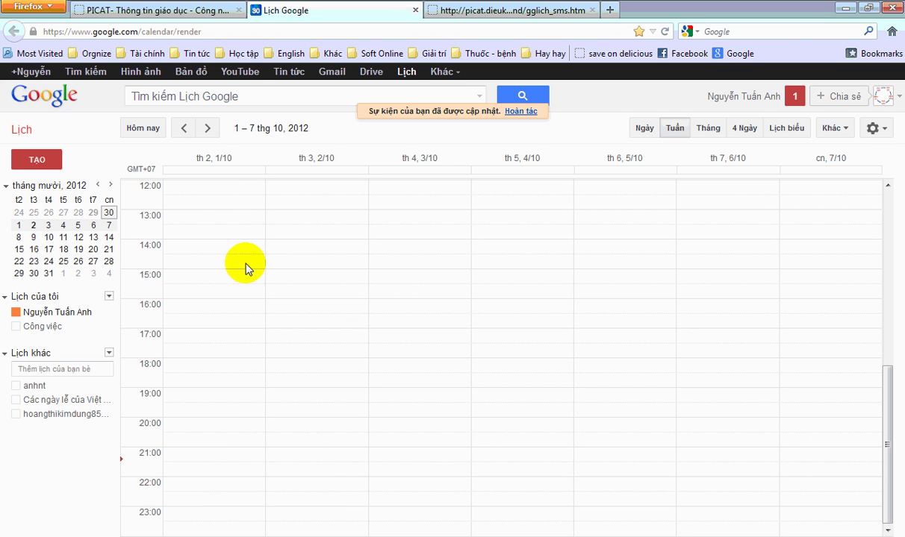
{"action": "scroll", "coordinate": [241, 308], "scroll_direction": "up", "scroll_amount": 5}
{"action": "scroll", "coordinate": [255, 330], "scroll_direction": "up", "scroll_amount": 4}
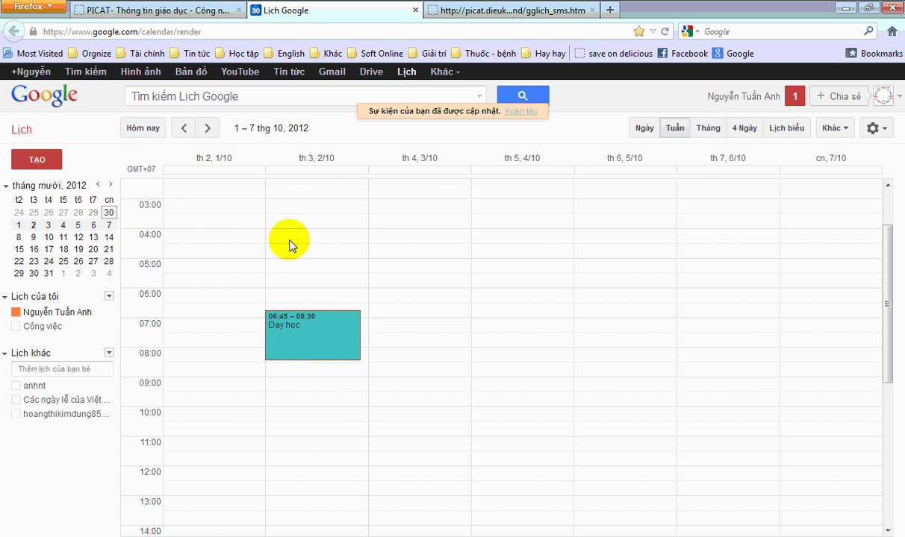
- Review task-list step 3 in the Word guide, then return to PICAT's add-event page in Firefox
{"action": "left_click", "coordinate": [198, 535]}
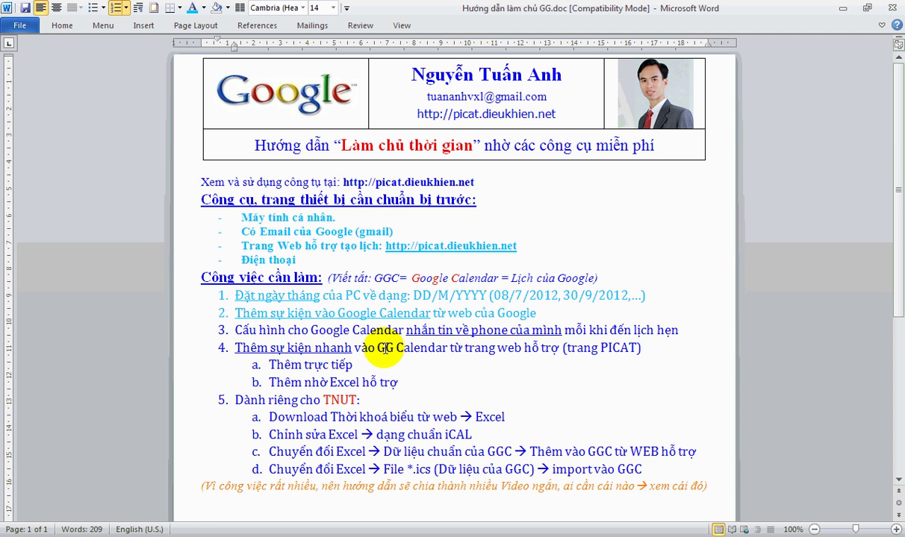
{"action": "left_click", "coordinate": [178, 328]}
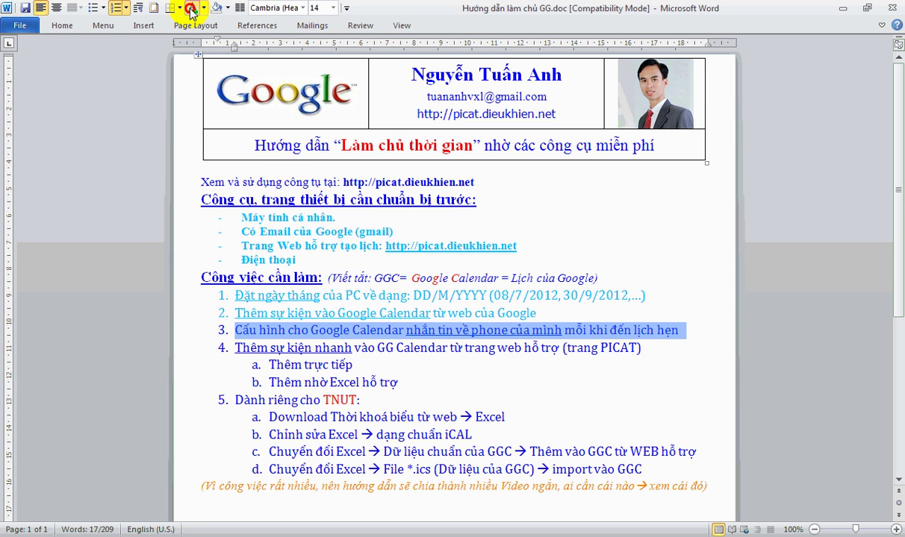
{"action": "left_click", "coordinate": [349, 360]}
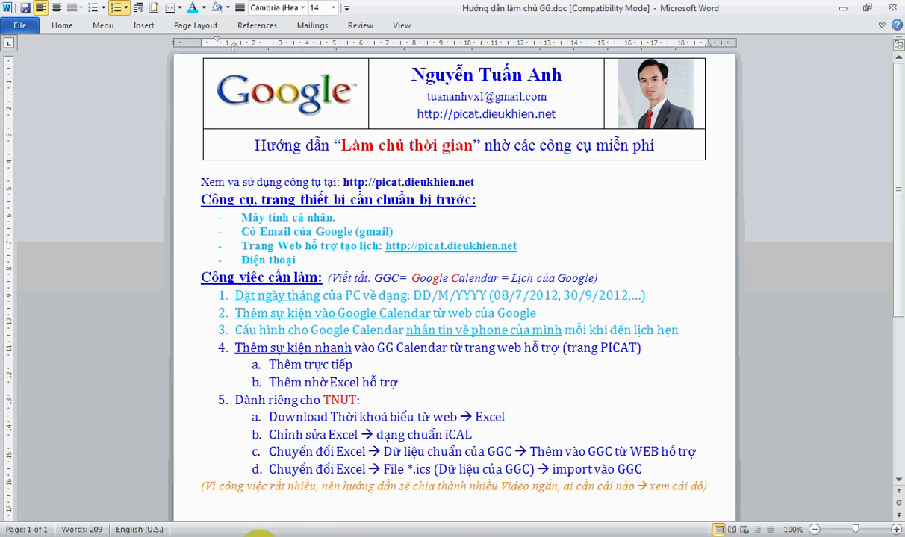
{"action": "left_click", "coordinate": [319, 534]}
{"action": "left_click", "coordinate": [138, 11]}
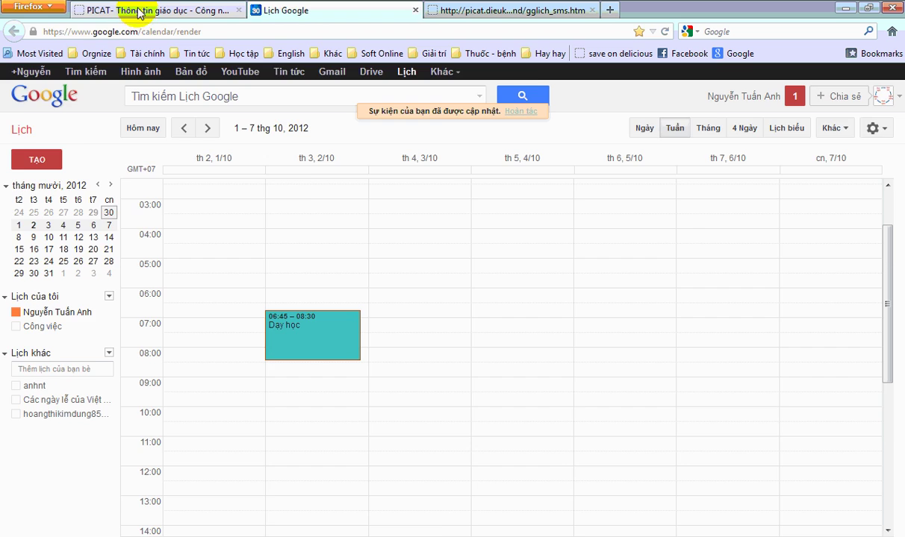
{"action": "left_click", "coordinate": [112, 32]}
{"action": "left_click", "coordinate": [131, 113]}
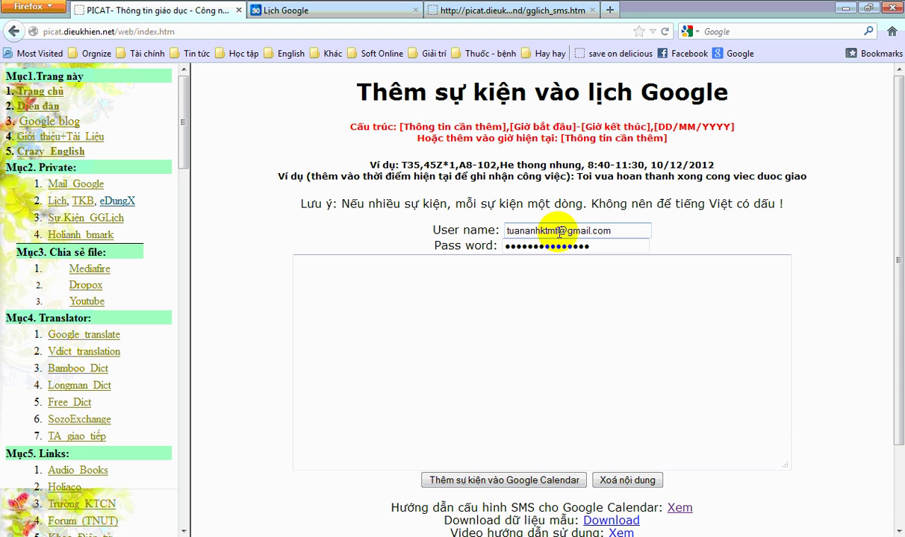
- Clear the existing User name and Pass word values from the form
{"action": "left_click_drag", "start_coordinate": [558, 232], "coordinate": [498, 228]}
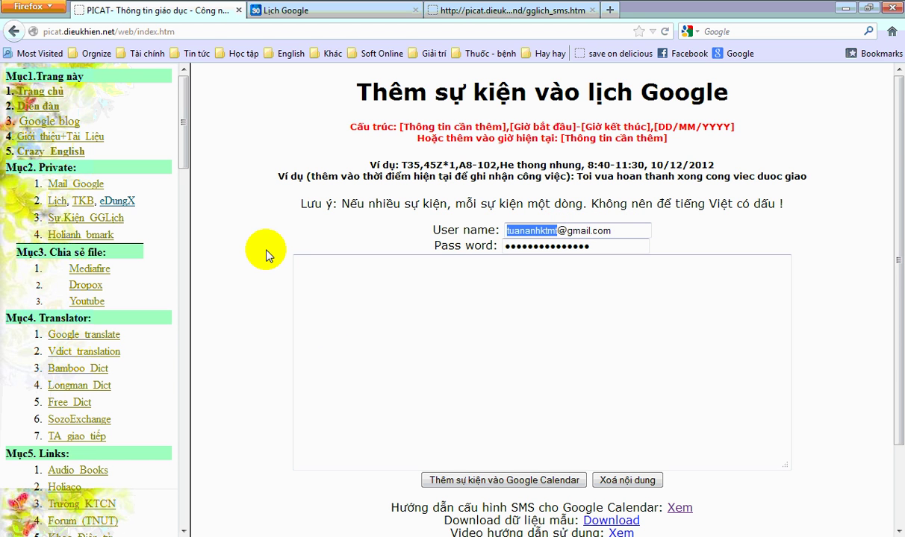
{"action": "key", "text": "ctrl+a"}
{"action": "key", "text": "Delete"}
{"action": "key", "text": "Tab"}
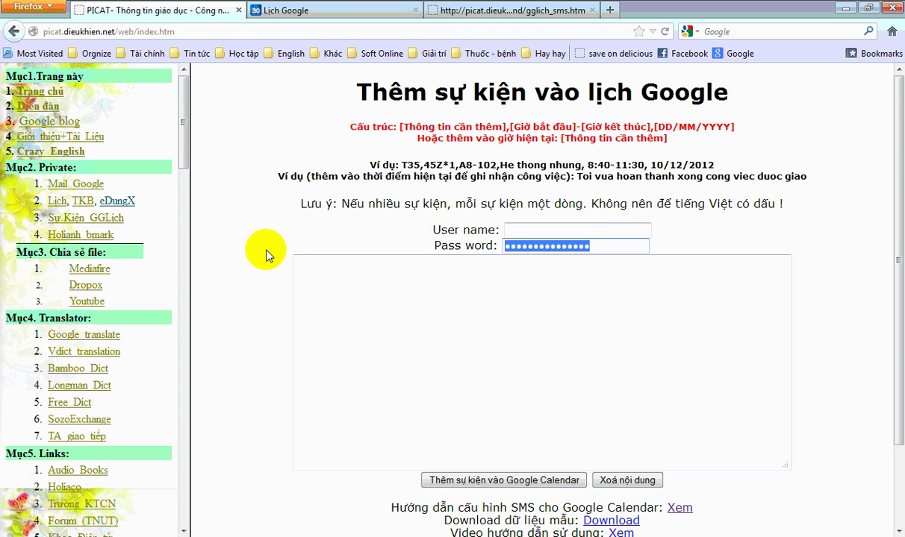
{"action": "key", "text": "Delete"}
{"action": "key", "text": "shift+Tab"}
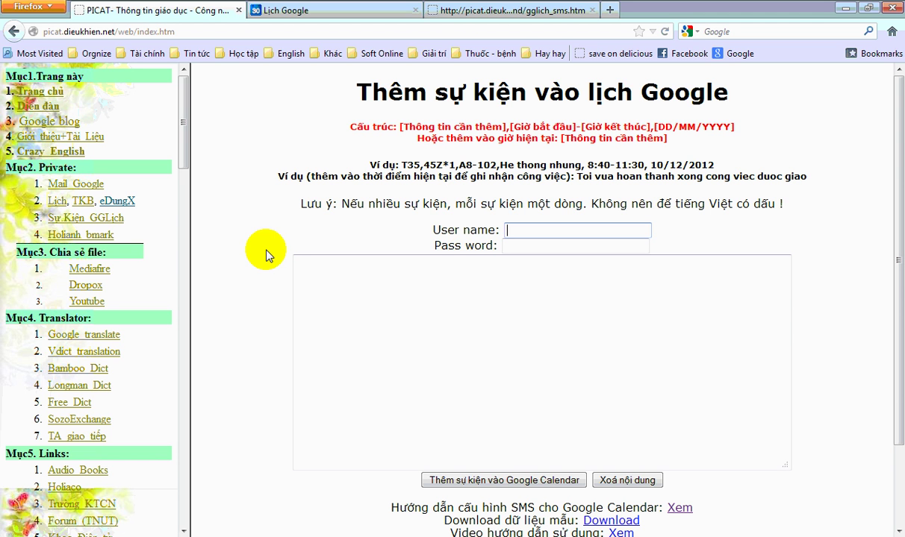
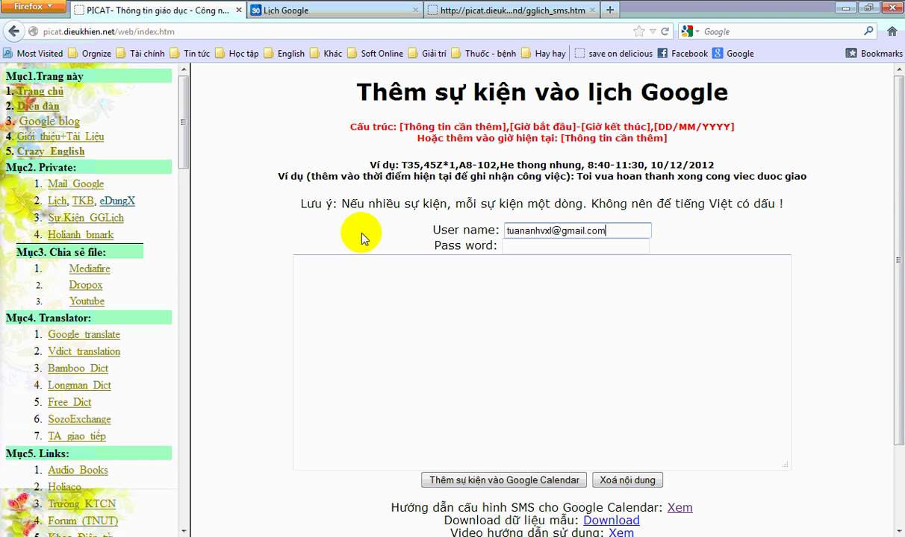
- Enter the other Google account's Gmail address as the User name and move to Pass word
{"action": "left_click", "coordinate": [537, 246]}
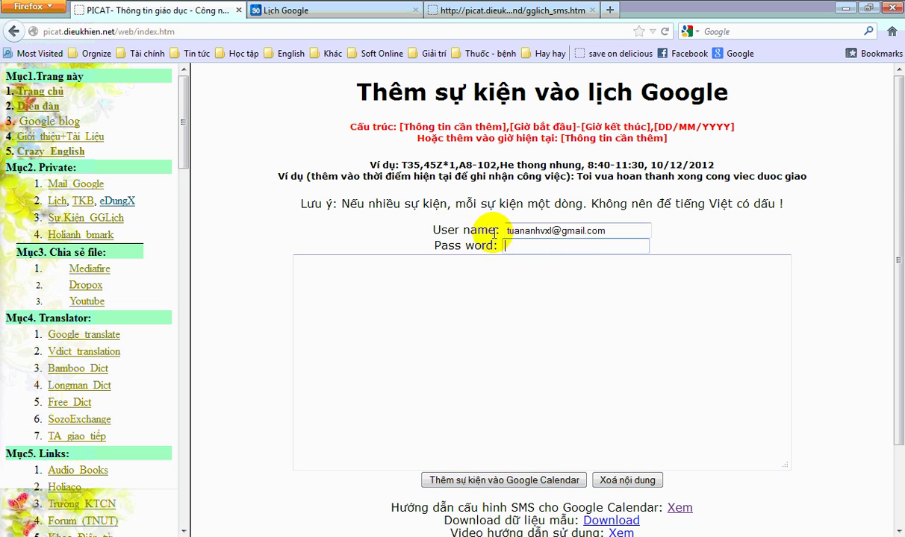
{"action": "left_click", "coordinate": [523, 246]}
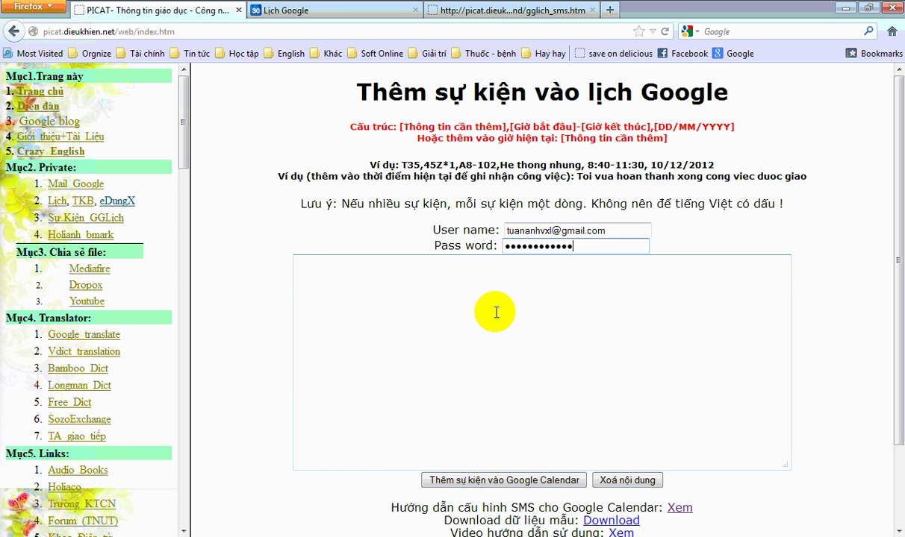
{"action": "left_click", "coordinate": [496, 313]}
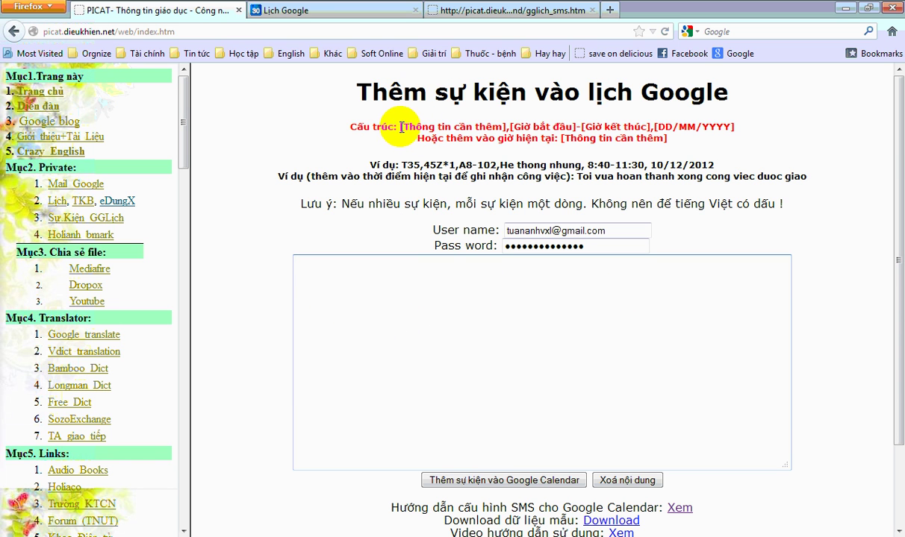
{"action": "left_click_drag", "start_coordinate": [402, 128], "coordinate": [497, 127]}
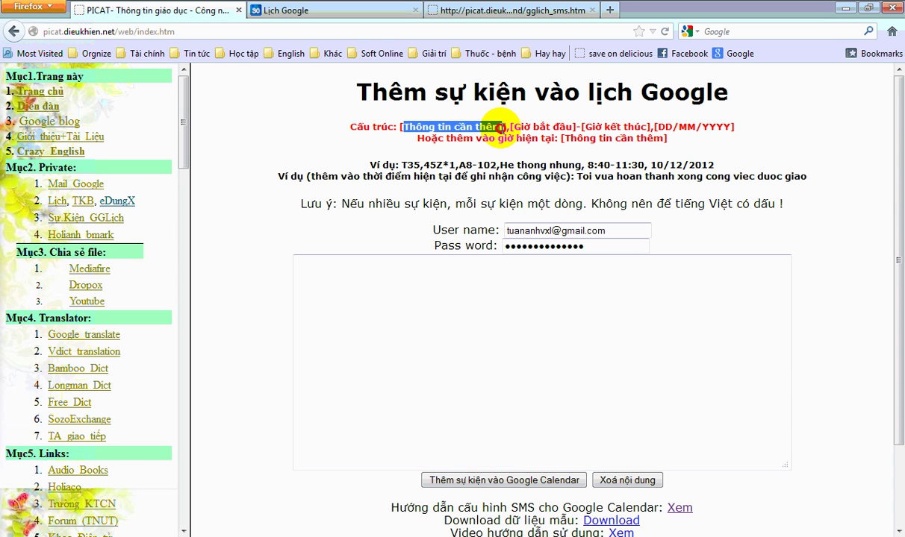
{"action": "left_click_drag", "start_coordinate": [513, 128], "coordinate": [648, 127]}
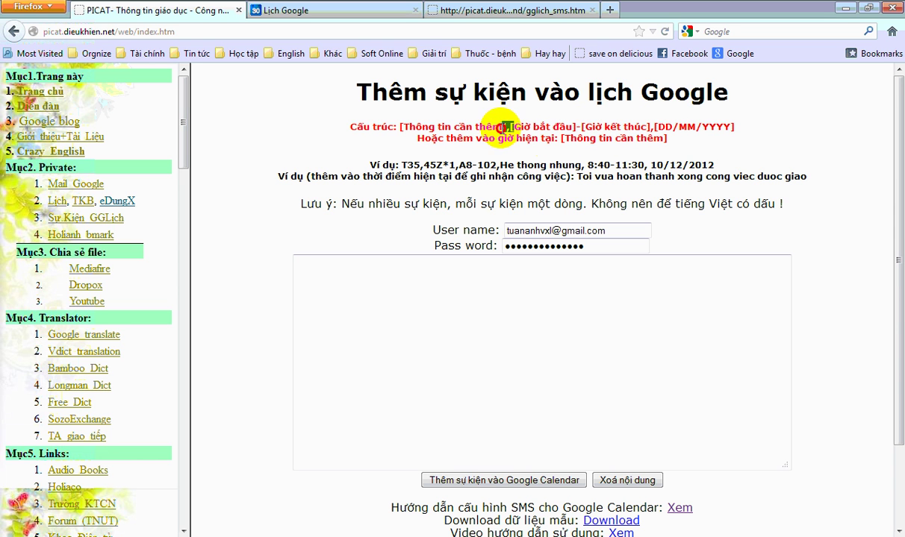
{"action": "left_click", "coordinate": [655, 128]}
{"action": "left_click_drag", "start_coordinate": [656, 128], "coordinate": [627, 127]}
{"action": "left_click", "coordinate": [653, 128]}
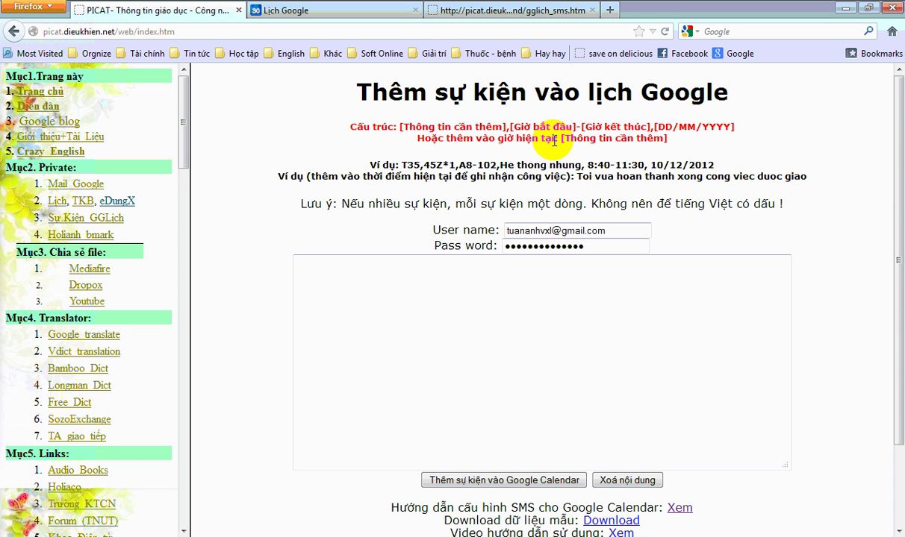
{"action": "left_click_drag", "start_coordinate": [553, 139], "coordinate": [456, 137]}
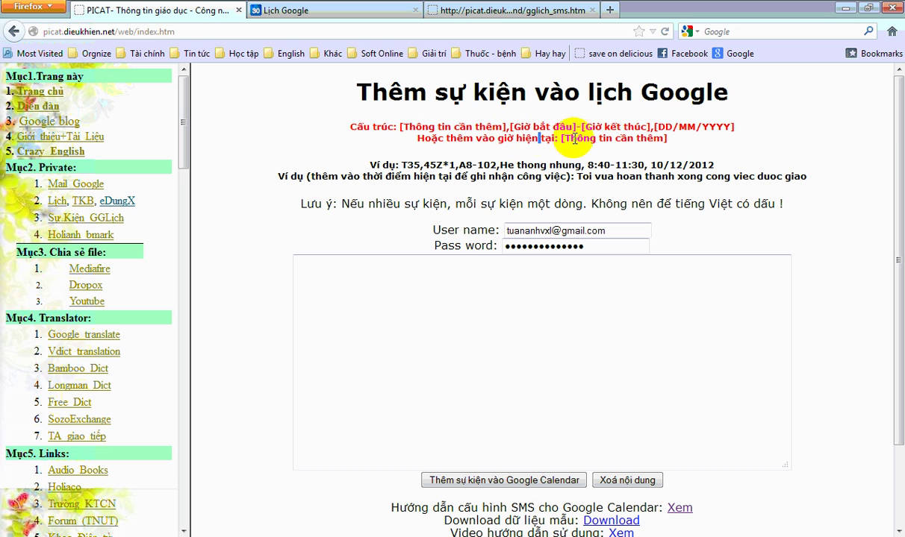
{"action": "left_click", "coordinate": [539, 139]}
{"action": "mouse_move", "coordinate": [571, 140]}
{"action": "left_mouse_down"}
{"action": "mouse_move", "coordinate": [664, 141]}
{"action": "mouse_move", "coordinate": [565, 139]}
{"action": "left_mouse_up"}
{"action": "left_click", "coordinate": [574, 142]}
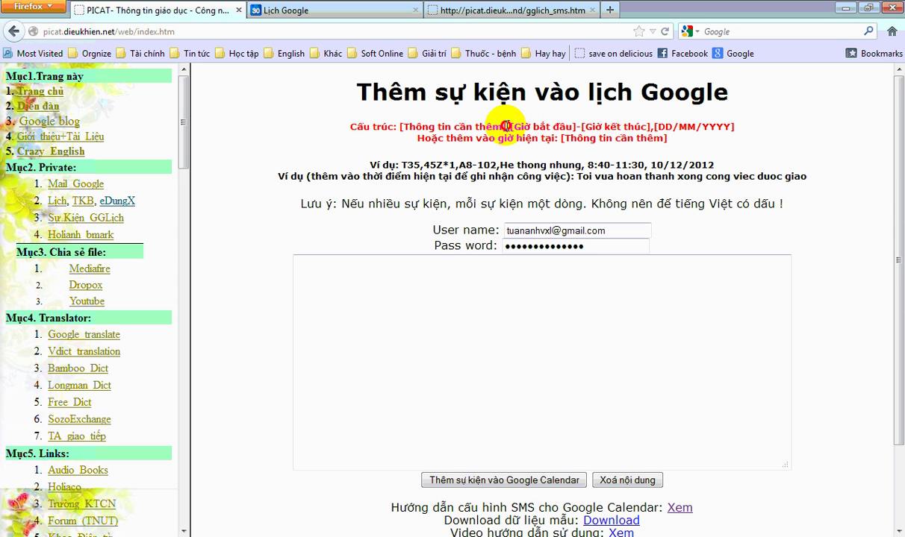
{"action": "left_click_drag", "start_coordinate": [505, 126], "coordinate": [686, 133]}
{"action": "left_click", "coordinate": [638, 138]}
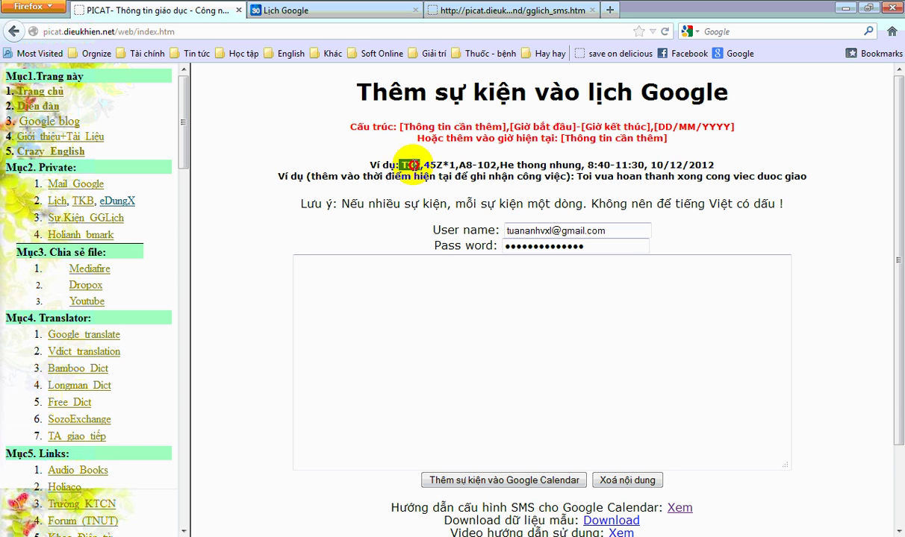
{"action": "left_click_drag", "start_coordinate": [412, 165], "coordinate": [403, 164]}
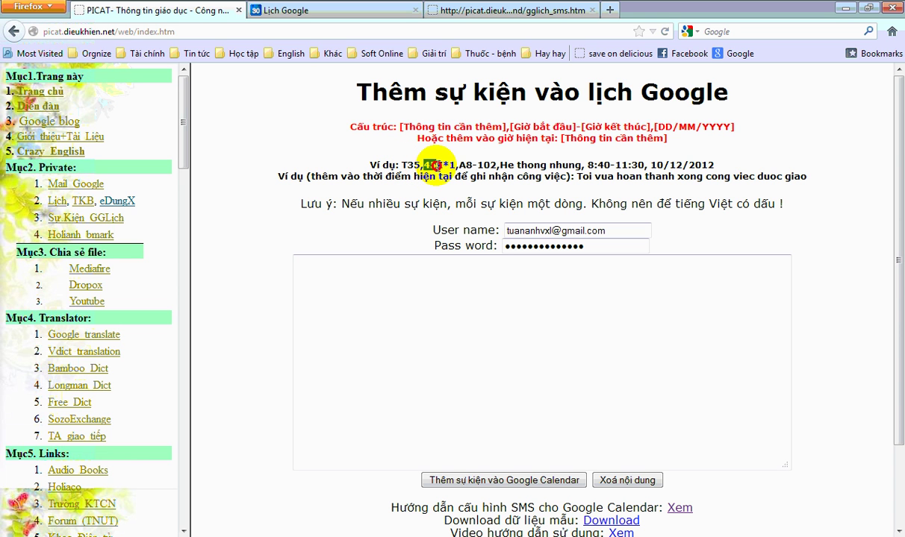
{"action": "left_click_drag", "start_coordinate": [452, 165], "coordinate": [532, 164]}
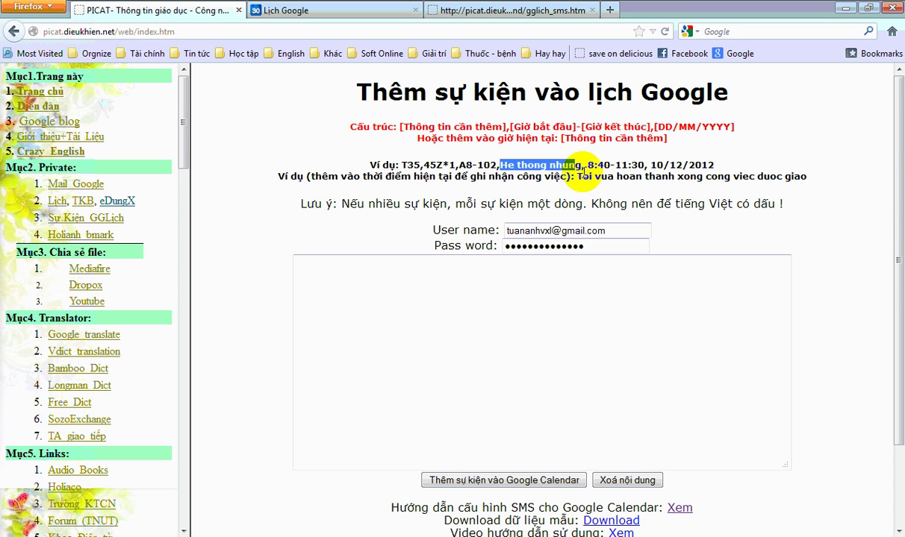
{"action": "left_click", "coordinate": [589, 165]}
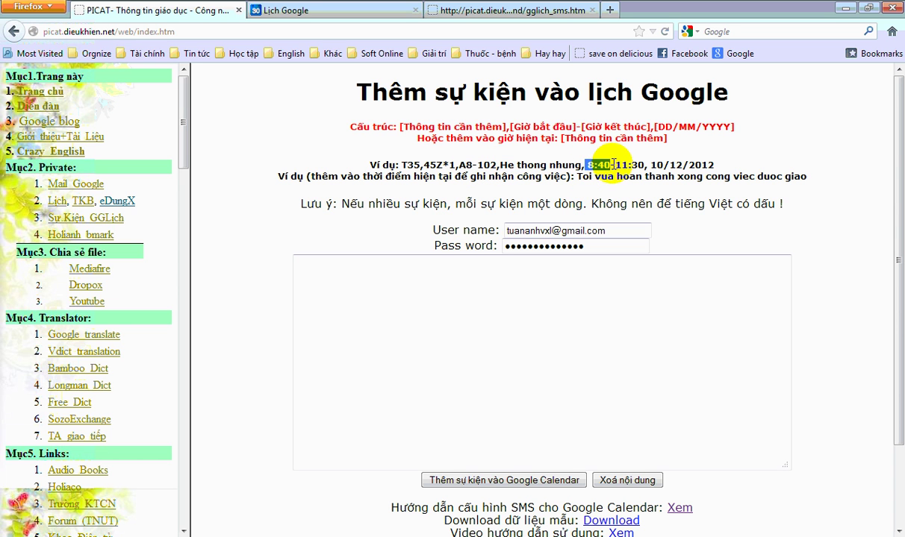
{"action": "left_click_drag", "start_coordinate": [616, 164], "coordinate": [719, 166]}
{"action": "left_click", "coordinate": [624, 160]}
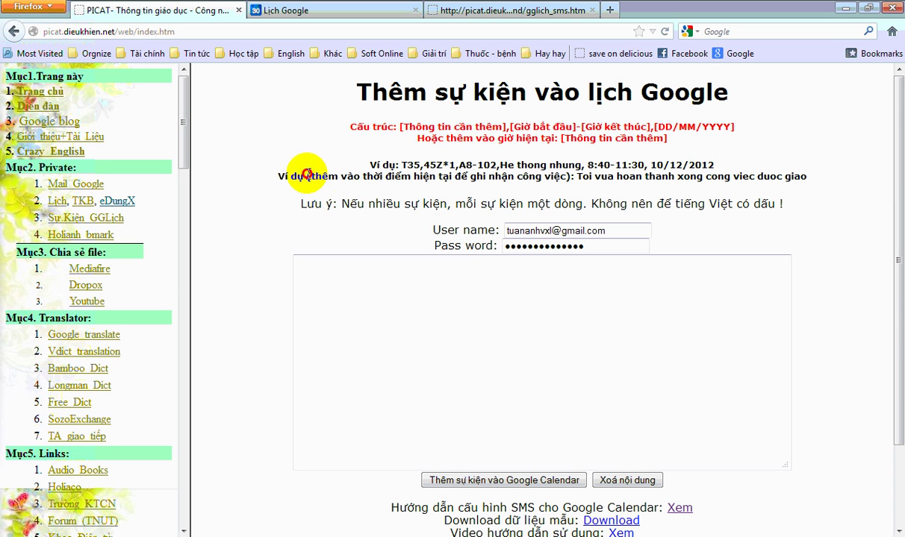
{"action": "left_click_drag", "start_coordinate": [306, 176], "coordinate": [804, 178]}
{"action": "key", "text": "ctrl+c"}
{"action": "left_click", "coordinate": [579, 178]}
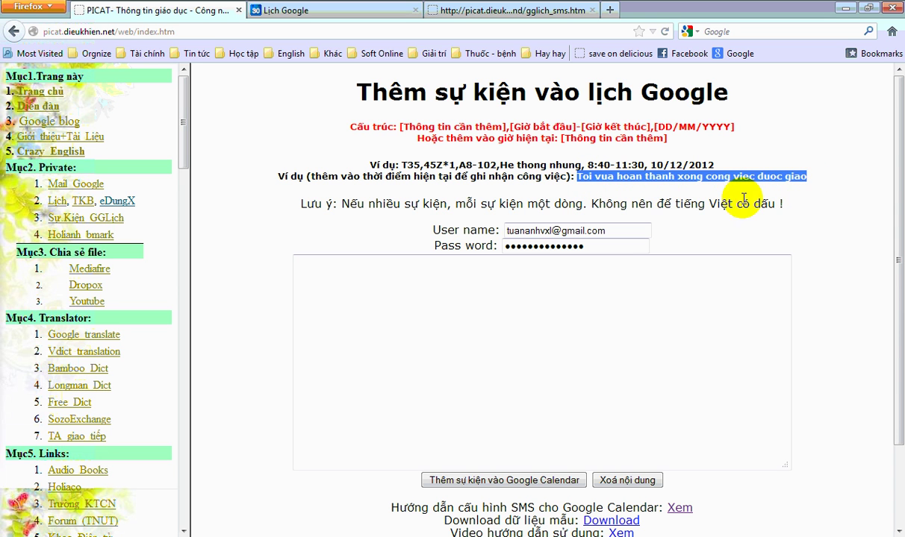
- Paste 'Toi vua hoan thanh xong cong viec duoc giao' into the event box with a 'Su kien thu 2' line
{"action": "left_click", "coordinate": [454, 303]}
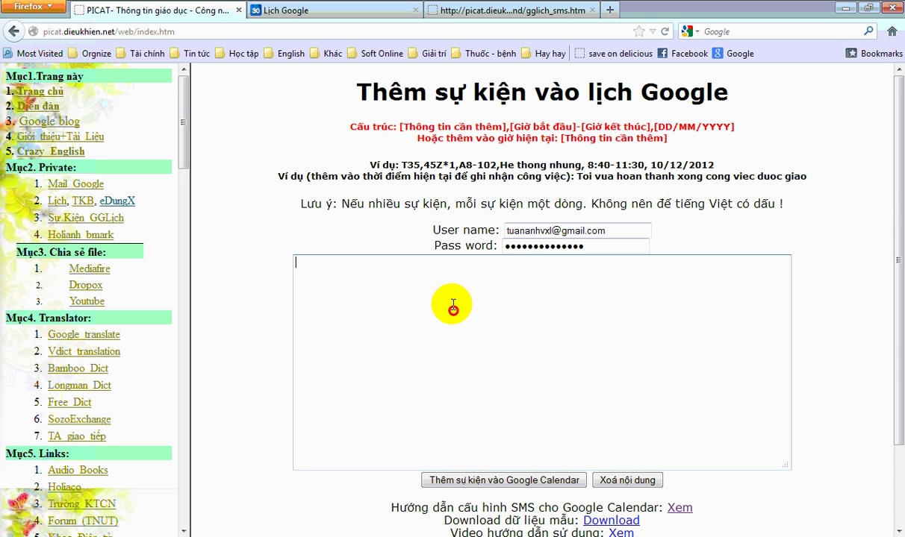
{"action": "key", "text": "ctrl+v"}
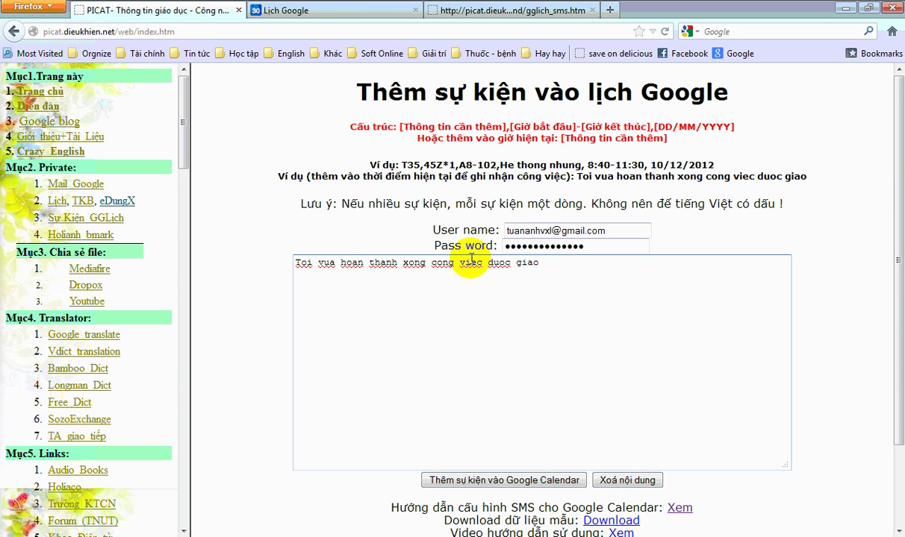
{"action": "left_click_drag", "start_coordinate": [342, 204], "coordinate": [456, 203]}
{"action": "left_click", "coordinate": [542, 267]}
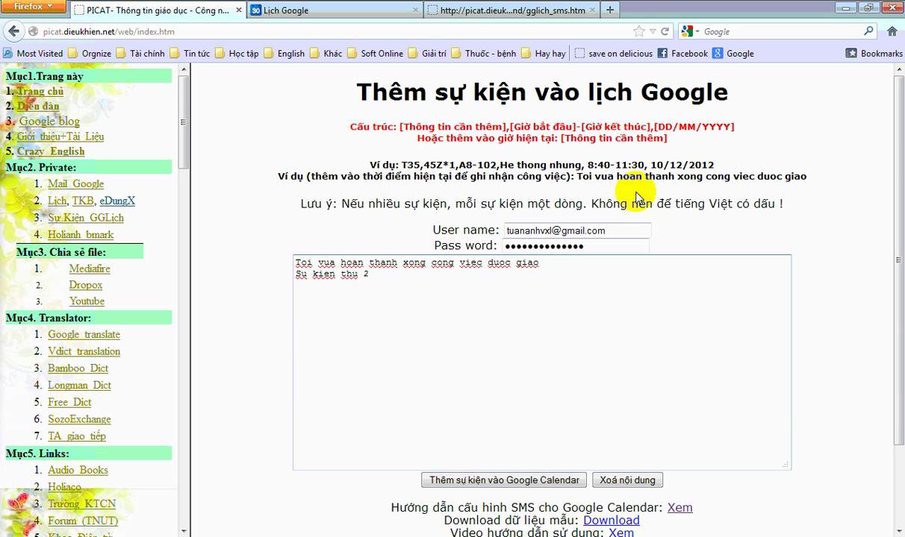
{"action": "left_click", "coordinate": [358, 275]}
{"action": "left_click_drag", "start_coordinate": [358, 275], "coordinate": [397, 265]}
{"action": "key", "text": "End"}
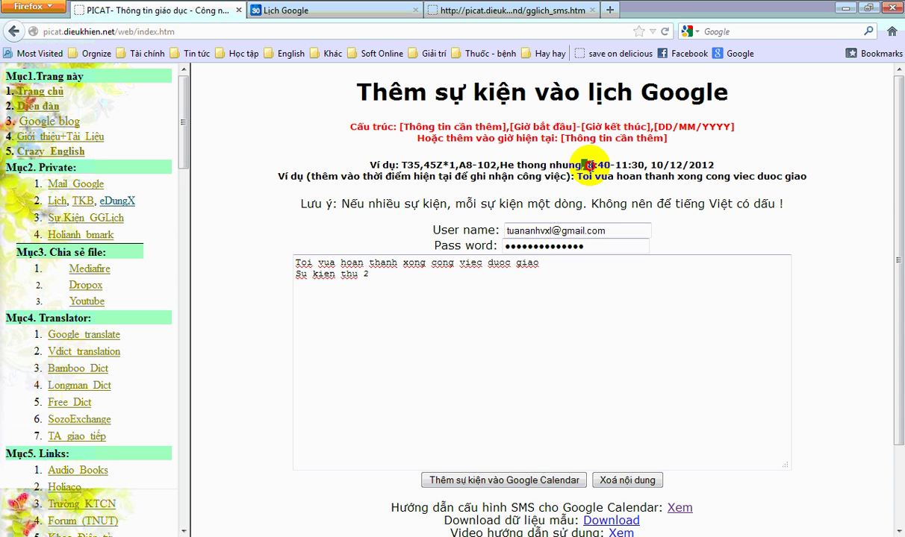
{"action": "left_click_drag", "start_coordinate": [582, 164], "coordinate": [727, 166]}
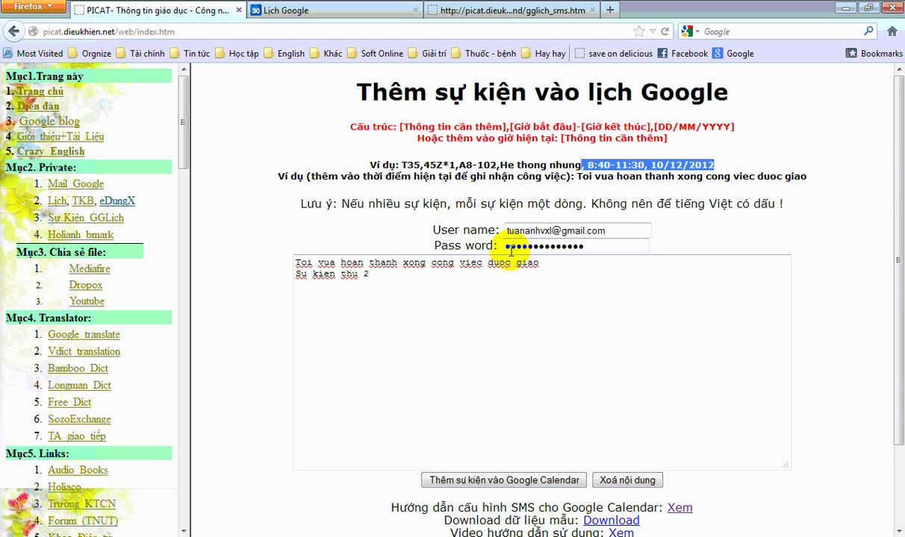
{"action": "left_click", "coordinate": [452, 284]}
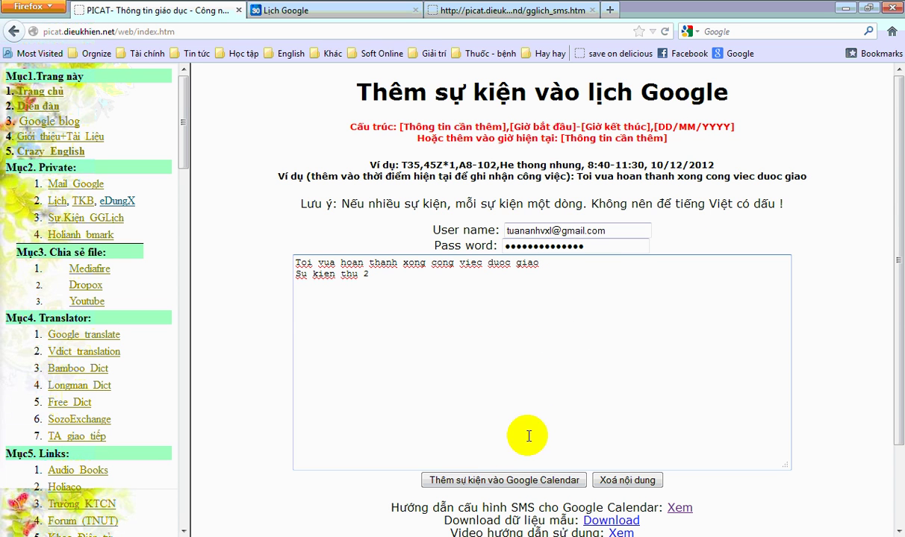
- Submit both events to Google Calendar and review the confirmation message
{"action": "left_click", "coordinate": [470, 482]}
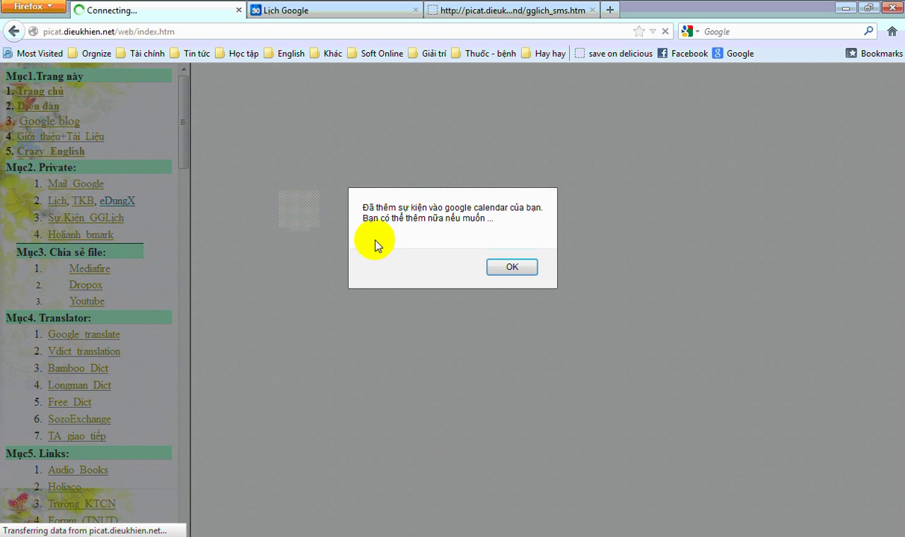
{"action": "left_click_drag", "start_coordinate": [364, 208], "coordinate": [528, 214]}
{"action": "left_click", "coordinate": [496, 218]}
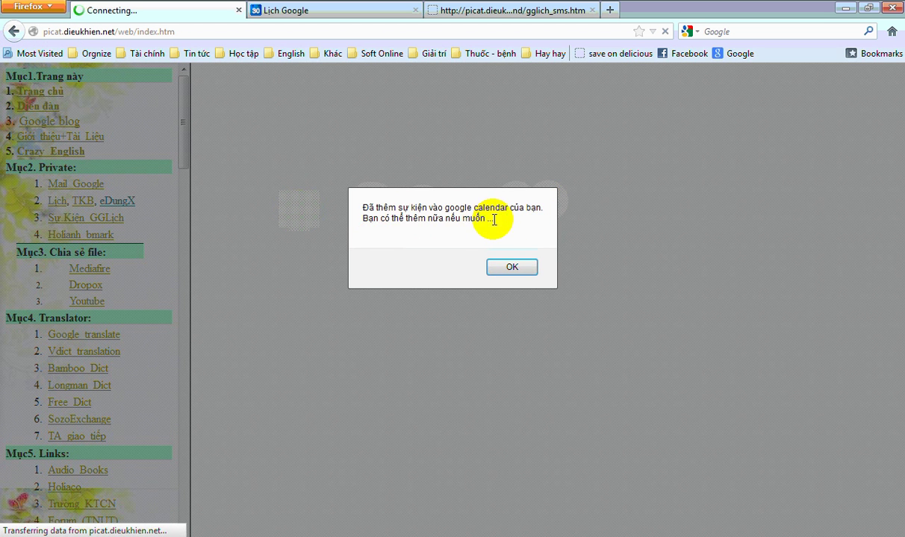
- Refresh Google Calendar on the current week and show the agenda with both 21:30–22:30 events on 30/9
{"action": "left_click", "coordinate": [513, 267]}
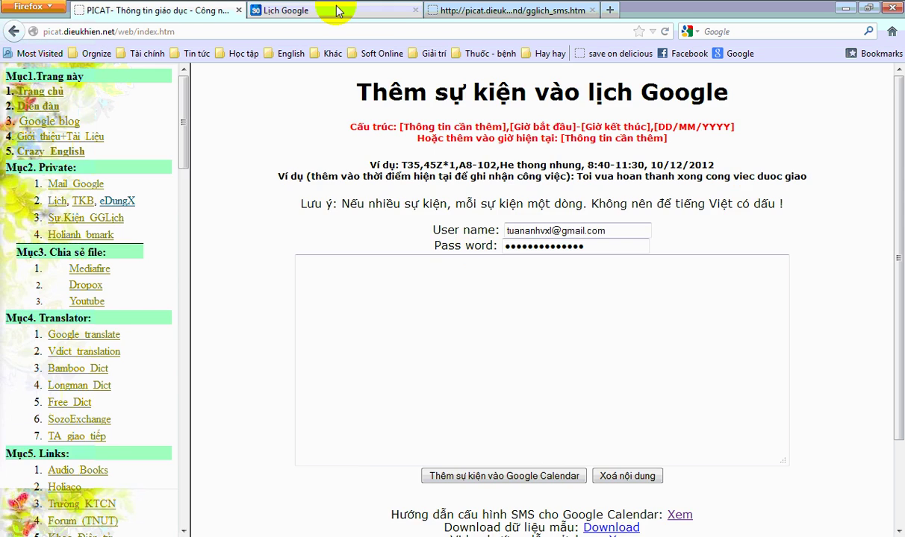
{"action": "left_click", "coordinate": [339, 10]}
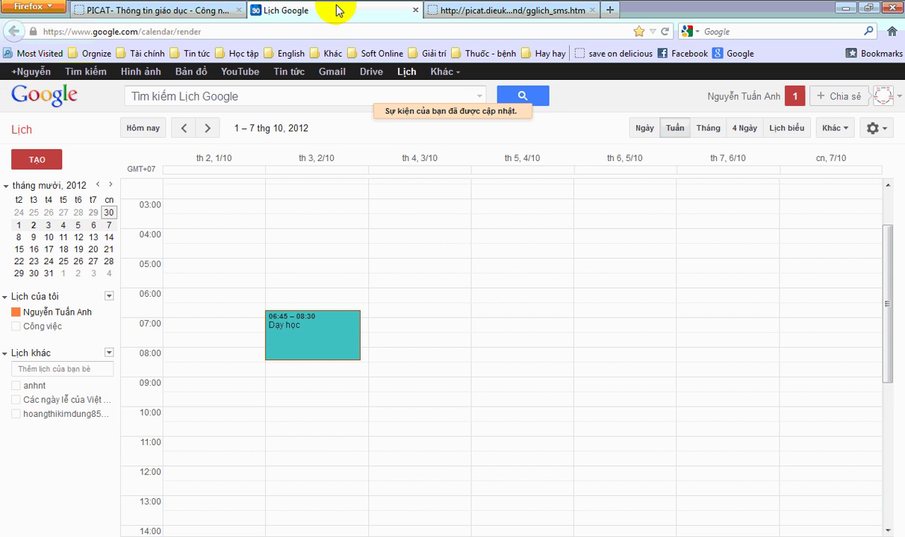
{"action": "left_click", "coordinate": [142, 129]}
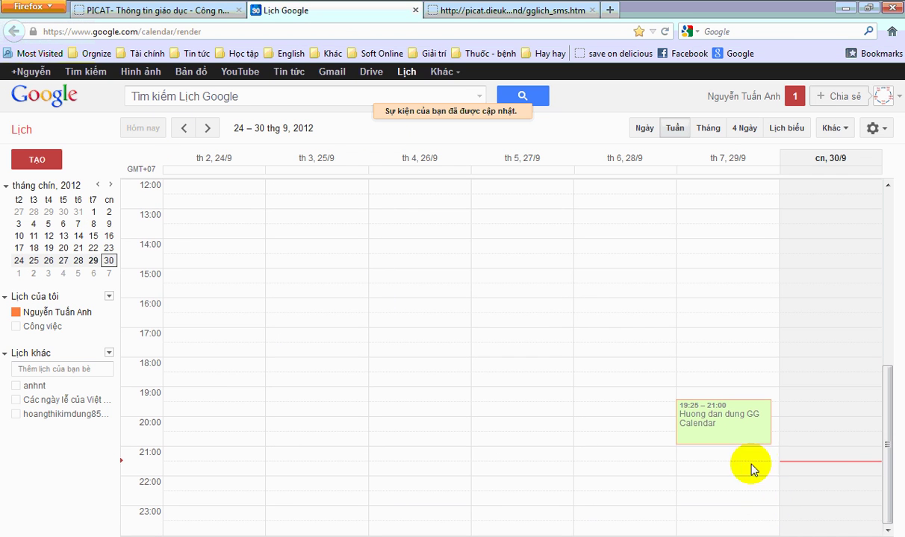
{"action": "left_click", "coordinate": [832, 129]}
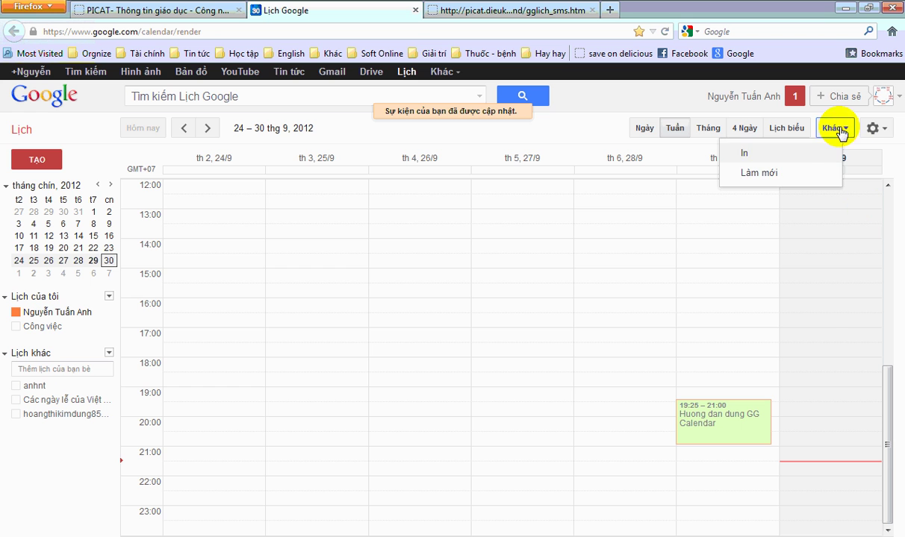
{"action": "left_click", "coordinate": [765, 173]}
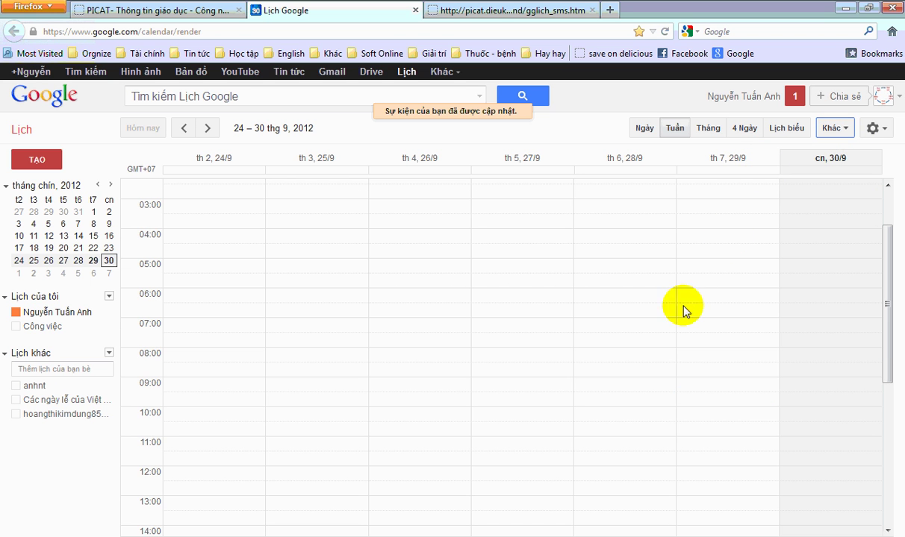
{"action": "scroll", "coordinate": [347, 309], "scroll_direction": "down", "scroll_amount": 8}
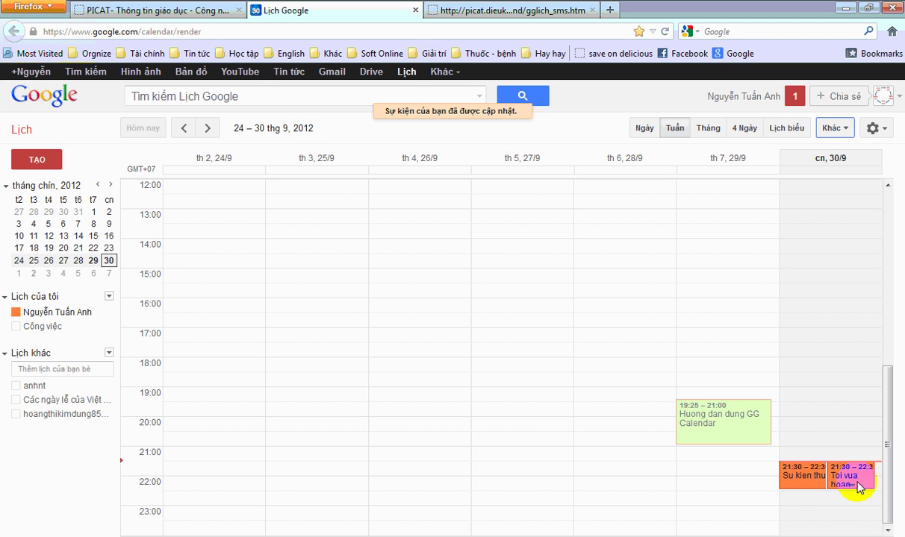
{"action": "left_click", "coordinate": [790, 131]}
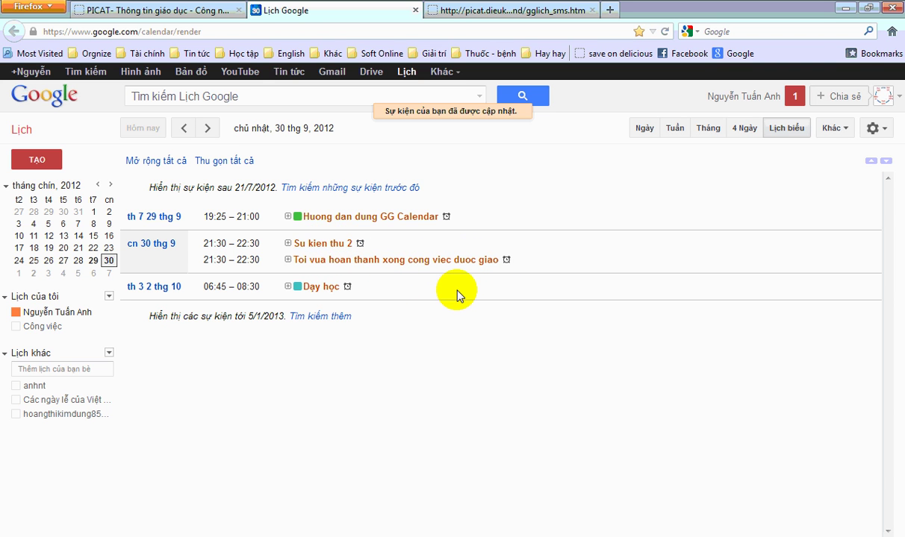
- Delete Dạy học, Toi vua hoan thanh xong cong viec duoc giao, Huong dan dung GG Calendar and Su kien thu 2
{"action": "left_click", "coordinate": [153, 161]}
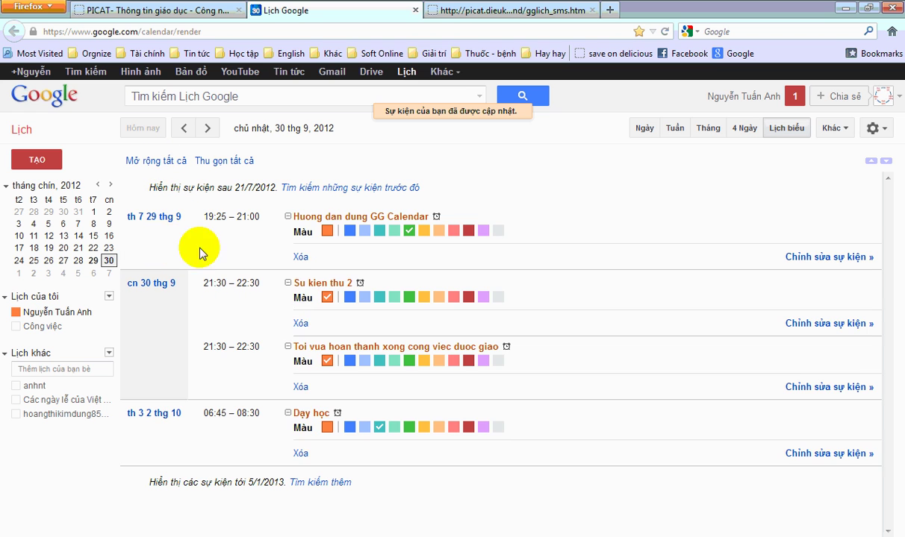
{"action": "left_click", "coordinate": [300, 453]}
{"action": "left_click", "coordinate": [302, 389]}
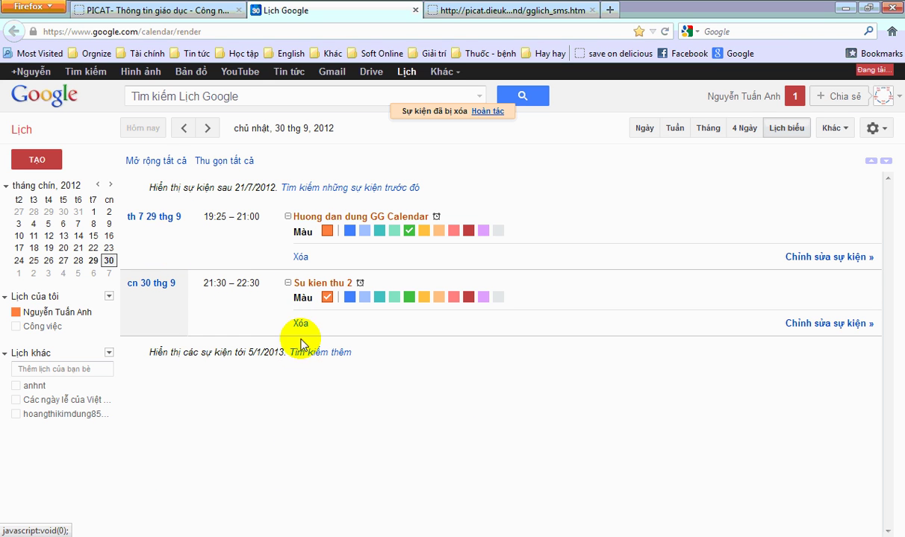
{"action": "left_click", "coordinate": [303, 258]}
{"action": "left_click", "coordinate": [299, 257]}
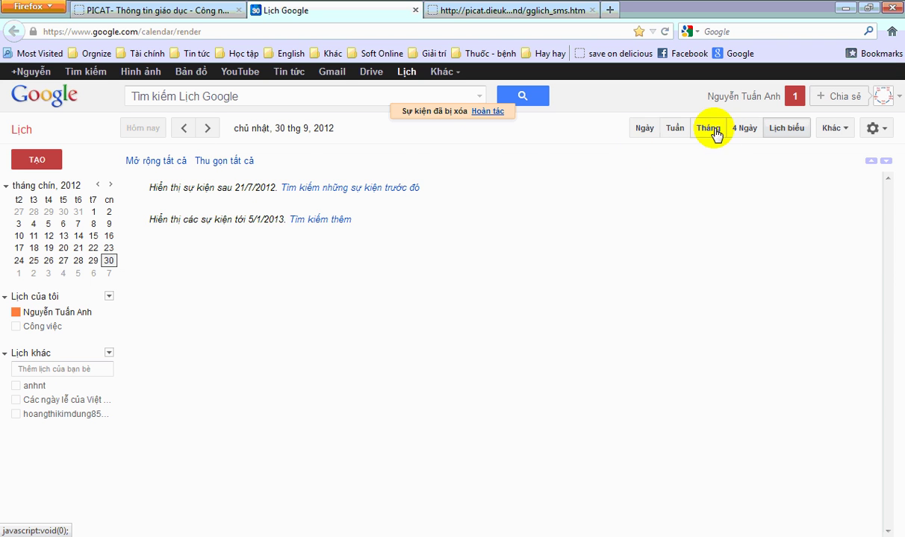
{"action": "left_click", "coordinate": [675, 127]}
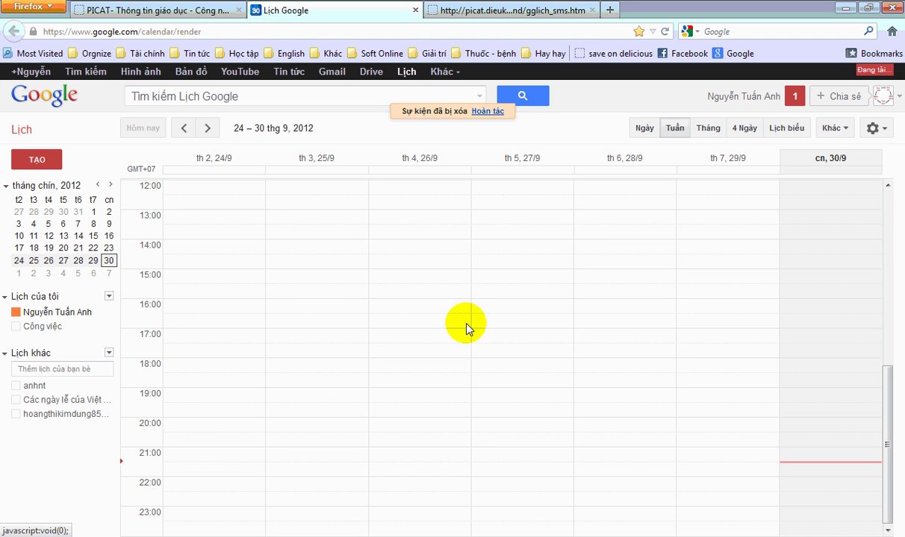
- Submit the 'Thu lai mot lan nua' event from the PICAT form, then return to Google Calendar
{"action": "left_click", "coordinate": [455, 13]}
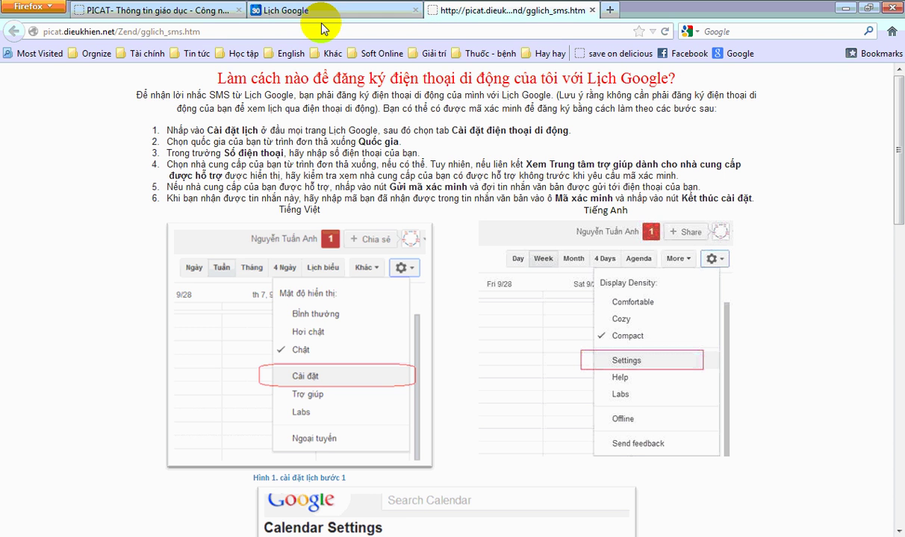
{"action": "left_click", "coordinate": [201, 10]}
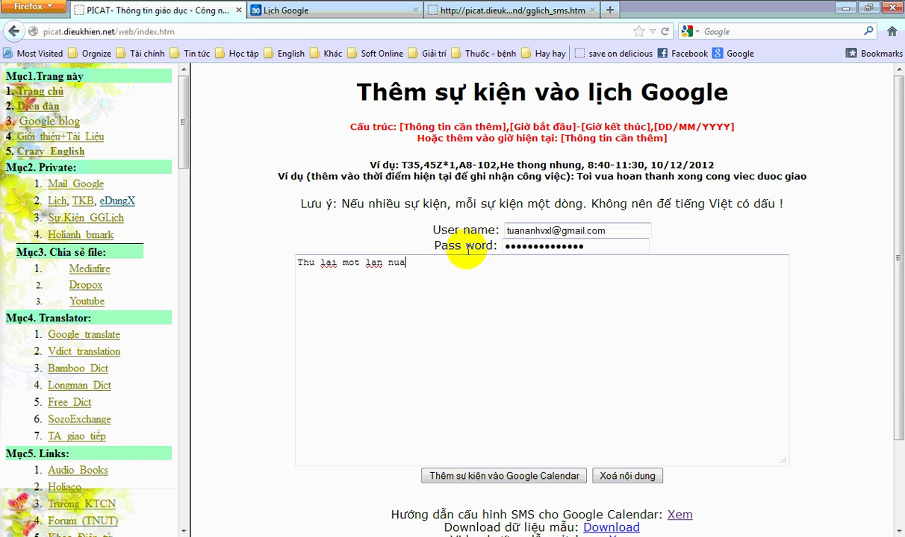
{"action": "left_click", "coordinate": [464, 479]}
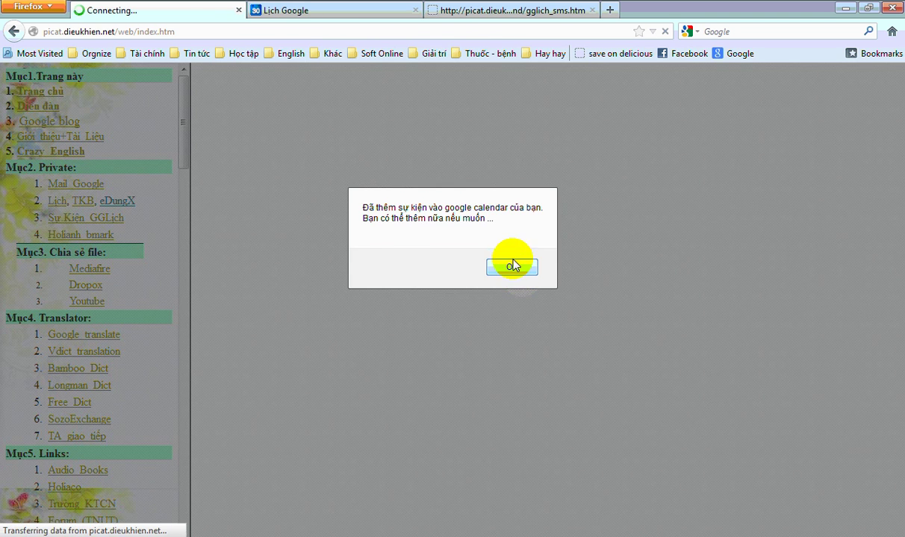
{"action": "left_click", "coordinate": [512, 266]}
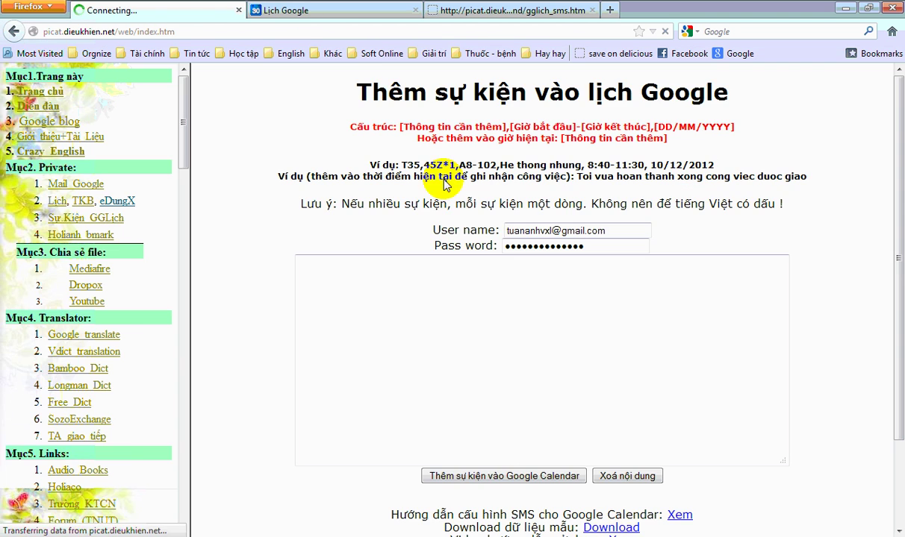
{"action": "left_click", "coordinate": [314, 10]}
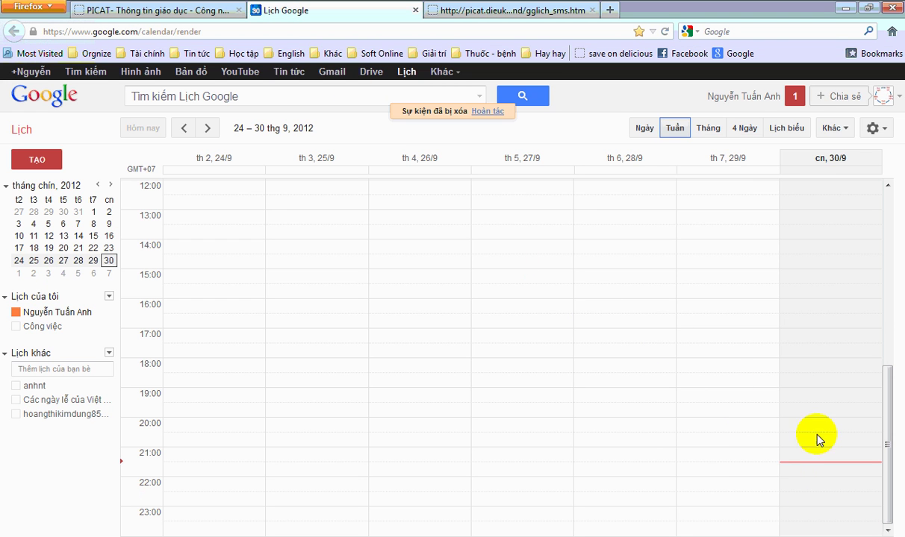
- Refresh the calendar and open the 'Thu lai mot lan nua' event at 21:31–22:31 on Sunday 30/9
{"action": "left_click", "coordinate": [835, 129]}
{"action": "left_click", "coordinate": [781, 176]}
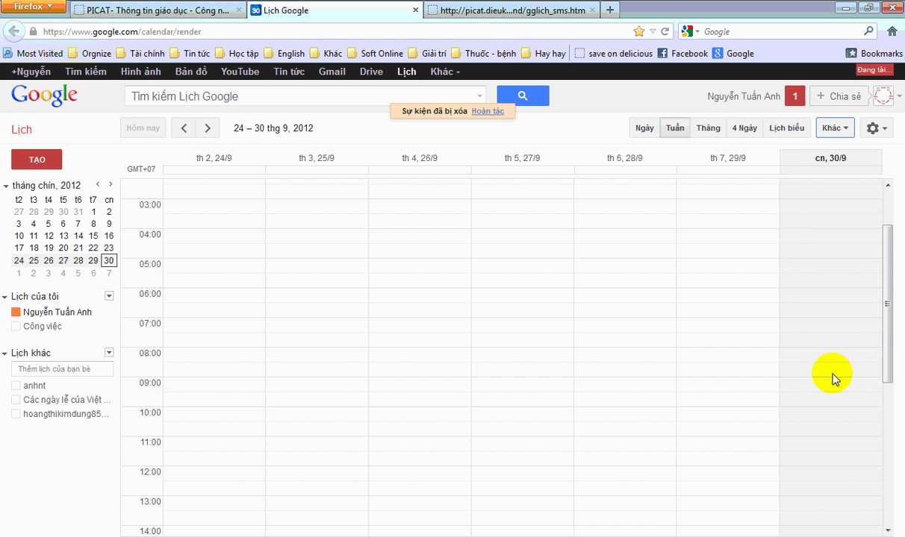
{"action": "left_click_drag", "start_coordinate": [890, 343], "coordinate": [895, 478]}
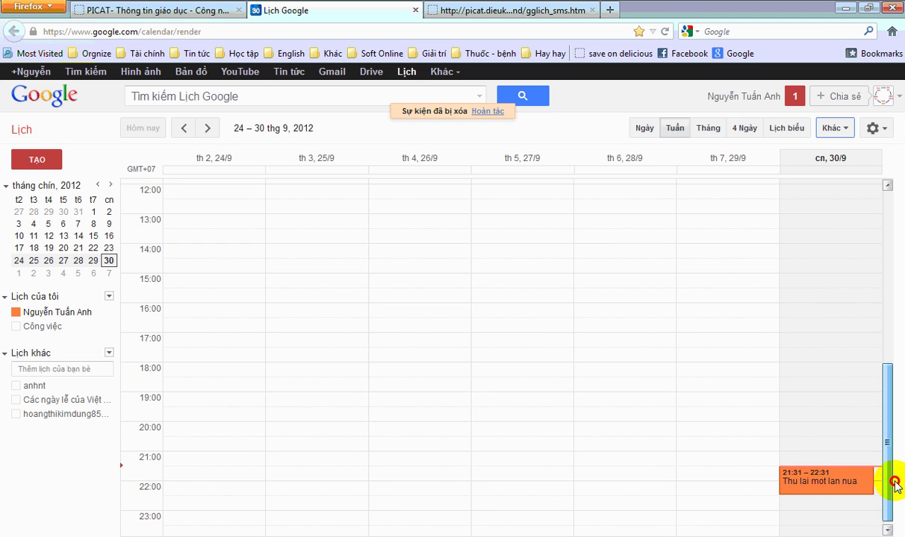
{"action": "left_click", "coordinate": [843, 490]}
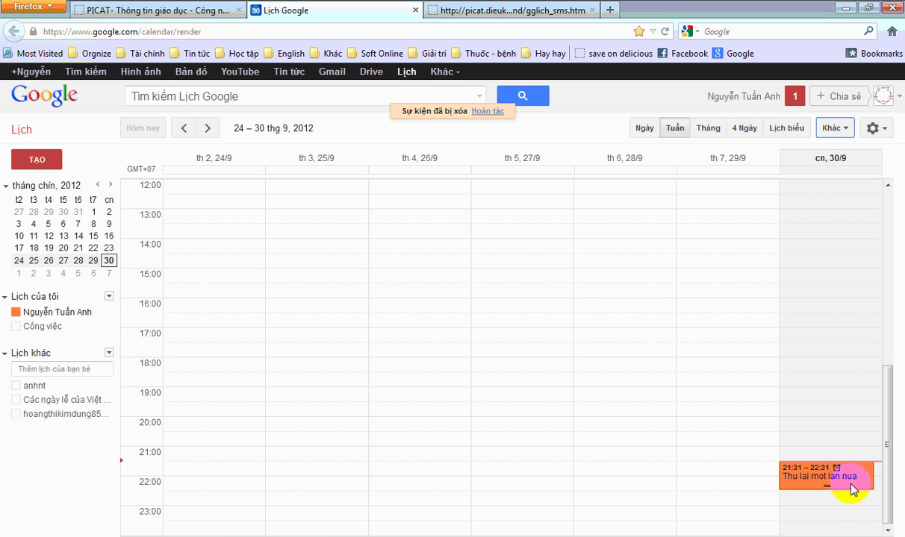
{"action": "left_click", "coordinate": [862, 477]}
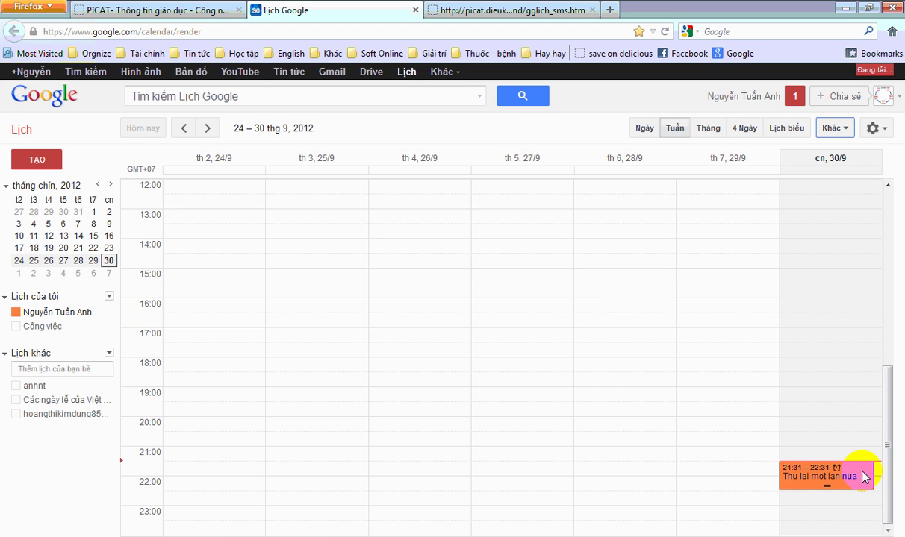
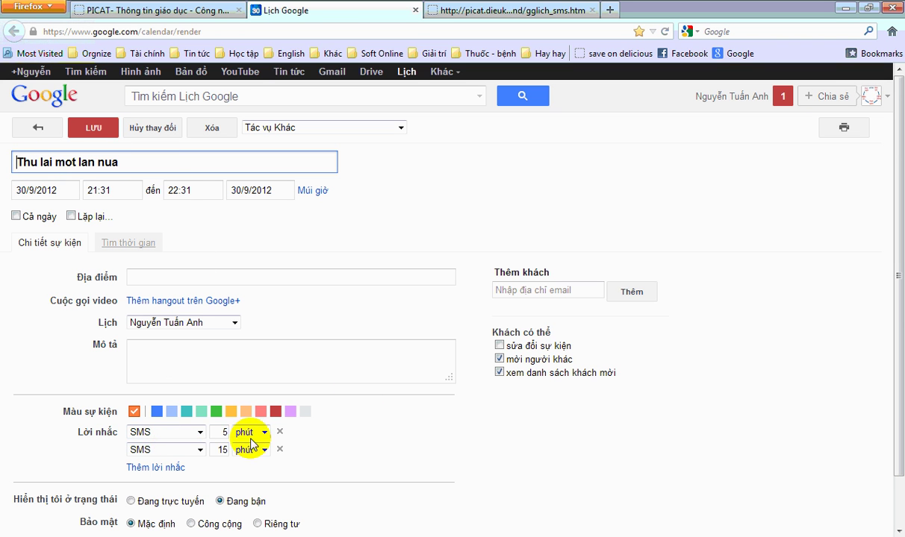
- Close the event editor to get back to the week view with 'Thu lai mot lan nua' on 30/9
{"action": "left_click", "coordinate": [40, 132]}
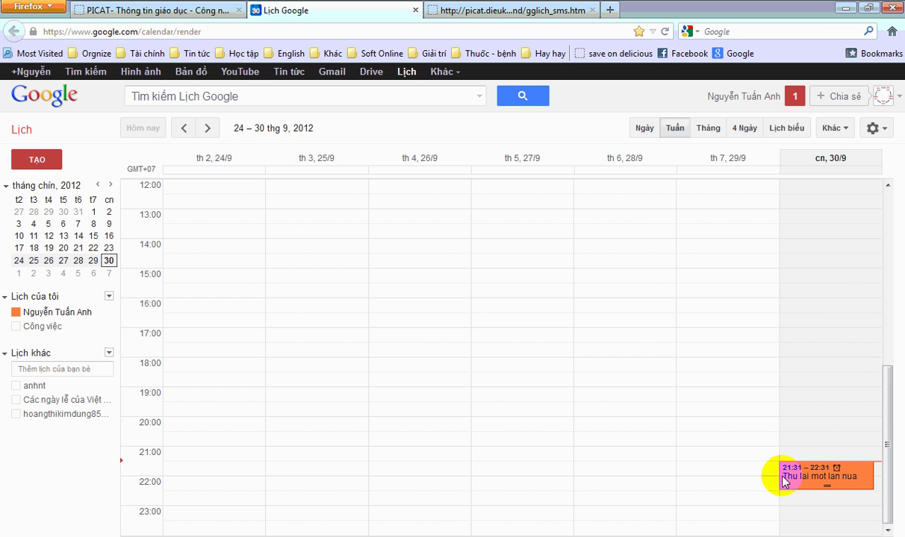
- Paste the example line 'T35,45Z*1,A8-102,He thong nhung, 8:40-11:30' into PICAT's event box
{"action": "left_click", "coordinate": [157, 15]}
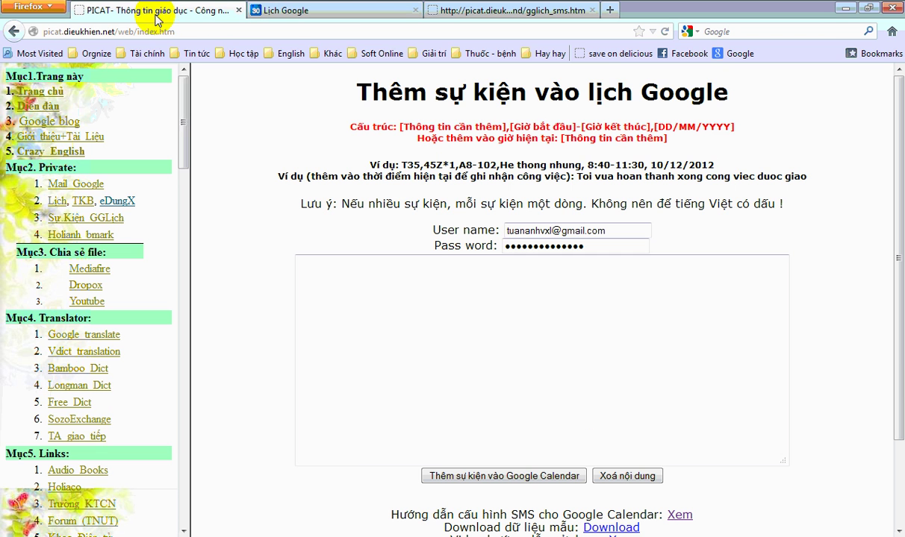
{"action": "left_click", "coordinate": [442, 276]}
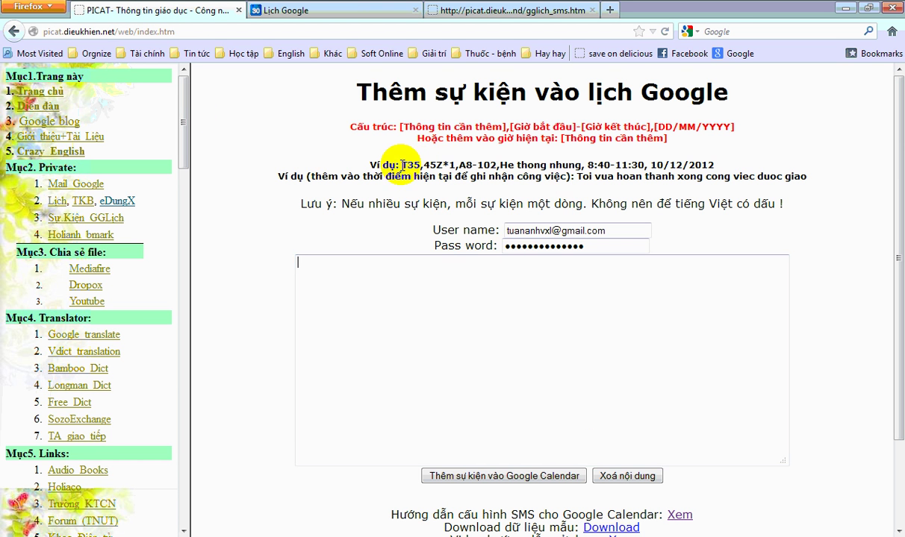
{"action": "left_click_drag", "start_coordinate": [402, 165], "coordinate": [718, 157]}
{"action": "key", "text": "ctrl+c"}
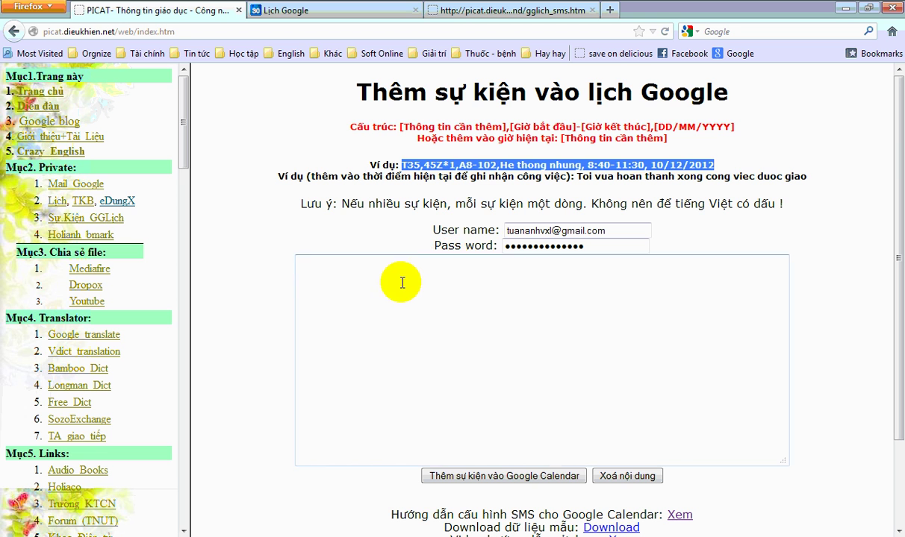
{"action": "left_click", "coordinate": [402, 282]}
{"action": "key", "text": "ctrl+v"}
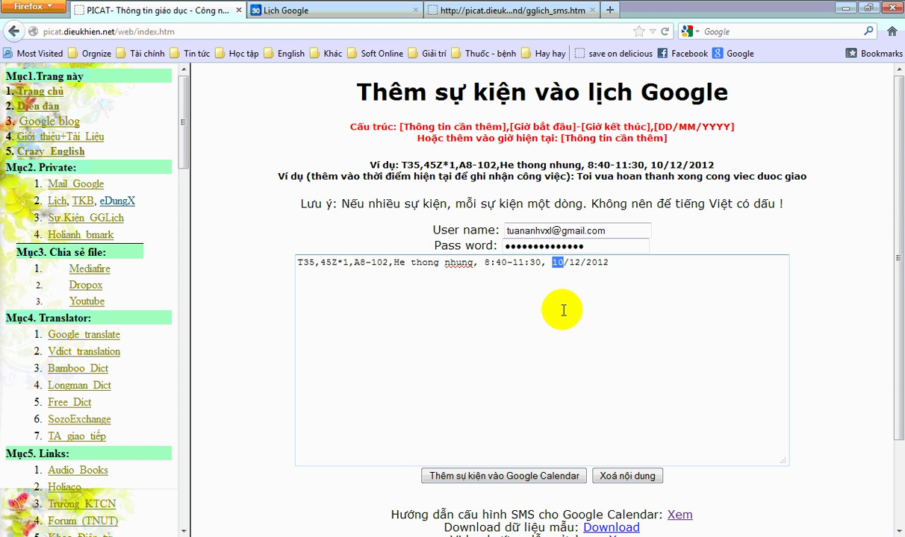
- Change the event date to 1/10/2012, submit it to Google Calendar and dismiss the confirmation
{"action": "left_click", "coordinate": [862, 517]}
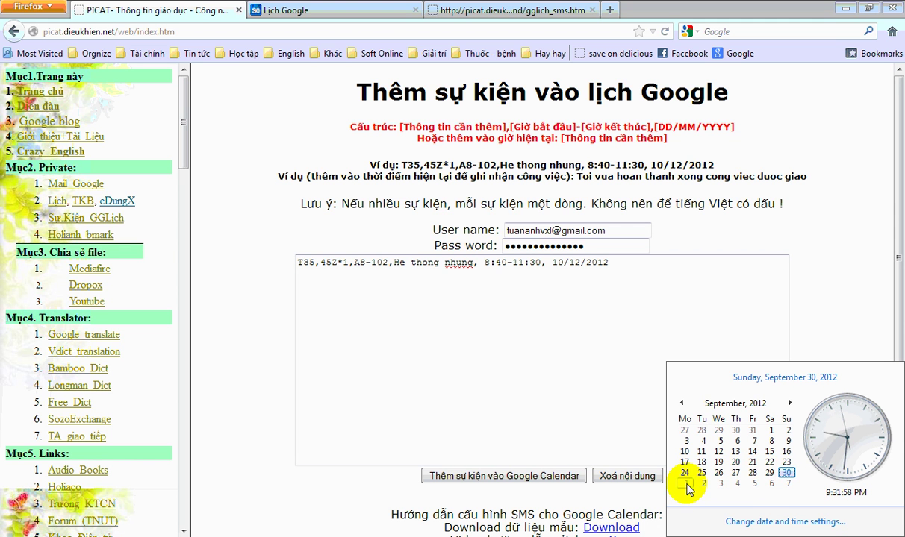
{"action": "left_click", "coordinate": [549, 264]}
{"action": "left_click_drag", "start_coordinate": [556, 265], "coordinate": [582, 265]}
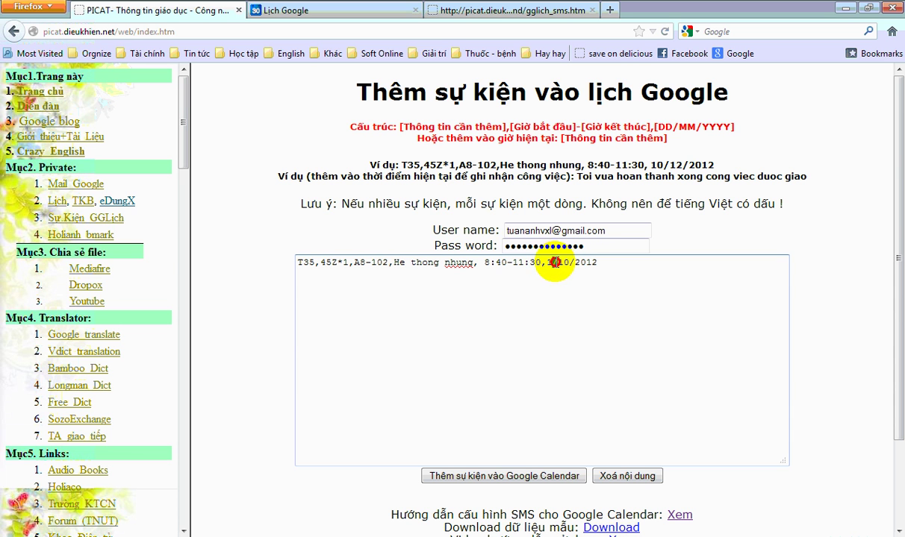
{"action": "left_click_drag", "start_coordinate": [568, 265], "coordinate": [575, 265]}
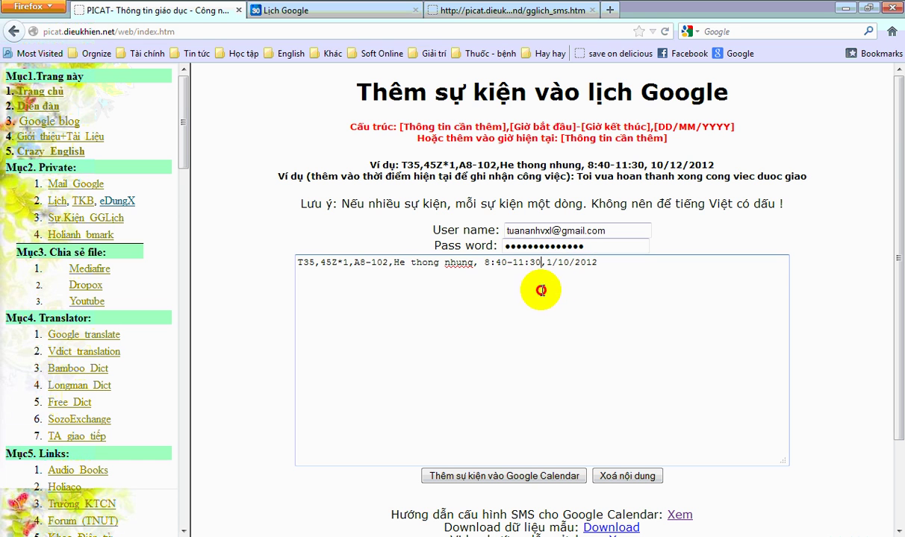
{"action": "left_click_drag", "start_coordinate": [483, 263], "coordinate": [297, 263]}
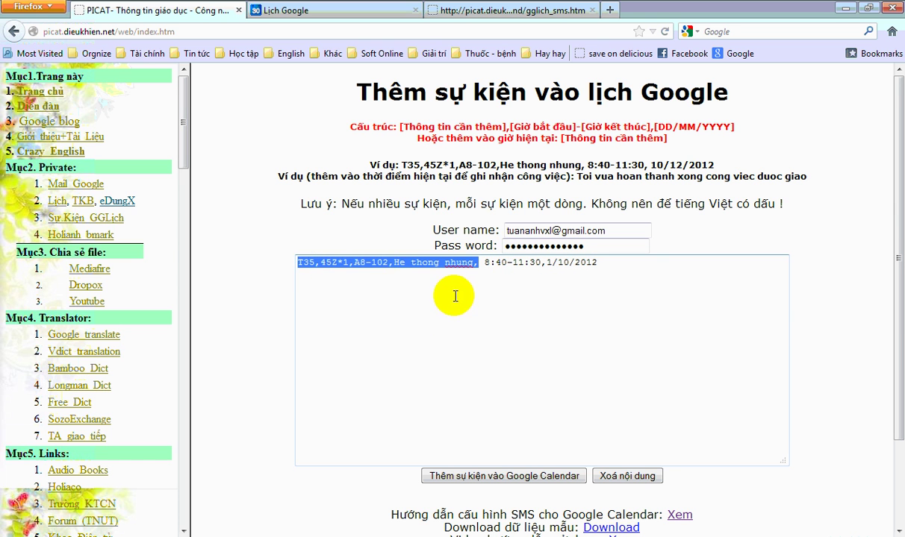
{"action": "left_click_drag", "start_coordinate": [472, 265], "coordinate": [299, 262]}
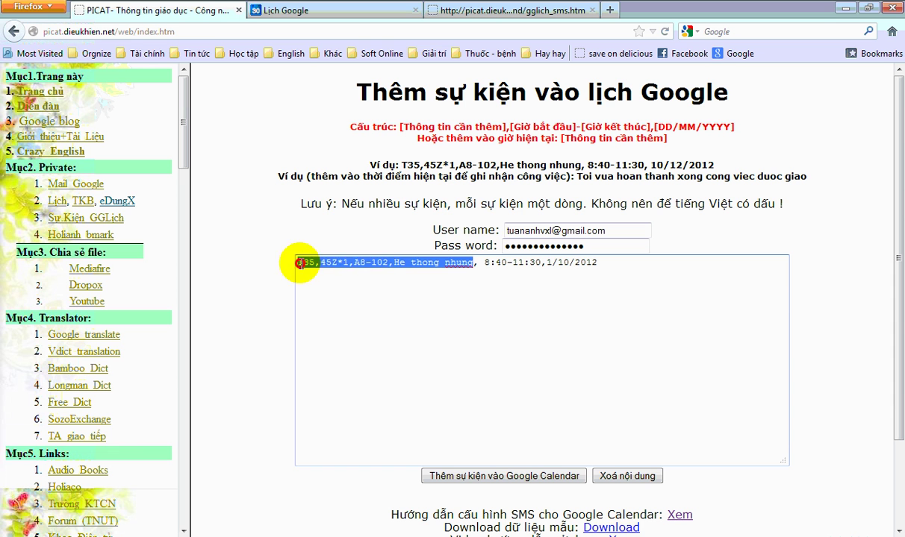
{"action": "left_click", "coordinate": [495, 287]}
{"action": "left_click", "coordinate": [495, 478]}
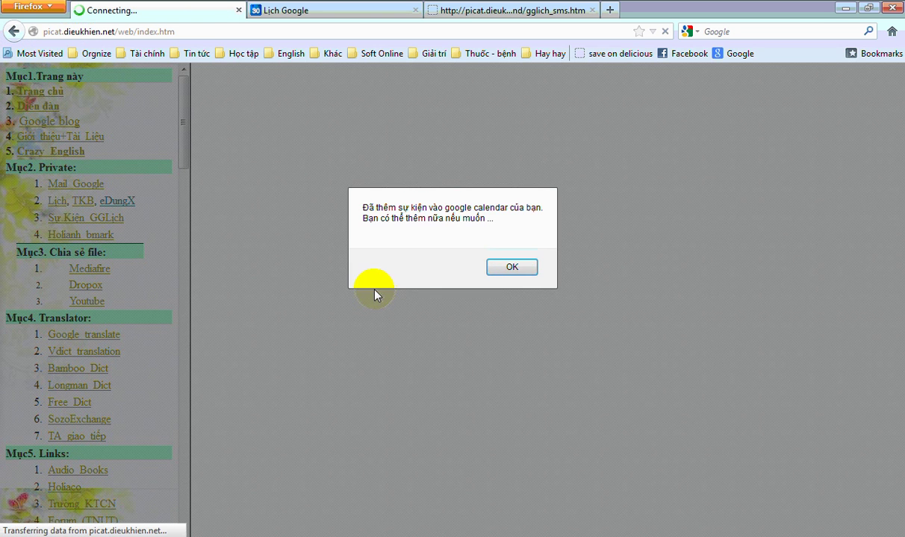
{"action": "left_click", "coordinate": [486, 271]}
- Move the calendar to the week of 1–7 October and refresh it with Khác > Làm mới
{"action": "left_click", "coordinate": [297, 11]}
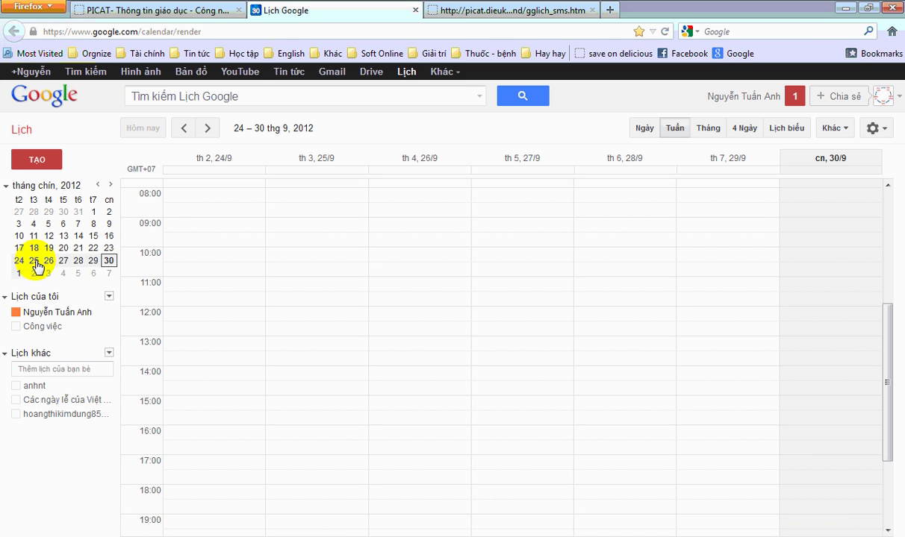
{"action": "left_click", "coordinate": [211, 129]}
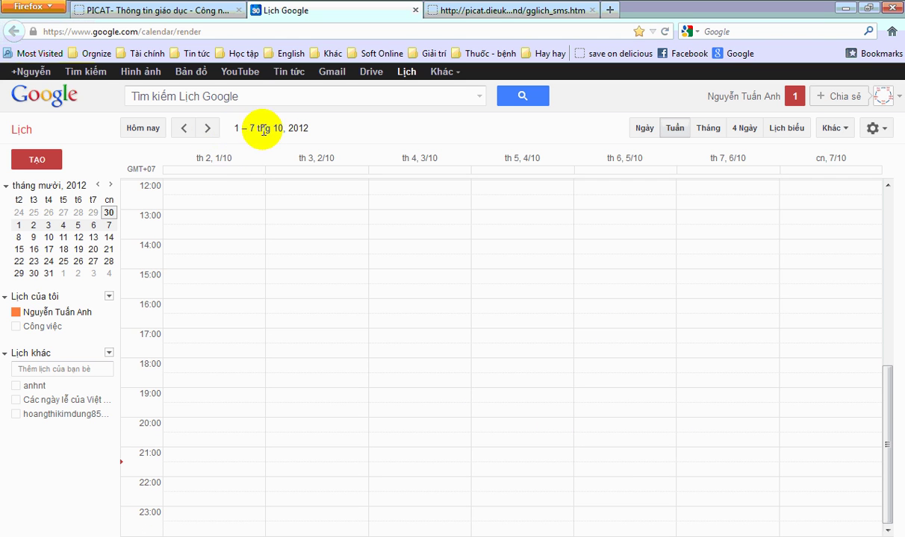
{"action": "scroll", "coordinate": [291, 249], "scroll_direction": "up", "scroll_amount": 8}
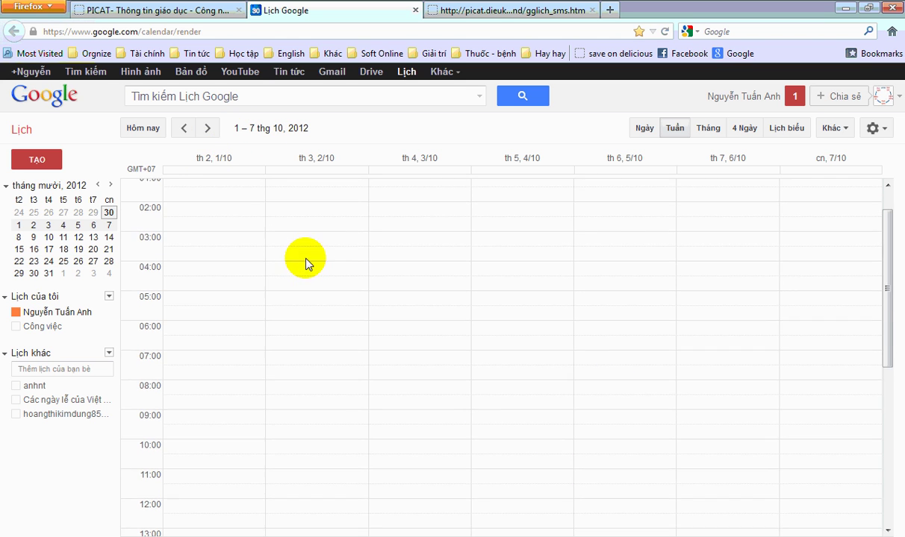
{"action": "scroll", "coordinate": [289, 247], "scroll_direction": "down", "scroll_amount": 8}
{"action": "left_click", "coordinate": [831, 128]}
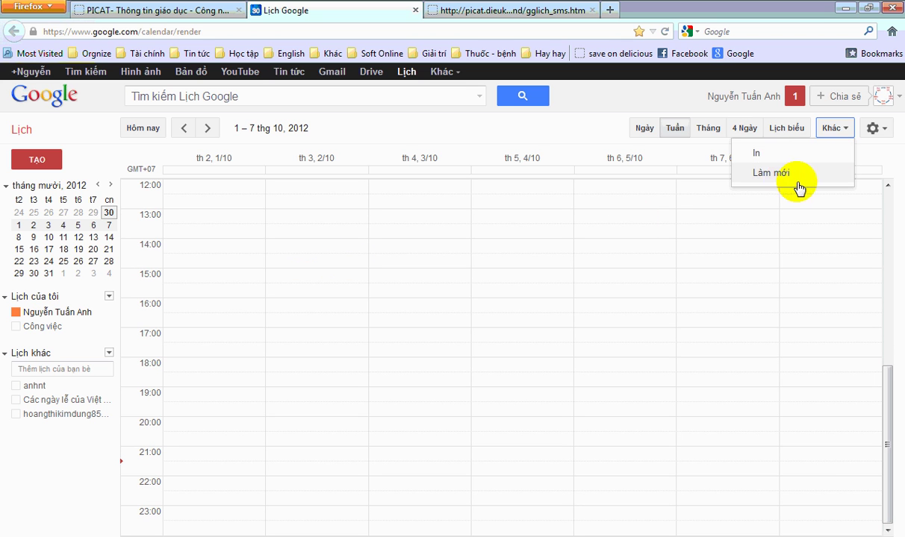
{"action": "left_click", "coordinate": [769, 176]}
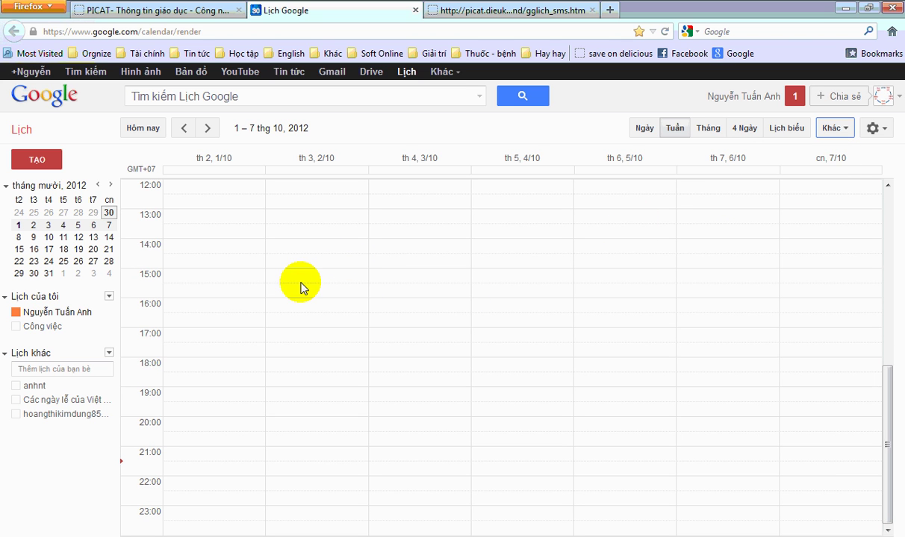
{"action": "scroll", "coordinate": [224, 296], "scroll_direction": "up", "scroll_amount": 3}
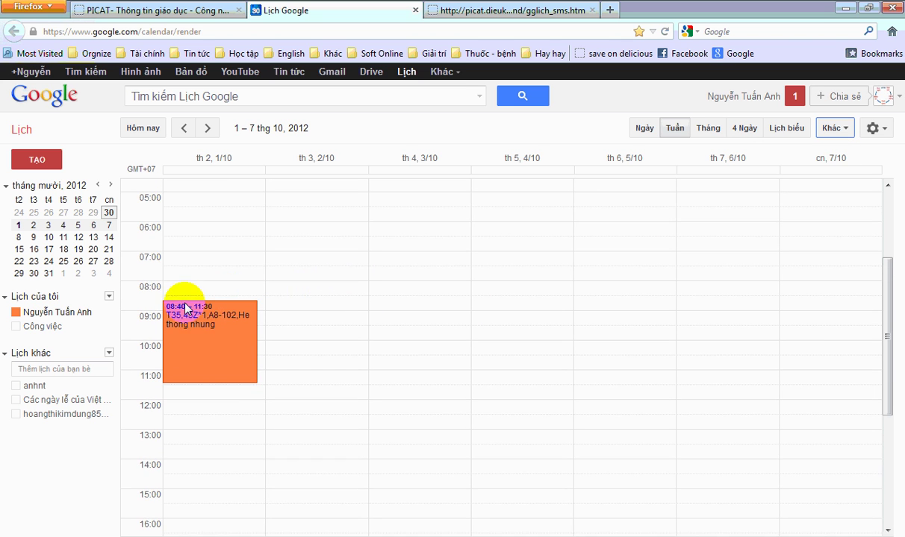
- Inspect the new 08:40–11:30 He thong nhung event on 1/10, then bring up the Word guide
{"action": "left_click", "coordinate": [229, 341]}
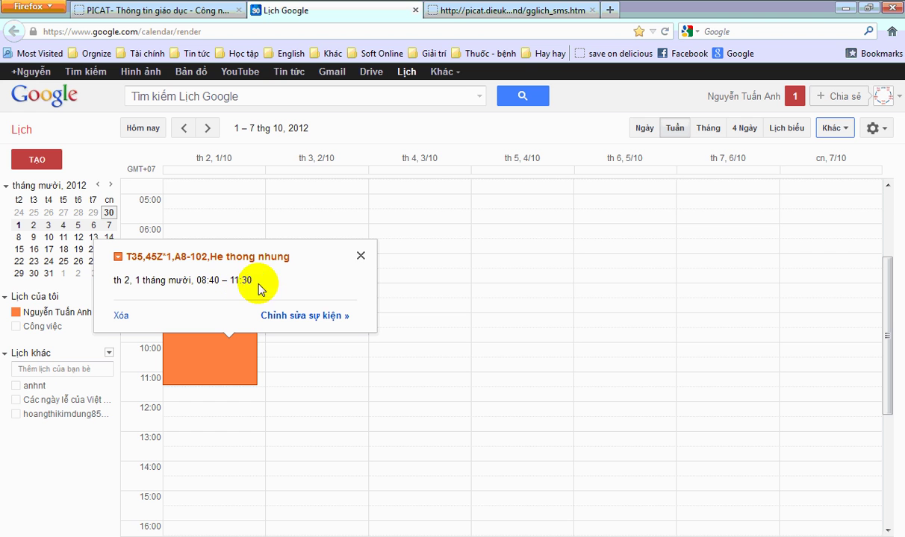
{"action": "left_click", "coordinate": [361, 256]}
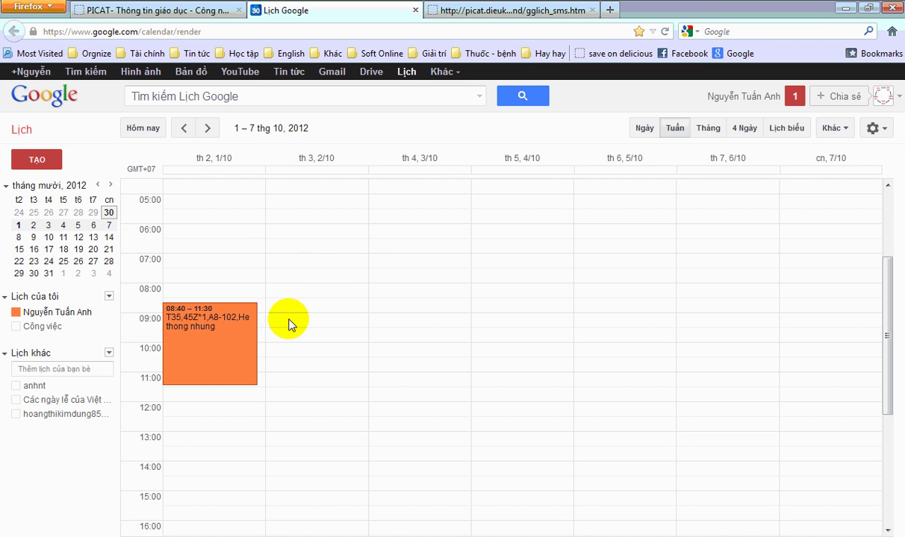
{"action": "left_click", "coordinate": [178, 11]}
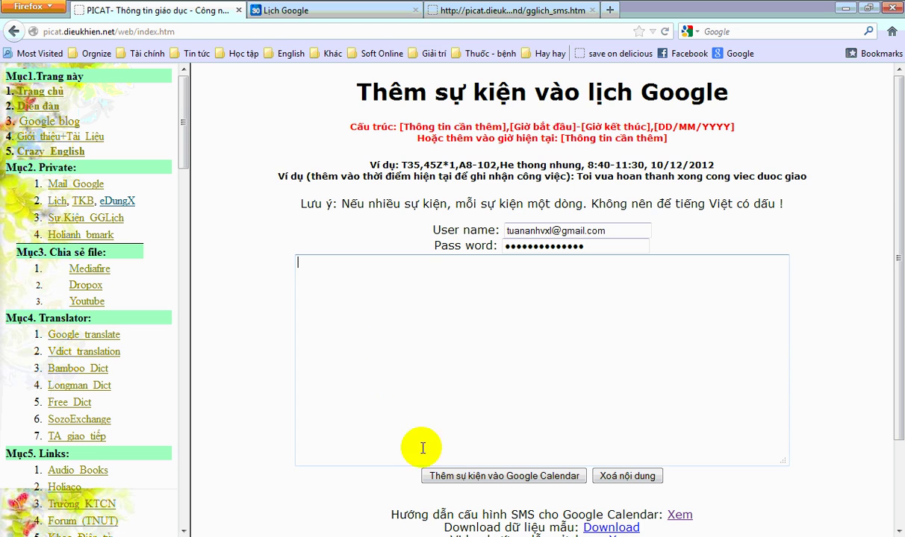
{"action": "left_click", "coordinate": [198, 535]}
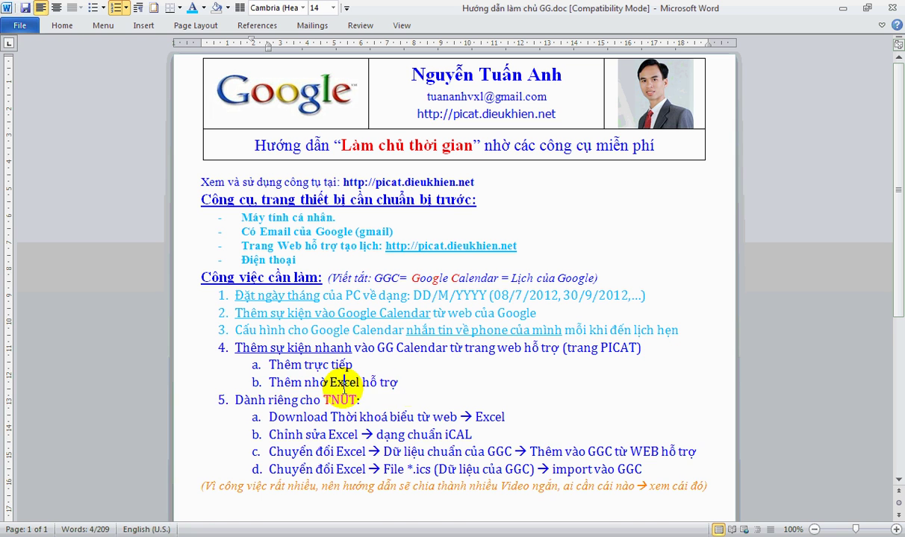
- Highlight guide item 4b 'Thêm nhờ Excel hỗ trợ' and the word Excel, then return to PICAT
{"action": "left_click", "coordinate": [416, 383]}
{"action": "left_click_drag", "start_coordinate": [416, 383], "coordinate": [259, 383]}
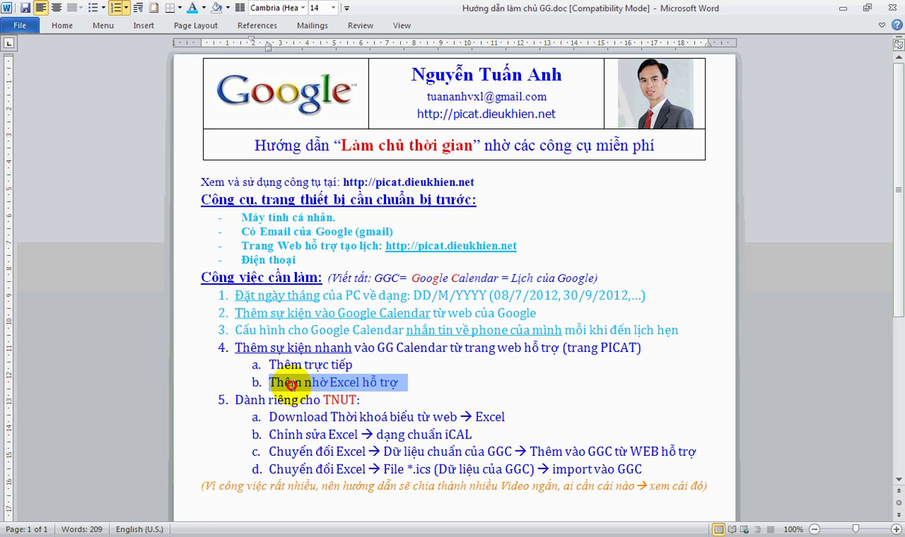
{"action": "left_click", "coordinate": [428, 385]}
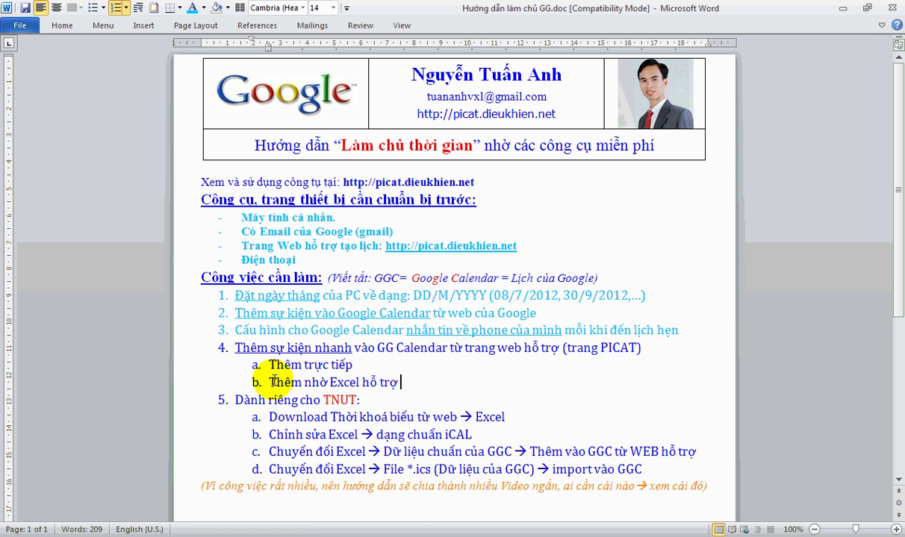
{"action": "left_click_drag", "start_coordinate": [270, 382], "coordinate": [363, 382]}
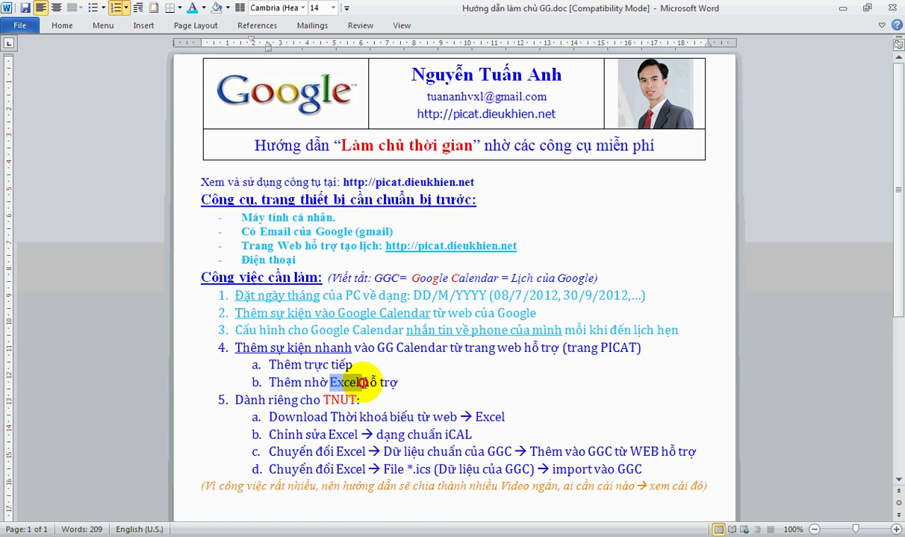
{"action": "left_click", "coordinate": [388, 536]}
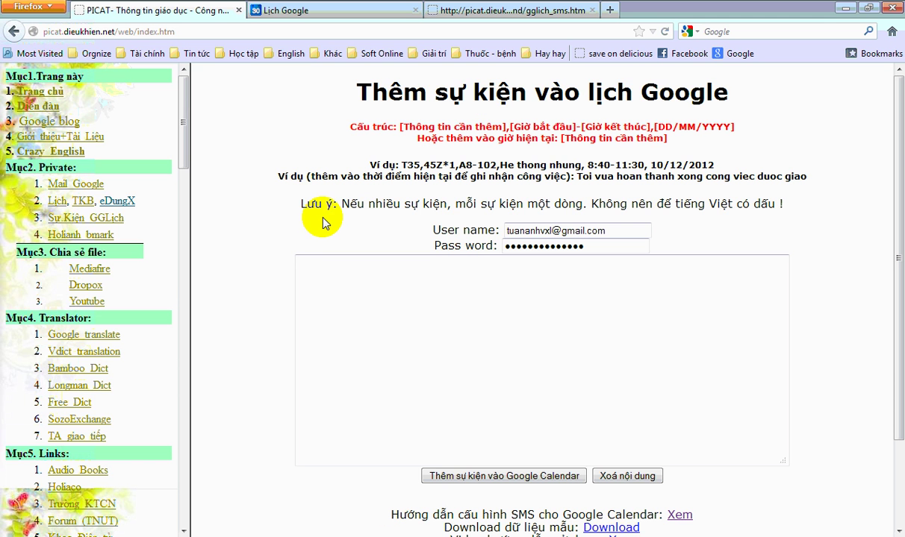
- Download the sample file ical_data.zip (22.45 KB) to the Desktop with Internet Download Manager
{"action": "scroll", "coordinate": [403, 343], "scroll_direction": "down", "scroll_amount": 2}
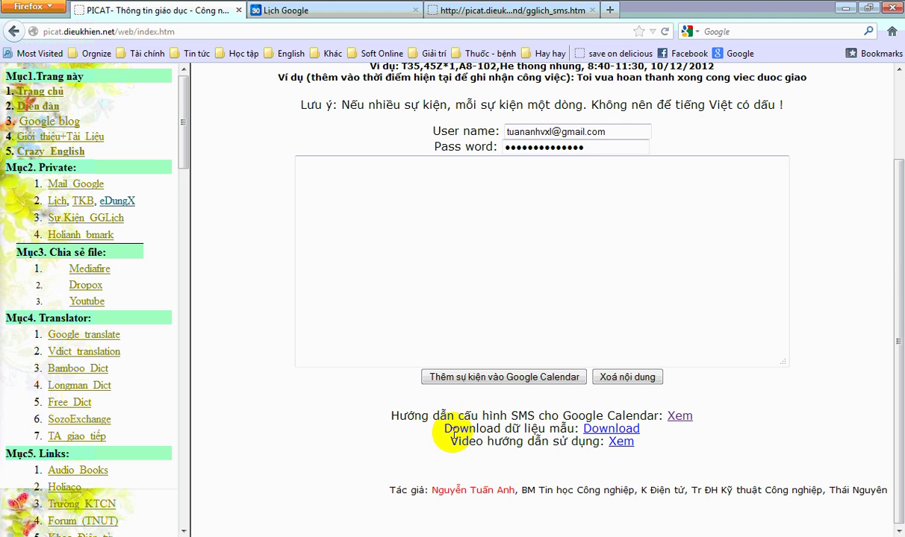
{"action": "left_click_drag", "start_coordinate": [453, 429], "coordinate": [517, 430]}
{"action": "left_click", "coordinate": [549, 425]}
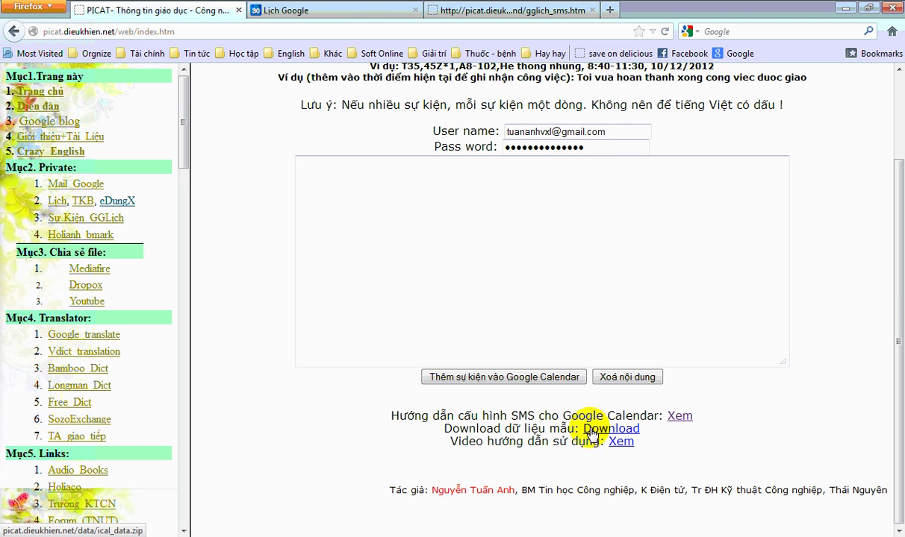
{"action": "left_click", "coordinate": [597, 430]}
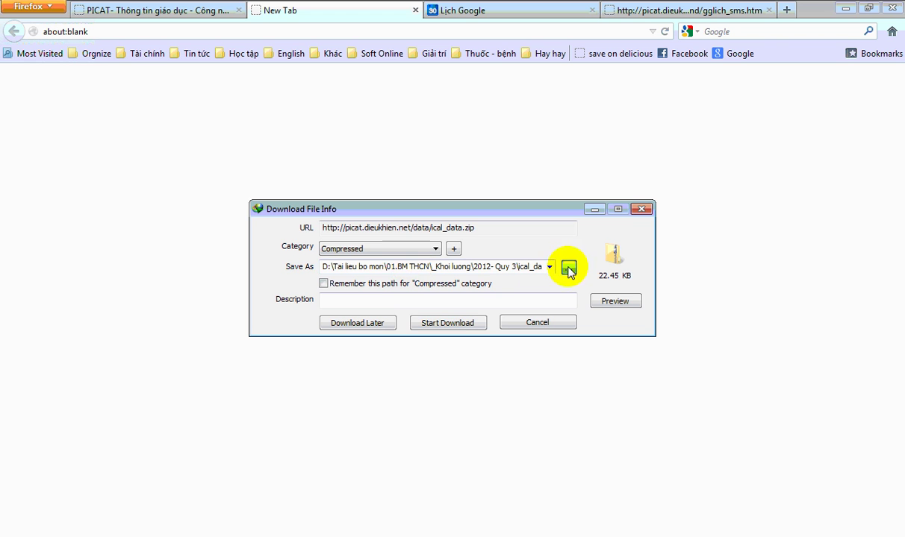
{"action": "left_click", "coordinate": [568, 267]}
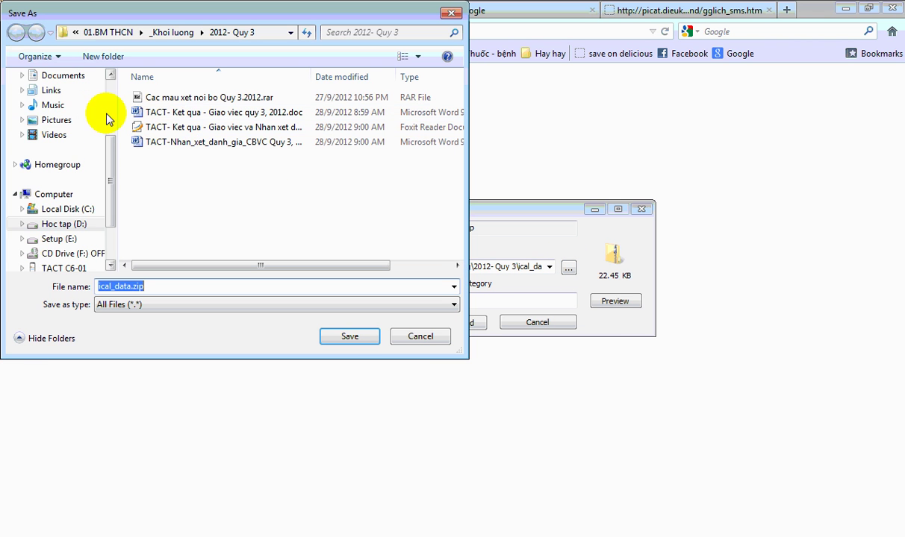
{"action": "scroll", "coordinate": [106, 120], "scroll_direction": "up", "scroll_amount": 3}
{"action": "left_click", "coordinate": [60, 96]}
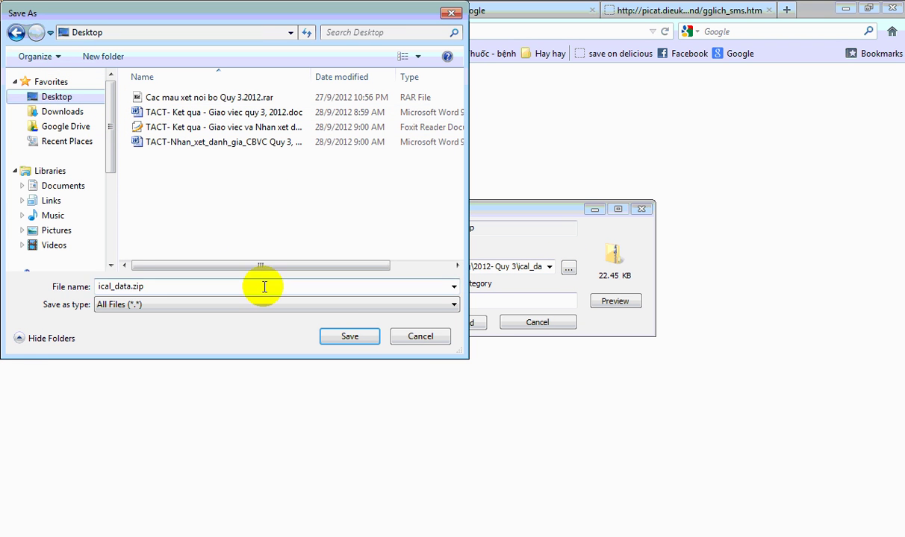
{"action": "left_click", "coordinate": [348, 337]}
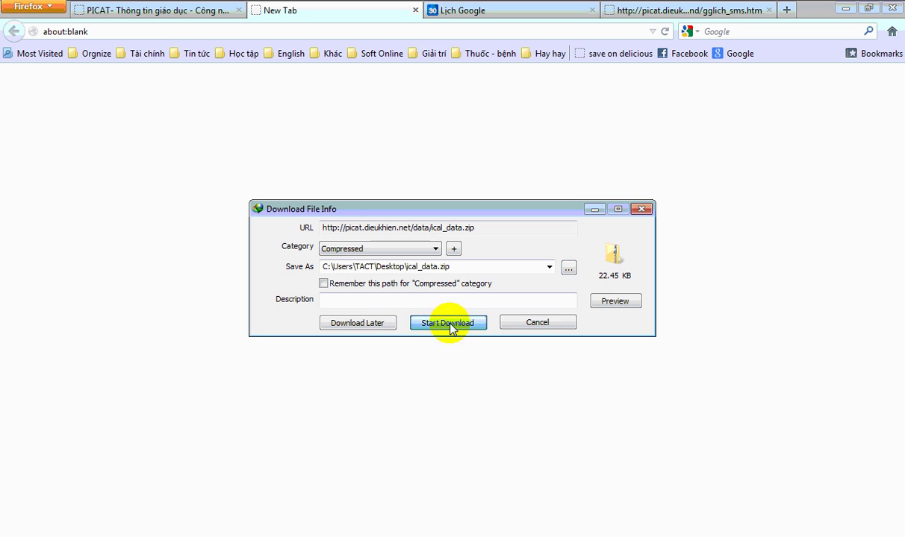
{"action": "left_click", "coordinate": [448, 325]}
- Open the archive's ical_data folder and load 1. TKB_out.txt into Notepad
{"action": "left_click", "coordinate": [347, 321]}
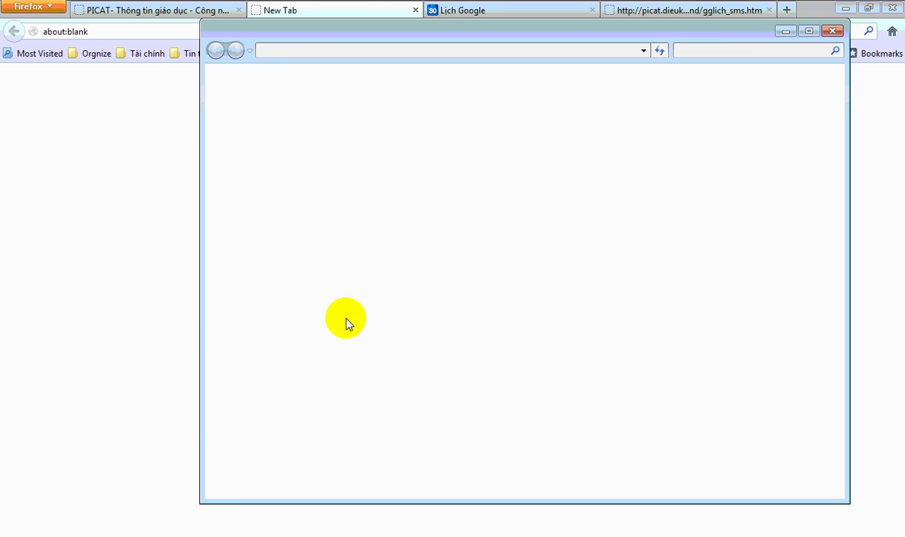
{"action": "double_click", "coordinate": [400, 117]}
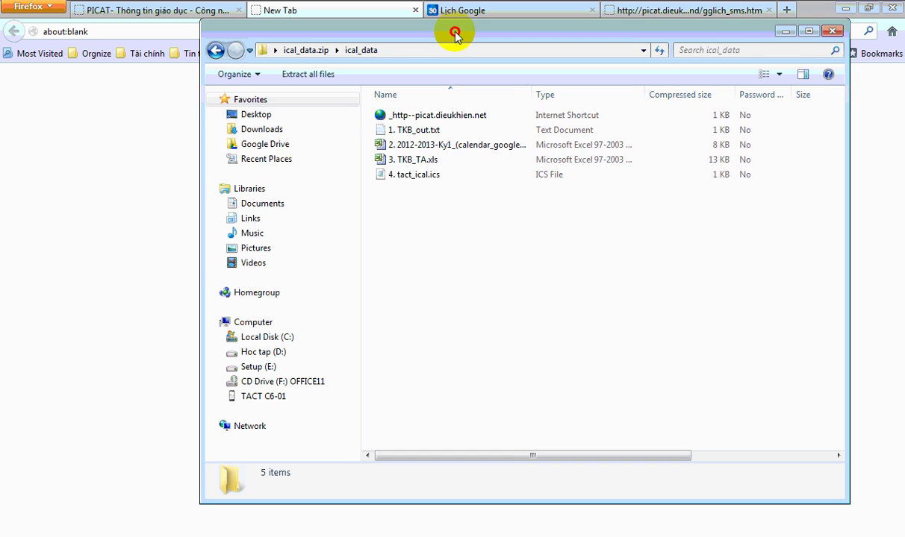
{"action": "left_click_drag", "start_coordinate": [448, 34], "coordinate": [446, 148]}
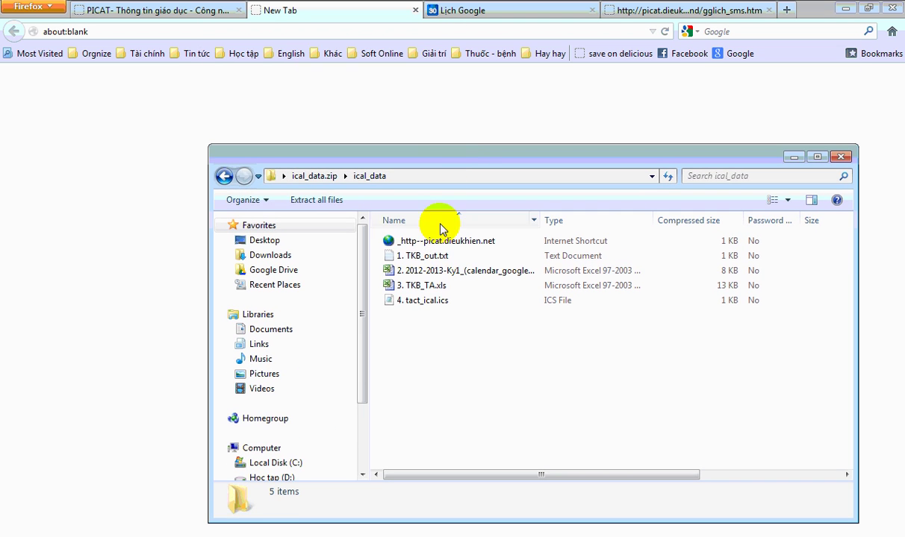
{"action": "left_click", "coordinate": [414, 259]}
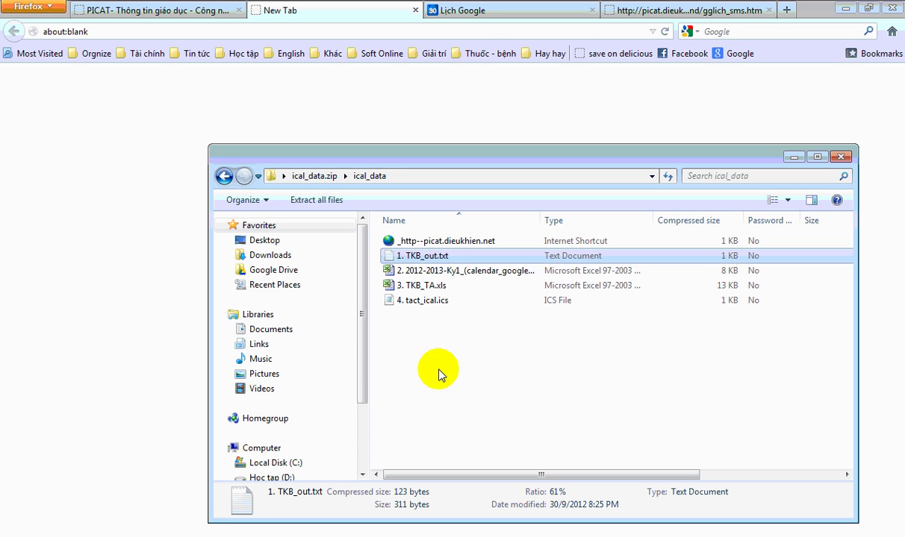
{"action": "key", "text": "Return"}
{"action": "left_click_drag", "start_coordinate": [303, 30], "coordinate": [295, 189]}
- Examine line 1 of TKB_out.txt: its course details, start time, time range and date
{"action": "left_click_drag", "start_coordinate": [146, 220], "coordinate": [606, 283]}
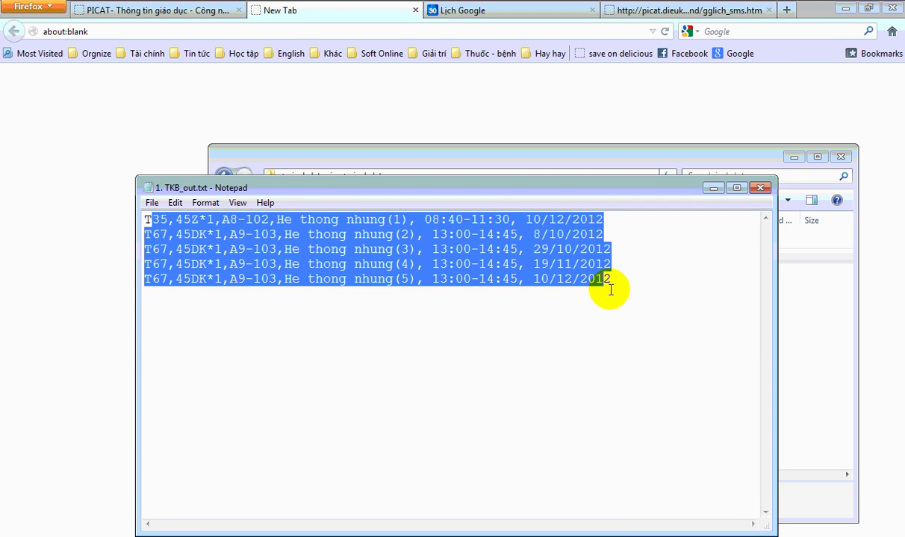
{"action": "left_click", "coordinate": [606, 302]}
{"action": "left_click", "coordinate": [389, 219]}
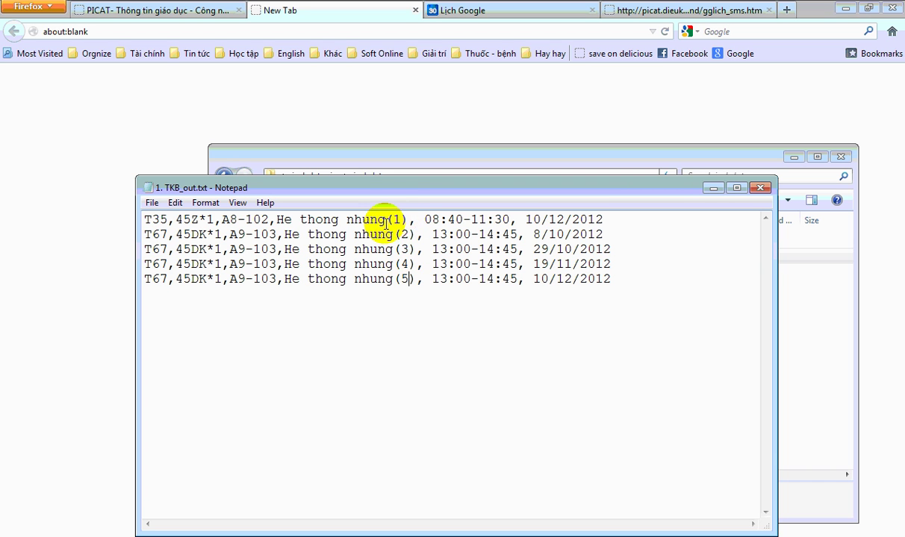
{"action": "left_click", "coordinate": [414, 282]}
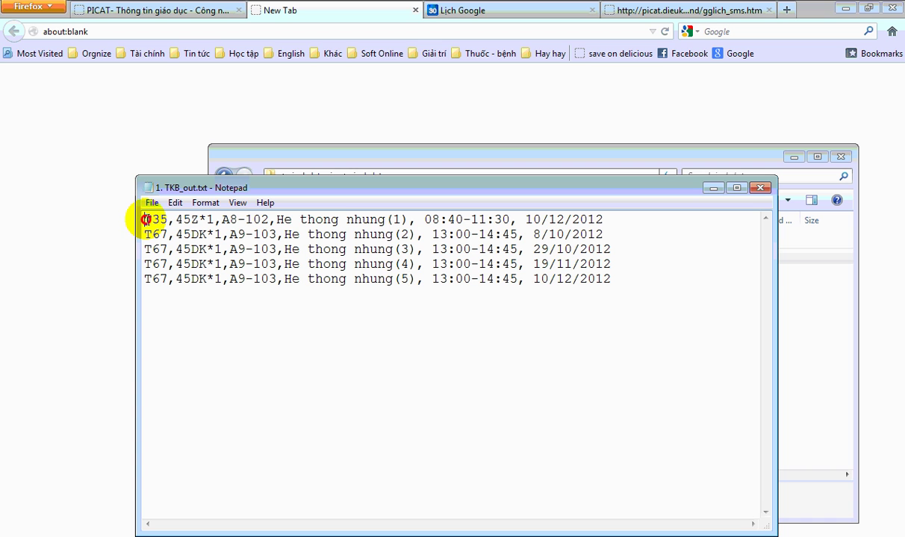
{"action": "left_click_drag", "start_coordinate": [154, 221], "coordinate": [409, 221]}
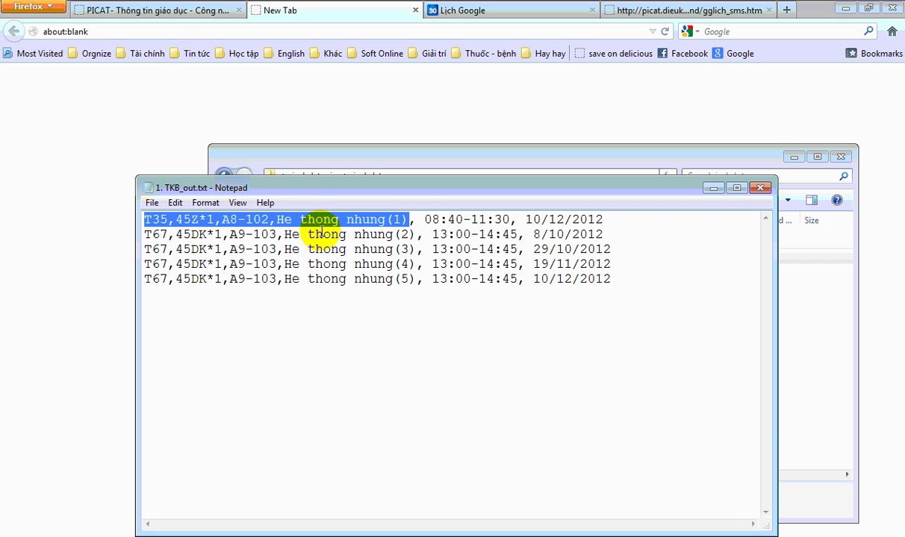
{"action": "left_click", "coordinate": [411, 220]}
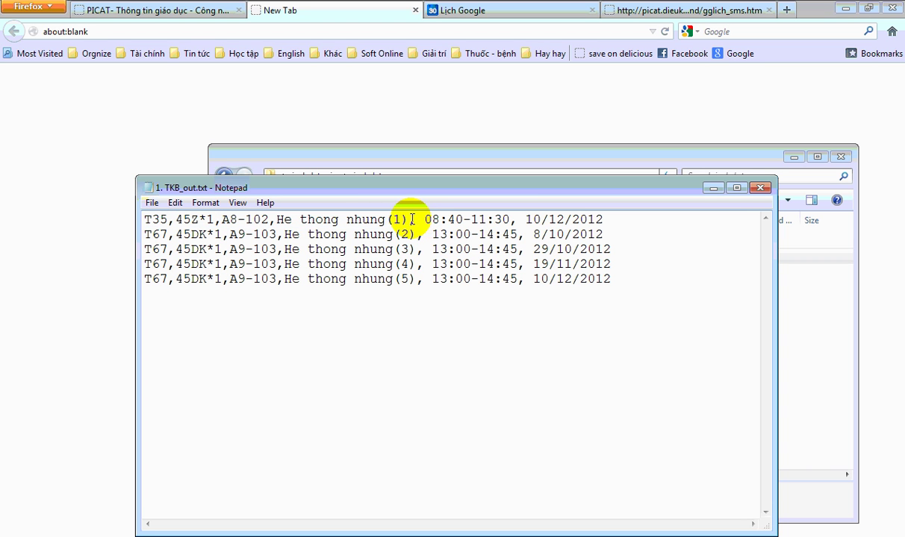
{"action": "left_click_drag", "start_coordinate": [419, 220], "coordinate": [457, 222]}
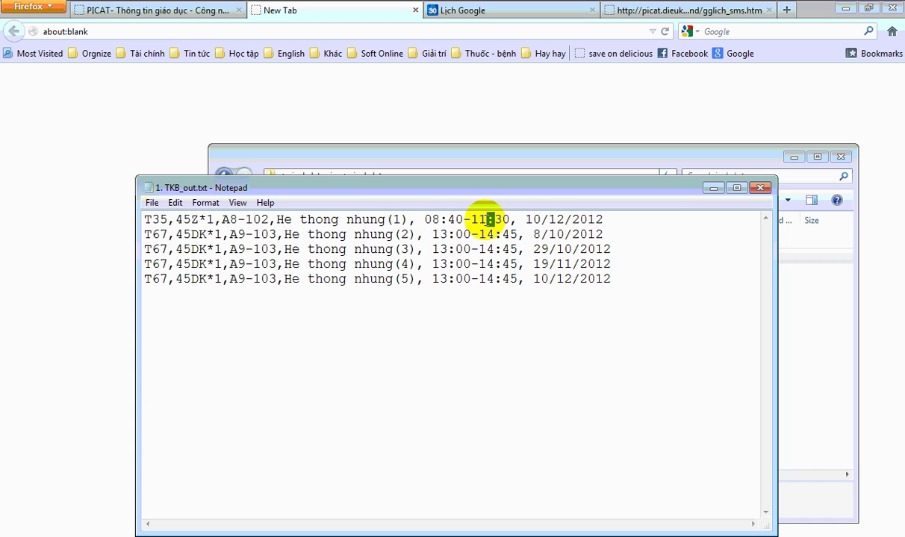
{"action": "left_click_drag", "start_coordinate": [415, 221], "coordinate": [616, 215]}
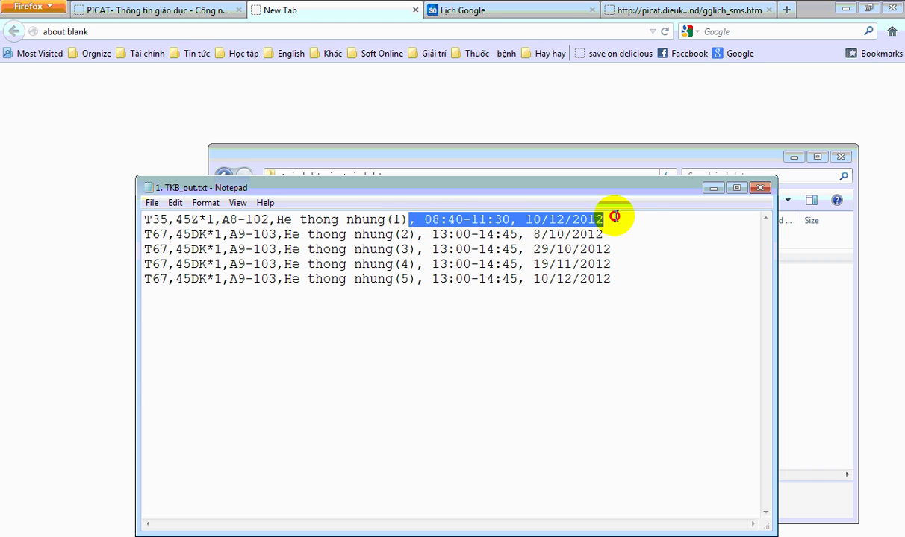
- Select all five He thong nhung schedule lines and copy them
{"action": "left_click_drag", "start_coordinate": [525, 234], "coordinate": [599, 234]}
{"action": "left_click", "coordinate": [601, 255]}
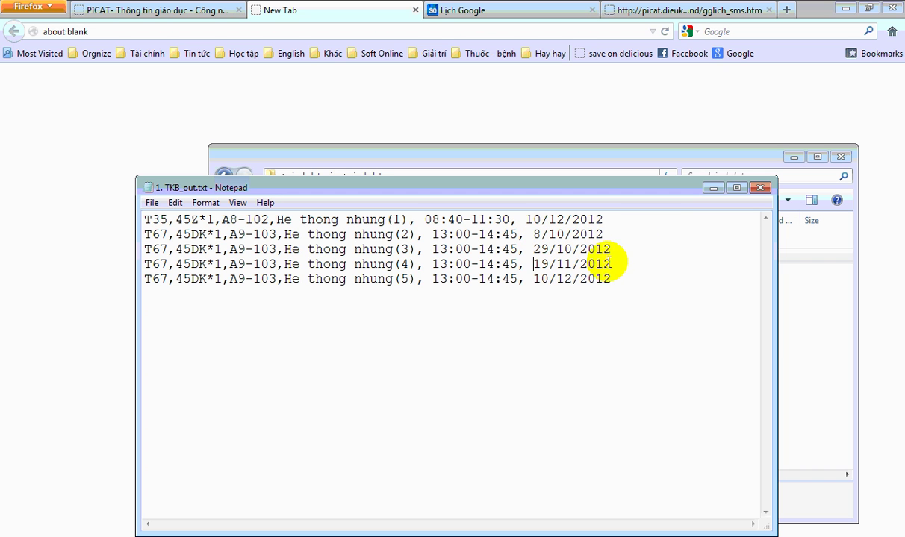
{"action": "left_click_drag", "start_coordinate": [626, 283], "coordinate": [144, 219]}
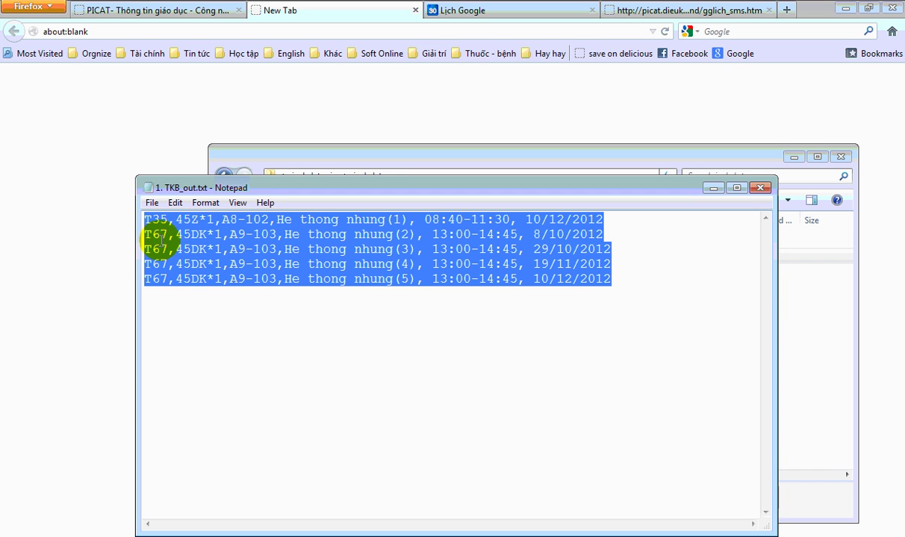
{"action": "right_click", "coordinate": [246, 238]}
{"action": "left_click", "coordinate": [260, 286]}
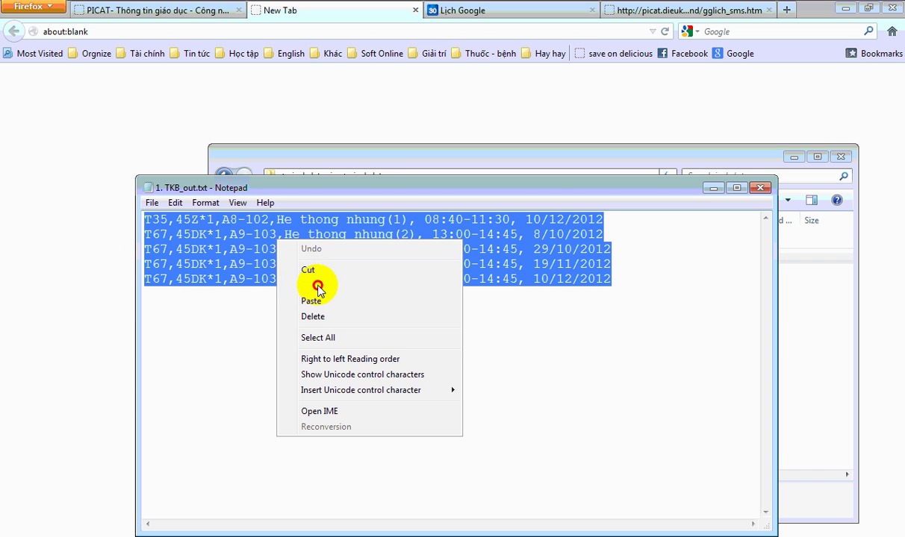
- Paste the five He thong nhung lines into PICAT and submit them to Google Calendar
{"action": "left_click", "coordinate": [171, 8]}
{"action": "left_click", "coordinate": [171, 7]}
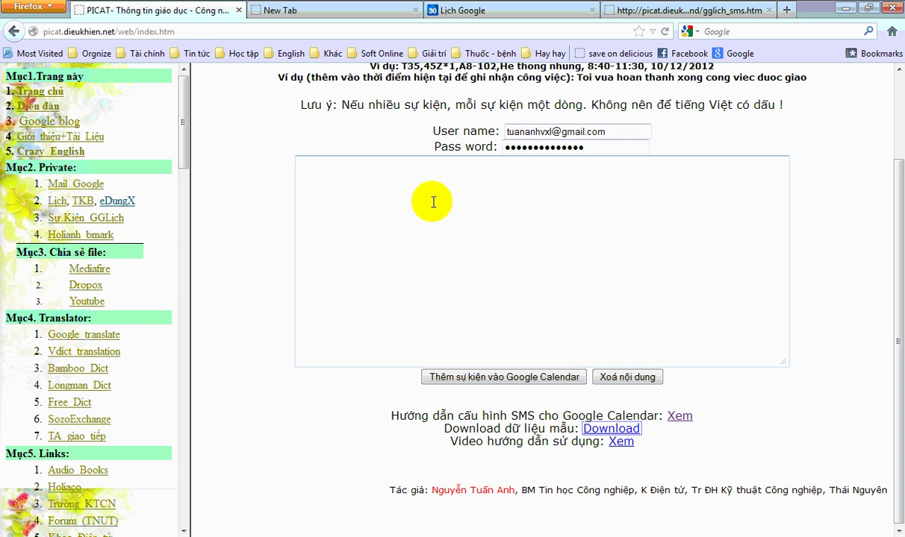
{"action": "right_click", "coordinate": [354, 188]}
{"action": "left_click", "coordinate": [377, 251]}
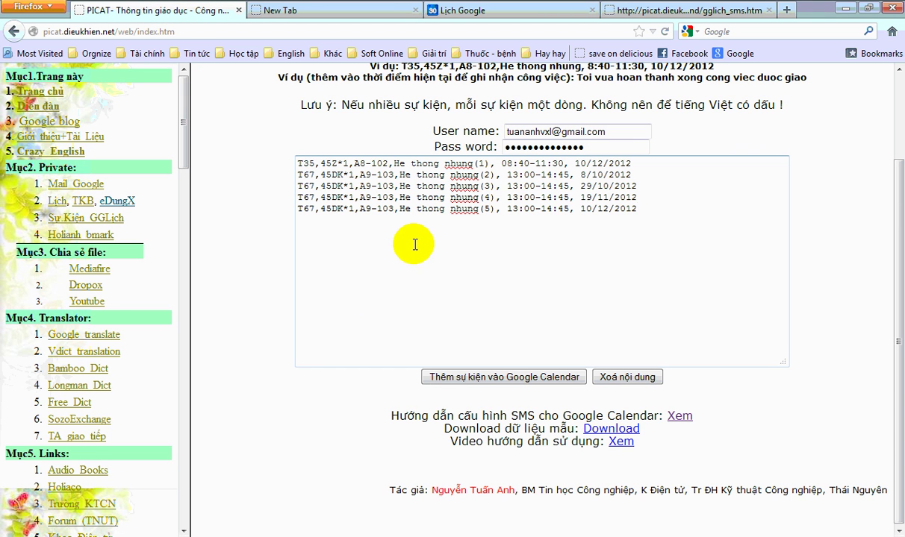
{"action": "left_click", "coordinate": [475, 379]}
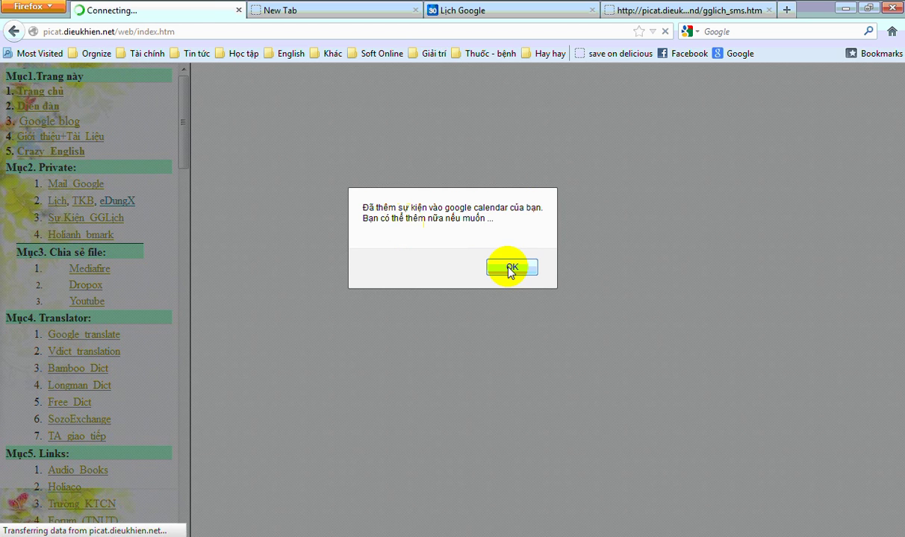
{"action": "left_click", "coordinate": [511, 268]}
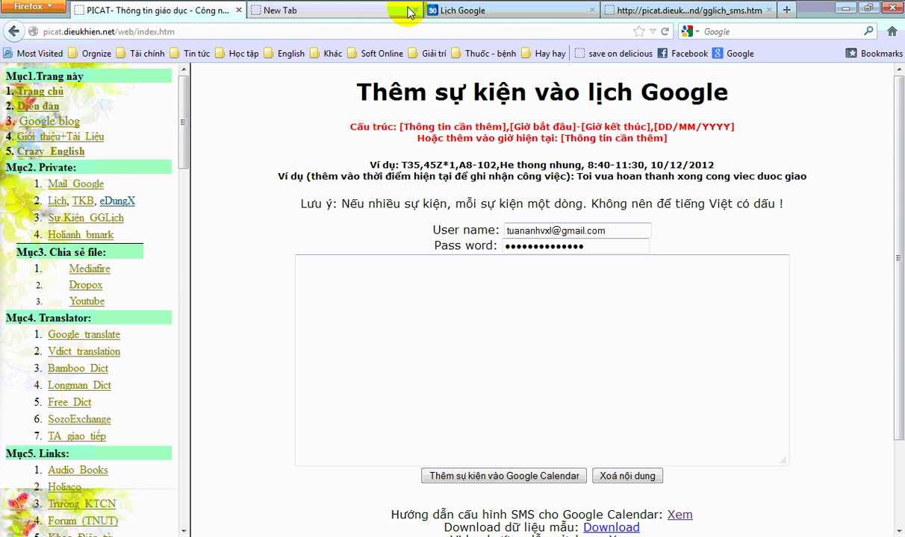
{"action": "left_click", "coordinate": [377, 11]}
- Refresh Google Calendar via Khác > Làm mới to load the newly imported events
{"action": "left_click", "coordinate": [415, 10]}
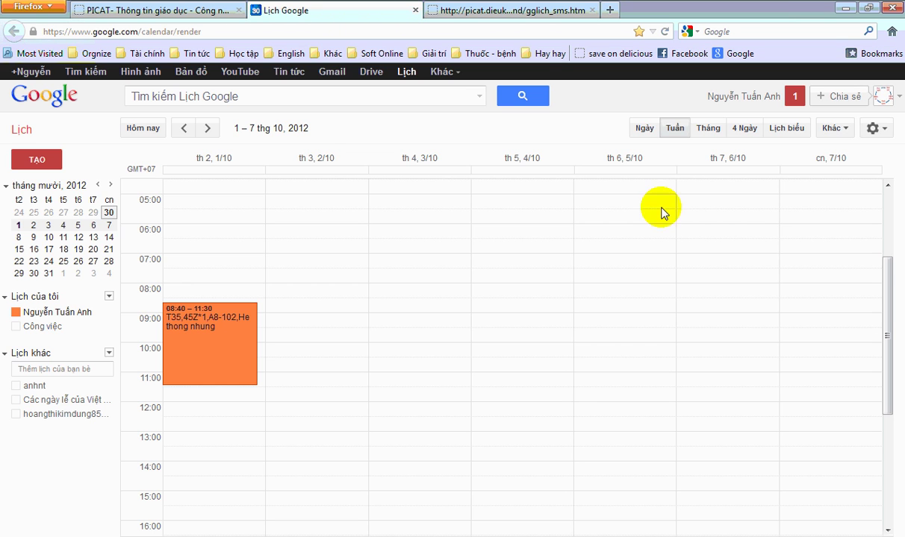
{"action": "left_click", "coordinate": [834, 128]}
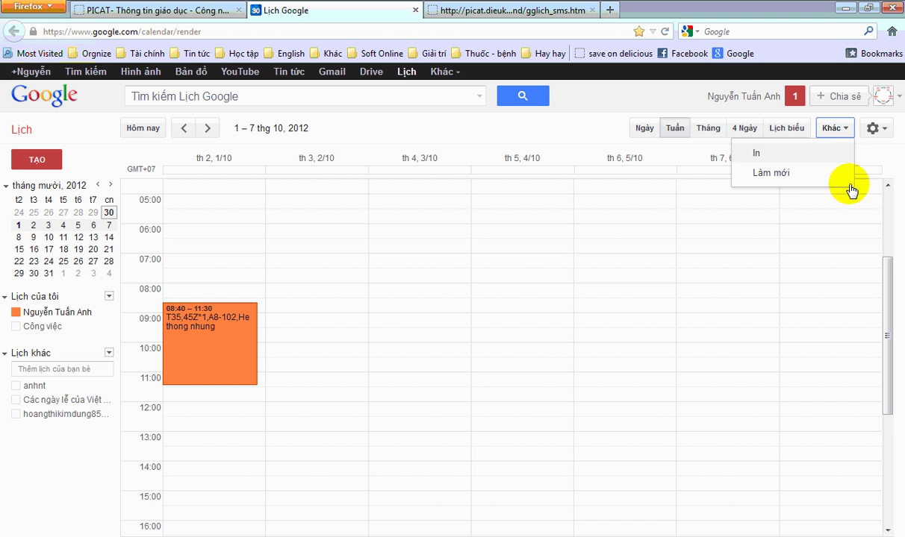
{"action": "left_click", "coordinate": [770, 172]}
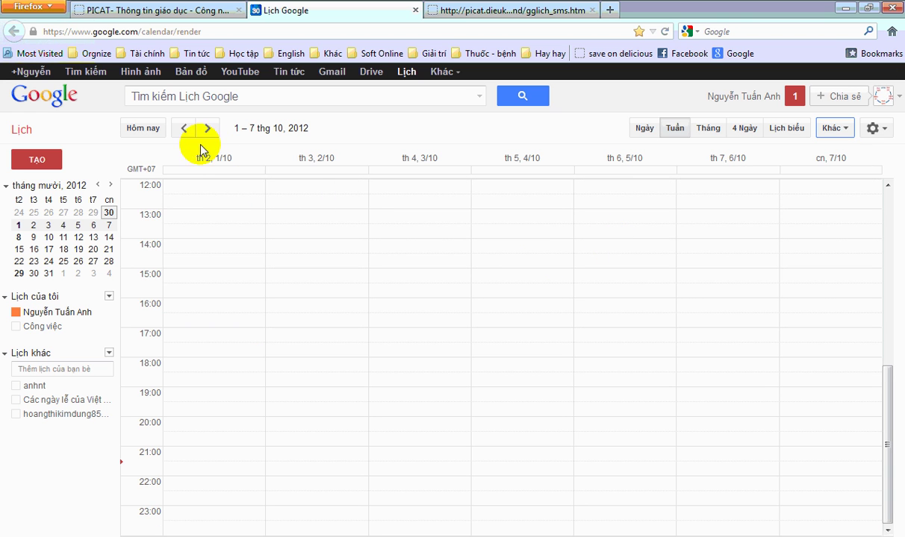
{"action": "scroll", "coordinate": [521, 322], "scroll_direction": "up", "scroll_amount": 7}
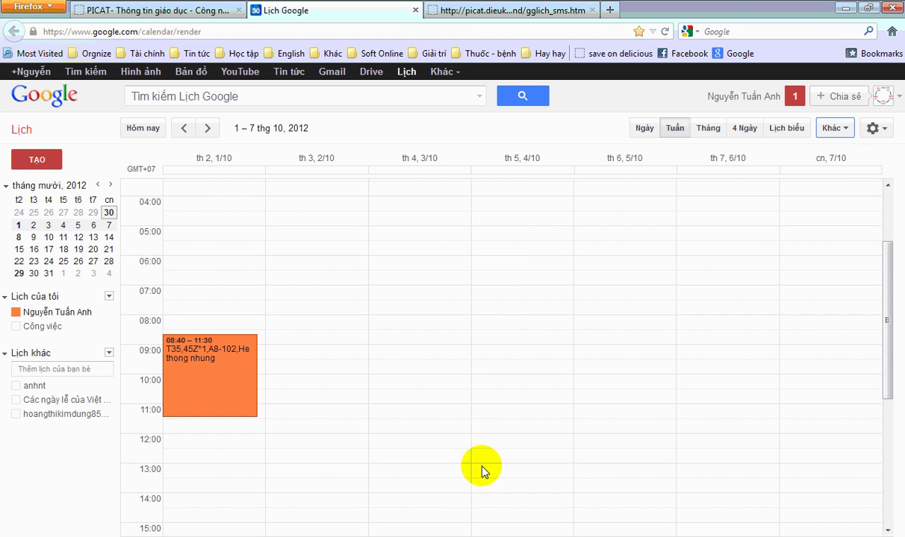
- Check line 3's date in TKB_out.txt, then switch the calendar to the October 2012 month view
{"action": "left_click", "coordinate": [323, 534]}
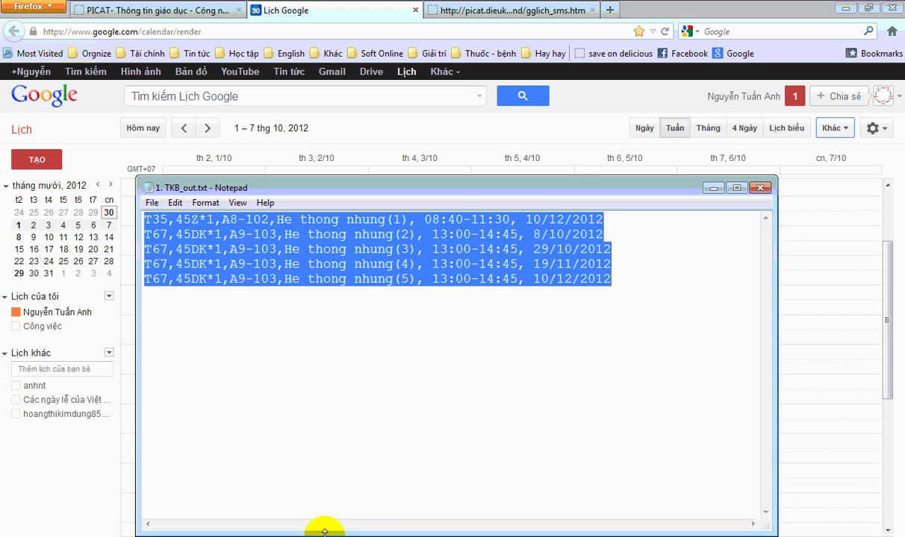
{"action": "left_click", "coordinate": [498, 297]}
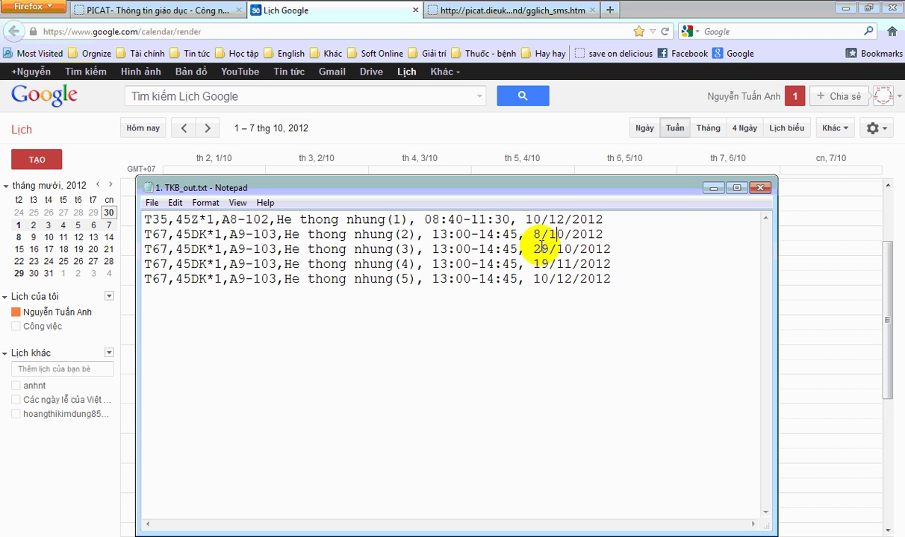
{"action": "left_click", "coordinate": [543, 250]}
{"action": "key", "text": "shift+Home"}
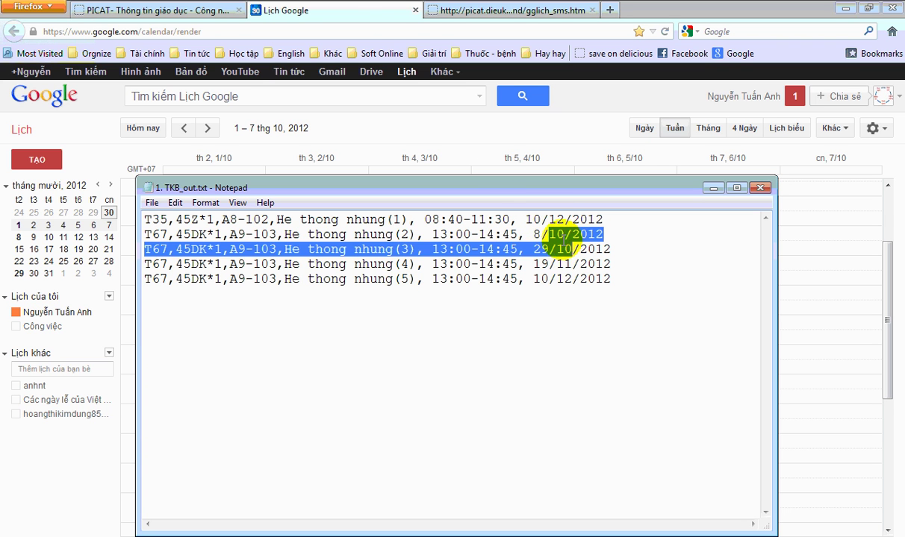
{"action": "left_click", "coordinate": [303, 16]}
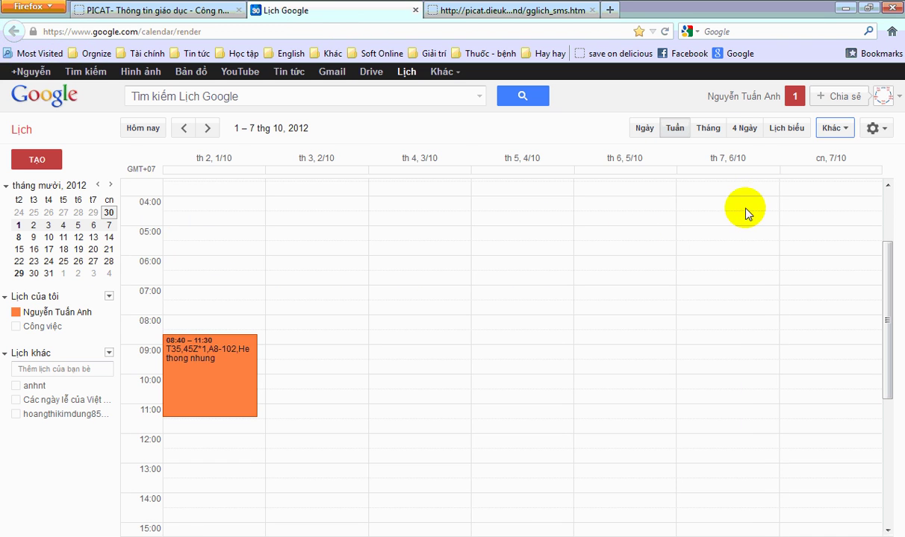
{"action": "left_click", "coordinate": [707, 128]}
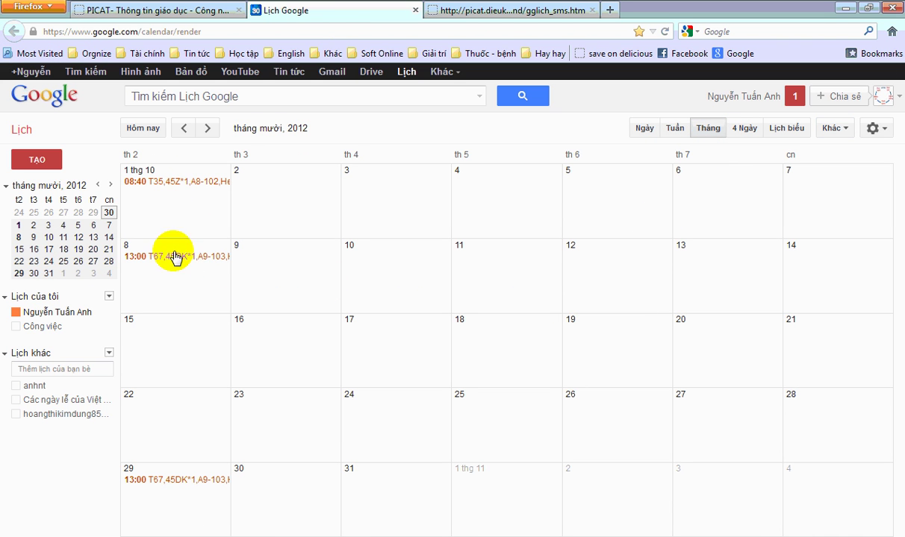
{"action": "left_click", "coordinate": [209, 130]}
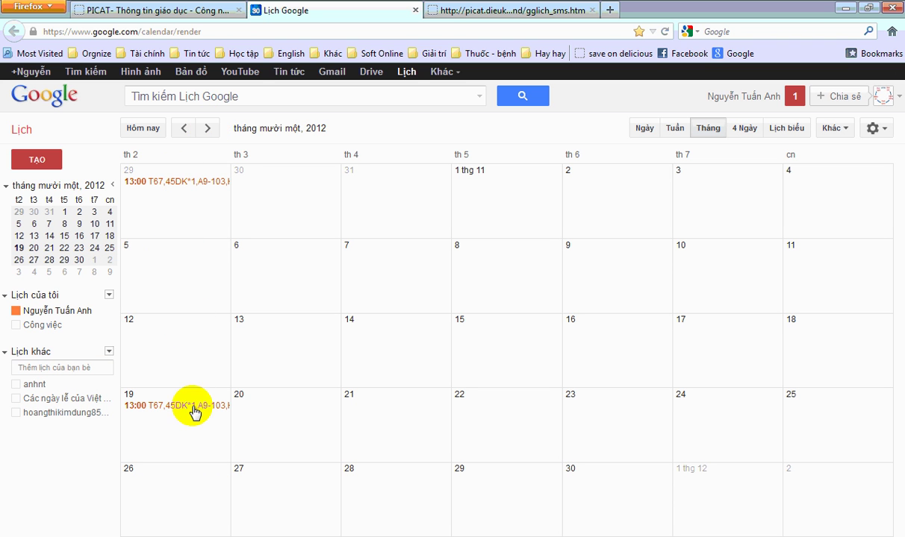
{"action": "key", "text": "alt+Tab"}
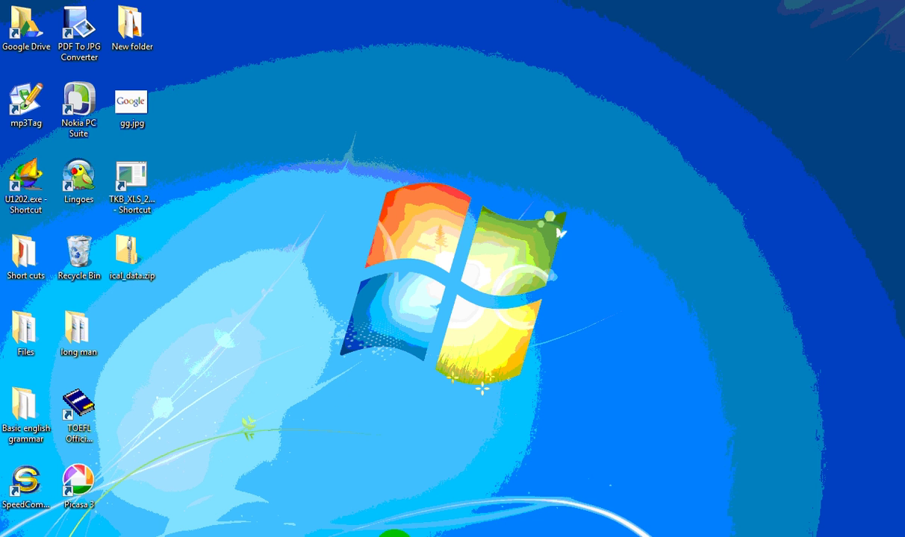
{"action": "key", "text": "alt+Tab"}
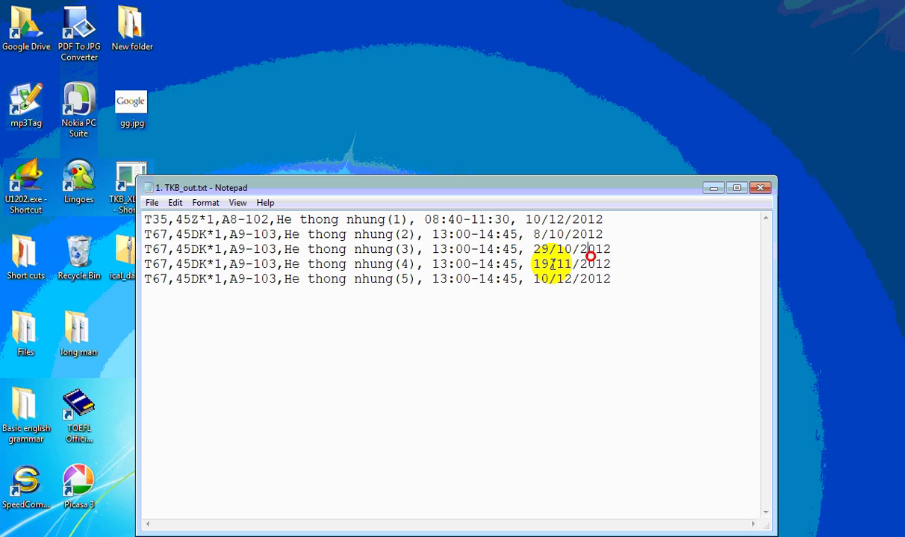
{"action": "left_click_drag", "start_coordinate": [551, 264], "coordinate": [595, 264]}
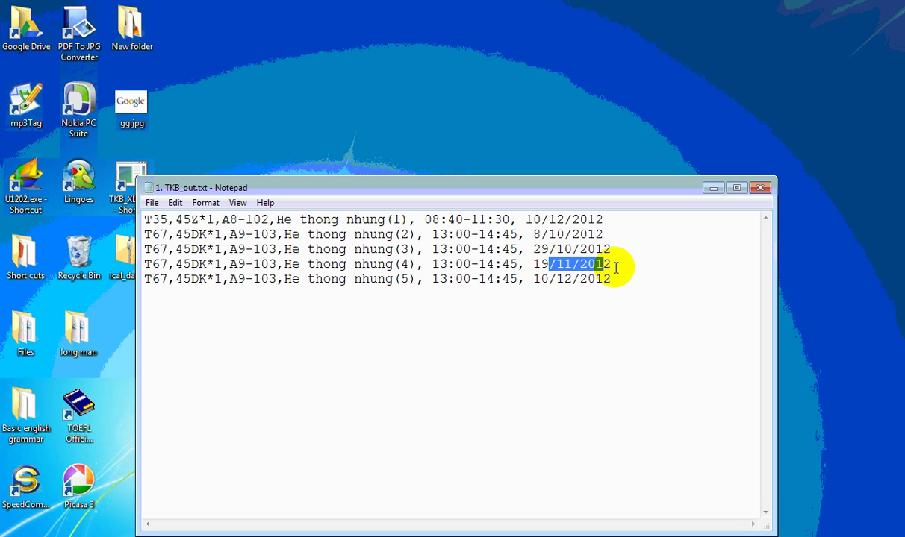
{"action": "double_click", "coordinate": [536, 263]}
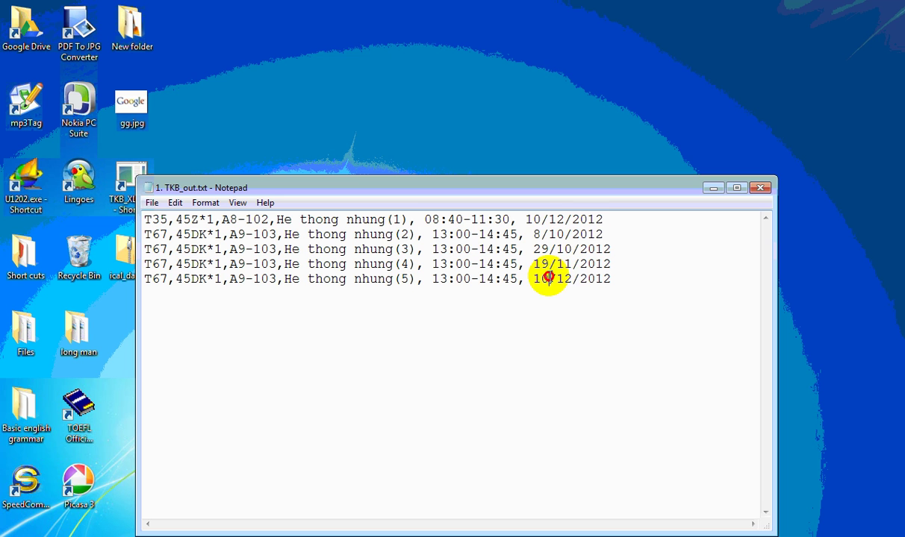
{"action": "left_click_drag", "start_coordinate": [556, 279], "coordinate": [586, 279]}
{"action": "left_click_drag", "start_coordinate": [541, 219], "coordinate": [595, 219]}
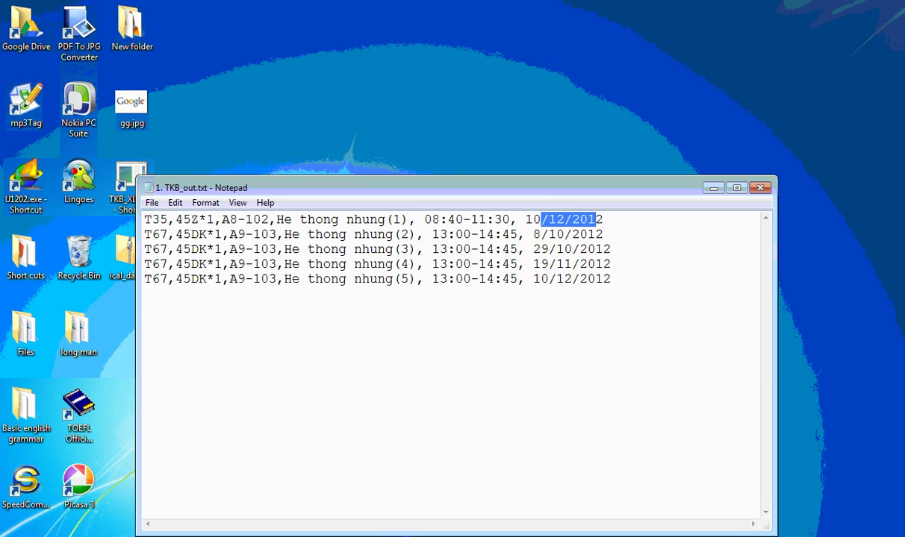
{"action": "left_click", "coordinate": [383, 510]}
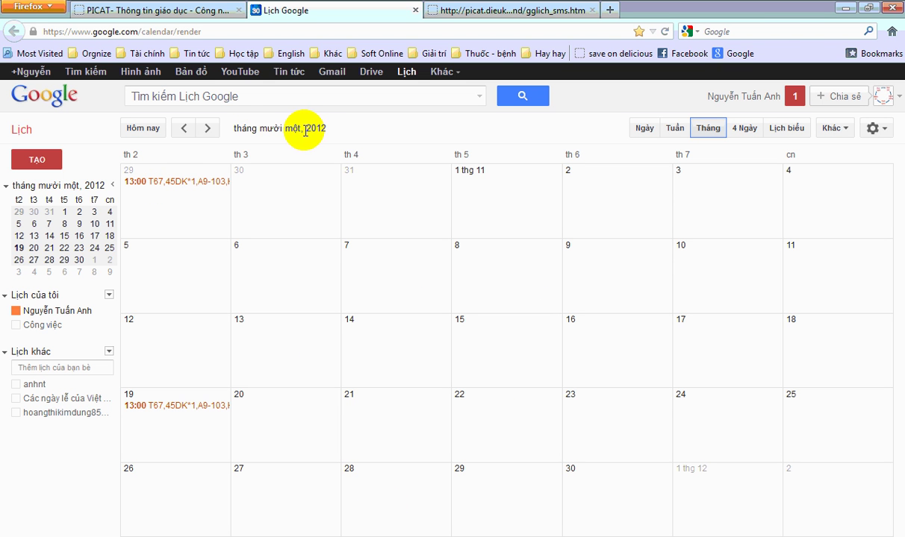
{"action": "left_click", "coordinate": [207, 128]}
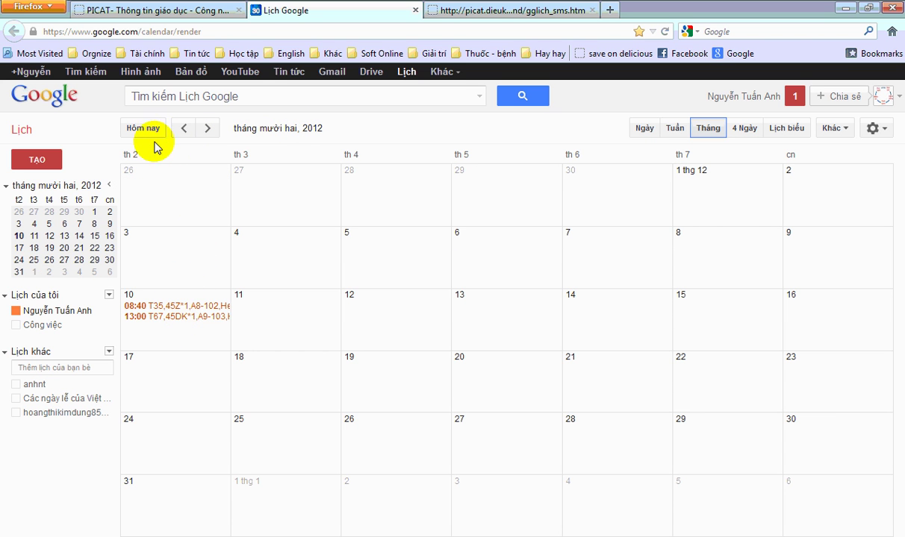
{"action": "left_click", "coordinate": [181, 129]}
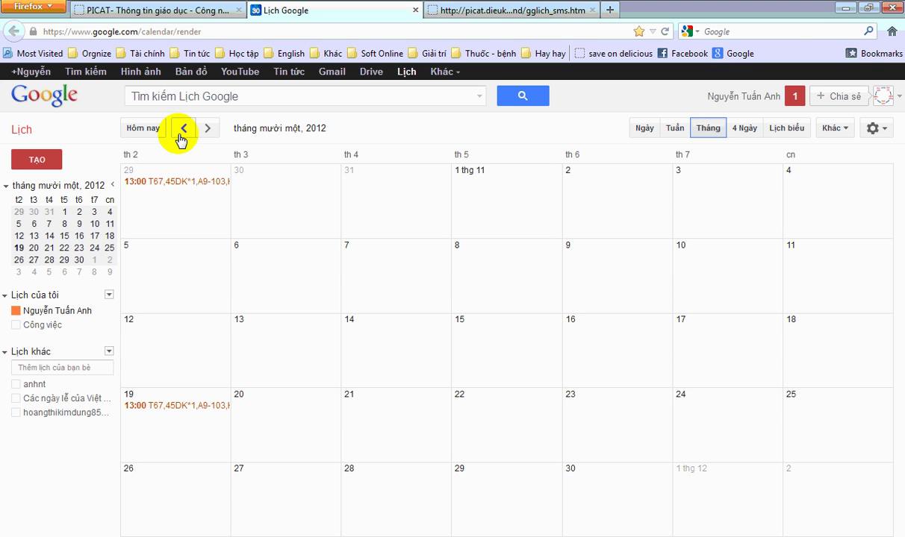
{"action": "left_click", "coordinate": [183, 131]}
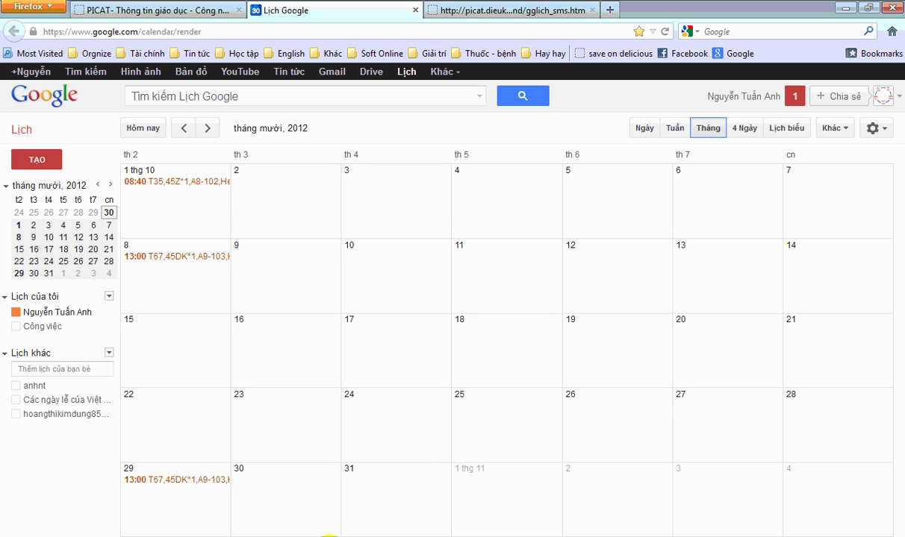
{"action": "left_click", "coordinate": [329, 536]}
{"action": "left_click", "coordinate": [553, 254]}
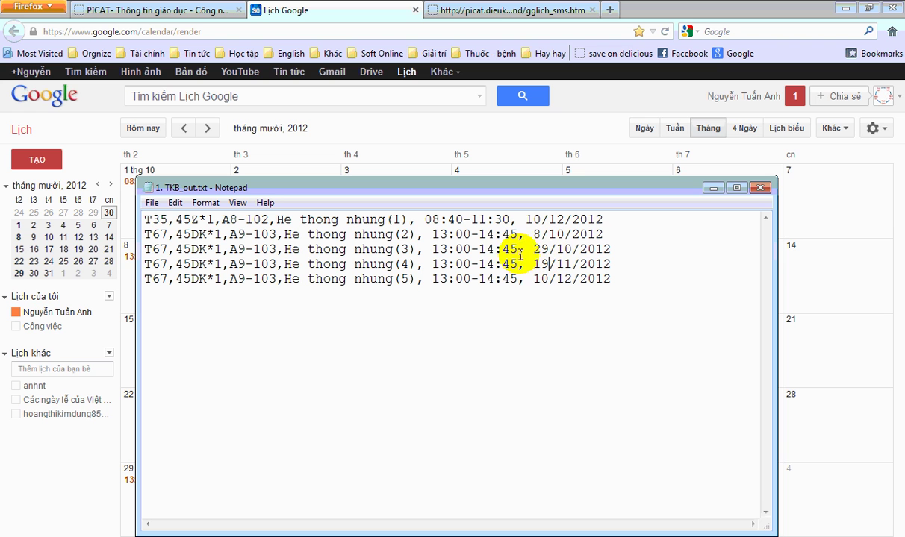
{"action": "left_click_drag", "start_coordinate": [533, 250], "coordinate": [610, 249]}
{"action": "left_click", "coordinate": [464, 249]}
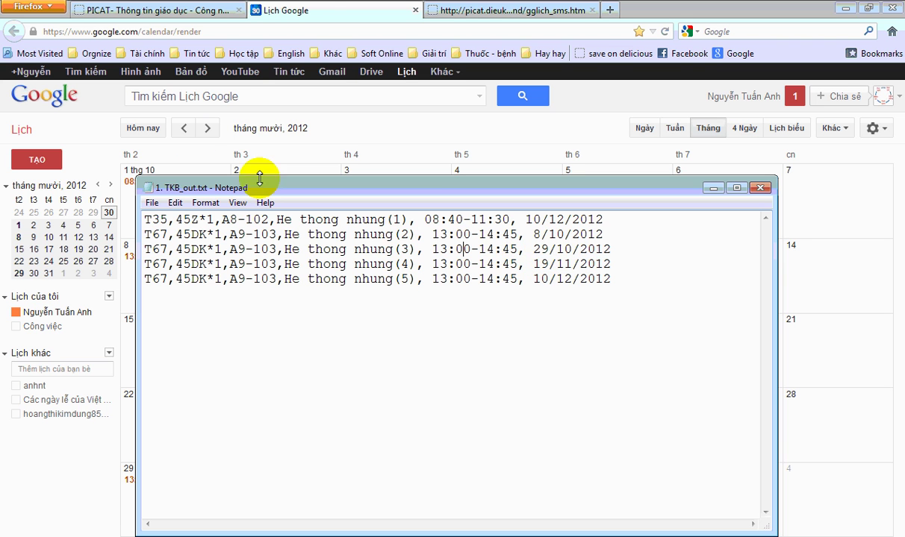
{"action": "left_click", "coordinate": [312, 13]}
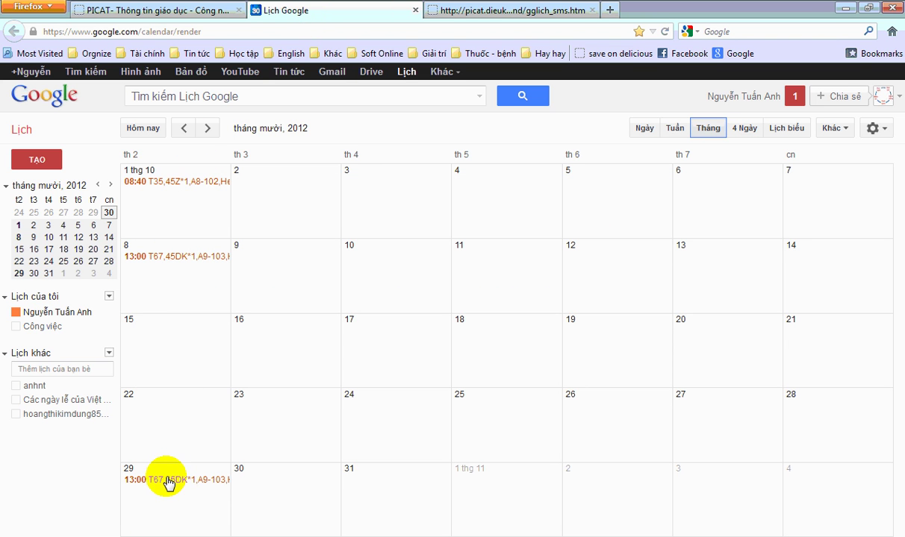
{"action": "left_click", "coordinate": [207, 128]}
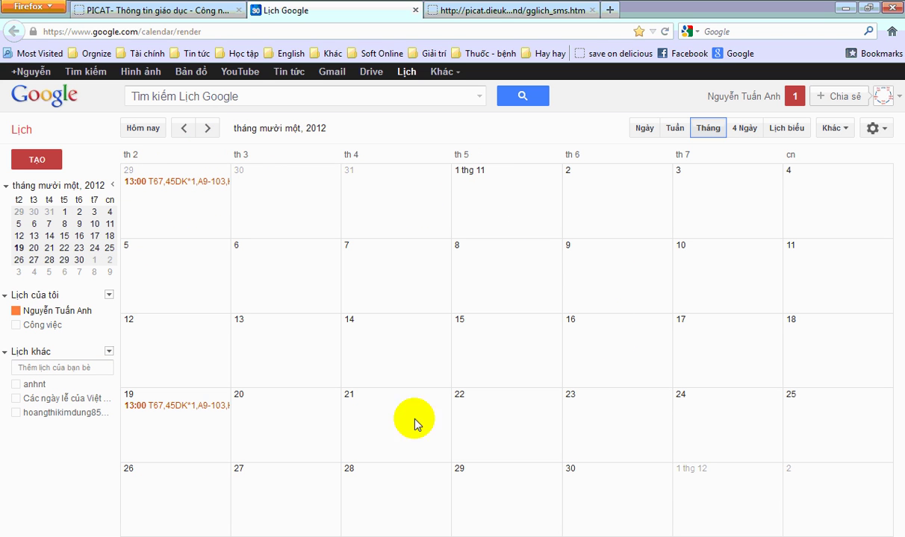
{"action": "left_click", "coordinate": [208, 128]}
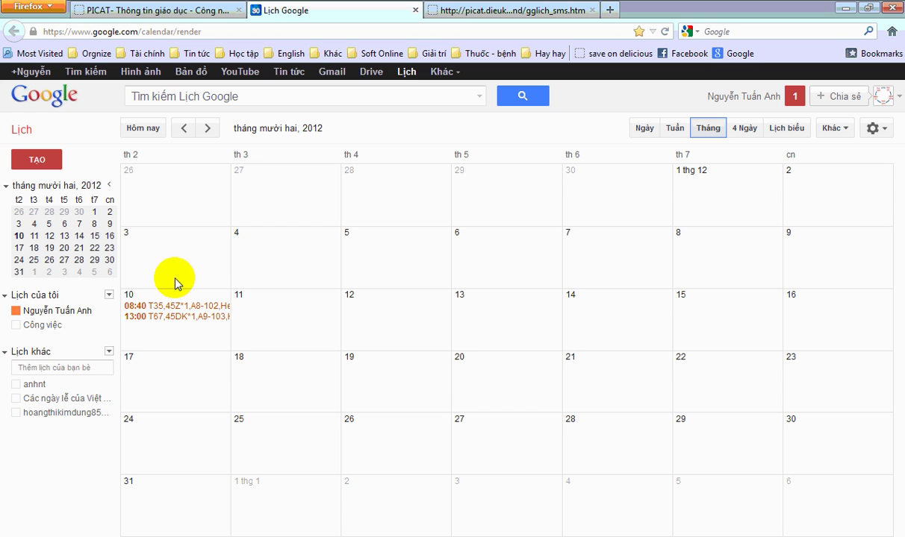
{"action": "left_click", "coordinate": [183, 129]}
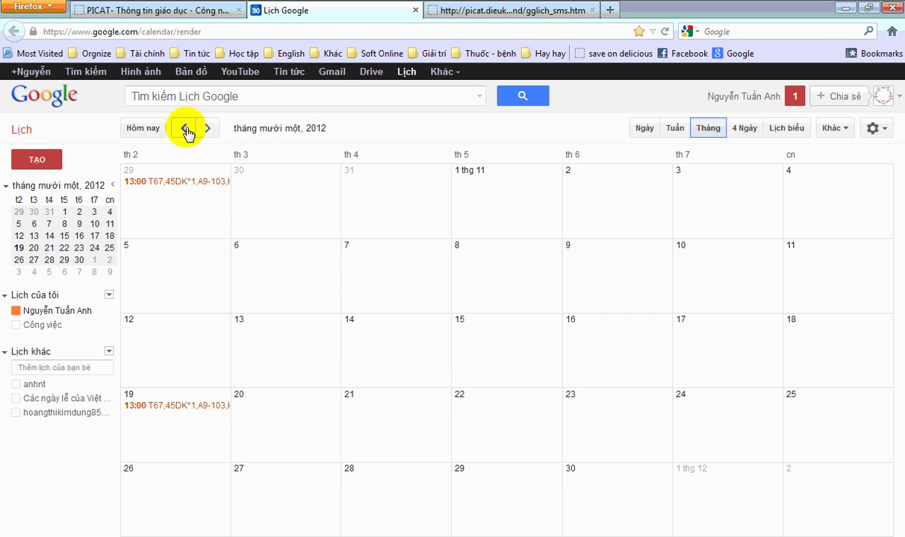
- In the agenda view, delete He thong nhung events (1)–(5) and 'Thu lai mot lan nua'
{"action": "left_click", "coordinate": [784, 128]}
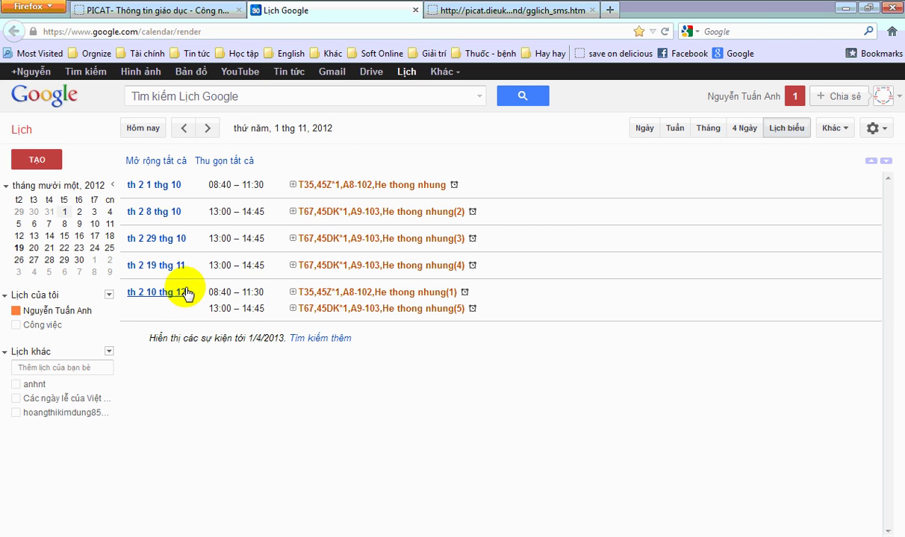
{"action": "left_click", "coordinate": [166, 162]}
{"action": "left_click", "coordinate": [303, 227]}
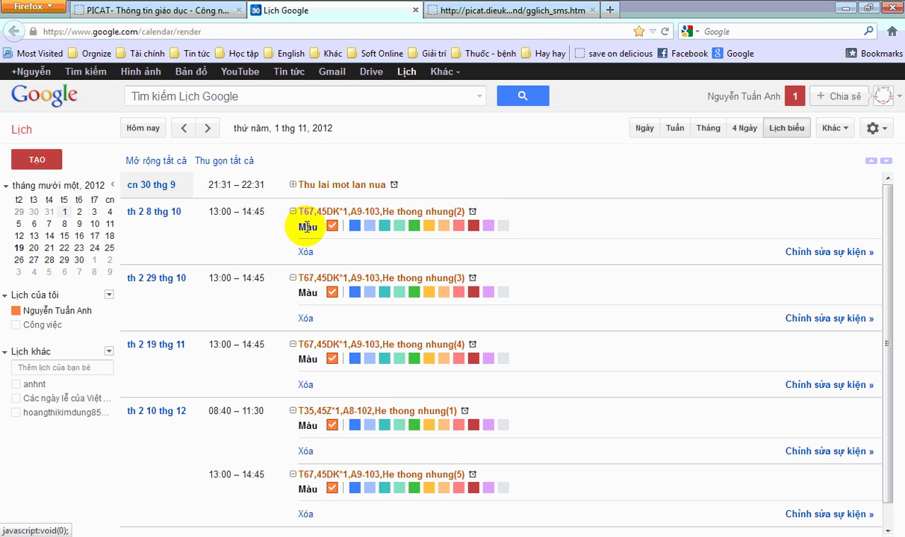
{"action": "left_click", "coordinate": [306, 253]}
{"action": "left_click", "coordinate": [305, 254]}
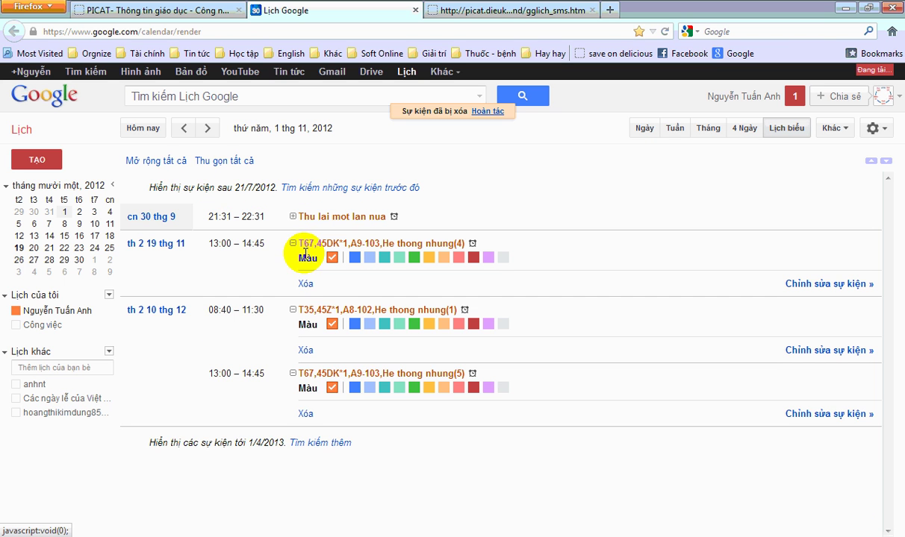
{"action": "left_click", "coordinate": [307, 285]}
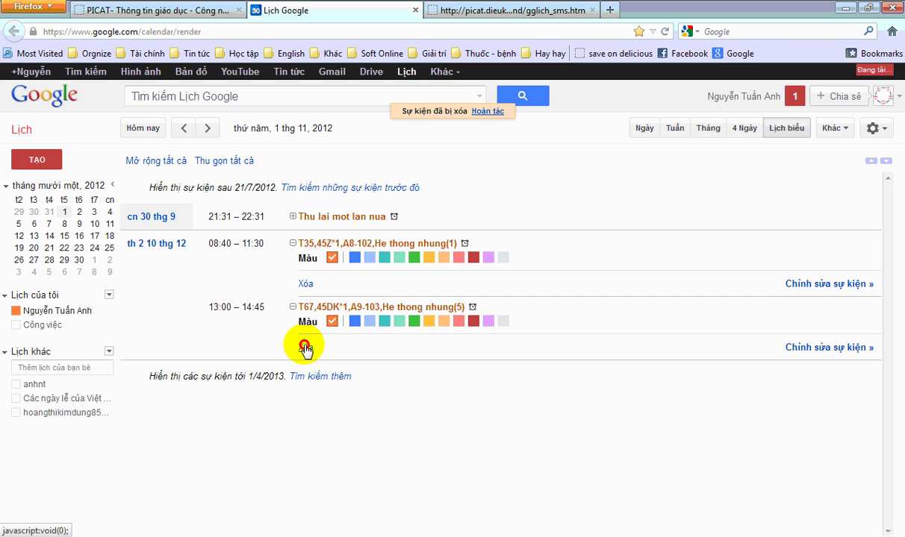
{"action": "left_click", "coordinate": [306, 284]}
{"action": "left_click", "coordinate": [306, 284]}
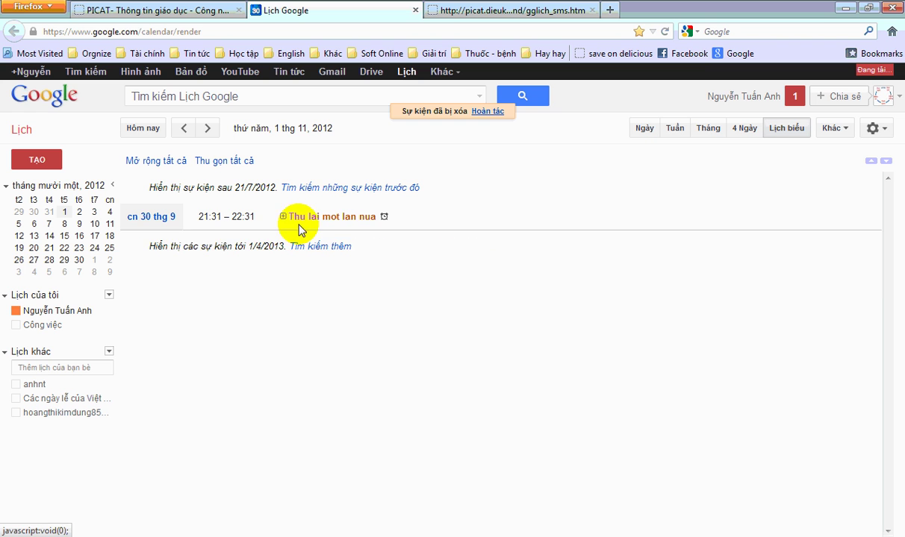
{"action": "left_click", "coordinate": [284, 218]}
{"action": "left_click", "coordinate": [296, 257]}
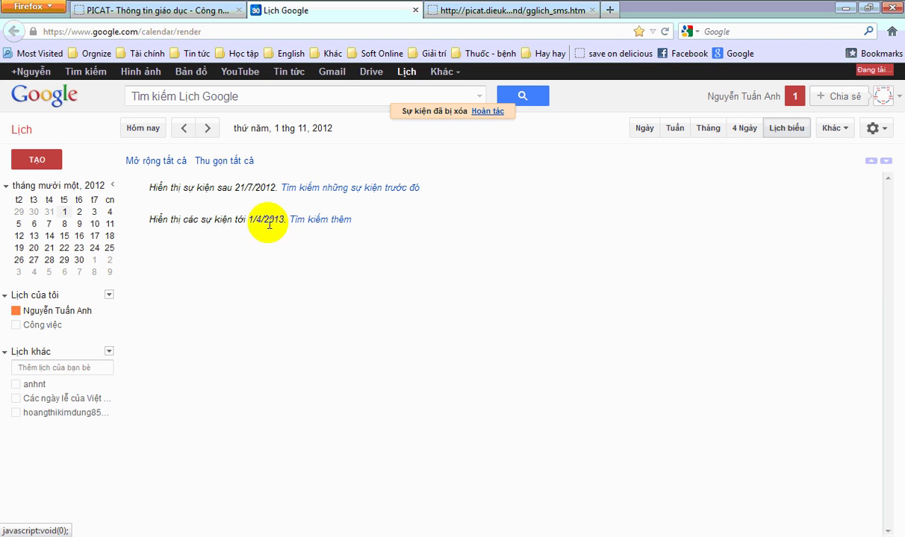
{"action": "left_click", "coordinate": [829, 136]}
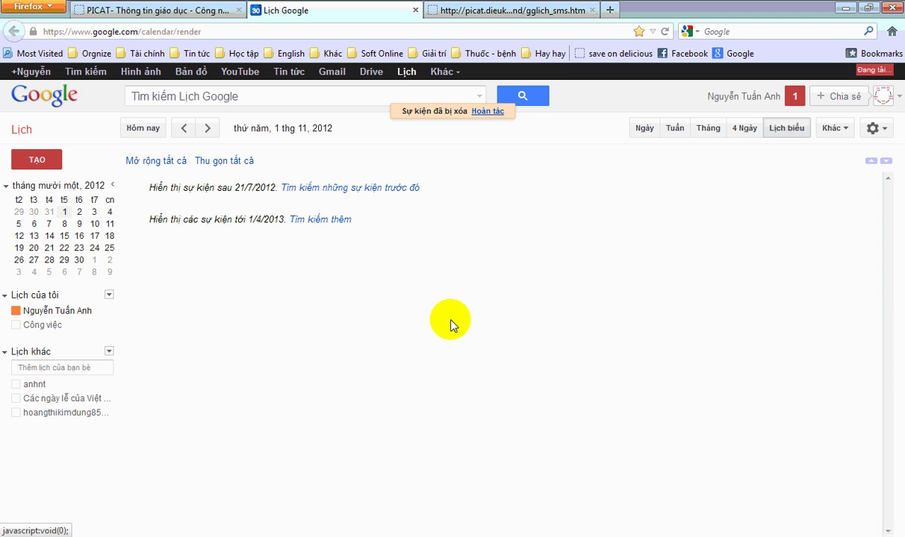
- Copy all five event lines from TKB_out.txt and return to the browser
{"action": "middle_click", "coordinate": [448, 320]}
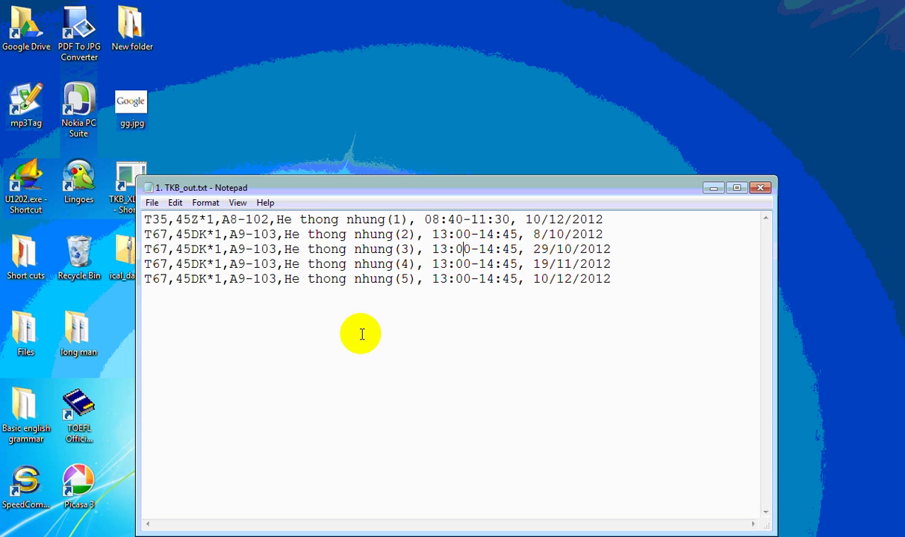
{"action": "left_click_drag", "start_coordinate": [652, 287], "coordinate": [146, 201]}
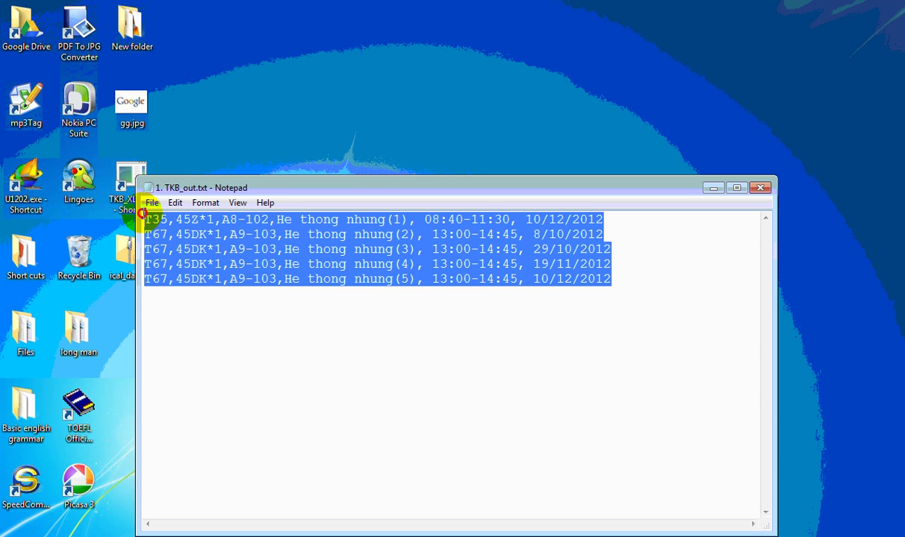
{"action": "right_click", "coordinate": [283, 259]}
{"action": "left_click", "coordinate": [318, 305]}
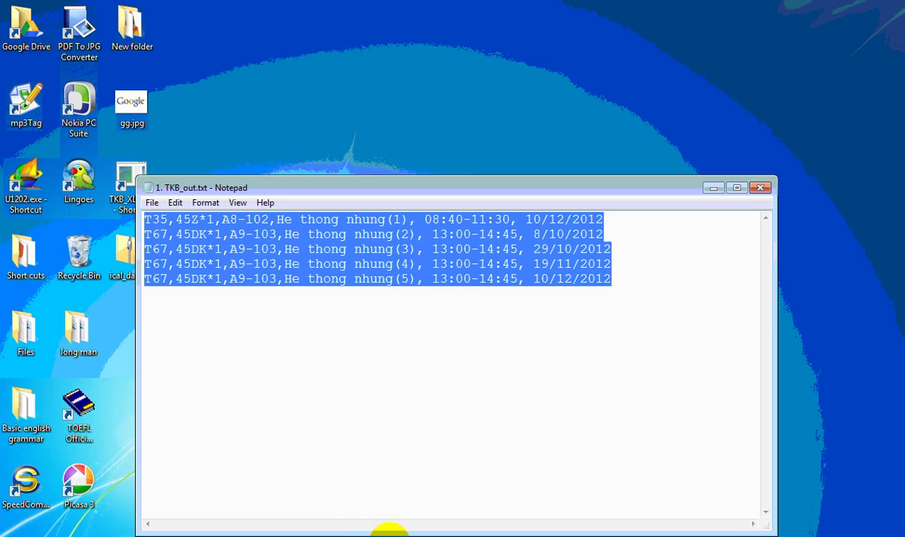
{"action": "left_click", "coordinate": [388, 532]}
- Paste the five He thong nhung lines into PICAT, add them to Google Calendar, and confirm
{"action": "left_click", "coordinate": [218, 10]}
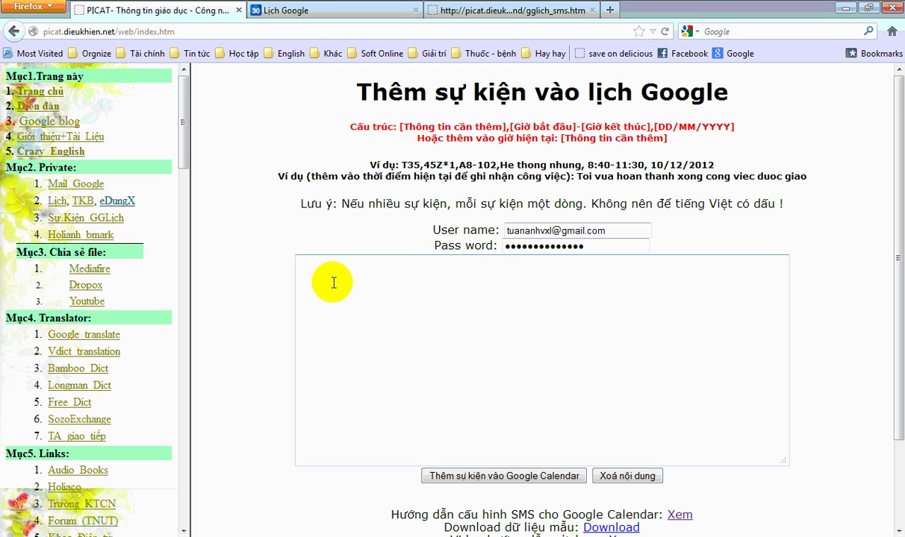
{"action": "right_click", "coordinate": [334, 281]}
{"action": "left_click", "coordinate": [343, 319]}
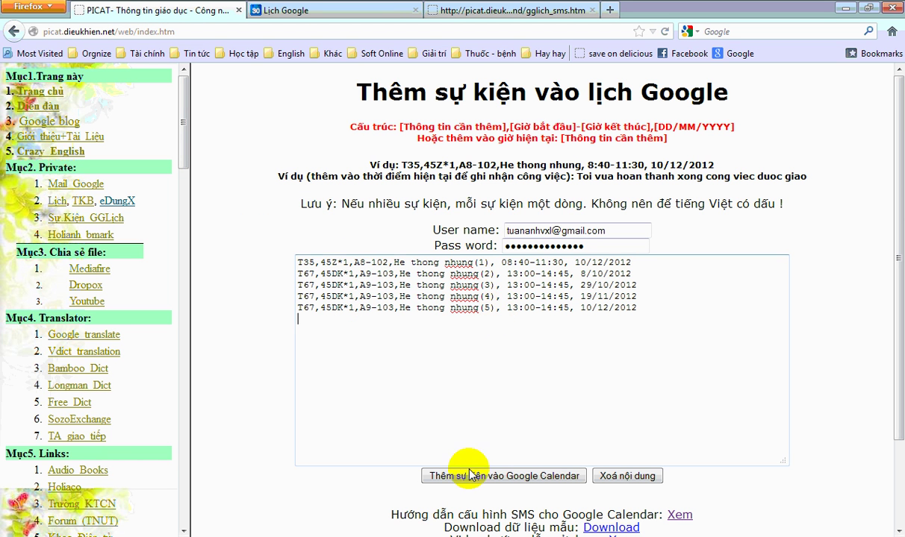
{"action": "left_click", "coordinate": [447, 475]}
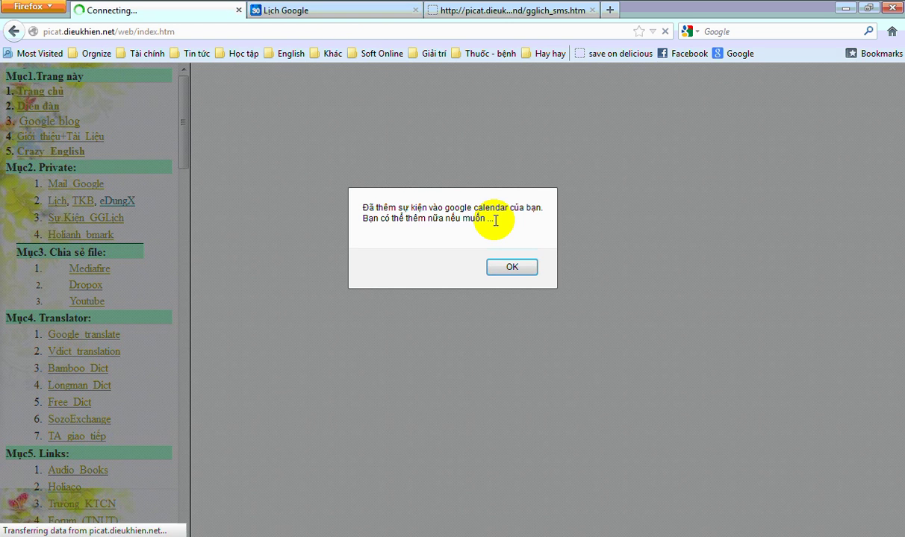
{"action": "left_click", "coordinate": [510, 262]}
{"action": "left_click", "coordinate": [327, 12]}
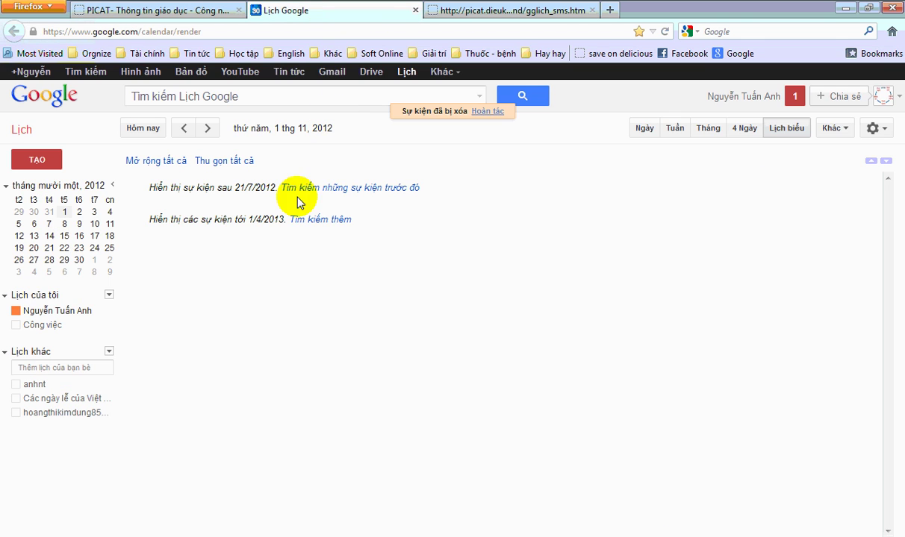
- Refresh the calendar agenda and show the week of 8–14 Oct 2012
{"action": "left_click", "coordinate": [832, 132]}
{"action": "left_click", "coordinate": [803, 185]}
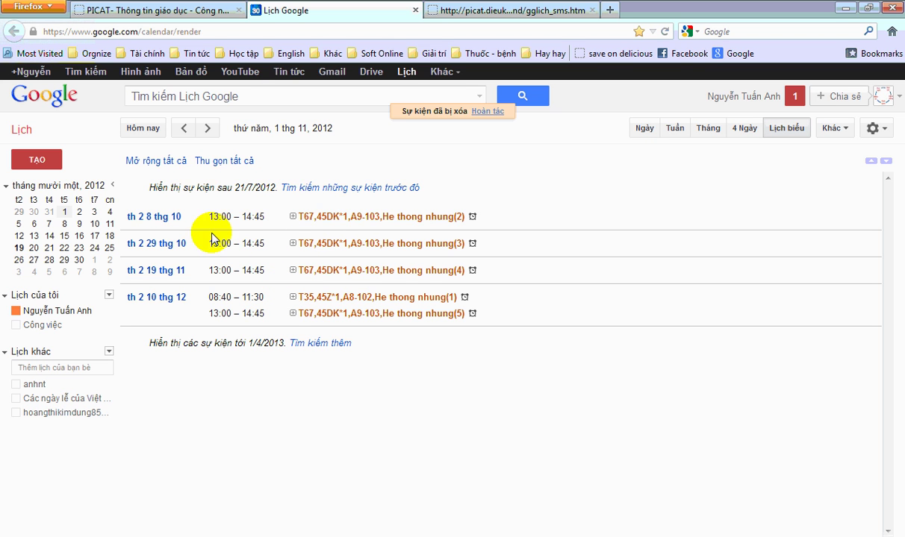
{"action": "left_click", "coordinate": [159, 217]}
{"action": "left_click", "coordinate": [675, 128]}
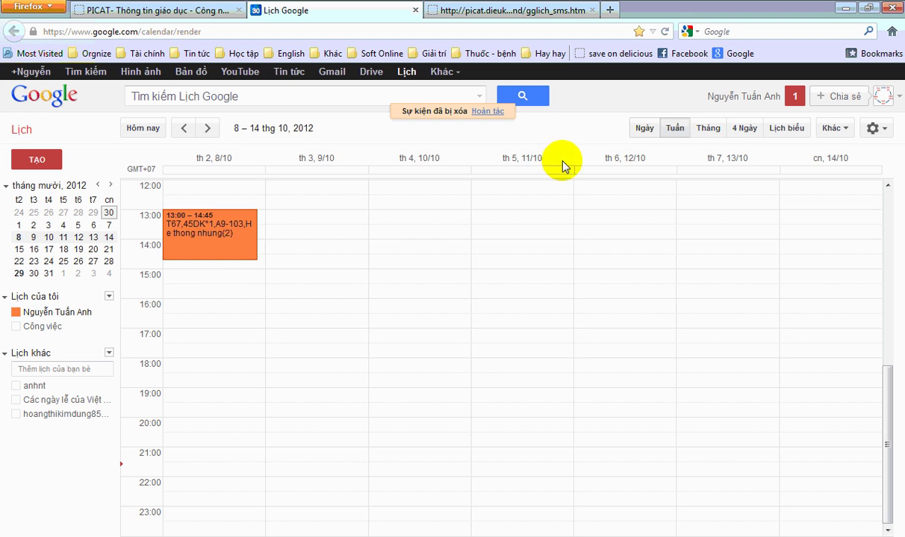
- Review the 8 Oct He thong nhung(2) event's full details, leaving it unchanged
{"action": "scroll", "coordinate": [196, 235], "scroll_direction": "up", "scroll_amount": 2}
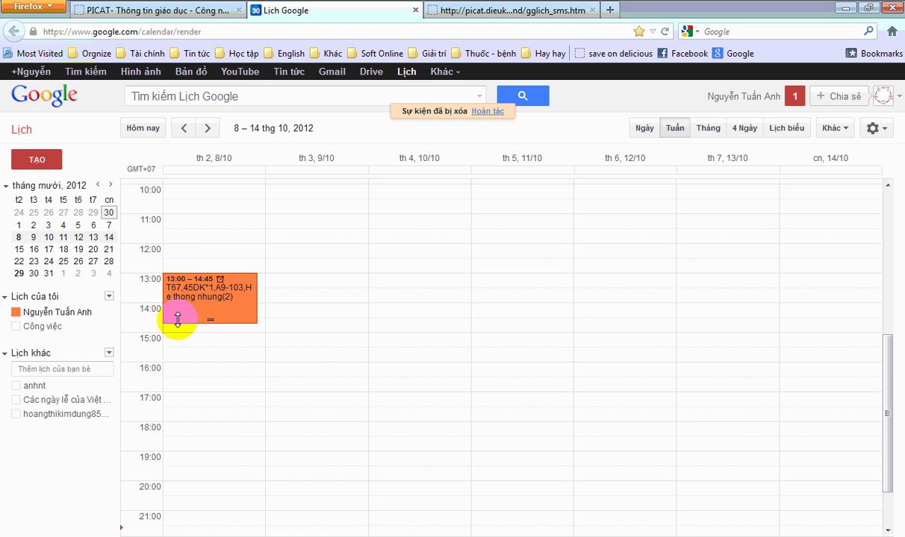
{"action": "scroll", "coordinate": [179, 305], "scroll_direction": "up", "scroll_amount": 1}
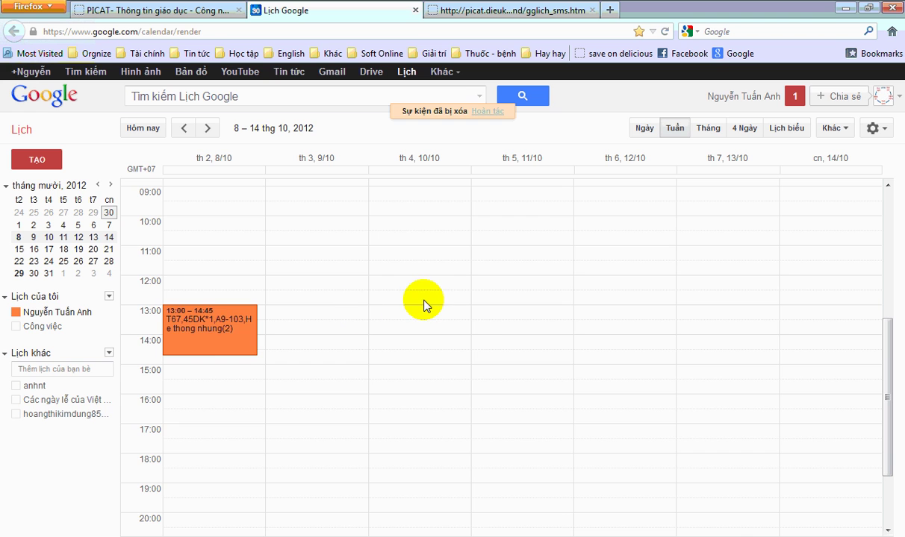
{"action": "left_click", "coordinate": [239, 346]}
{"action": "left_click", "coordinate": [310, 312]}
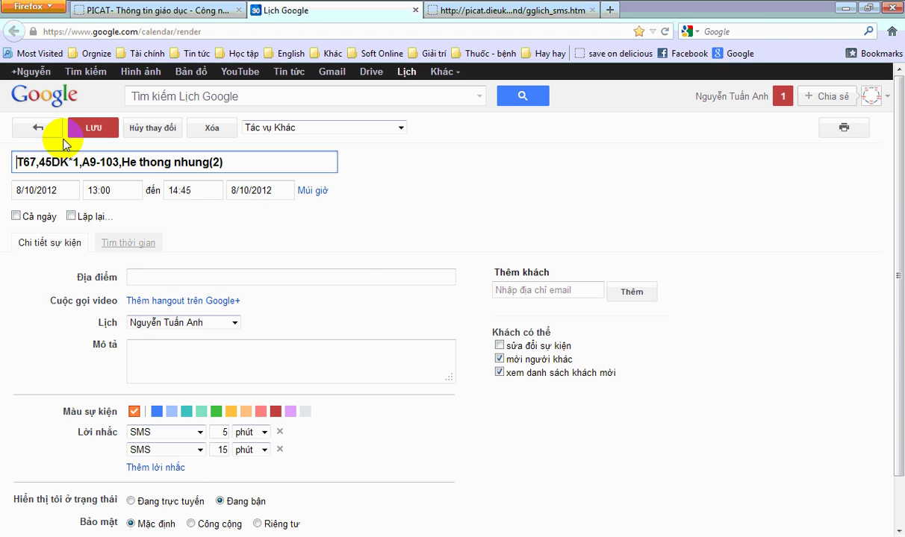
{"action": "left_click", "coordinate": [38, 128]}
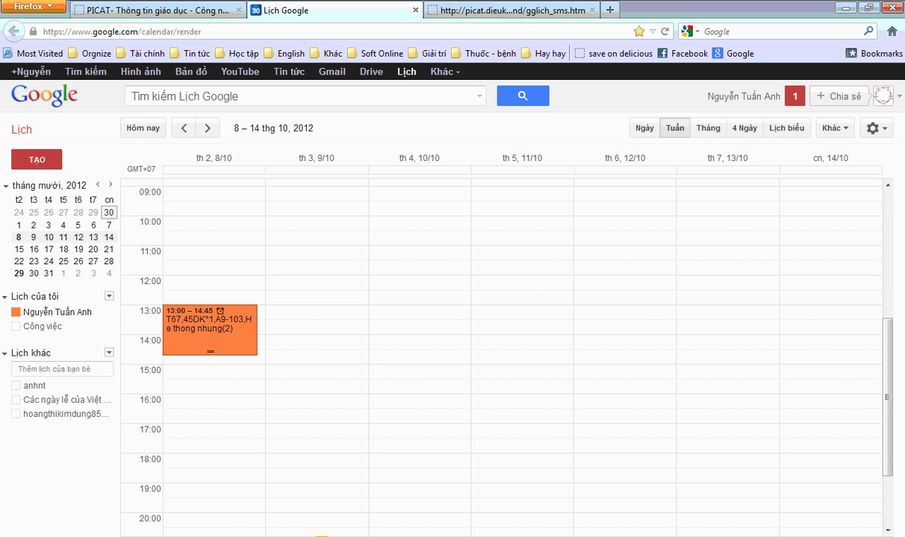
- Highlight the Word guide's line on adding events via Excel and open the ical_data folder
{"action": "left_click", "coordinate": [321, 535]}
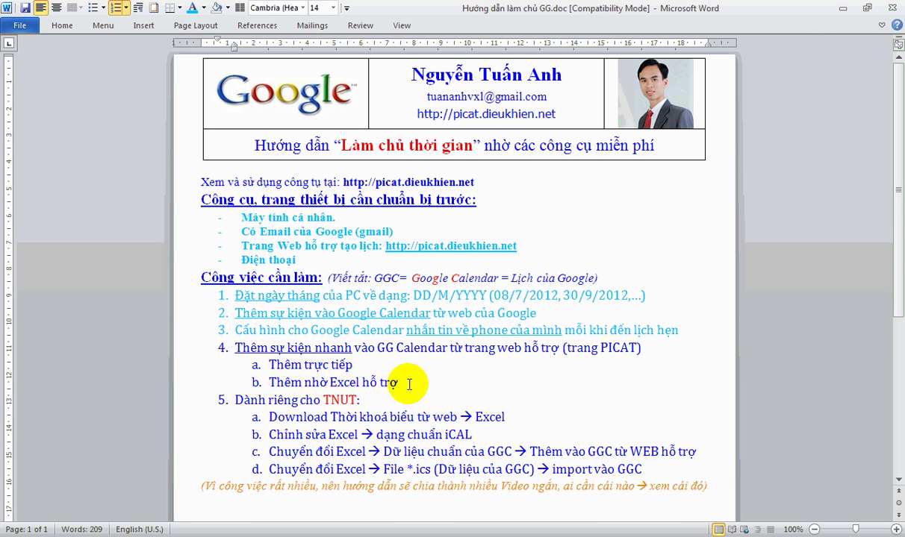
{"action": "left_click_drag", "start_coordinate": [409, 382], "coordinate": [268, 382]}
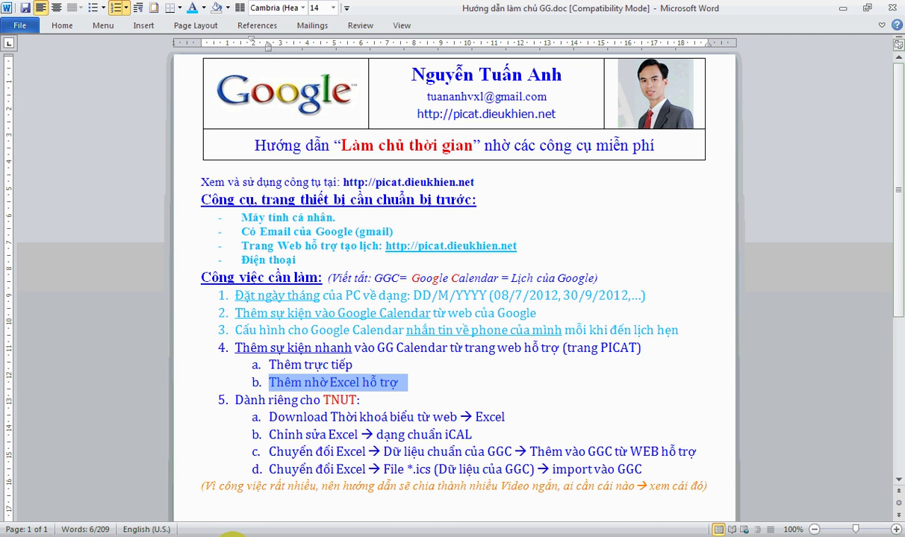
{"action": "left_click", "coordinate": [430, 535]}
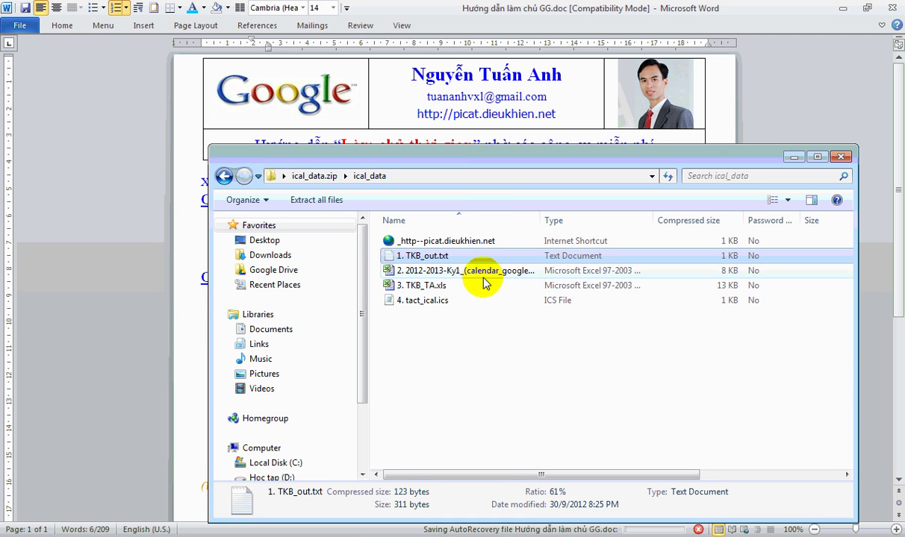
- Widen the Name column and open 2012-2013-Ky1_(calendar_google).xls in Excel
{"action": "left_click", "coordinate": [474, 273]}
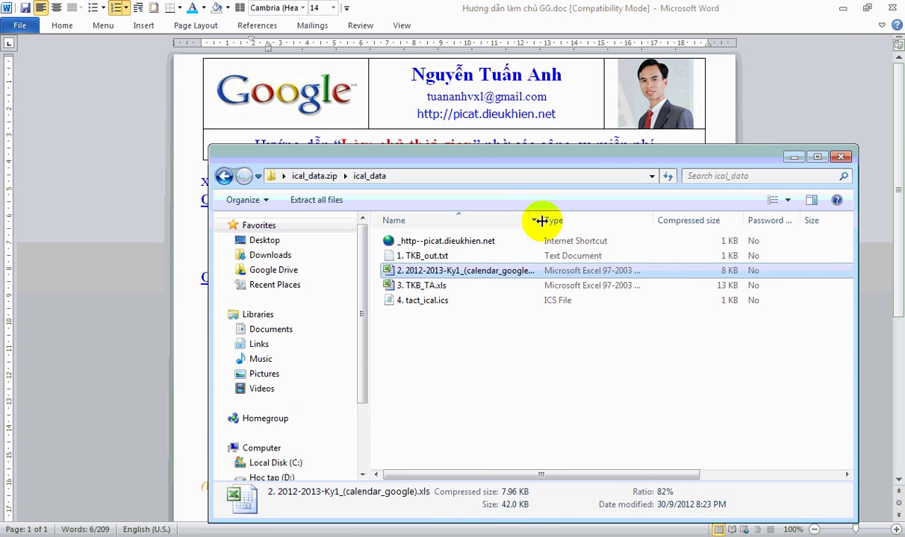
{"action": "left_click_drag", "start_coordinate": [540, 220], "coordinate": [609, 221]}
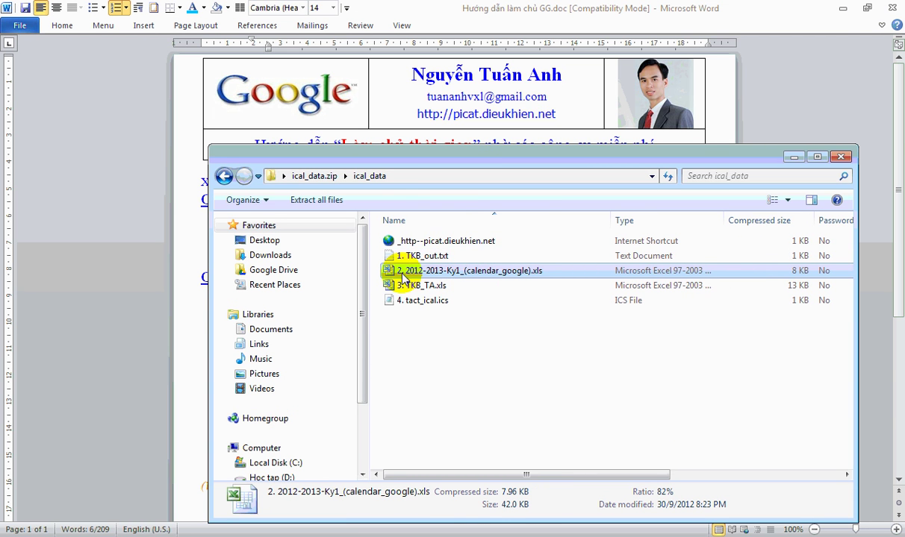
{"action": "double_click", "coordinate": [492, 273]}
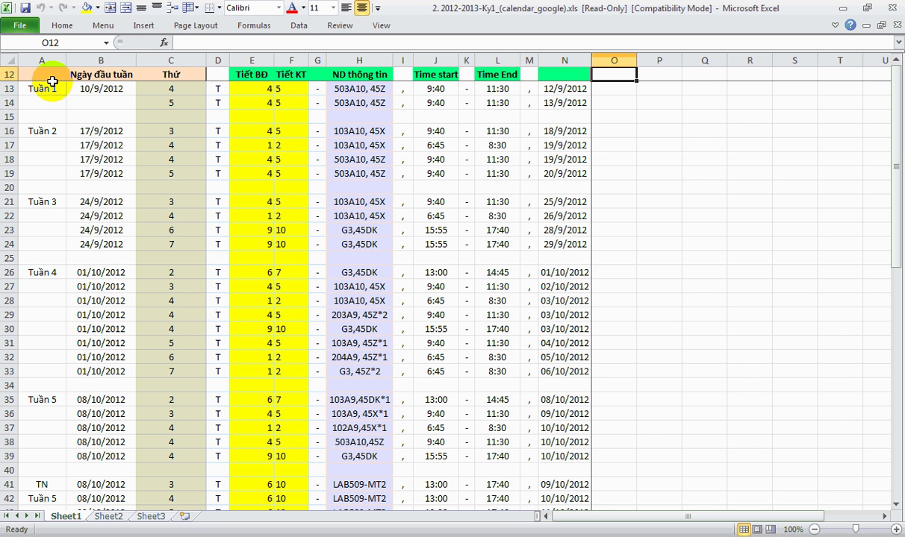
- Inspect the week label, start date and N13 date formula in row 13
{"action": "left_click", "coordinate": [41, 88]}
{"action": "left_click", "coordinate": [75, 89]}
{"action": "left_click", "coordinate": [556, 87]}
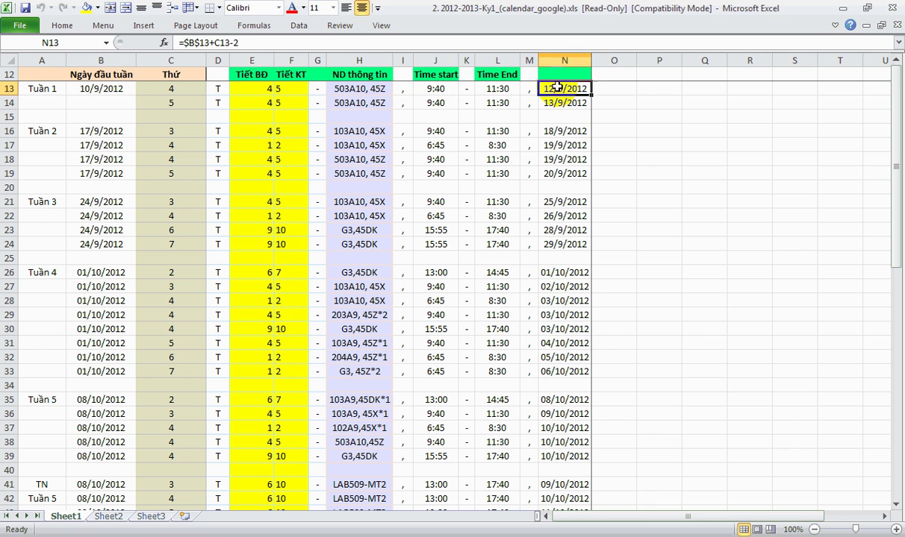
{"action": "left_click", "coordinate": [602, 89]}
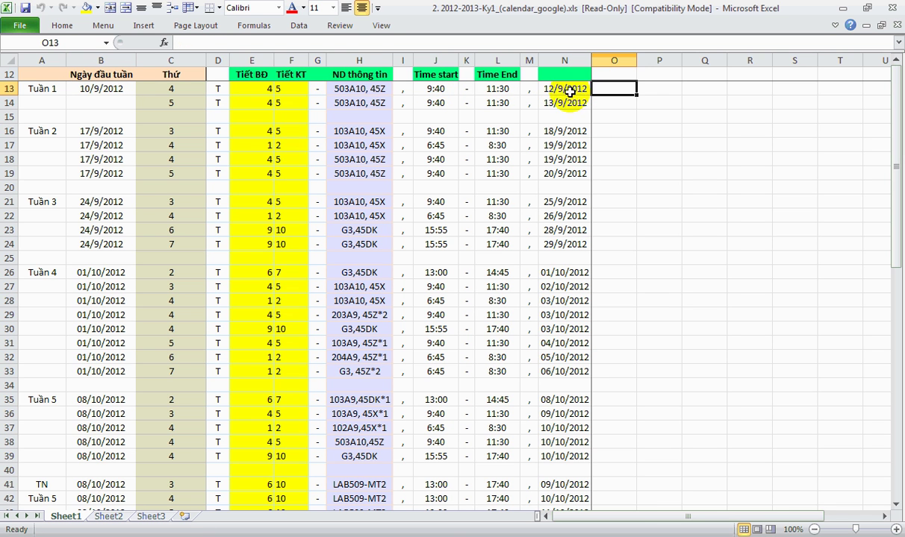
- Unfreeze panes, widen column D for end times, and refreeze below header row 12
{"action": "left_click", "coordinate": [189, 9]}
{"action": "left_click", "coordinate": [239, 33]}
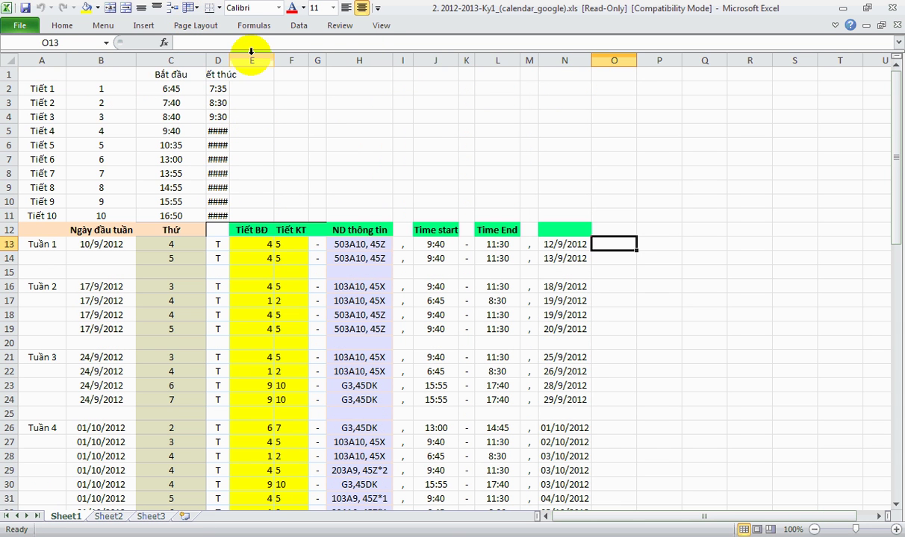
{"action": "mouse_move", "coordinate": [229, 60]}
{"action": "left_mouse_down"}
{"action": "mouse_move", "coordinate": [306, 60]}
{"action": "mouse_move", "coordinate": [234, 61]}
{"action": "left_mouse_up"}
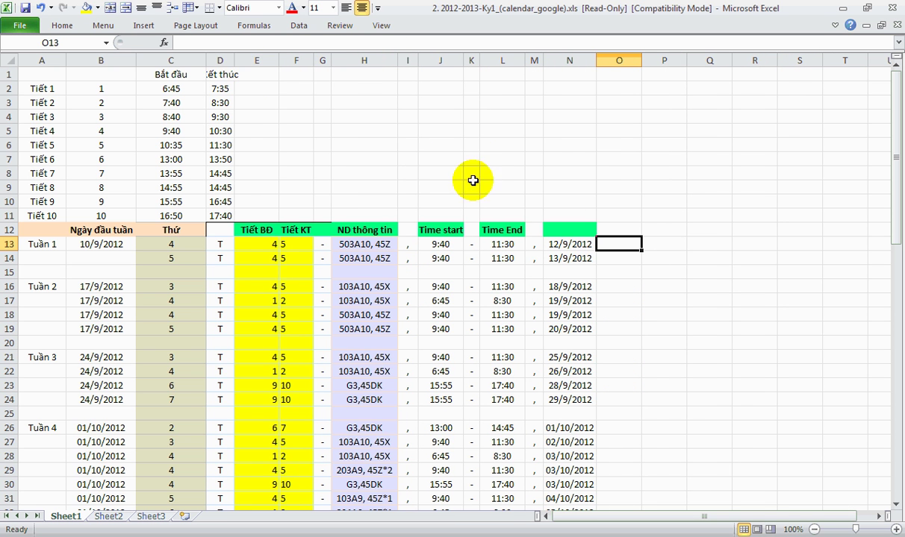
{"action": "scroll", "coordinate": [544, 259], "scroll_direction": "down", "scroll_amount": 4}
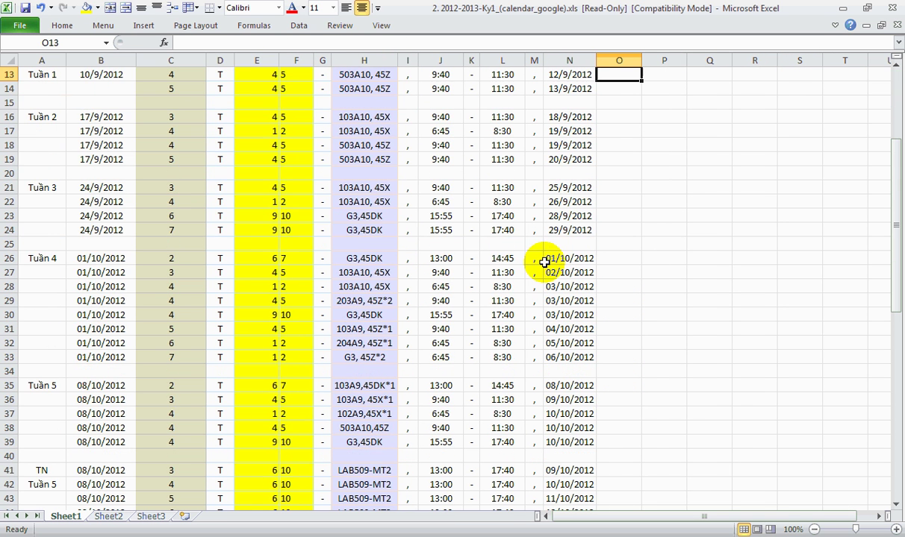
{"action": "left_click", "coordinate": [897, 70]}
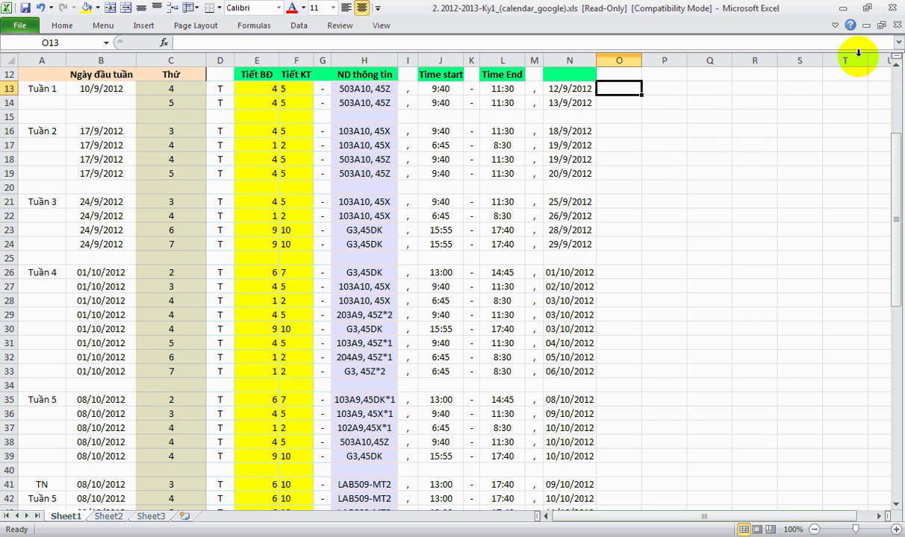
{"action": "left_click", "coordinate": [188, 8]}
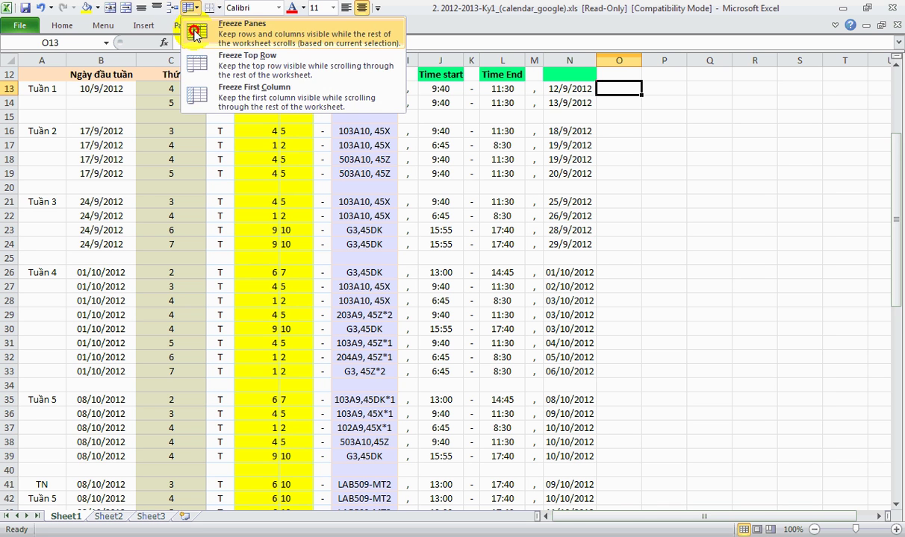
{"action": "left_click", "coordinate": [194, 34]}
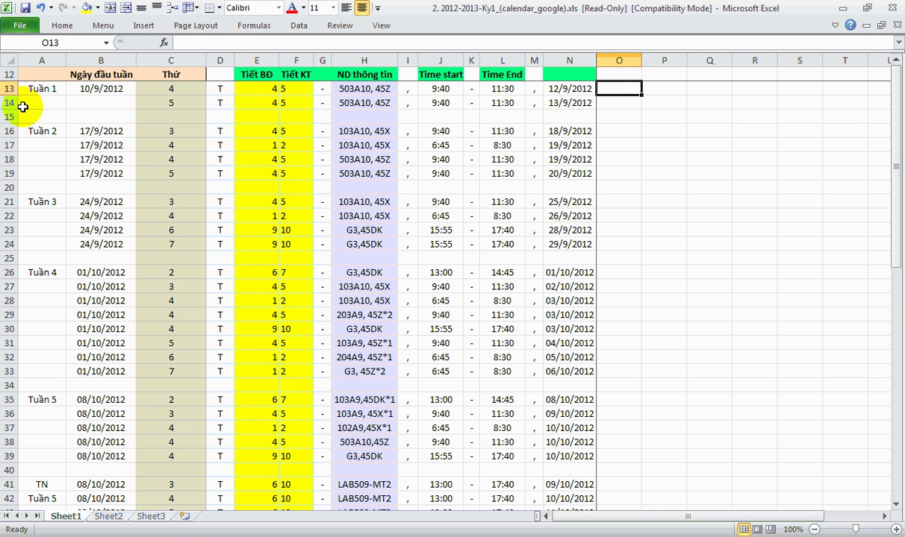
- Review the Tuần 1 room entry, weekday numbers and week start date
{"action": "left_click_drag", "start_coordinate": [47, 88], "coordinate": [282, 104]}
{"action": "left_click", "coordinate": [358, 104]}
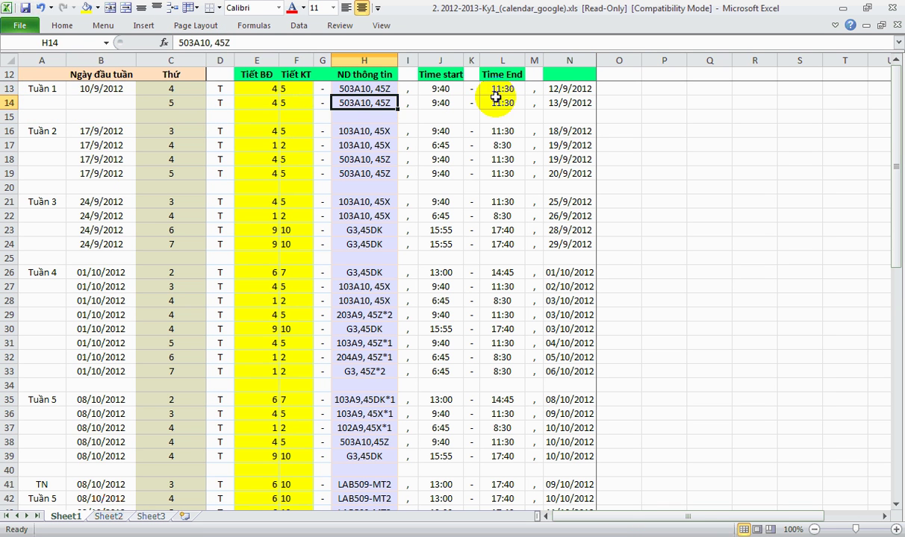
{"action": "left_click", "coordinate": [176, 91]}
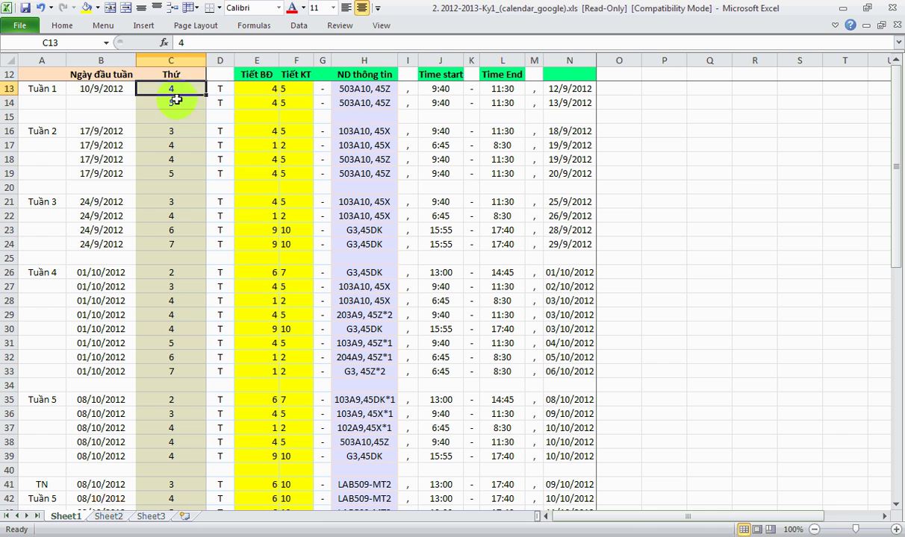
{"action": "left_click_drag", "start_coordinate": [183, 88], "coordinate": [182, 102]}
{"action": "left_click", "coordinate": [115, 88]}
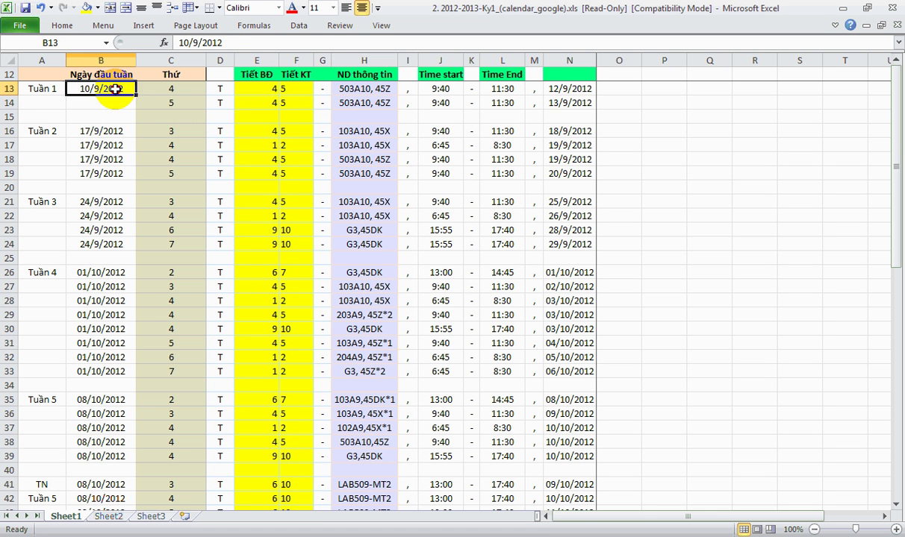
- Fill column B with Blue, Accent 1, Lighter 60%
{"action": "left_click", "coordinate": [110, 58]}
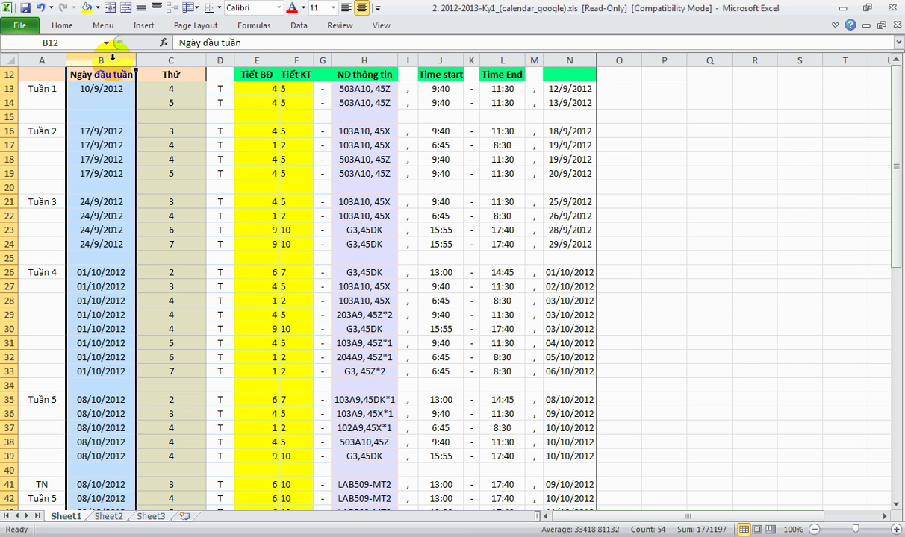
{"action": "left_click", "coordinate": [97, 9]}
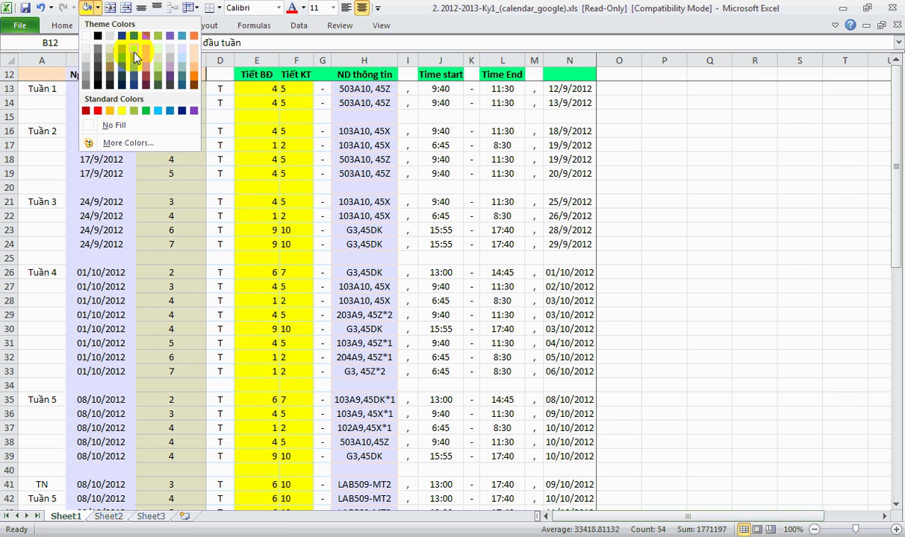
{"action": "left_click", "coordinate": [126, 54]}
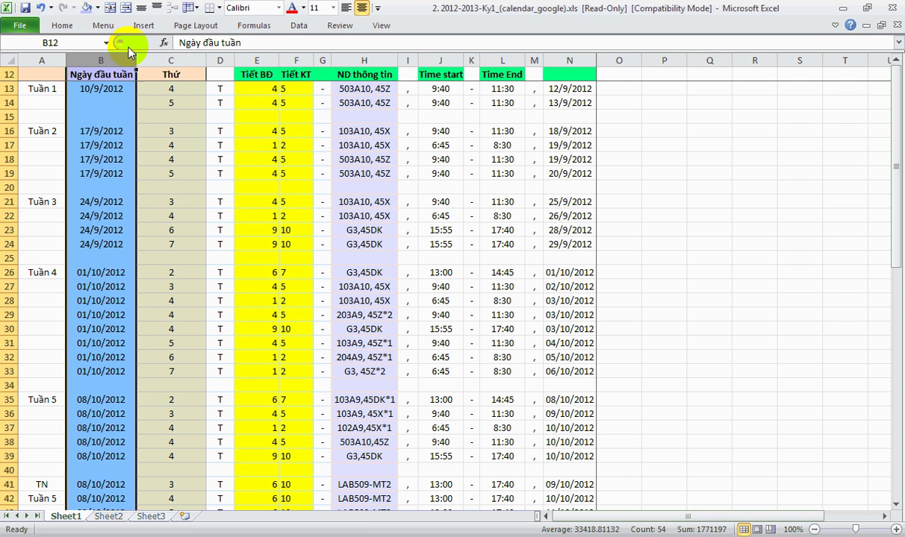
{"action": "left_click", "coordinate": [135, 102]}
- Check the B13 date, C13 weekday, E13 start period and H13 room entry
{"action": "left_click", "coordinate": [102, 89]}
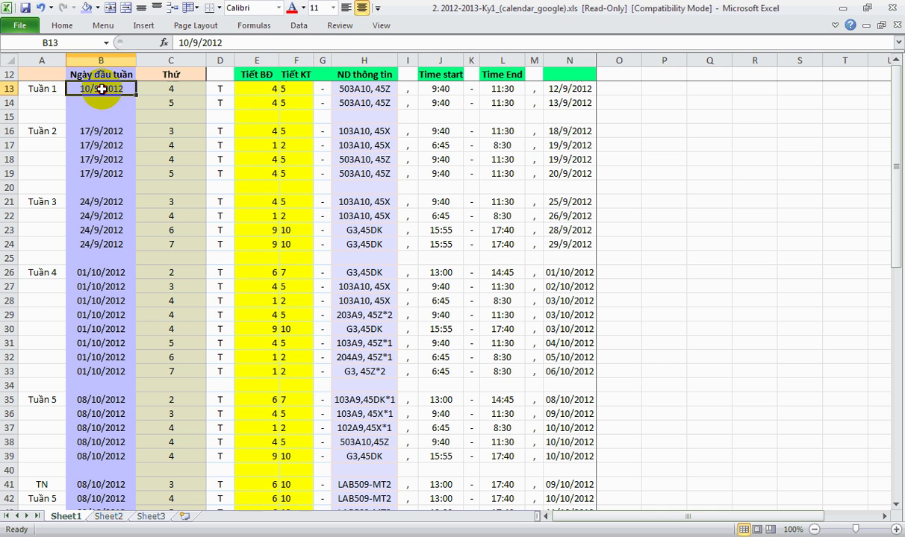
{"action": "left_click", "coordinate": [173, 91]}
{"action": "left_click", "coordinate": [260, 89]}
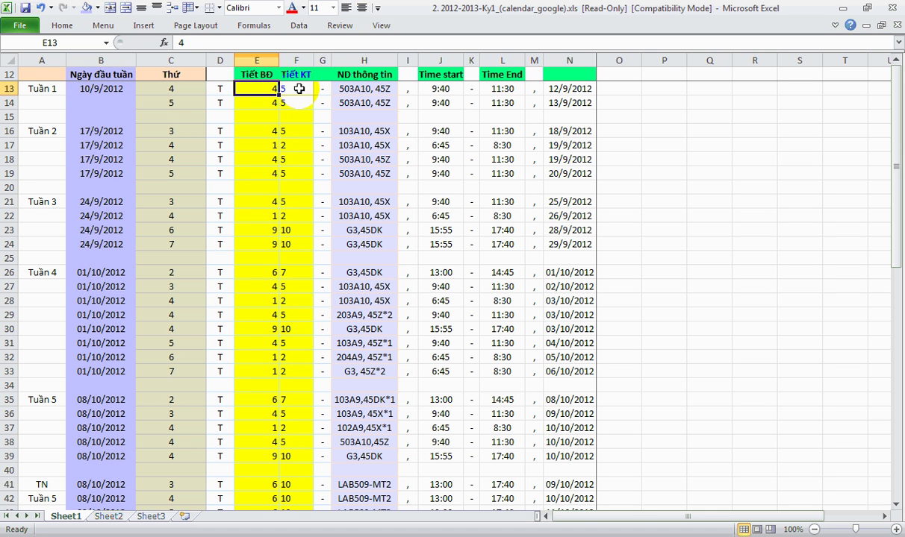
{"action": "left_click", "coordinate": [366, 87]}
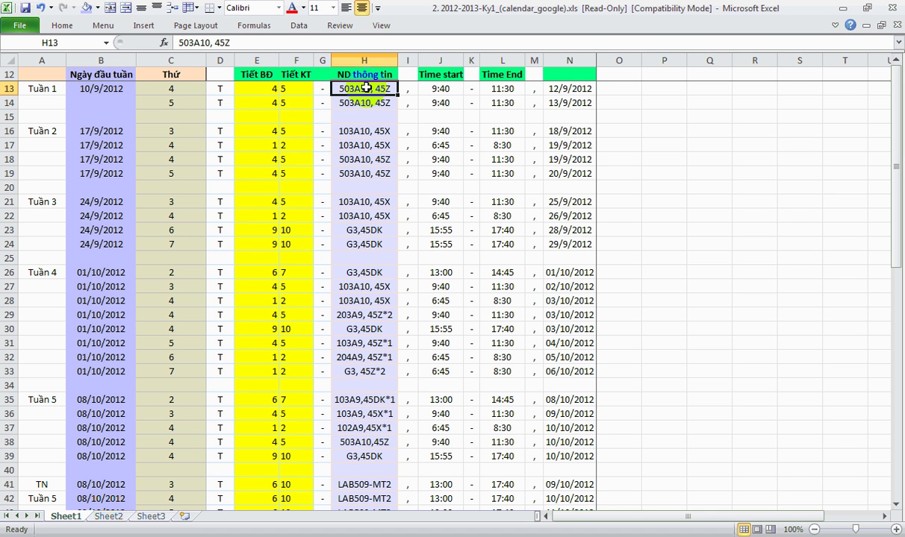
{"action": "left_click", "coordinate": [108, 95]}
- Review the 17/9 and 24/9 week dates, weekday numbers, and D16/F16 period entries
{"action": "left_click_drag", "start_coordinate": [108, 132], "coordinate": [107, 174]}
{"action": "left_click_drag", "start_coordinate": [90, 132], "coordinate": [100, 243]}
{"action": "left_click", "coordinate": [62, 200]}
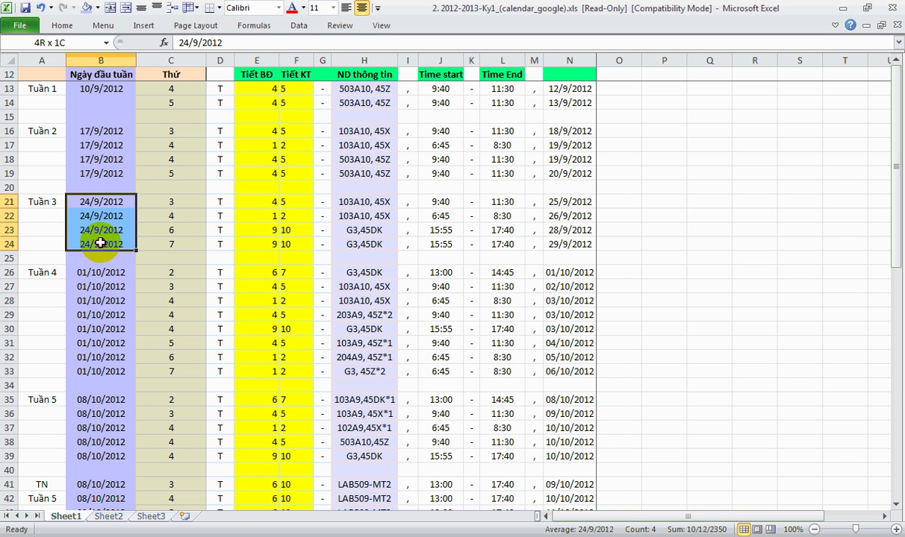
{"action": "left_click_drag", "start_coordinate": [173, 89], "coordinate": [181, 171]}
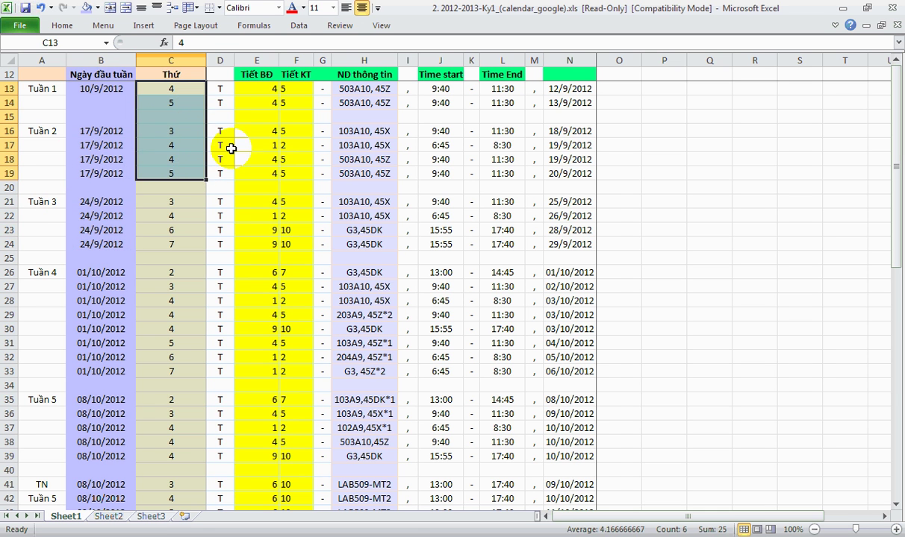
{"action": "left_click_drag", "start_coordinate": [223, 92], "coordinate": [265, 127]}
{"action": "left_click", "coordinate": [221, 128]}
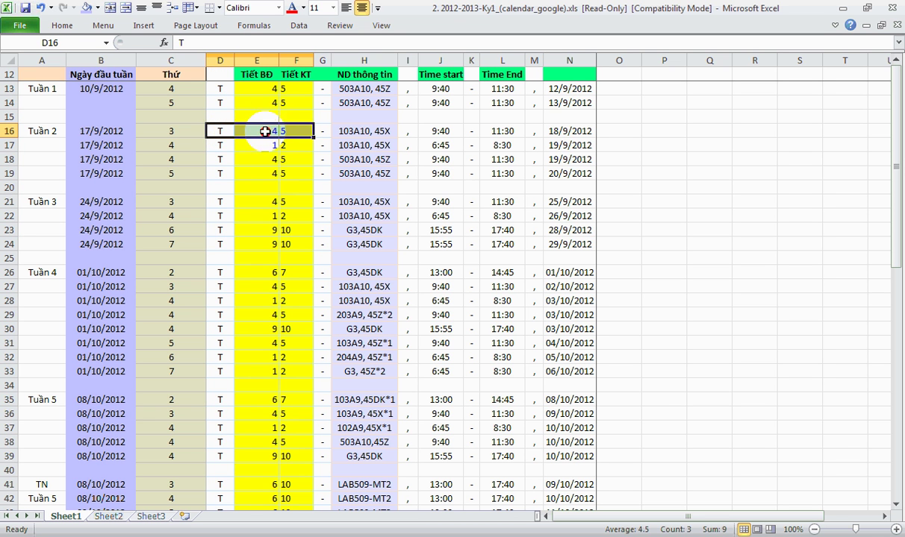
{"action": "left_click", "coordinate": [283, 127]}
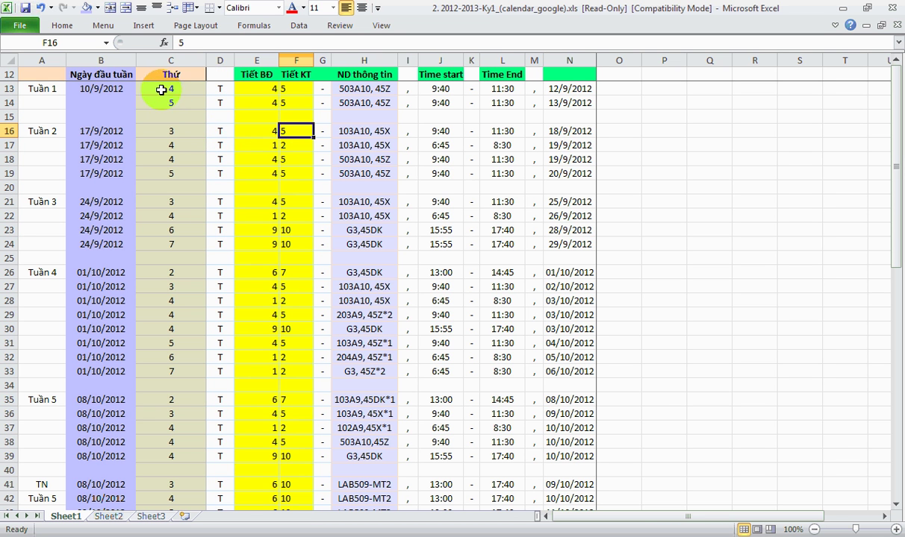
- Select the 12/9 and 13/9 event rows D13:N14
{"action": "left_click_drag", "start_coordinate": [161, 89], "coordinate": [373, 103]}
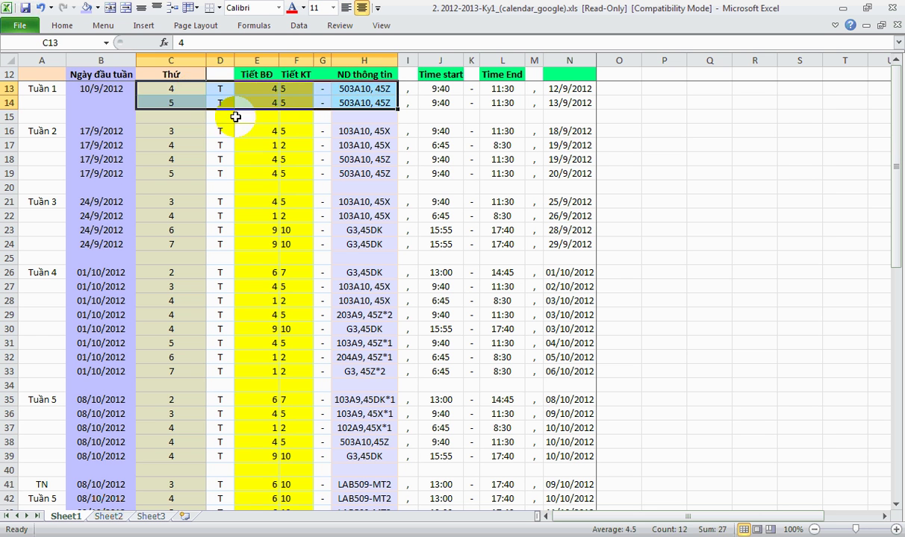
{"action": "left_click_drag", "start_coordinate": [218, 89], "coordinate": [323, 288]}
{"action": "left_click", "coordinate": [364, 188]}
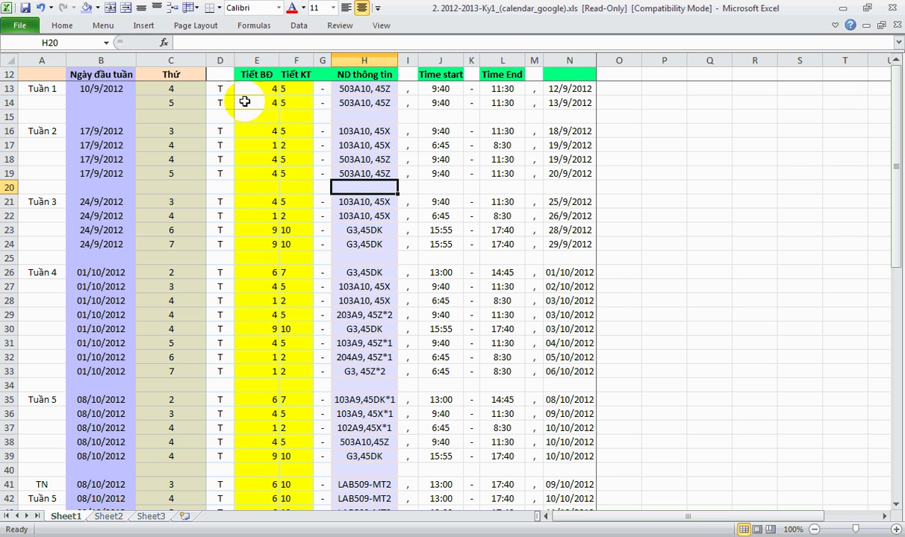
{"action": "left_click_drag", "start_coordinate": [220, 89], "coordinate": [575, 106]}
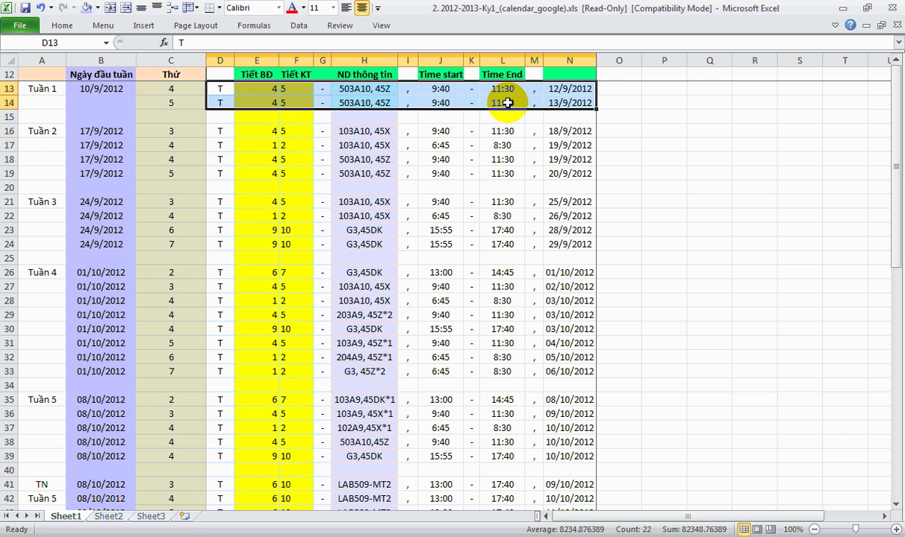
- Copy the two event rows and paste them over the old text in TKB_out.txt
{"action": "right_click", "coordinate": [227, 102]}
{"action": "left_click", "coordinate": [263, 126]}
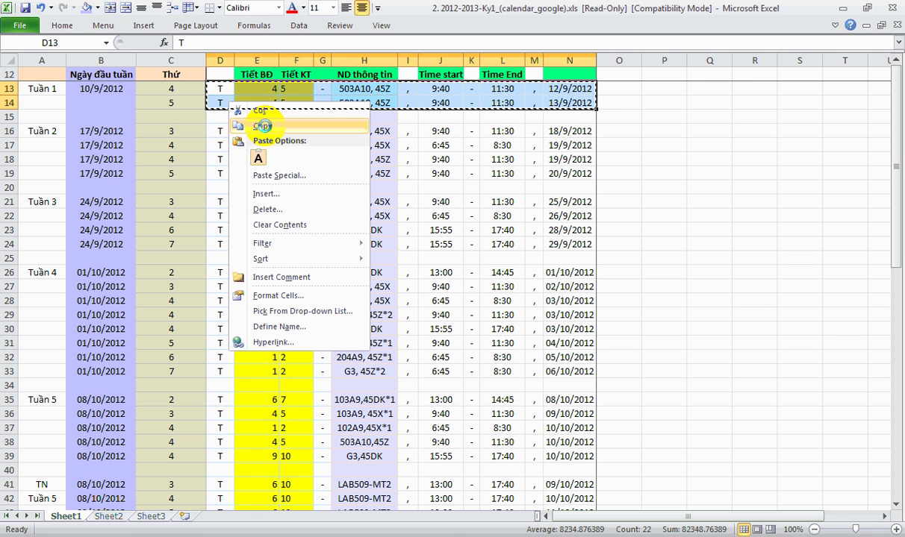
{"action": "left_click", "coordinate": [313, 532]}
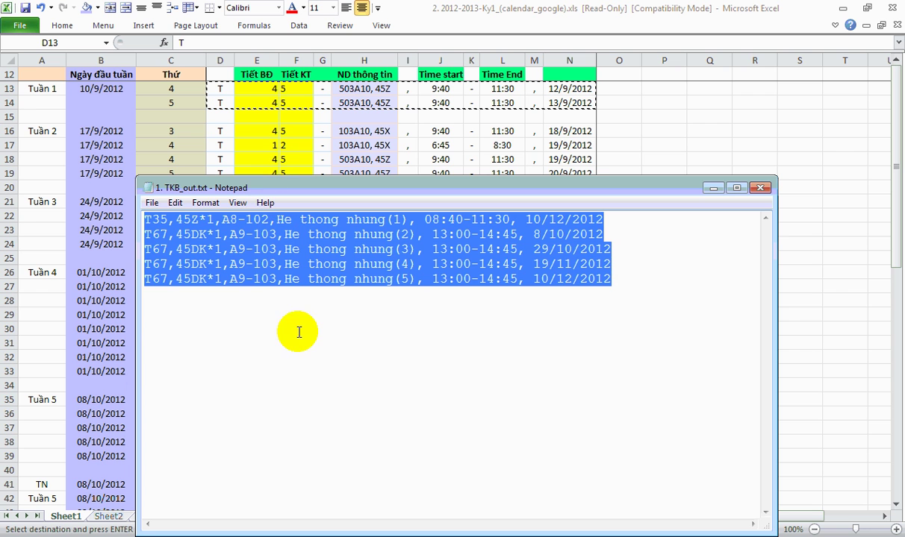
{"action": "key", "text": "Delete"}
{"action": "key", "text": "ctrl+v"}
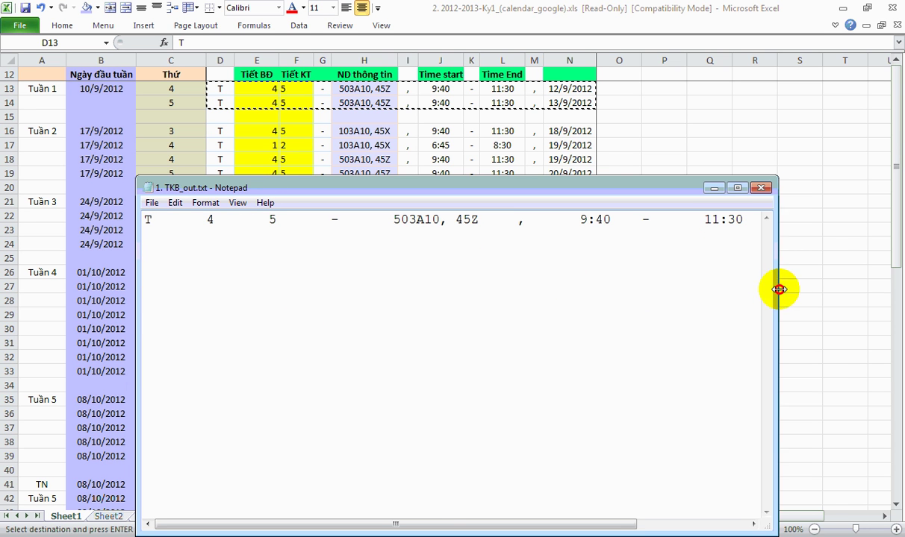
- Enlarge the Notepad window to view the lines, then close it without saving
{"action": "left_click_drag", "start_coordinate": [777, 288], "coordinate": [889, 282]}
{"action": "double_click", "coordinate": [638, 187]}
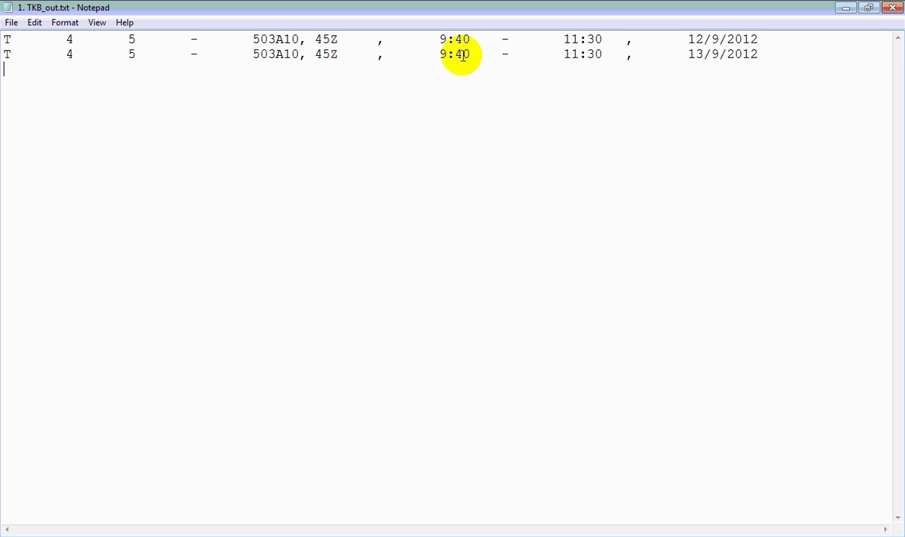
{"action": "left_click", "coordinate": [891, 8]}
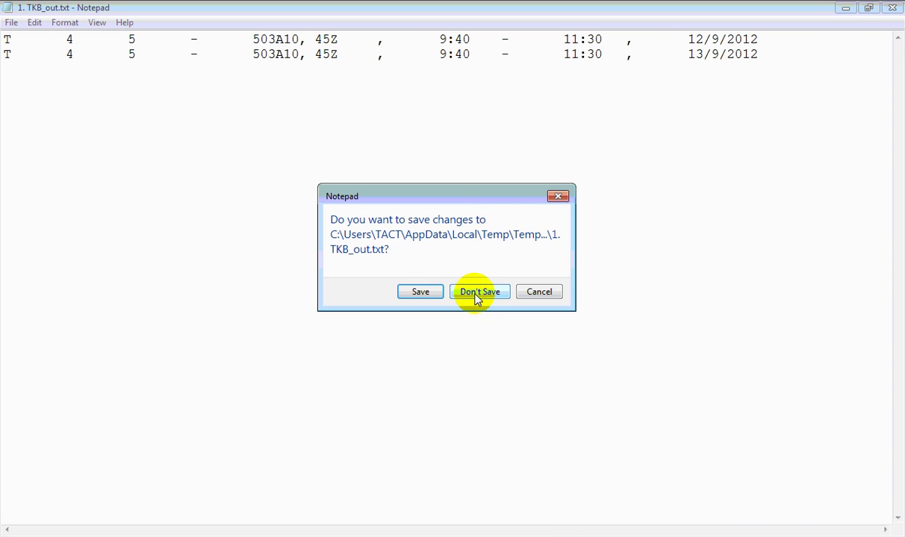
{"action": "left_click", "coordinate": [476, 292]}
- Dismiss the Excel cell menu and switch to Firefox with Google Calendar
{"action": "right_click", "coordinate": [226, 97]}
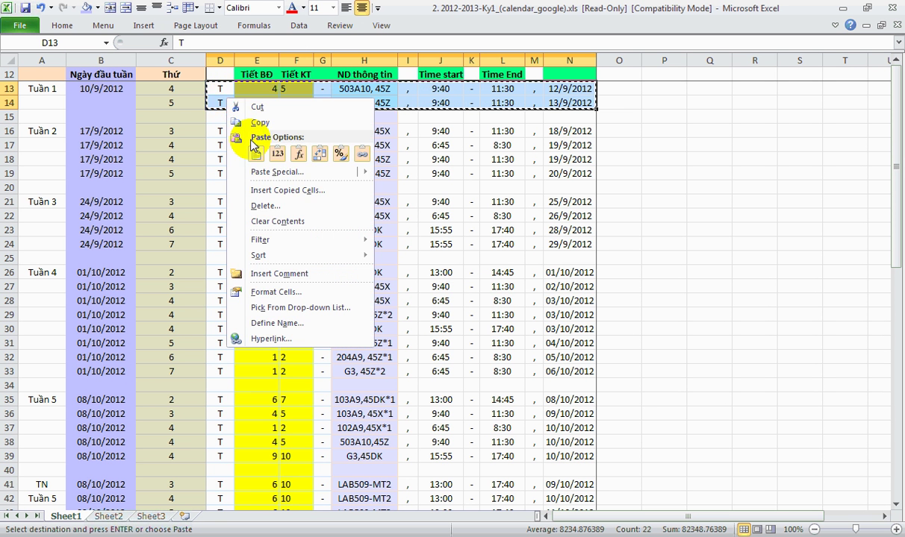
{"action": "left_click", "coordinate": [260, 123]}
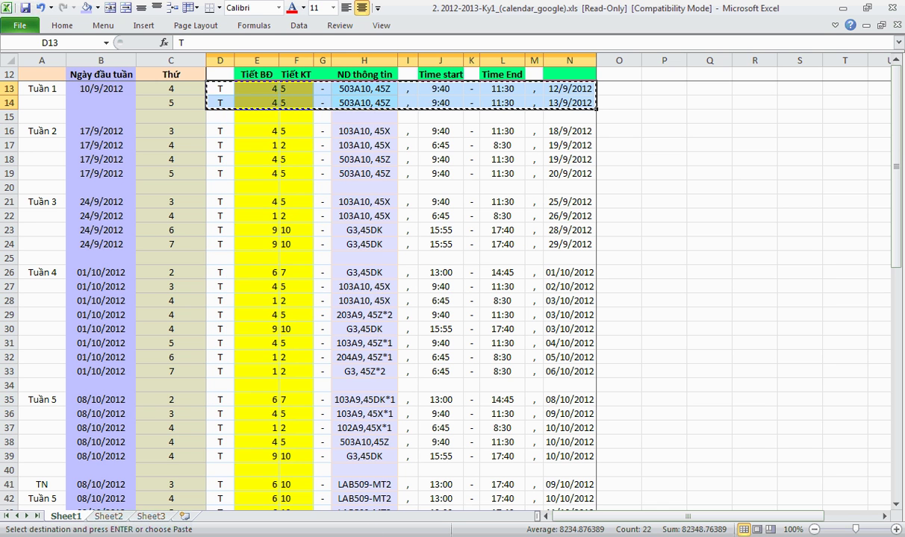
{"action": "key", "text": "alt+Tab"}
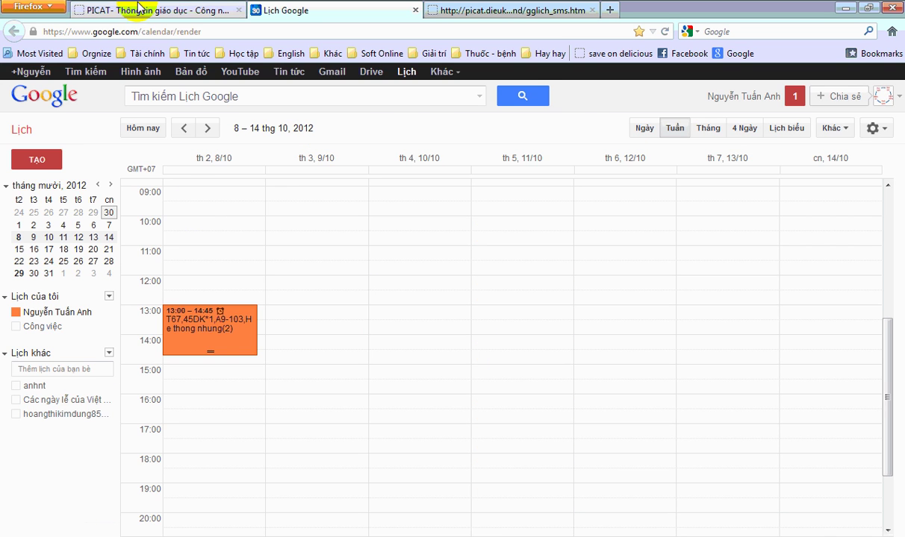
- Paste the 12/9 and 13/9 9:40–11:30 503A10, 45Z lines into PICAT and add them
{"action": "left_click", "coordinate": [208, 10]}
{"action": "right_click", "coordinate": [310, 269]}
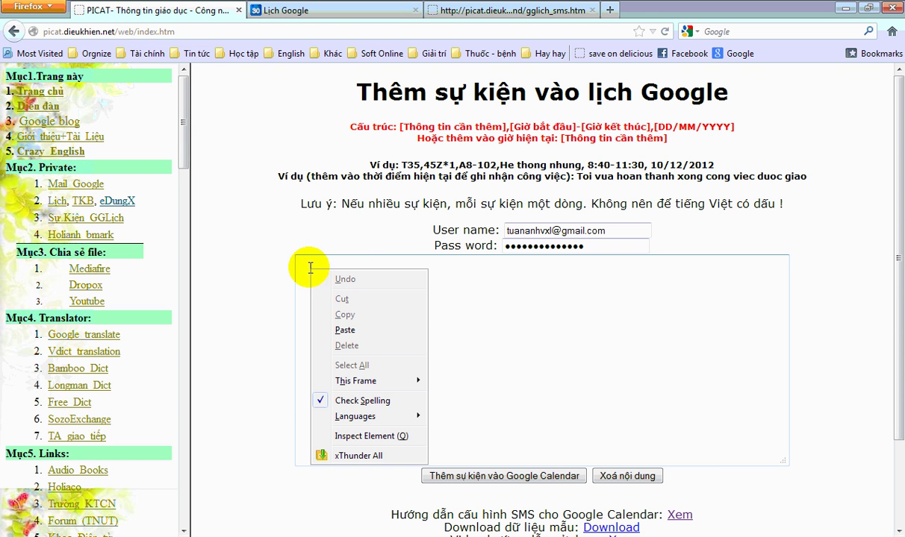
{"action": "left_click", "coordinate": [345, 330]}
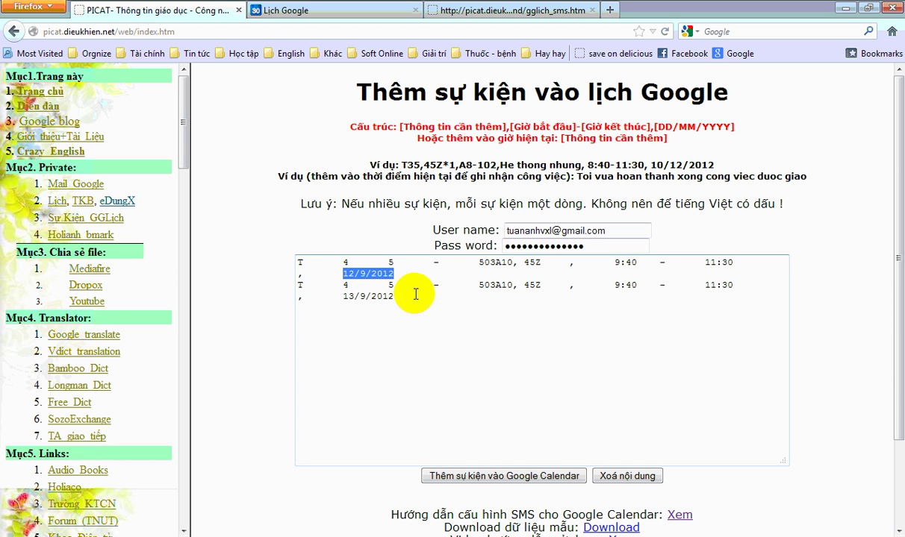
{"action": "left_click_drag", "start_coordinate": [341, 297], "coordinate": [397, 298]}
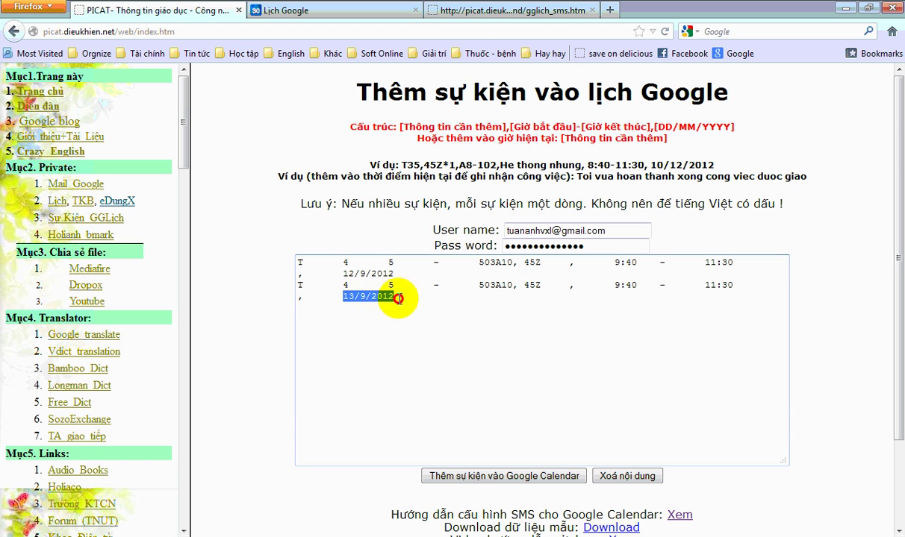
{"action": "left_click", "coordinate": [470, 473]}
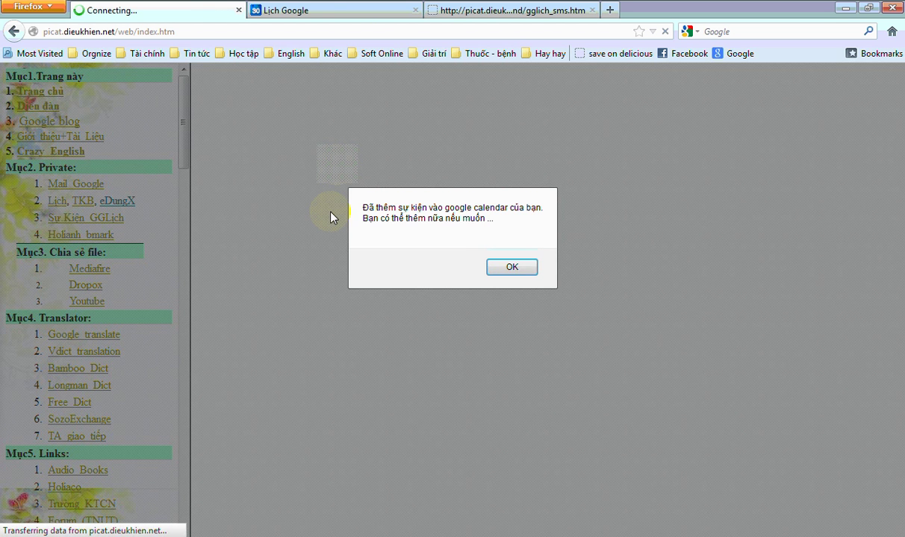
{"action": "left_click", "coordinate": [516, 264]}
{"action": "left_click", "coordinate": [326, 11]}
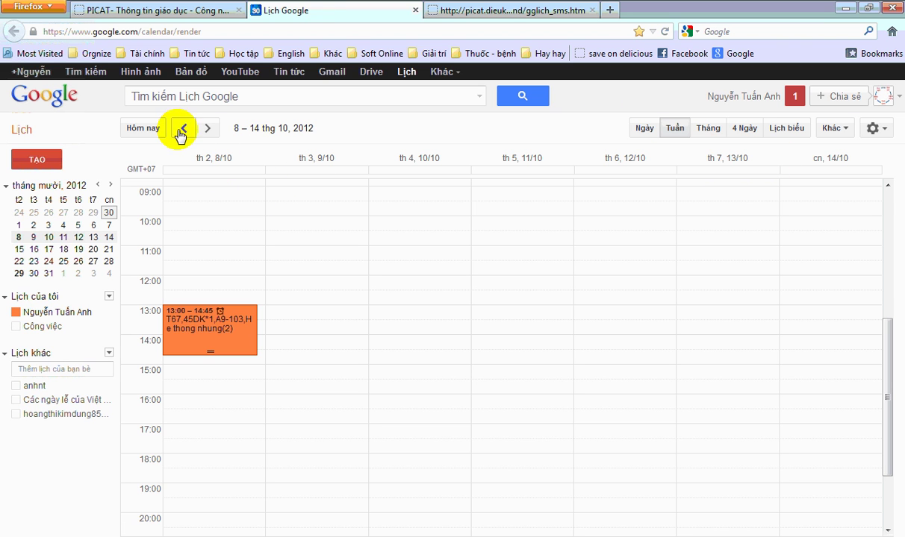
- Show and refresh the 10–16 Sep 2012 week to see the two new 09:40–11:30 events
{"action": "left_click", "coordinate": [97, 185]}
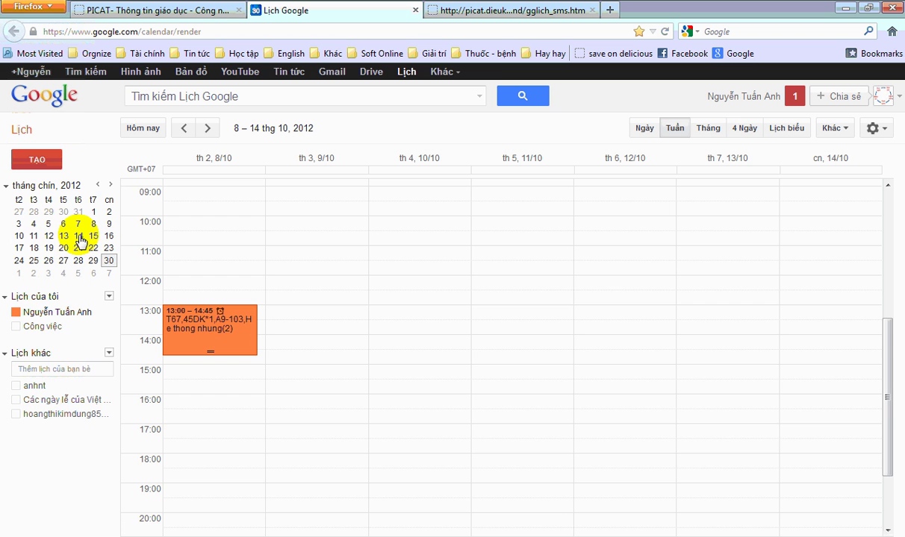
{"action": "left_click", "coordinate": [40, 237]}
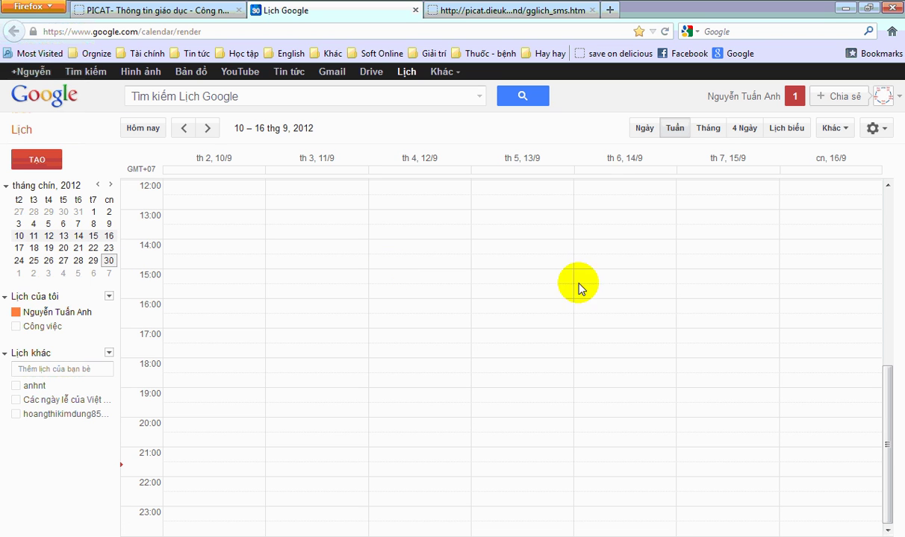
{"action": "left_click", "coordinate": [834, 128]}
{"action": "left_click", "coordinate": [774, 175]}
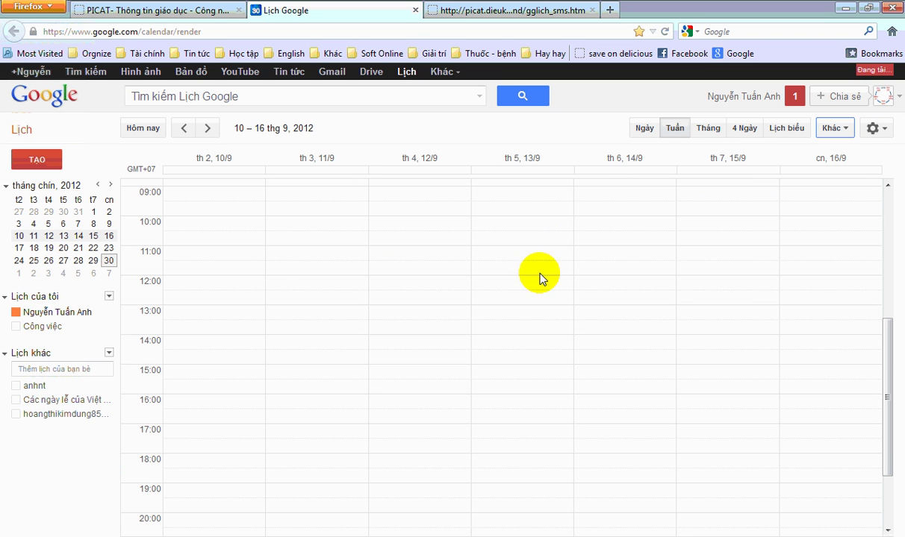
{"action": "scroll", "coordinate": [430, 248], "scroll_direction": "up", "scroll_amount": 3}
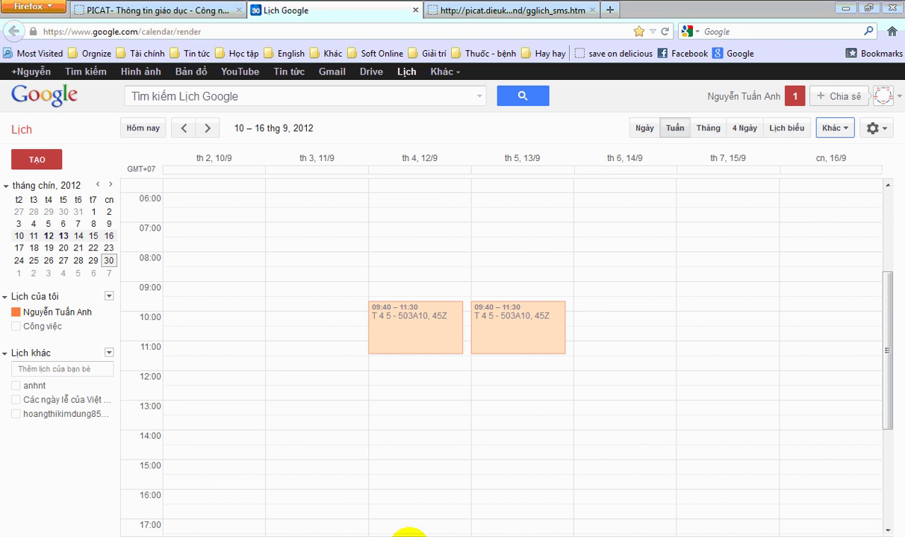
{"action": "left_click", "coordinate": [411, 535]}
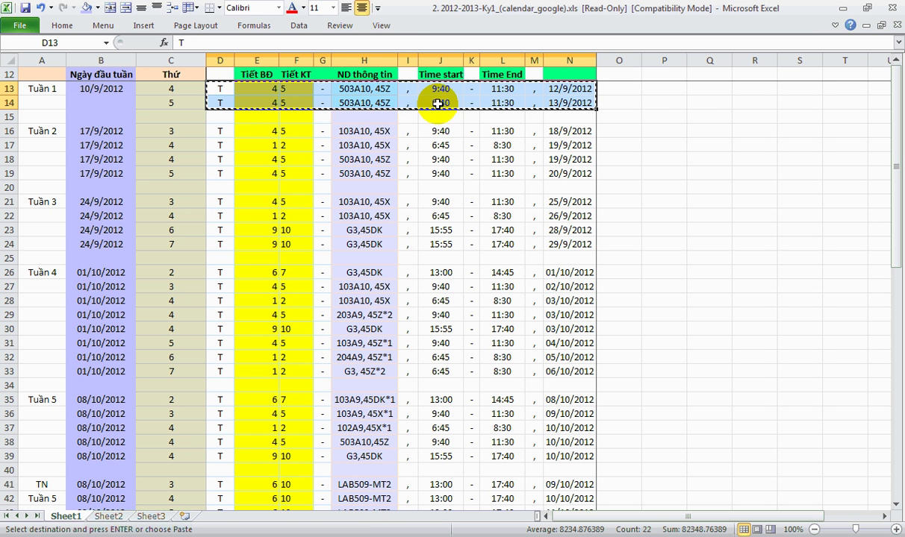
- Cancel the copy and inspect the L13 and N13 formulas, H13:H14 class details and D13:F13
{"action": "key", "text": "Escape"}
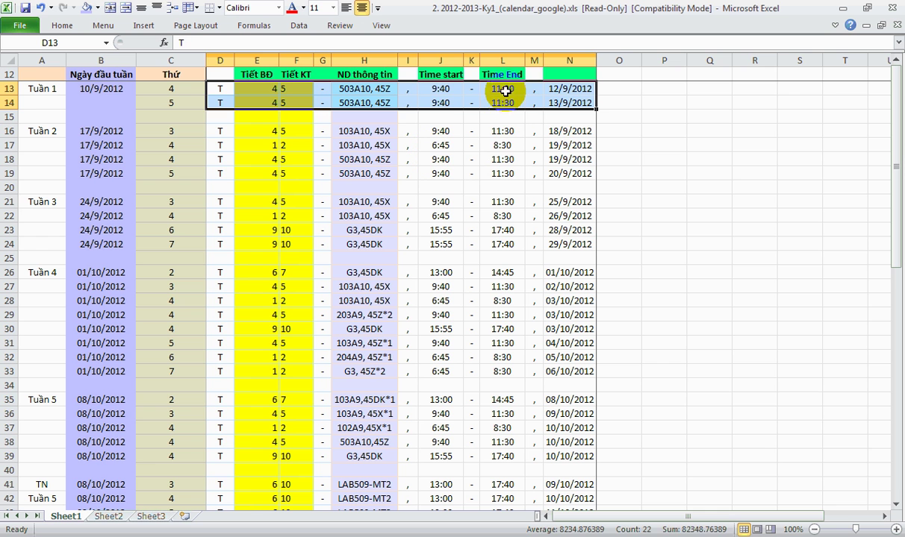
{"action": "left_click", "coordinate": [502, 89]}
{"action": "left_click", "coordinate": [569, 89]}
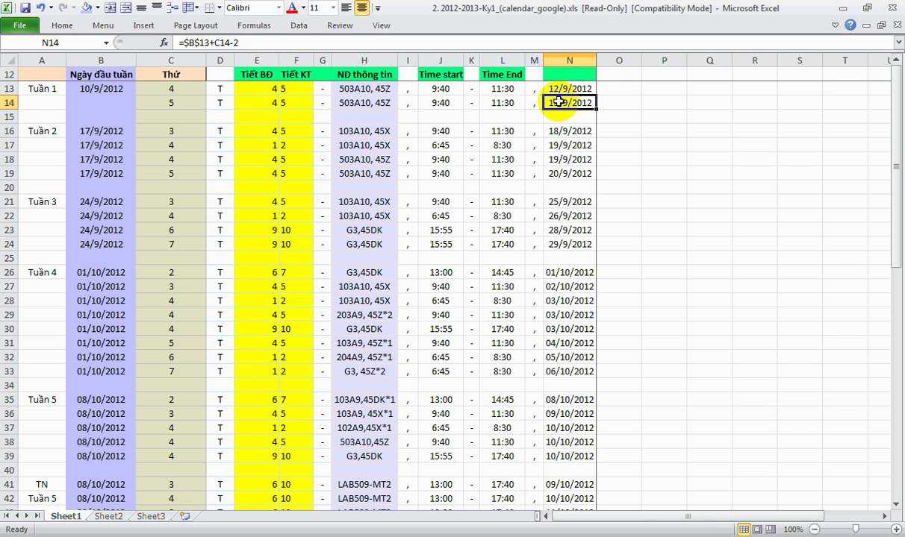
{"action": "left_click_drag", "start_coordinate": [366, 89], "coordinate": [366, 106]}
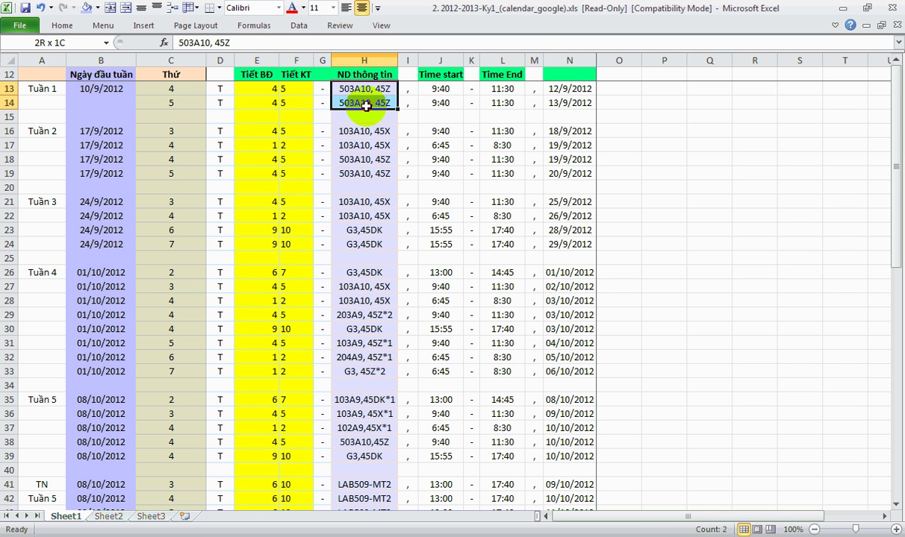
{"action": "left_click", "coordinate": [347, 91]}
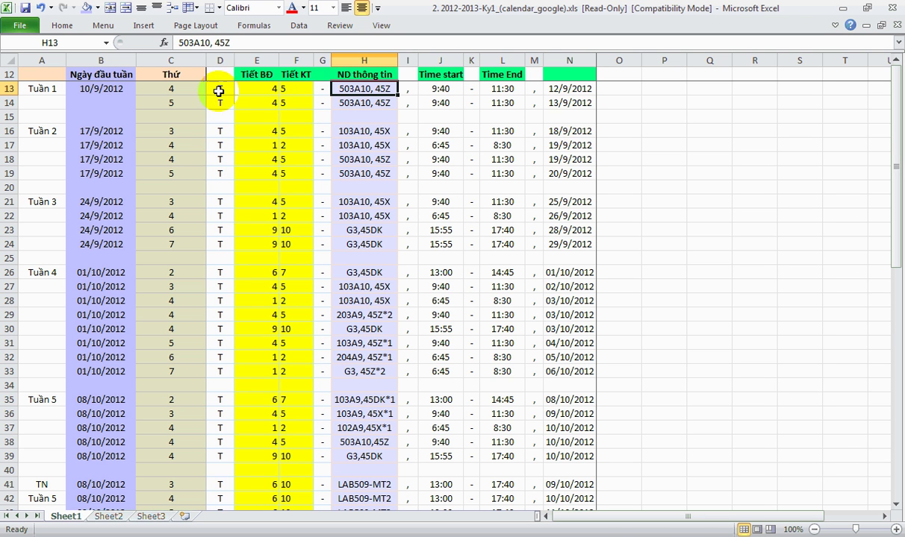
{"action": "left_click_drag", "start_coordinate": [218, 90], "coordinate": [254, 90]}
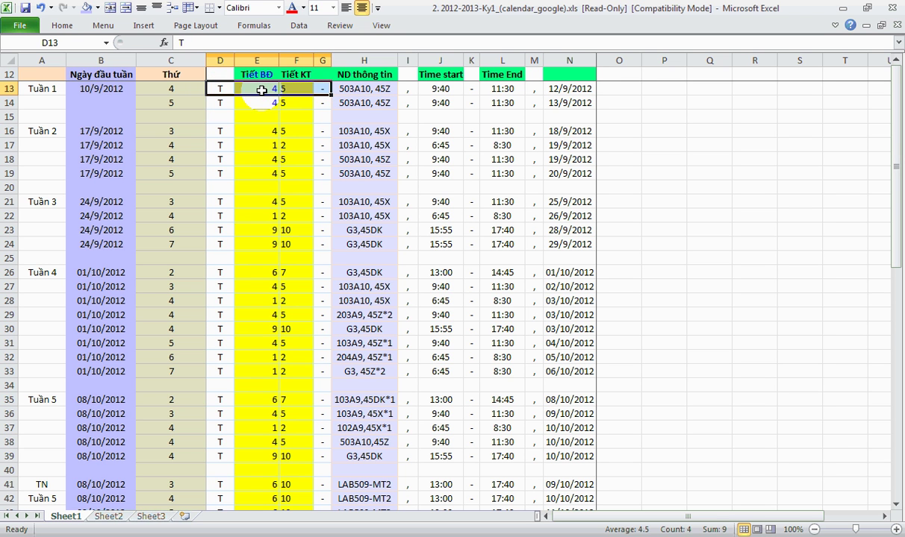
{"action": "left_click", "coordinate": [257, 90]}
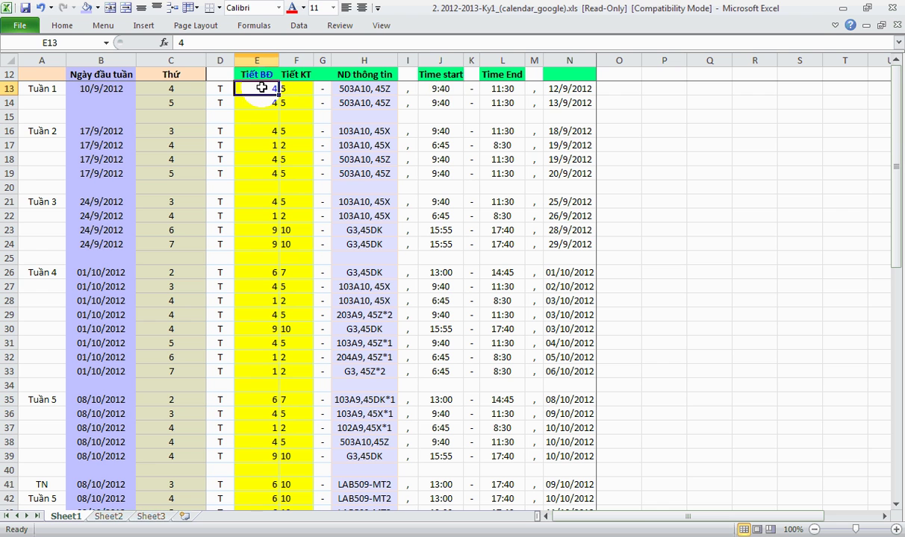
- Trace how J13 and L13 look up start and end times from E13 and F13
{"action": "left_click", "coordinate": [451, 88]}
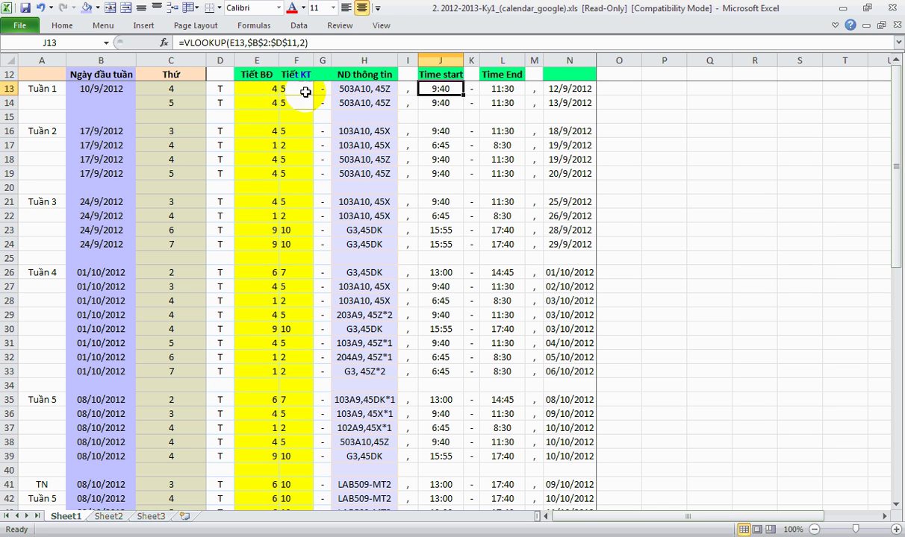
{"action": "left_click", "coordinate": [291, 90]}
{"action": "left_click", "coordinate": [262, 90]}
{"action": "left_click", "coordinate": [439, 89]}
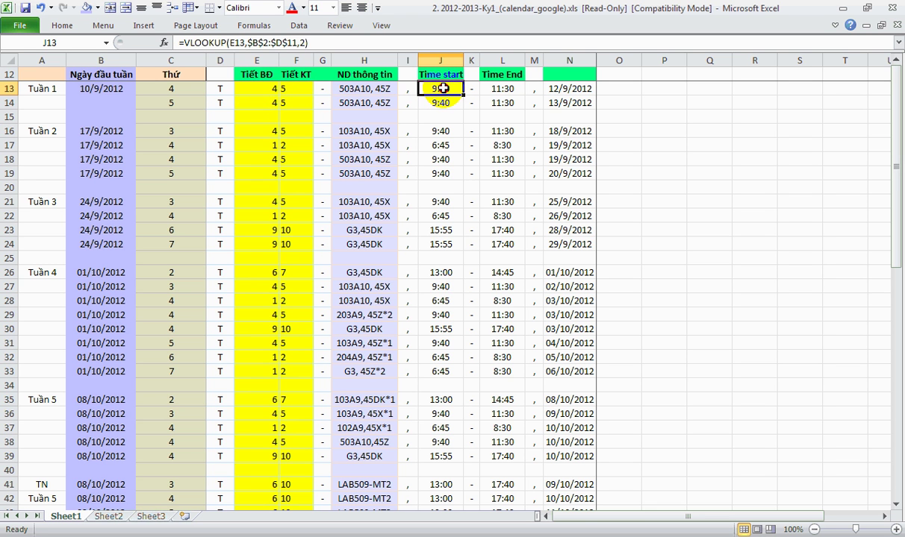
{"action": "left_click", "coordinate": [301, 89]}
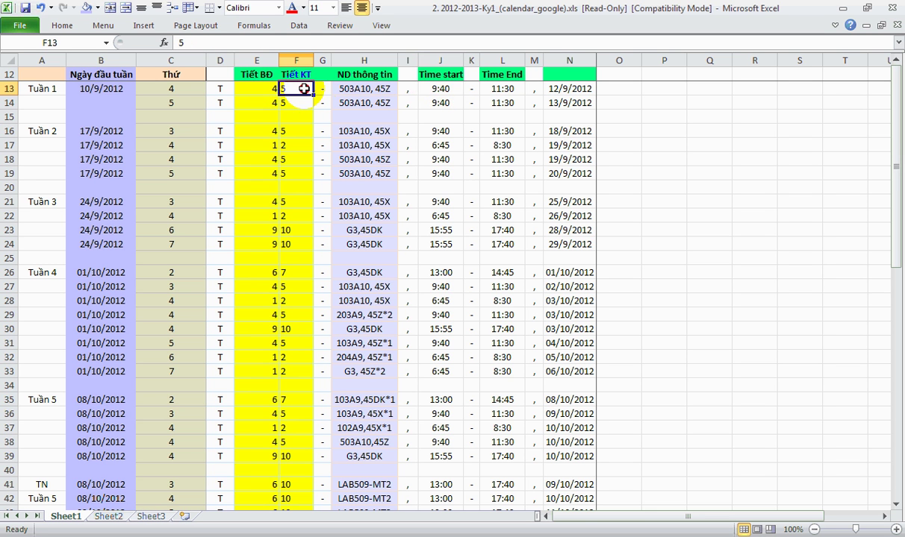
{"action": "left_click", "coordinate": [455, 90]}
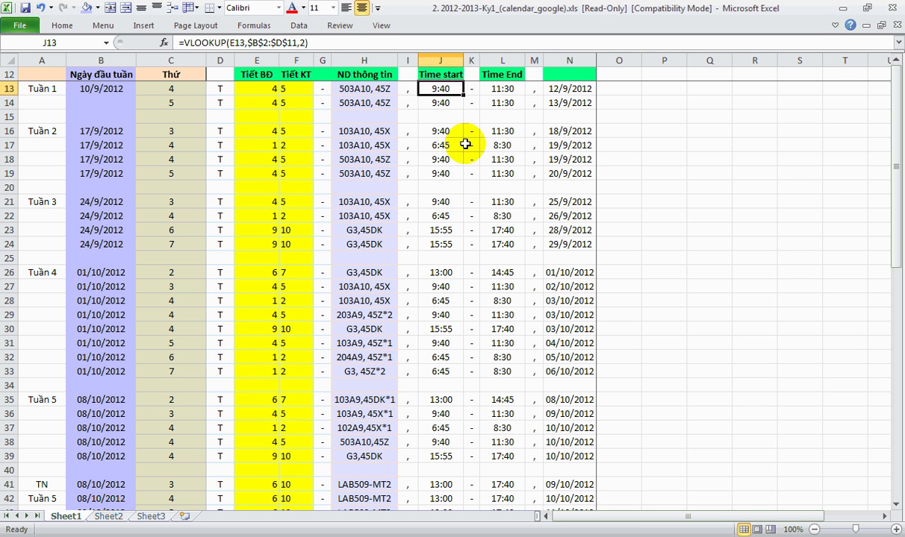
{"action": "left_click", "coordinate": [498, 89]}
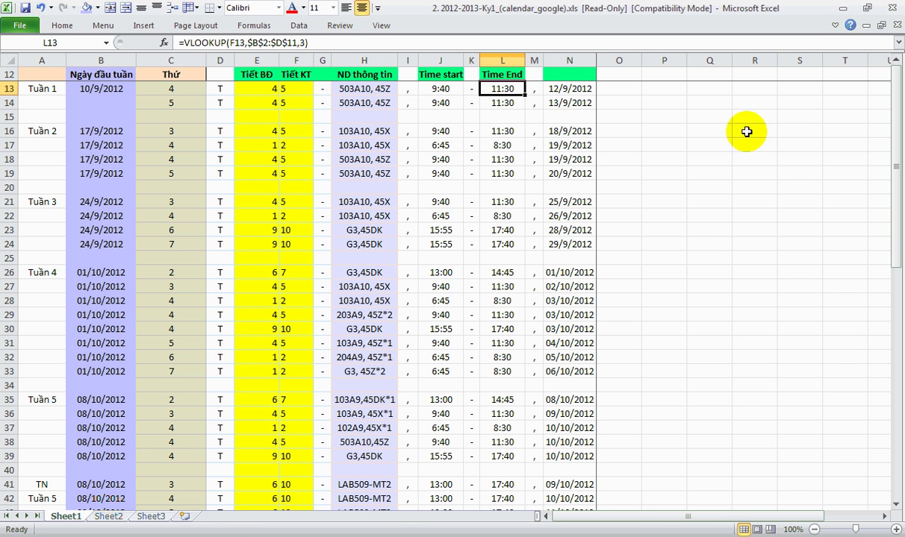
{"action": "left_click", "coordinate": [200, 534]}
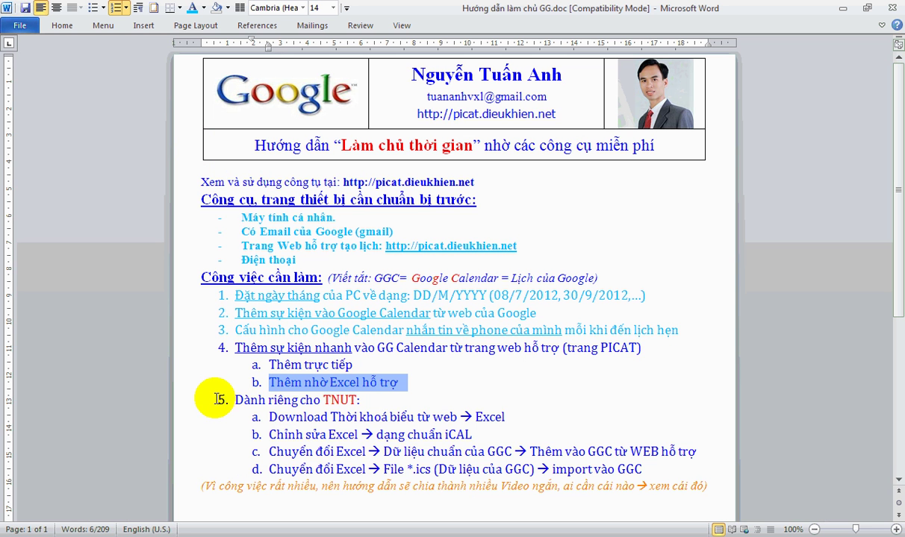
{"action": "left_click_drag", "start_coordinate": [176, 354], "coordinate": [177, 380]}
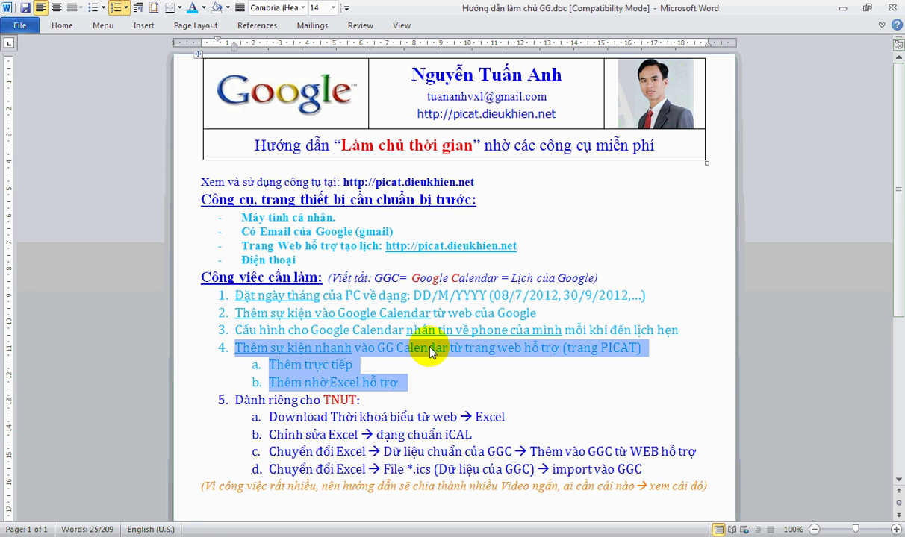
{"action": "left_click", "coordinate": [443, 382]}
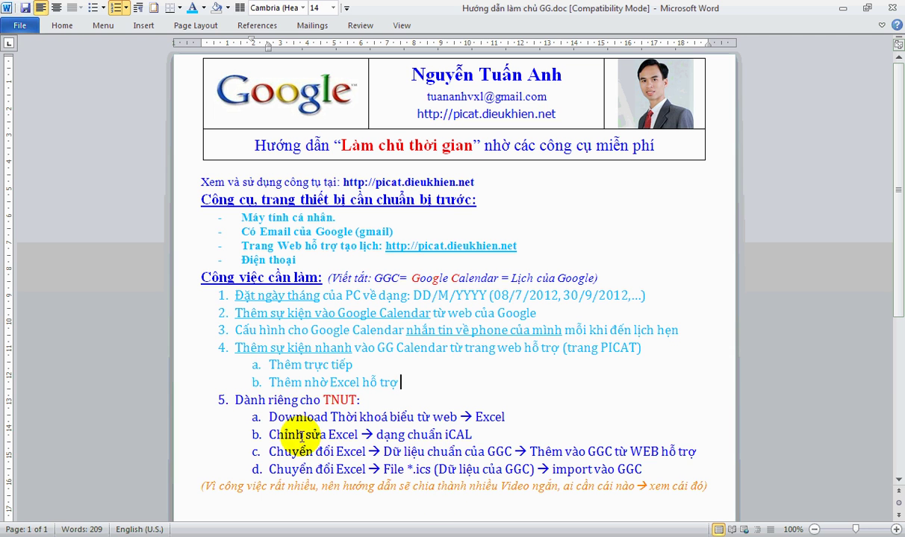
{"action": "left_click", "coordinate": [339, 400]}
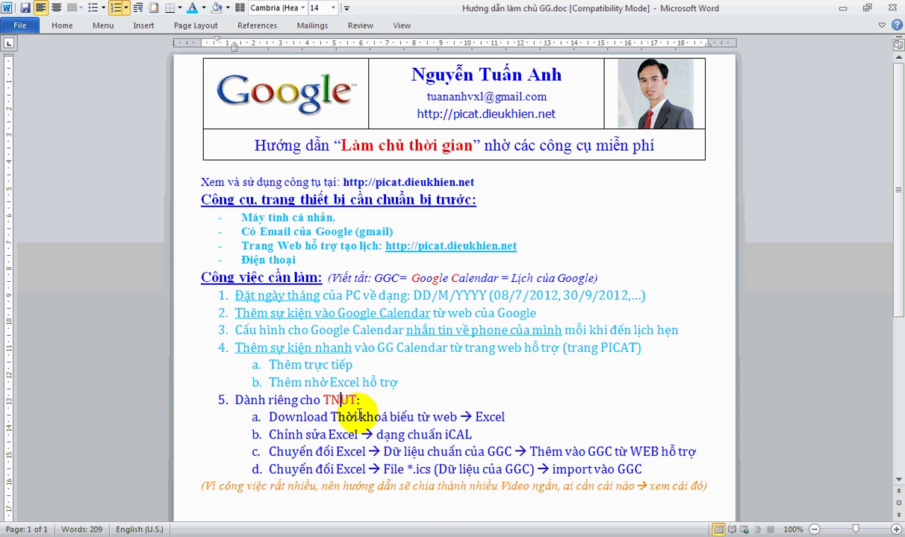
{"action": "left_click", "coordinate": [506, 417]}
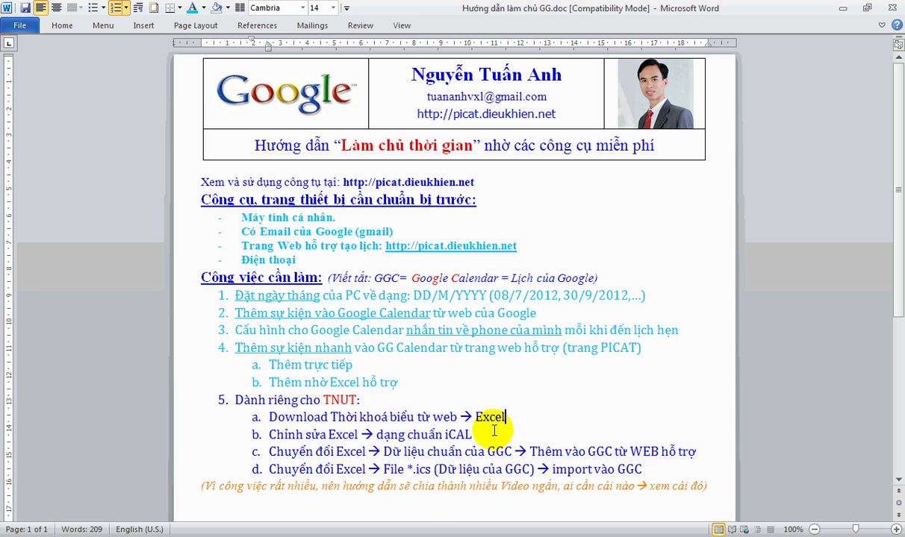
{"action": "left_click", "coordinate": [328, 434]}
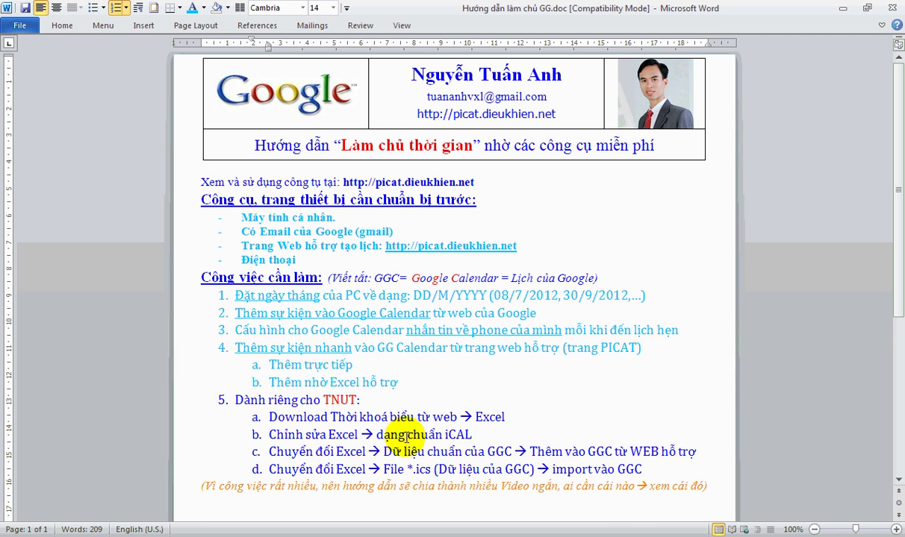